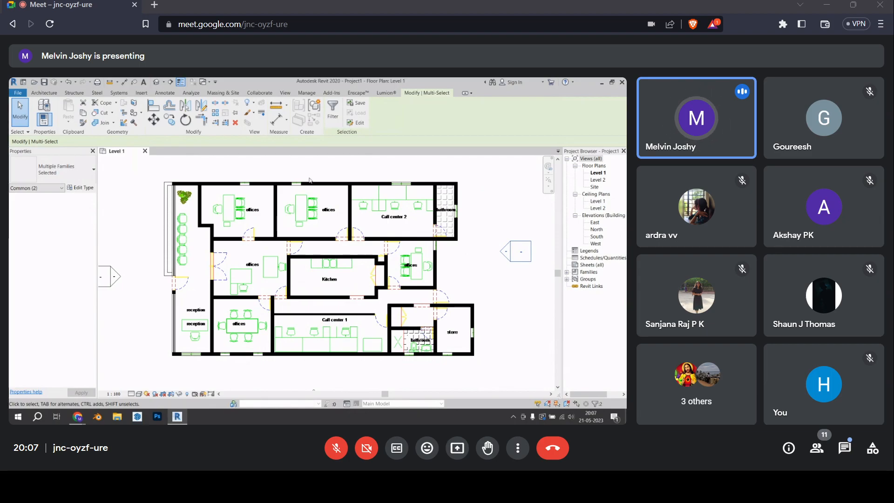
Open the East elevation view from the Level 1 floor plan
scroll(378, 236, "down", 2)
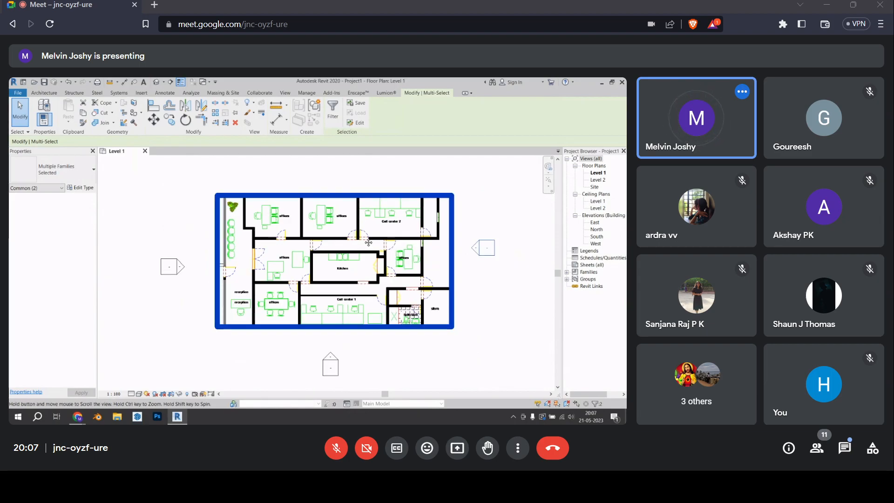
scroll(460, 238, "up", 1)
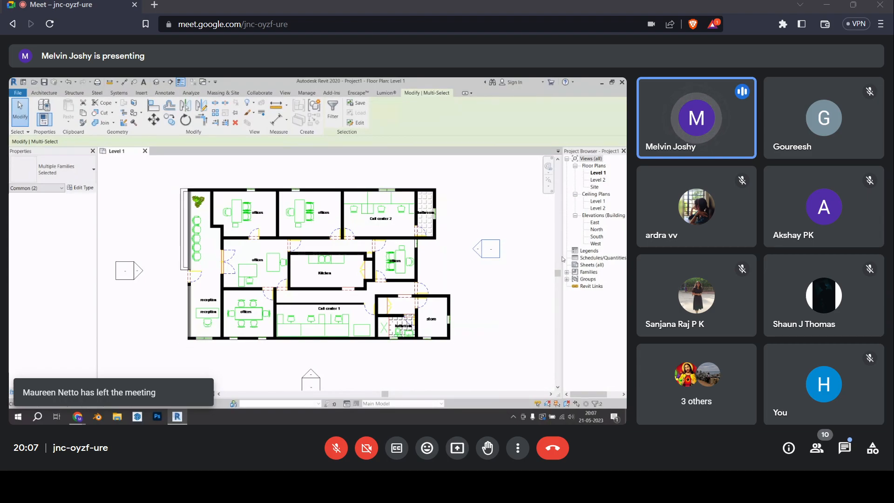
double_click(595, 223)
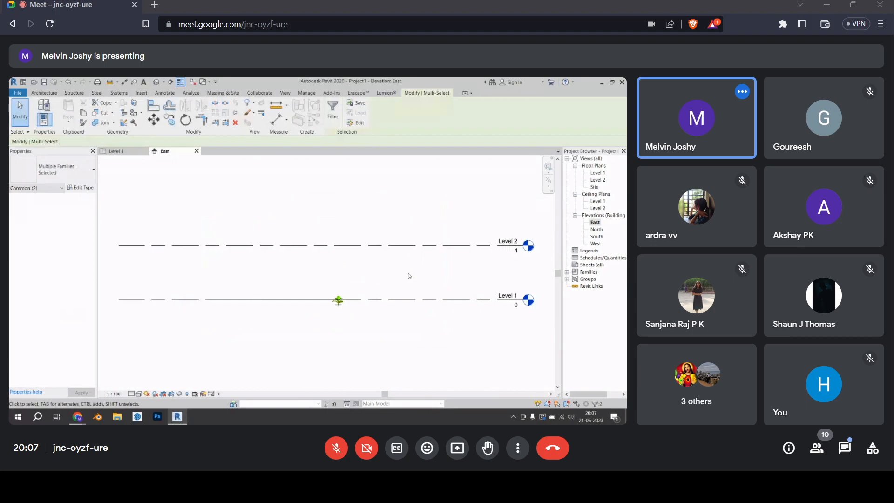
scroll(409, 276, "down", 3)
scroll(403, 251, "up", 1)
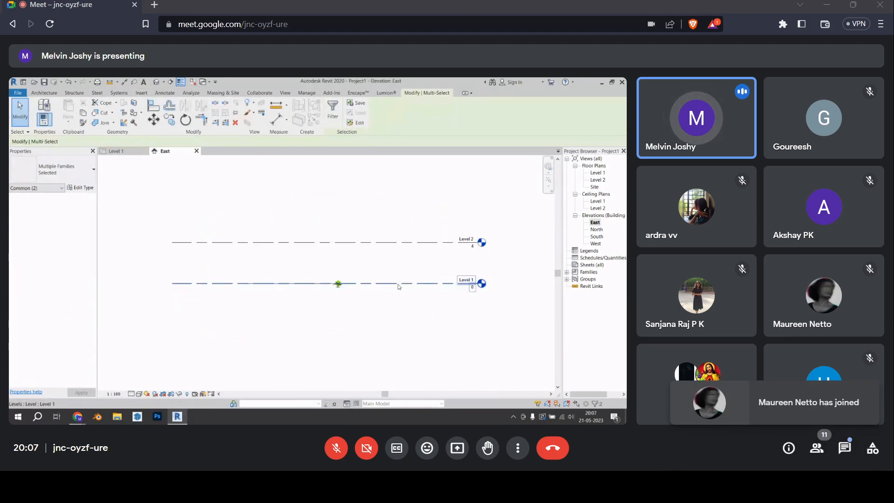
Set the elevation of Level 2 to 3 m
left_click(403, 243)
scroll(404, 279, "up", 4)
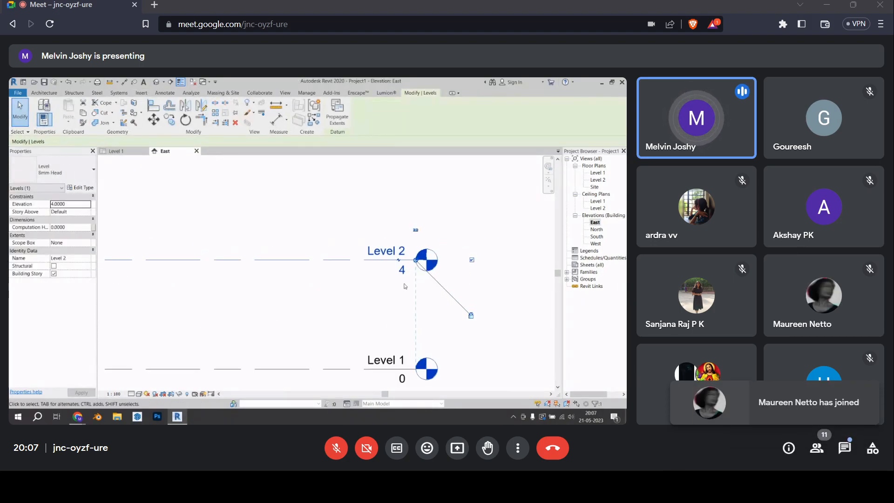
middle_click_drag(405, 286, 447, 262)
left_click(446, 256)
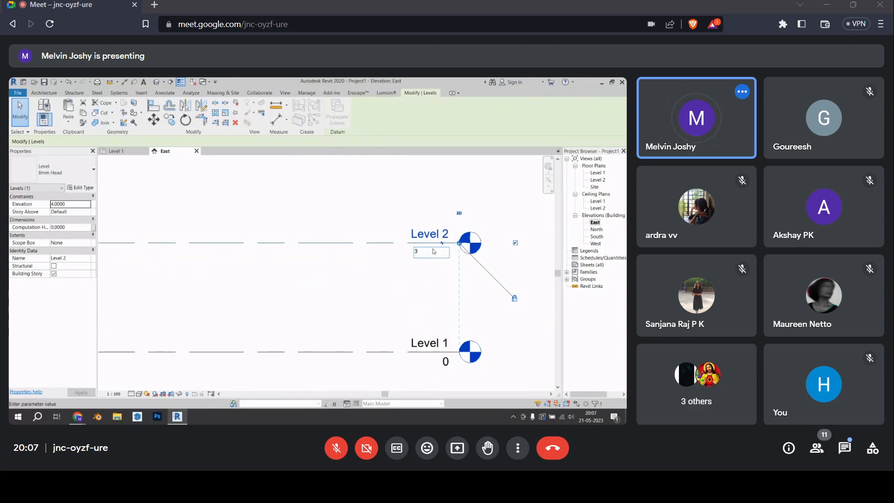
key("Return")
scroll(423, 232, "down", 5)
left_click(409, 261)
Add a third level 3 m above Level 2, with its ends aligned to the existing level lines
middle_click_drag(163, 286, 270, 297)
scroll(259, 306, "down", 1)
key("l")
key("l")
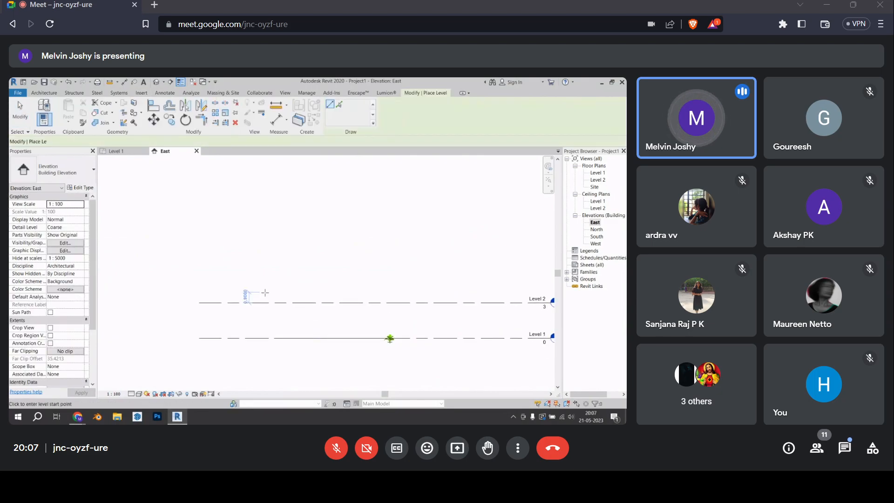
left_click(198, 267)
scroll(526, 267, "down", 1)
middle_click_drag(526, 267, 377, 293)
left_click(261, 286)
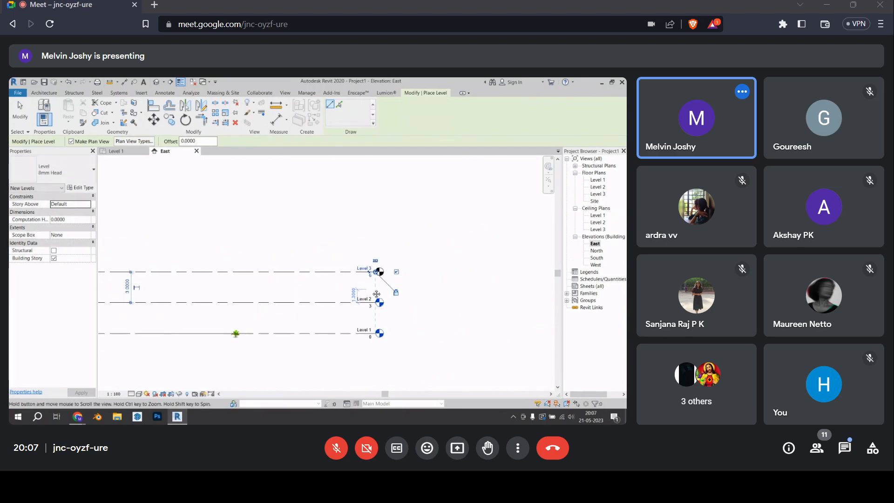
key("Escape")
middle_click_drag(268, 305, 344, 300)
middle_click_drag(437, 315, 432, 262)
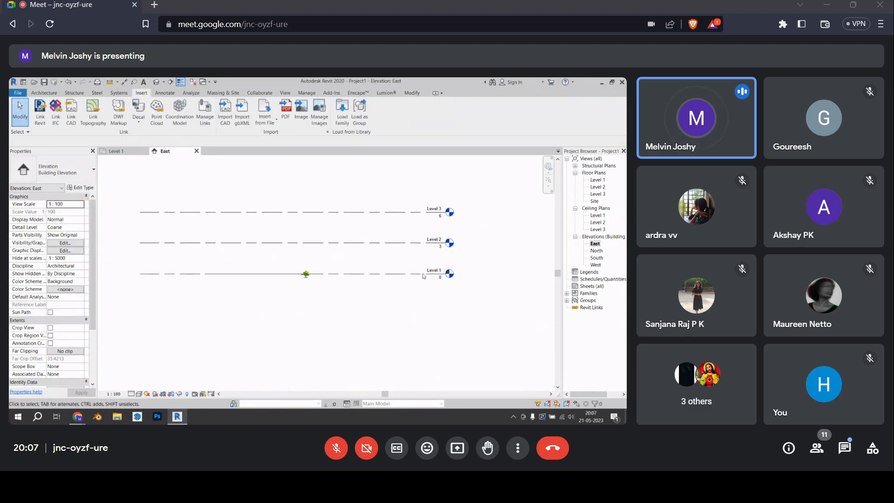
middle_click_drag(353, 261, 364, 281)
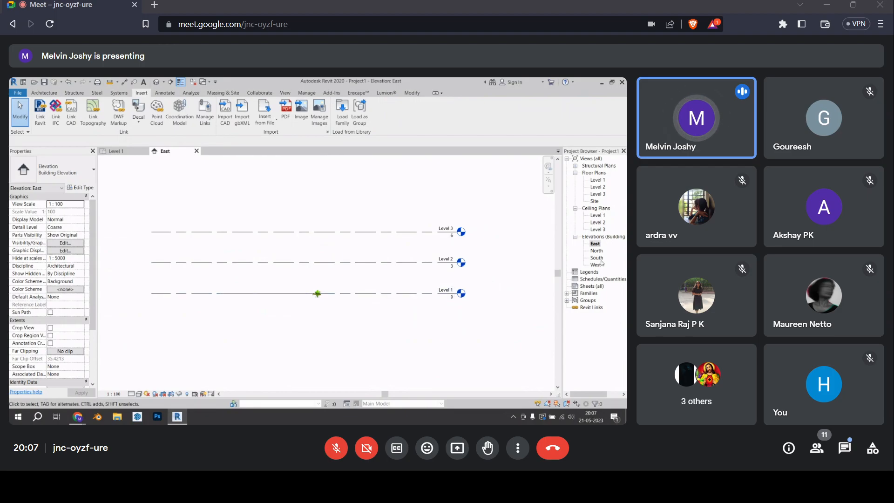
Return to the Level 1 floor plan
double_click(597, 180)
scroll(267, 293, "down", 2)
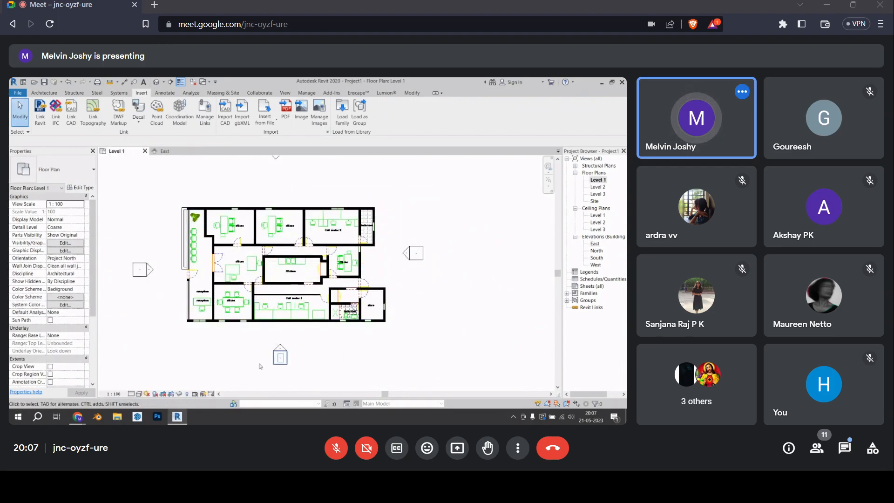
left_click(43, 93)
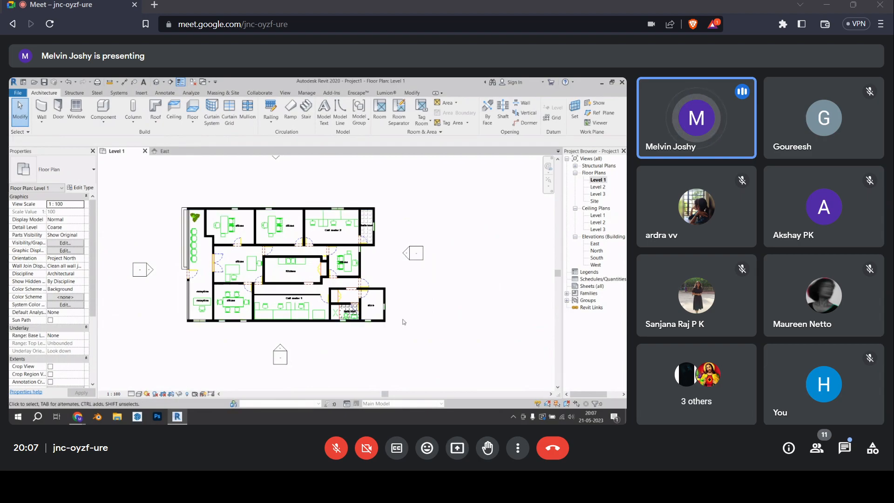
left_click(216, 327)
key("Escape")
Start the Wall tool with the Basic Wall type Generic - 200mm
left_click(45, 104)
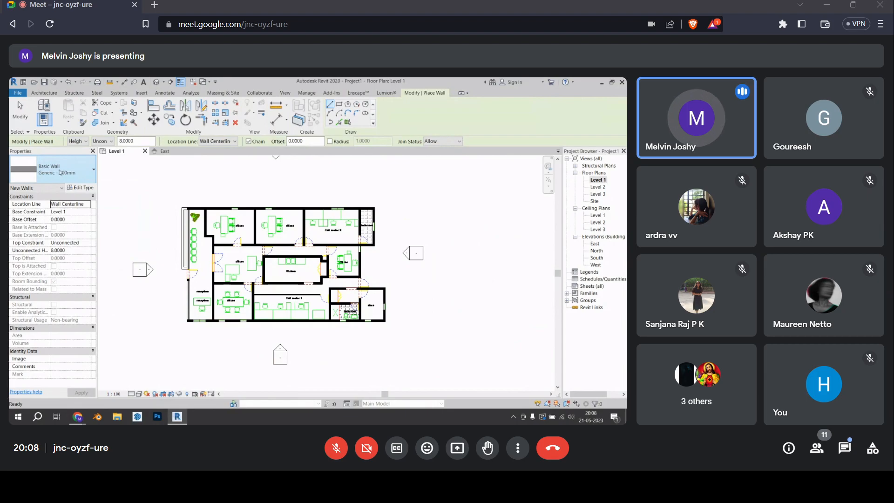
left_click(59, 172)
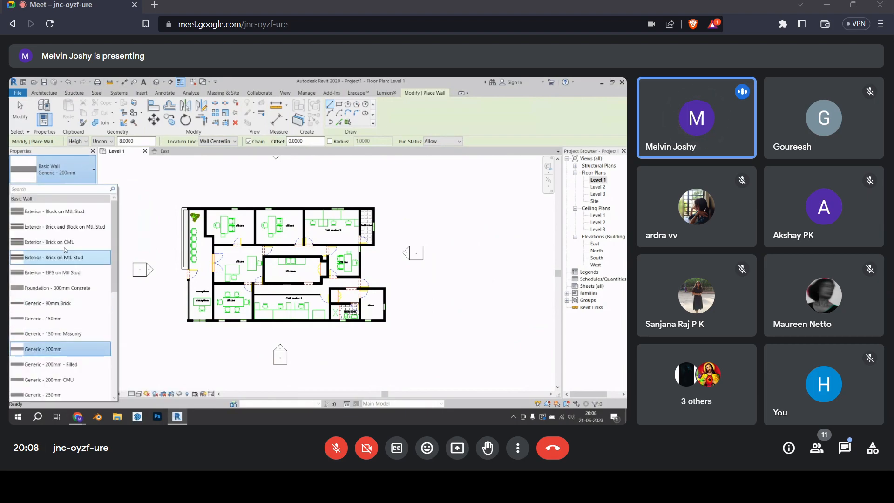
left_click(61, 352)
Try a short centreline wall segment along the building's upper outer wall above the first office, and delete it
scroll(221, 200, "up", 5)
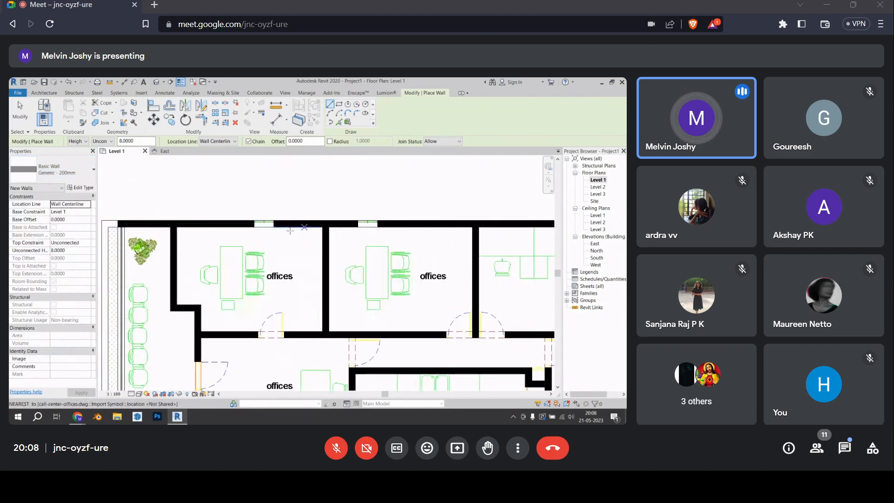
scroll(340, 223, "down", 2)
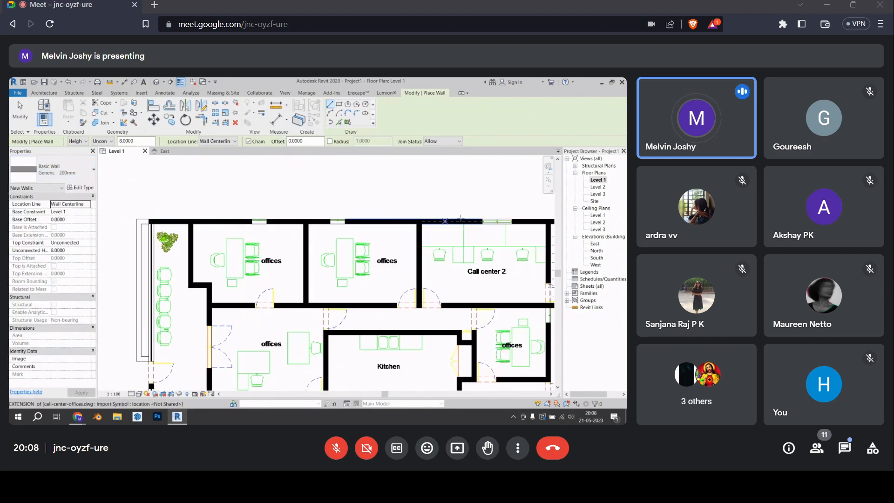
scroll(165, 187, "up", 2)
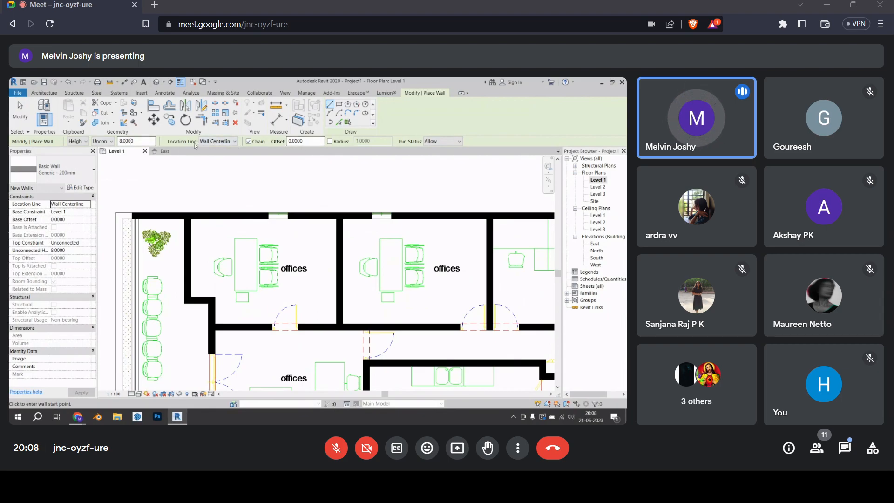
scroll(191, 219, "up", 4)
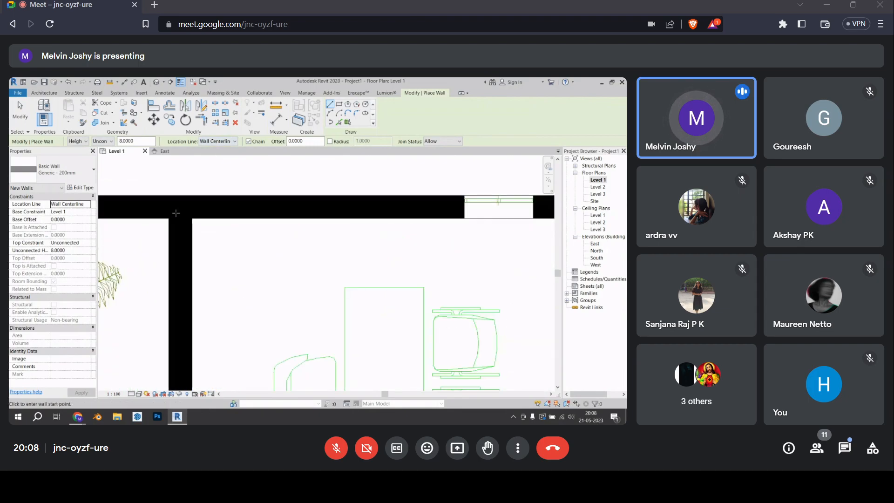
left_click(174, 207)
scroll(259, 208, "down", 2)
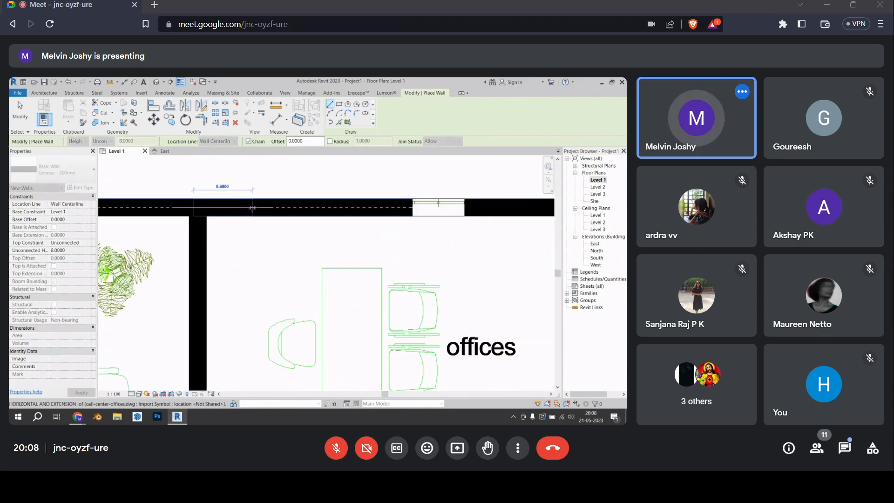
left_click(334, 208)
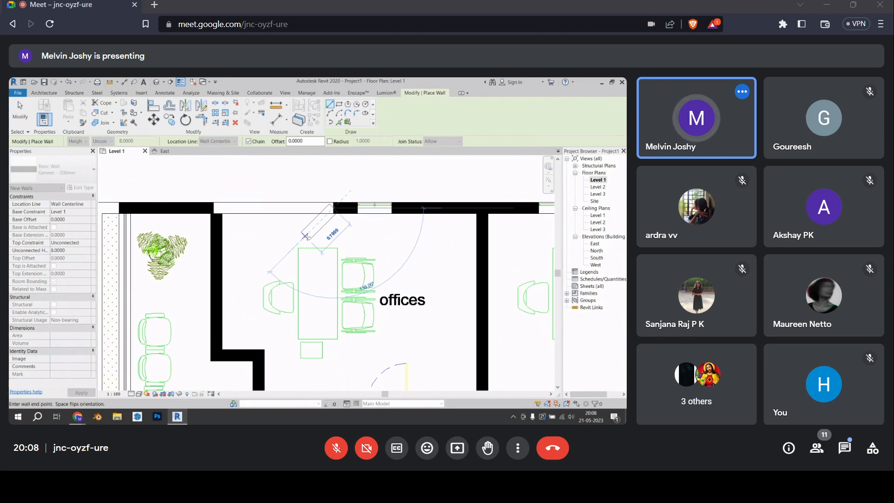
key("Escape")
key("Escape")
scroll(216, 221, "up", 3)
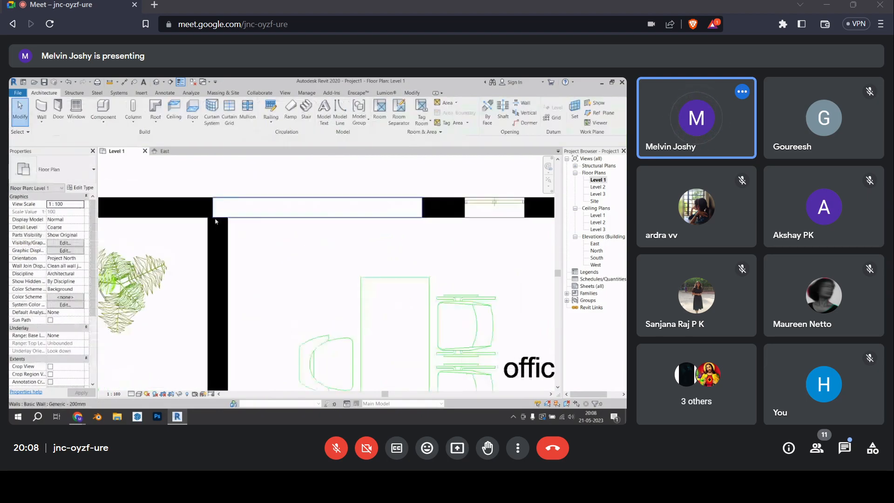
left_click(215, 220)
key("Escape")
Try starting a wall on the upper outer wall's outside edge with the location line set to Finish Face: Exterior
key("w")
key("a")
left_click(232, 142)
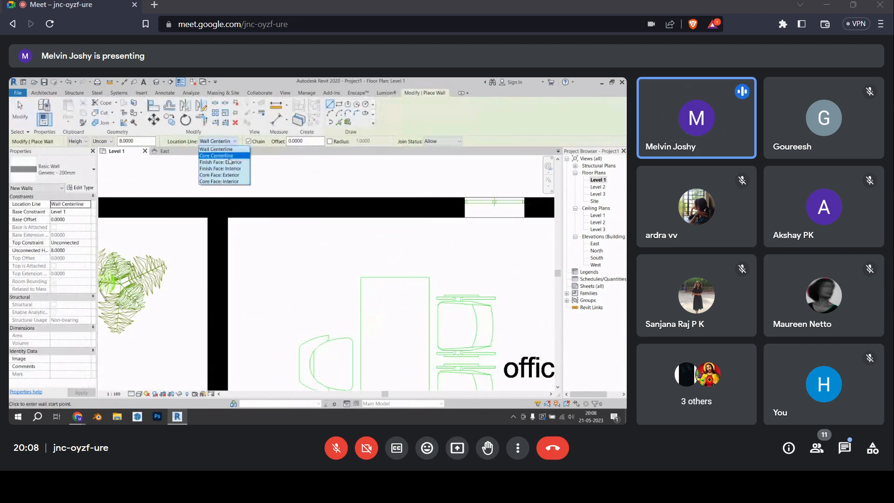
left_click(222, 162)
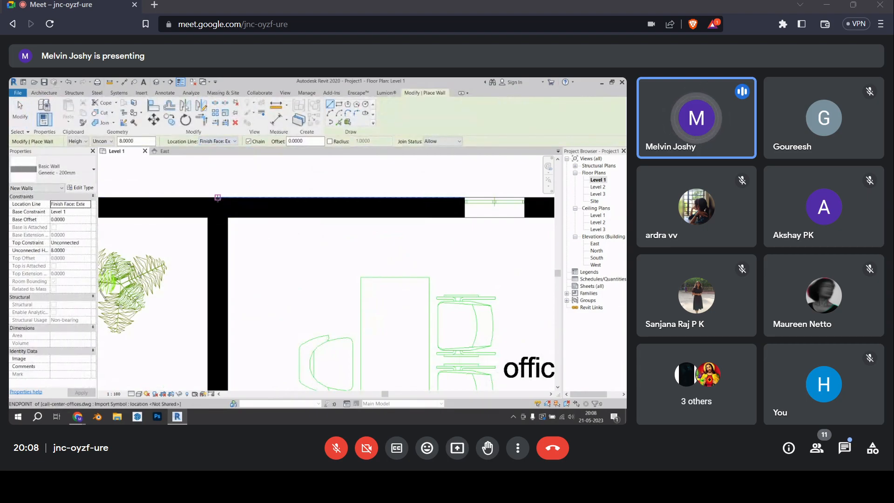
left_click(218, 197)
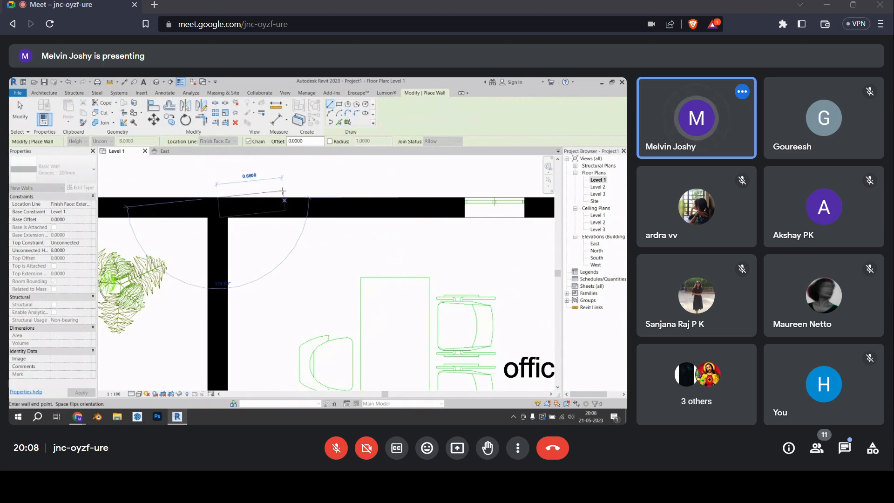
key("Escape")
Set the wall location line to Wall Centerline and preview a wall along the upper outer wall without placing it
left_click(217, 141)
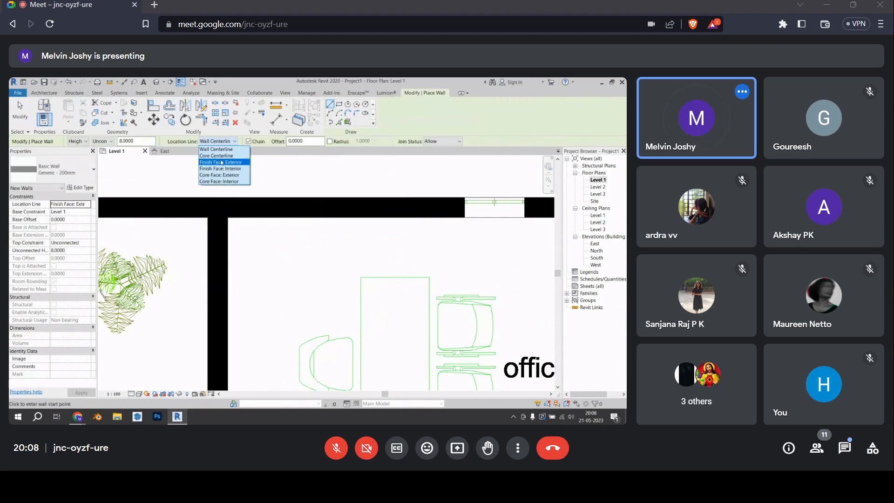
left_click(216, 149)
left_click(217, 206)
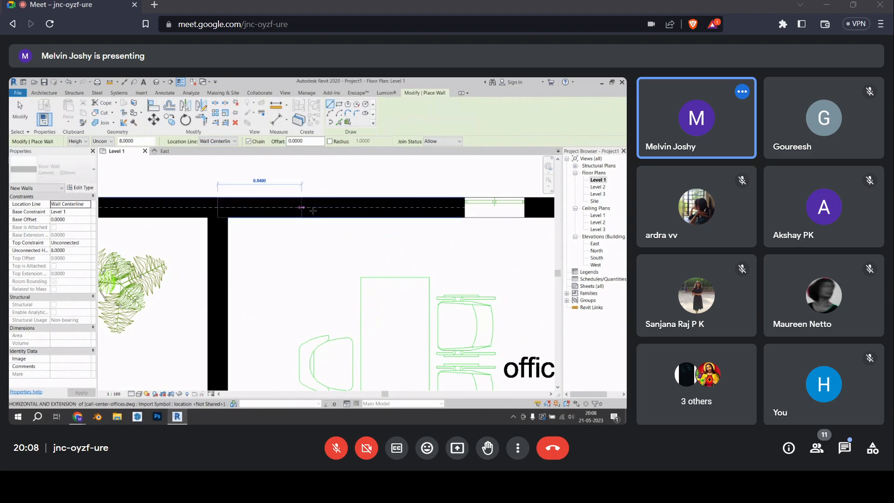
scroll(321, 210, "down", 2)
scroll(325, 211, "down", 1)
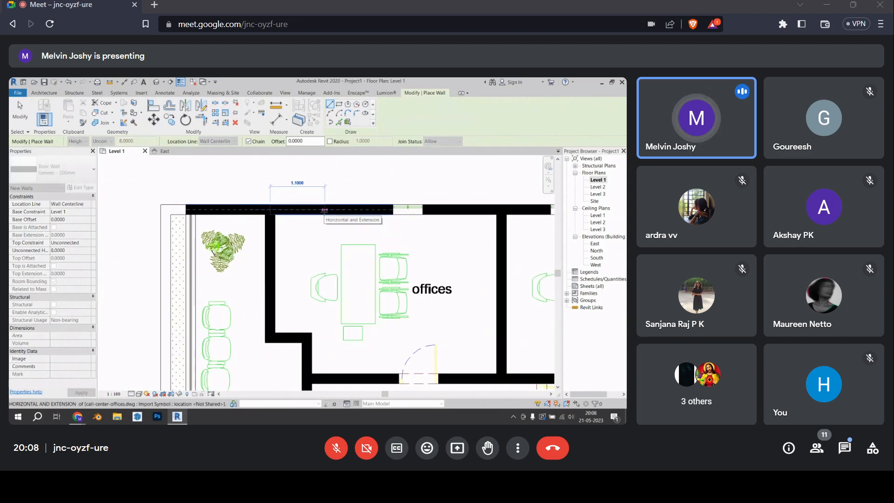
scroll(325, 210, "down", 2)
key("Escape")
Draw the upper outer wall over the imported plan from the reception's upper corner to the bathroom's outer upper corner
scroll(217, 206, "up", 4)
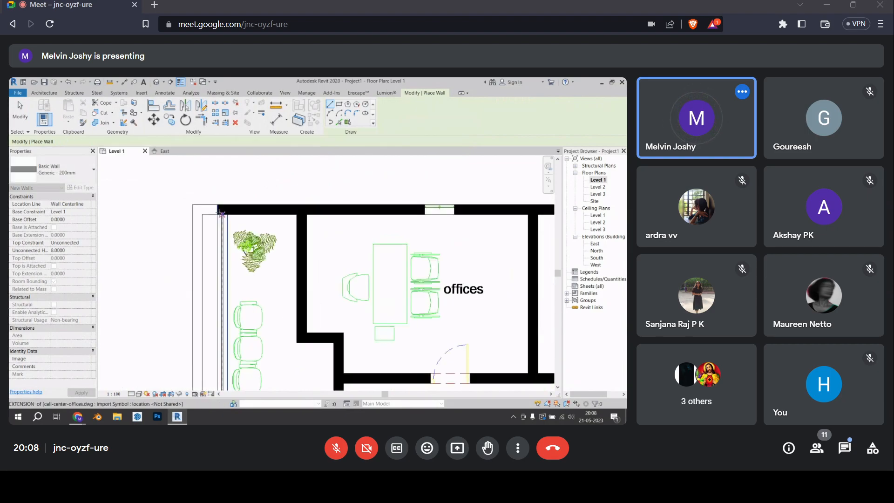
left_click(217, 206)
scroll(223, 209, "down", 3)
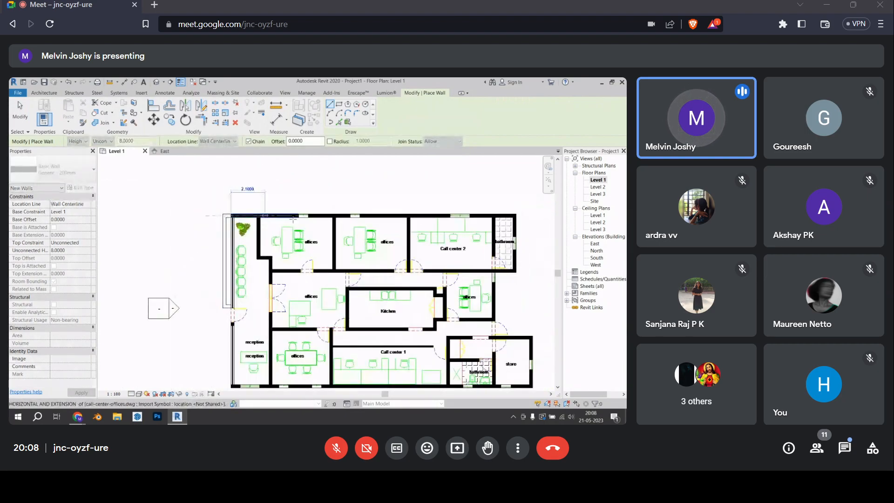
scroll(358, 221, "up", 2)
scroll(206, 217, "up", 3)
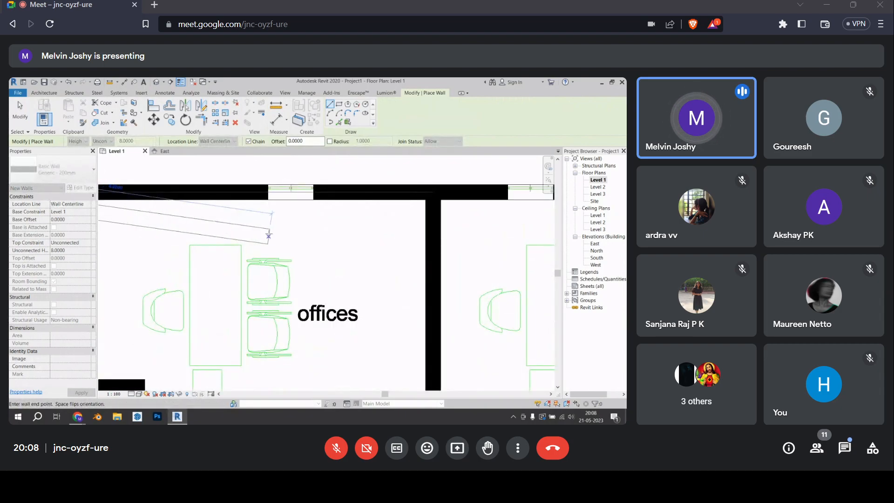
scroll(269, 232, "down", 2)
scroll(217, 232, "down", 3)
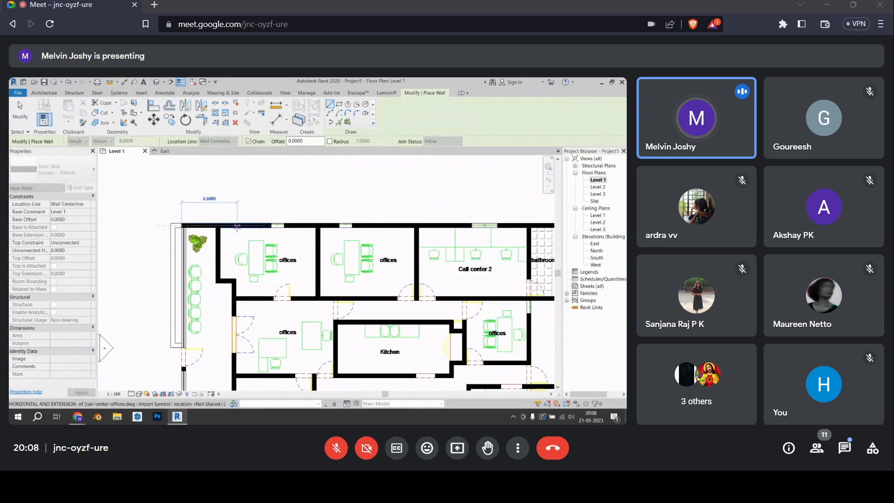
scroll(457, 239, "up", 5)
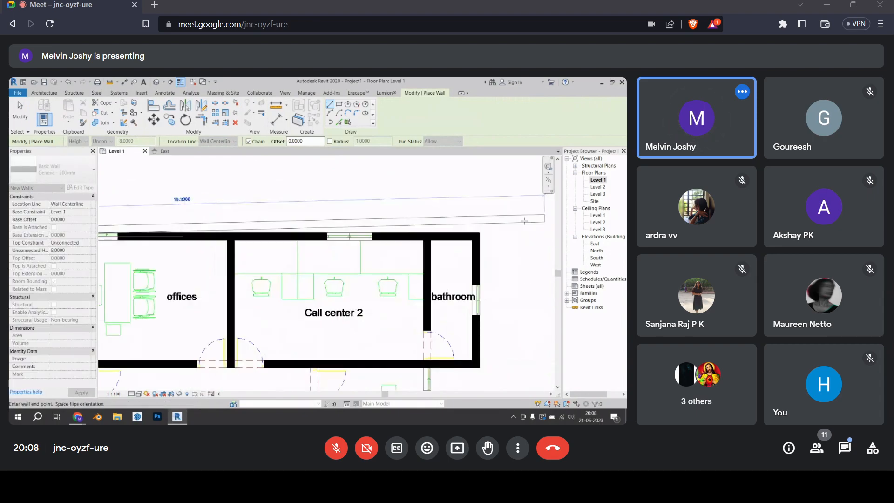
left_click(471, 238)
Continue the wall chain around the upper bathroom's outer side and back along its lower wall to the adjoining office's outer wall
scroll(472, 194, "down", 4)
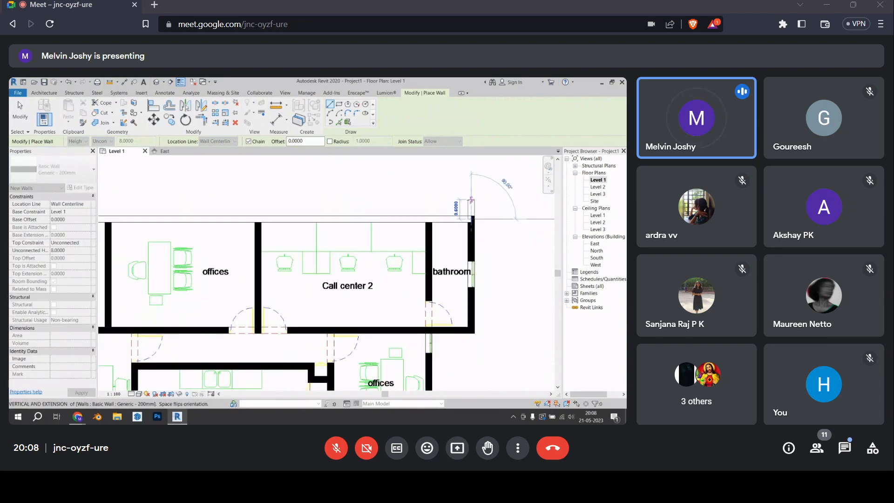
scroll(465, 249, "up", 4)
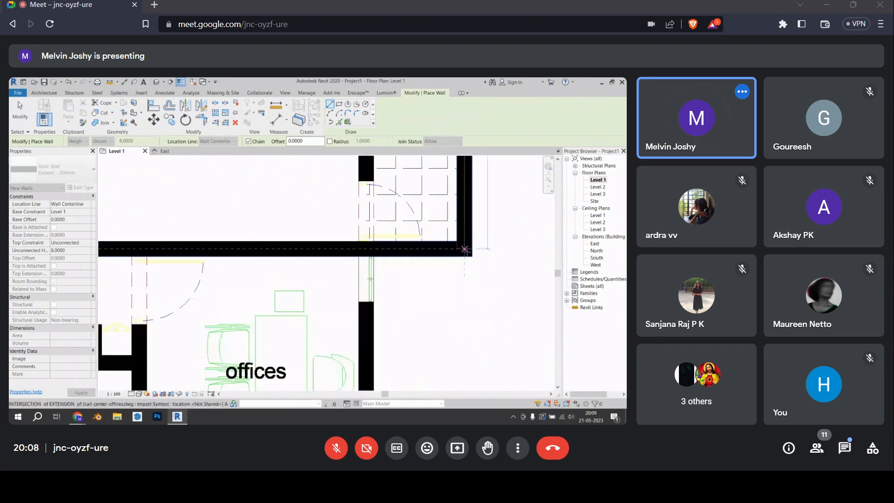
scroll(464, 249, "down", 4)
scroll(469, 230, "up", 4)
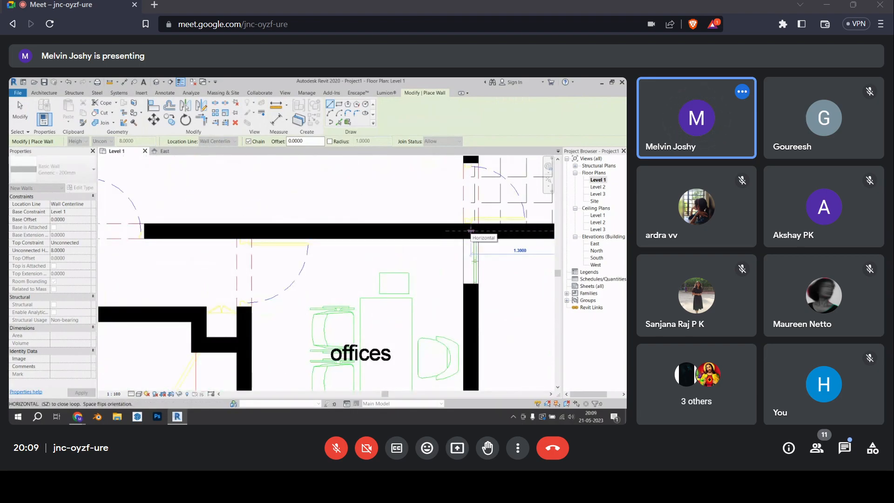
Continue the walls down the office's outer side, along the store's upper wall and down to the store's lower outer corner
scroll(470, 231, "down", 4)
scroll(452, 251, "up", 2)
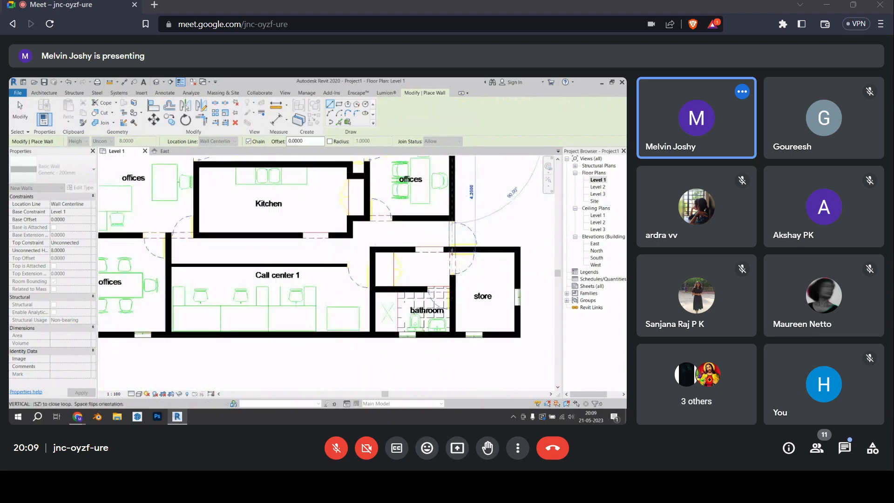
scroll(452, 250, "up", 4)
scroll(344, 233, "down", 3)
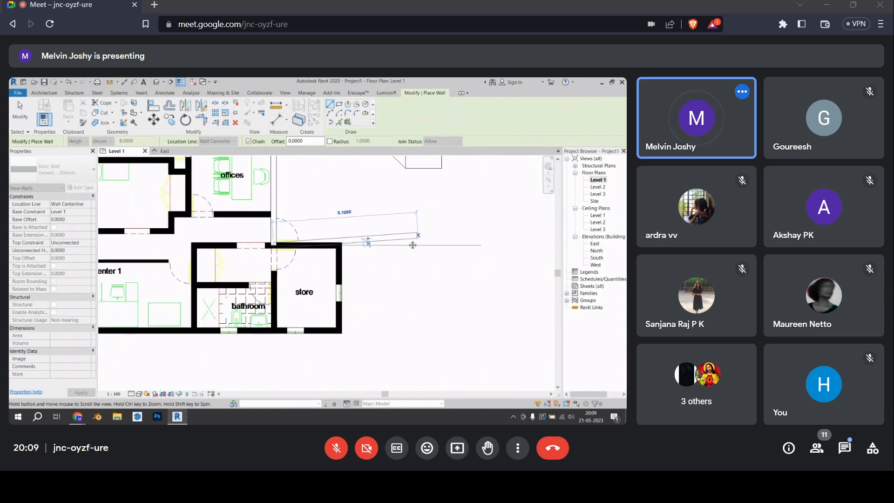
scroll(317, 252, "up", 4)
scroll(344, 270, "down", 5)
scroll(367, 288, "up", 1)
scroll(370, 285, "up", 5)
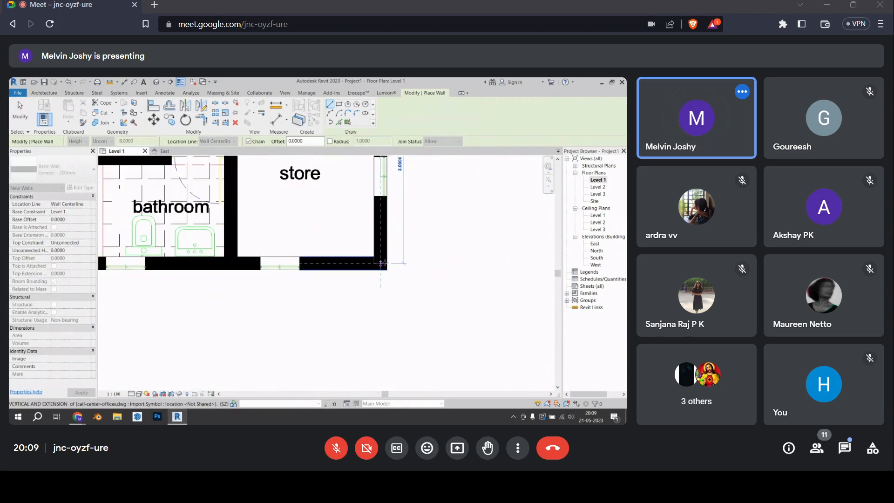
left_click(380, 263)
Draw the lower outer wall from the store's corner to the reception's lower outer corner and end the wall chain
scroll(409, 264, "down", 5)
scroll(187, 274, "up", 2)
middle_click_drag(186, 274, 140, 288)
scroll(140, 289, "up", 3)
left_click(162, 284)
scroll(217, 268, "down", 3)
key("Escape")
key("Escape")
Extend the reception end of the lower outer wall to the outer corner of the imported plan
scroll(205, 278, "up", 5)
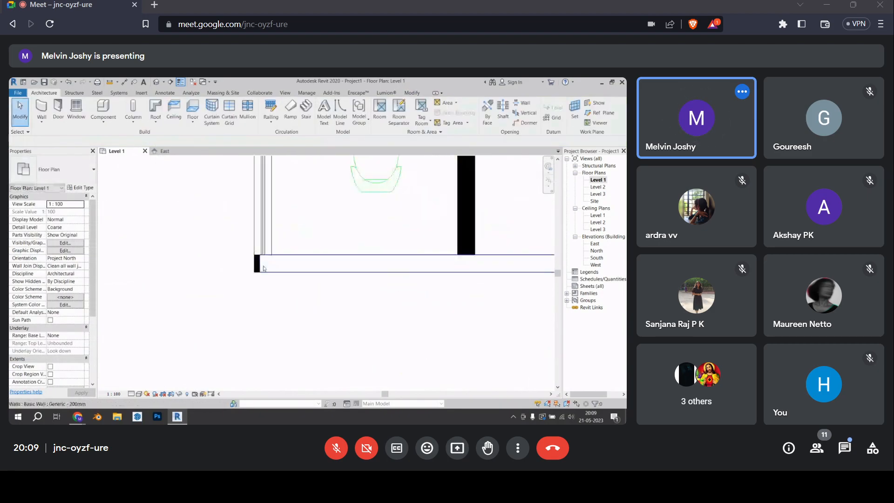
left_click(264, 268)
scroll(263, 269, "down", 3)
scroll(236, 263, "up", 3)
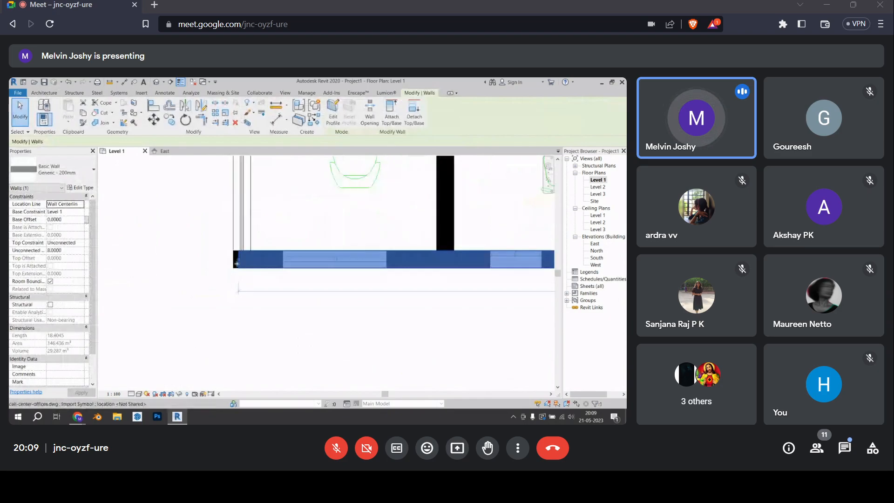
left_click(242, 269)
left_click(240, 264)
scroll(239, 263, "up", 5)
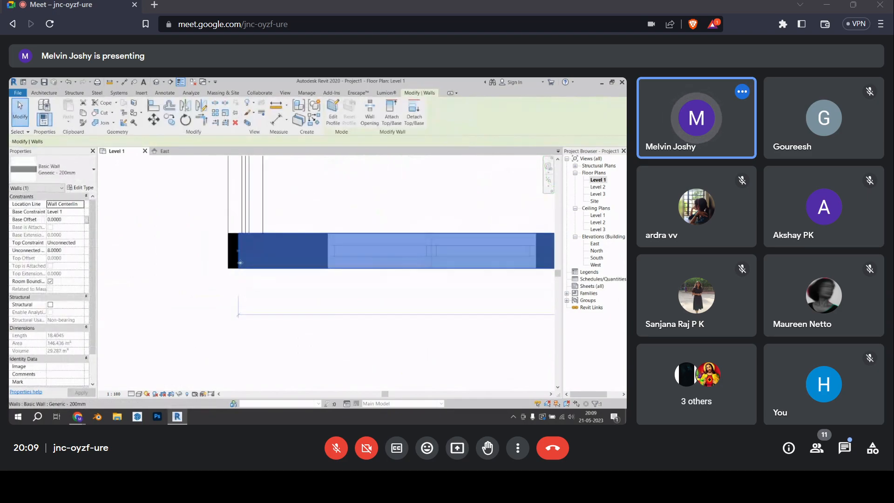
left_click_drag(237, 252, 212, 249)
left_click(156, 250)
scroll(225, 283, "down", 6)
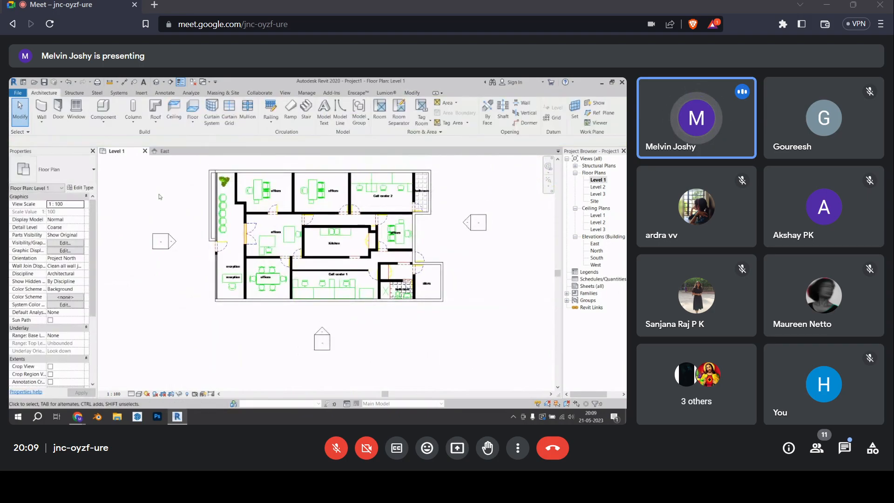
Open the 3D view and select all Generic - 200mm wall instances visible in the view
left_click(156, 82)
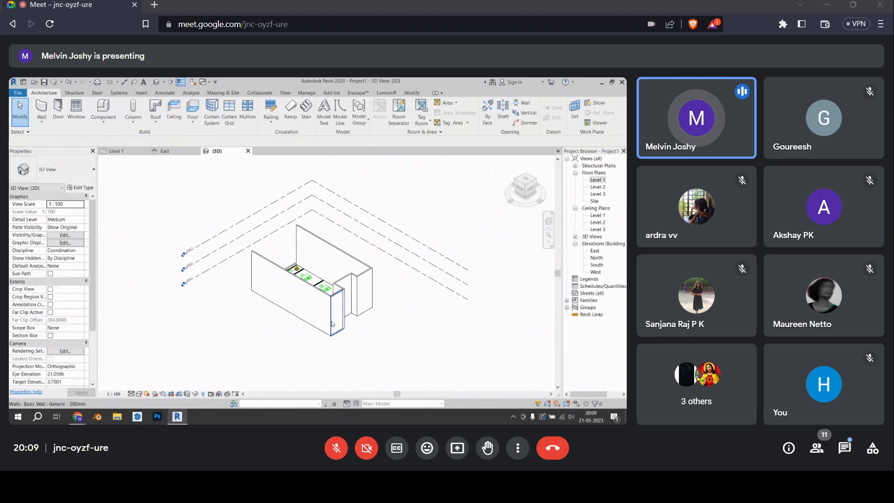
middle_click_drag(399, 339, 319, 272, "shift")
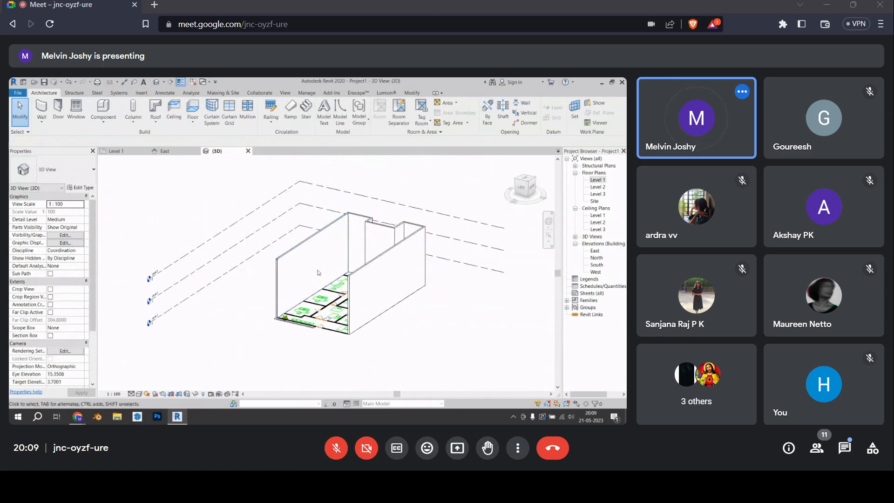
left_click(292, 257)
right_click(292, 256)
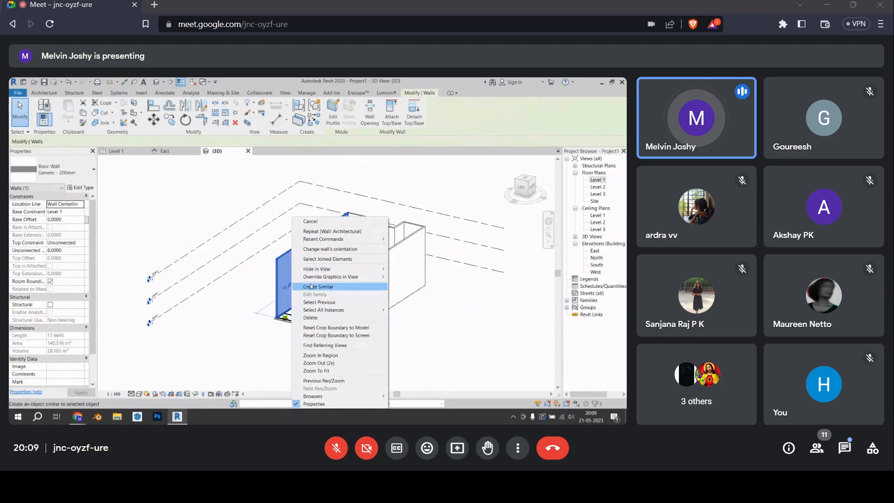
mouse_move(336, 312)
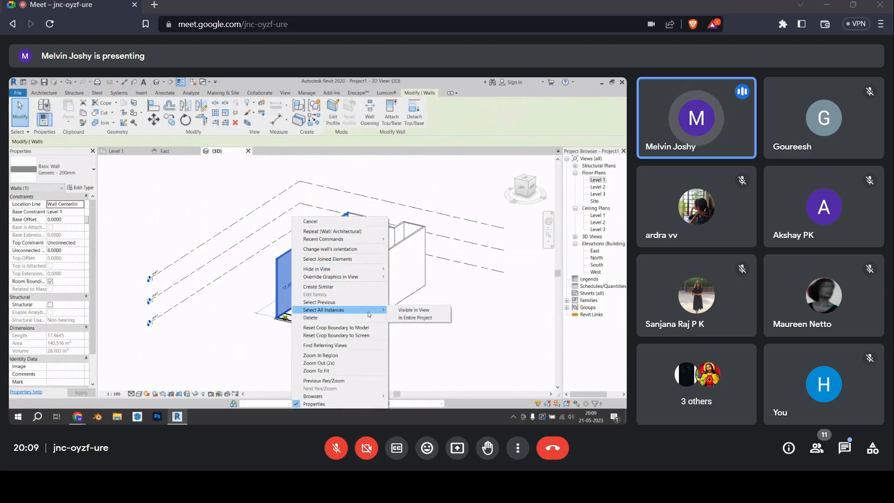
left_click(403, 312)
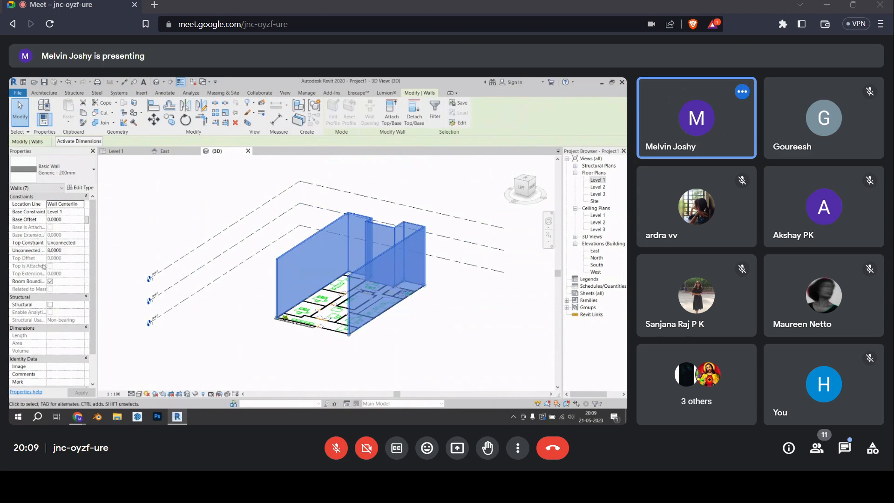
Set the top constraint of all selected walls to Up to level: Level 2
left_click(70, 243)
left_click(80, 265)
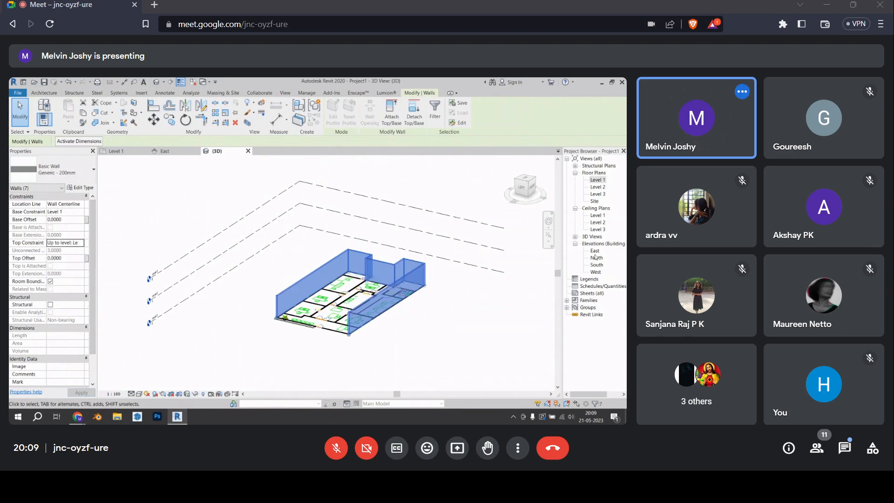
left_click(430, 332)
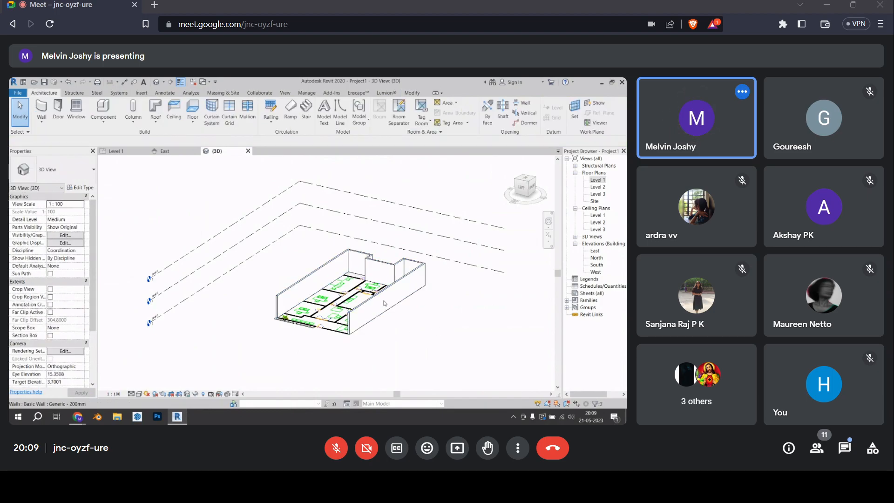
Try a top constraint of Level 3 on the upper outer wall, and set it back to Level 2
left_click(298, 282)
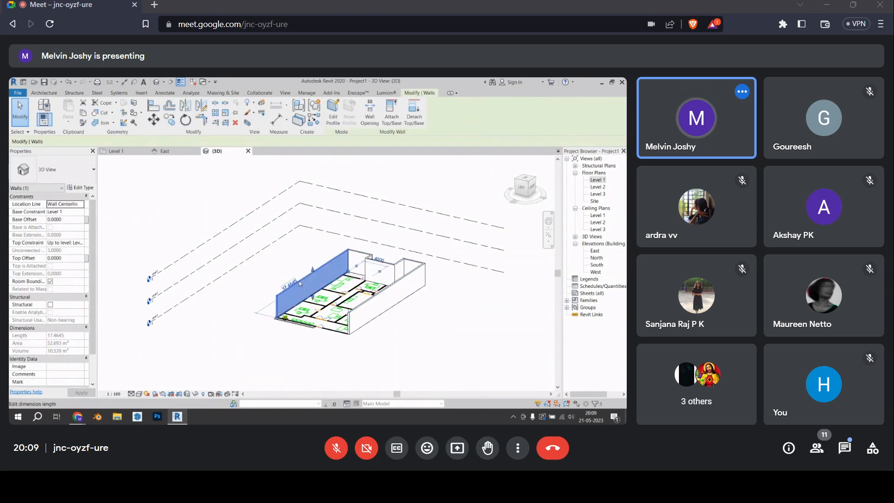
left_click(85, 242)
left_click(81, 243)
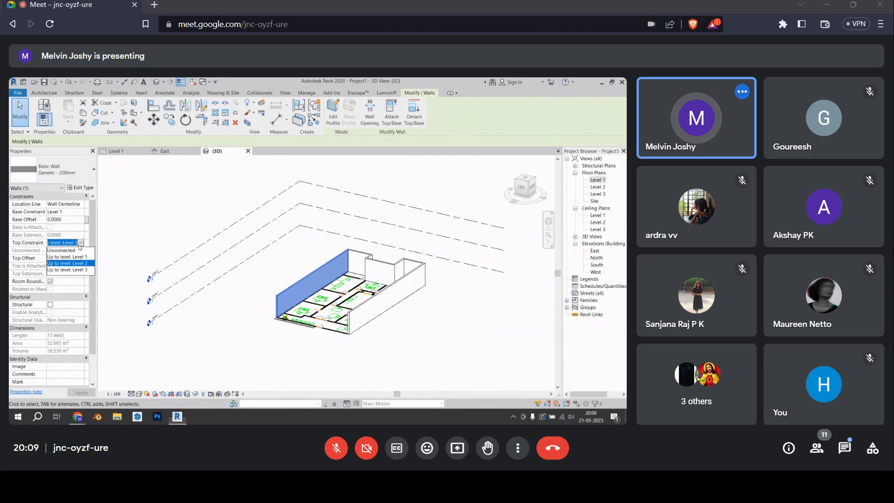
left_click(80, 270)
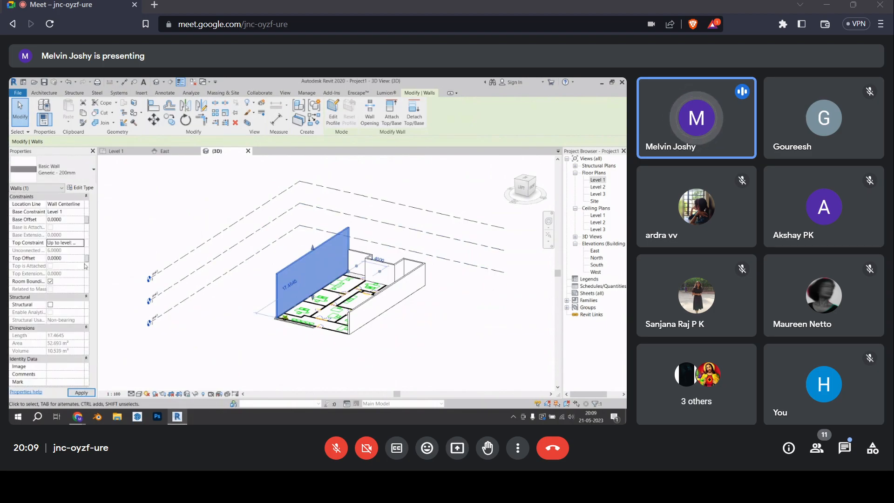
left_click(82, 243)
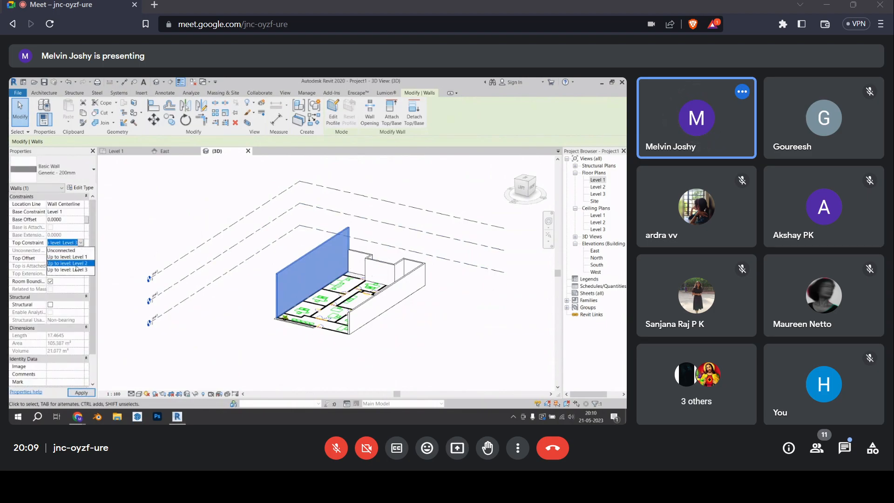
left_click(77, 263)
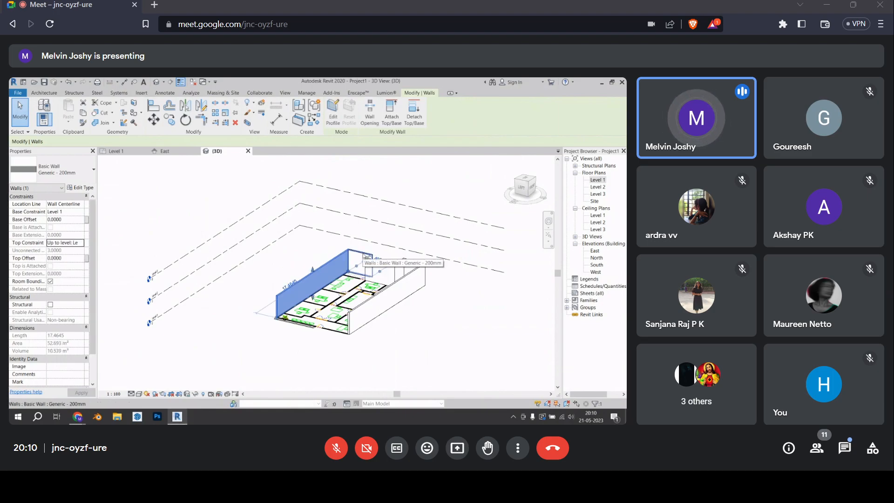
Stretch the upper outer wall's top edge upward freehand to a top offset of about 2.54 m
left_click_drag(312, 269, 309, 225)
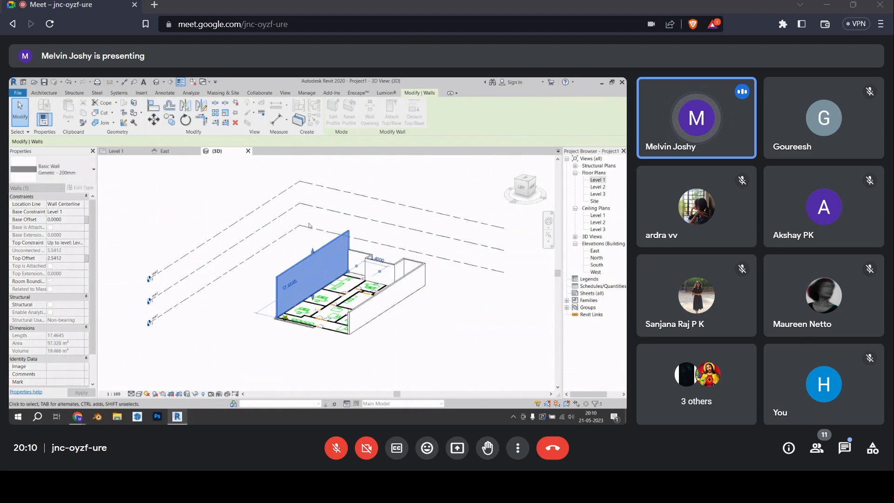
left_click(309, 225)
scroll(369, 286, "up", 2)
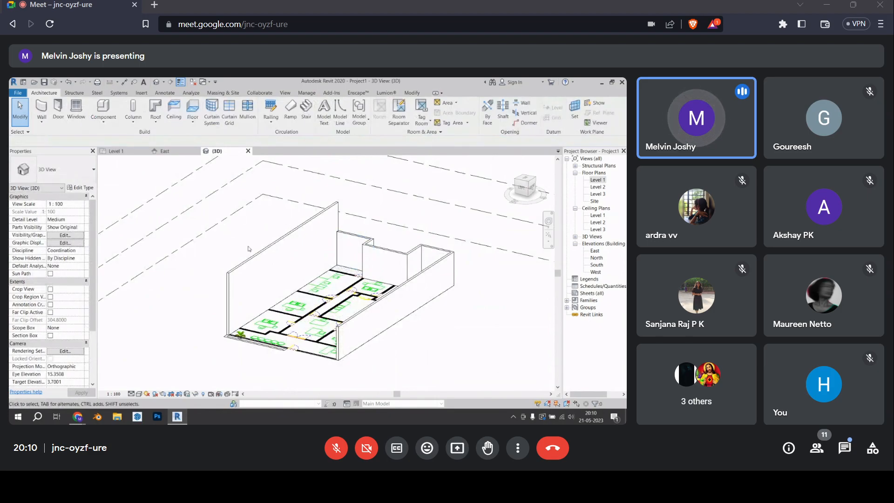
Try aligning the raised wall's top with the top of the adjoining bathroom wall, and undo the alignment
left_click(74, 93)
left_click(413, 93)
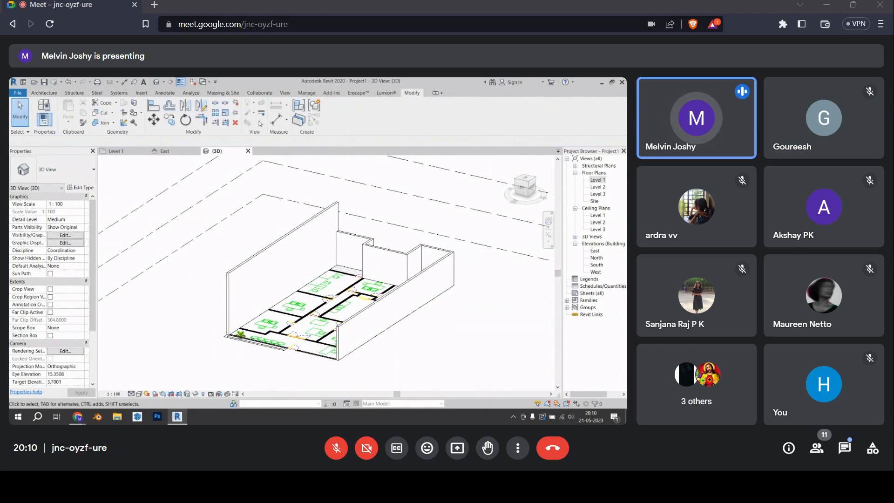
left_click(157, 109)
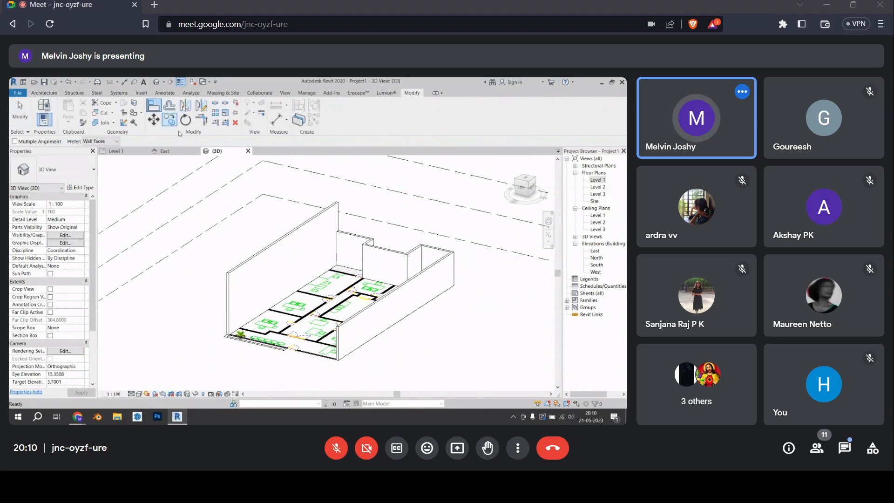
scroll(361, 238, "up", 5)
scroll(349, 237, "down", 2)
left_click(347, 238)
scroll(345, 235, "down", 3)
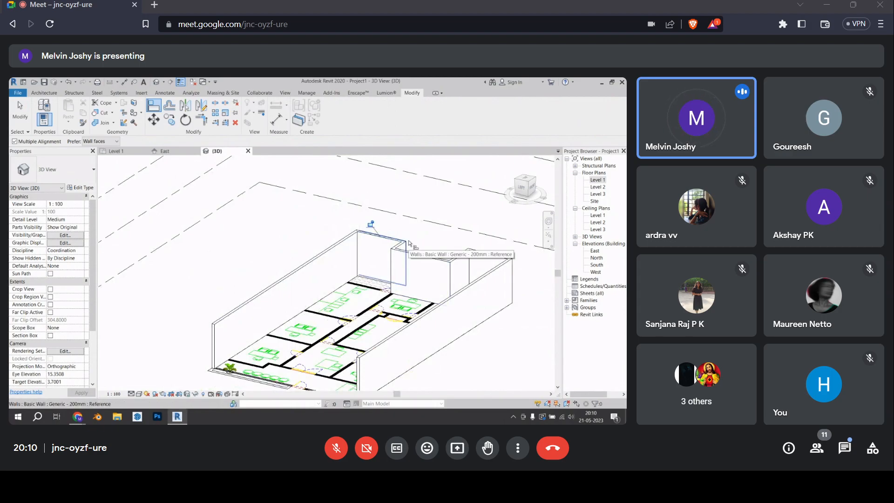
key("ctrl+z")
Align the raised upper outer wall's top face to the adjoining bathroom wall's top face with the Align tool
scroll(387, 228, "up", 3)
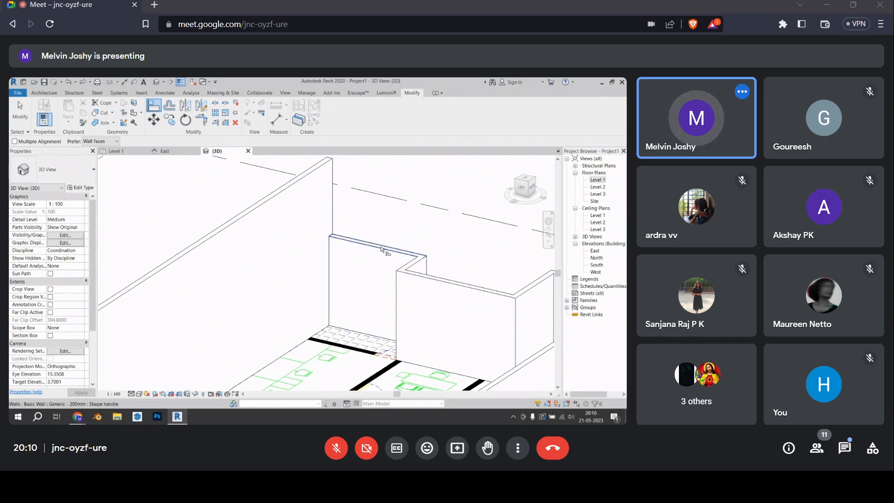
left_click(382, 249)
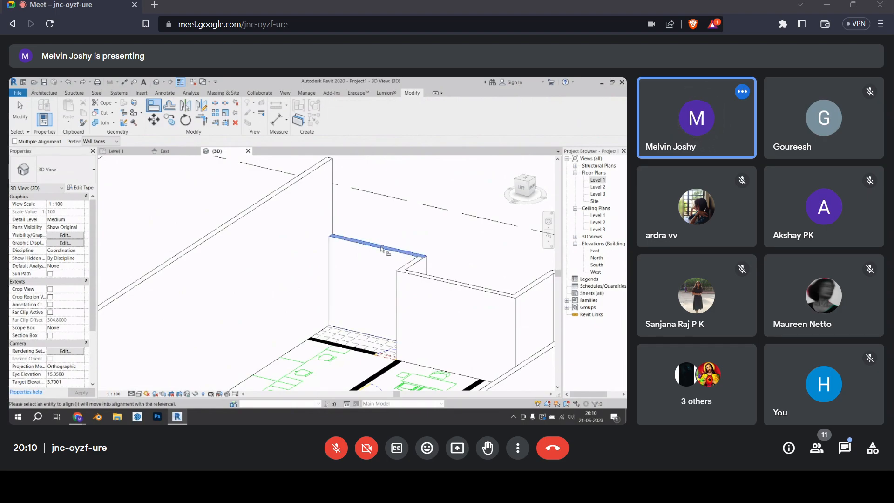
left_click(254, 203)
scroll(450, 261, "down", 4)
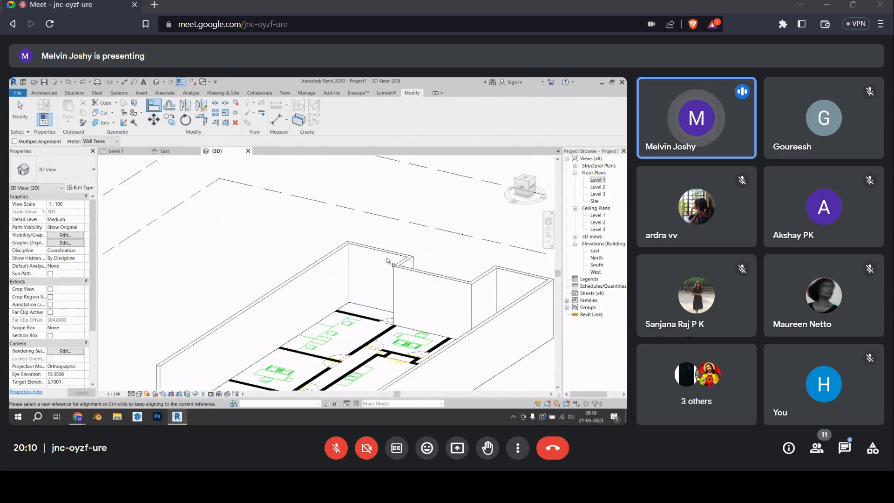
scroll(373, 290, "down", 1)
key("Escape")
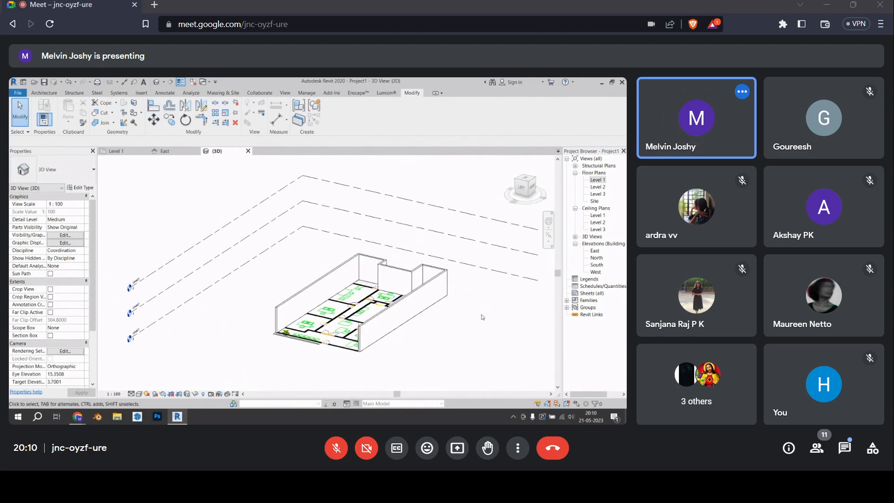
On the Level 1 plan, draw the partition between reception and the first office from the upper outer wall down to its jog
double_click(596, 180)
scroll(279, 242, "up", 3)
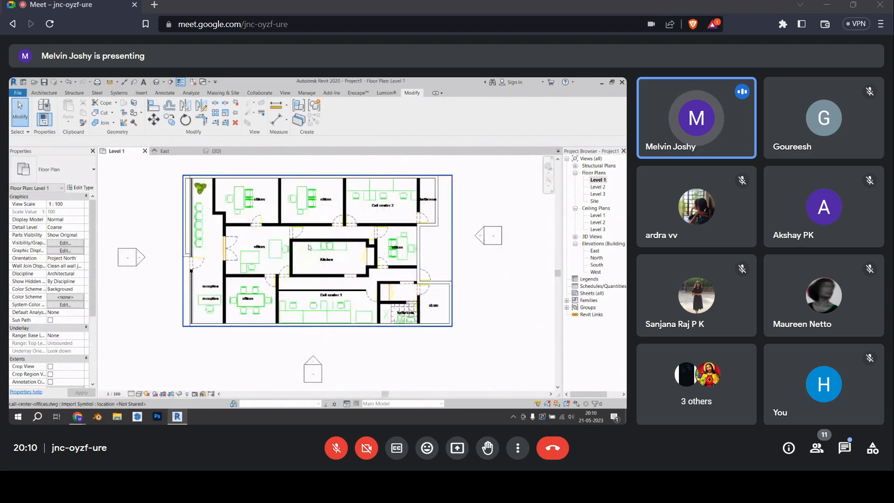
left_click(41, 93)
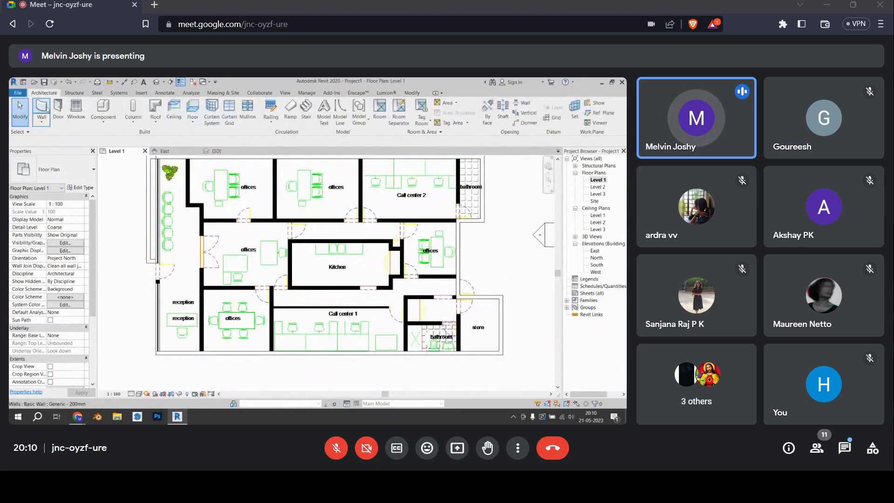
left_click(45, 109)
scroll(204, 237, "up", 6)
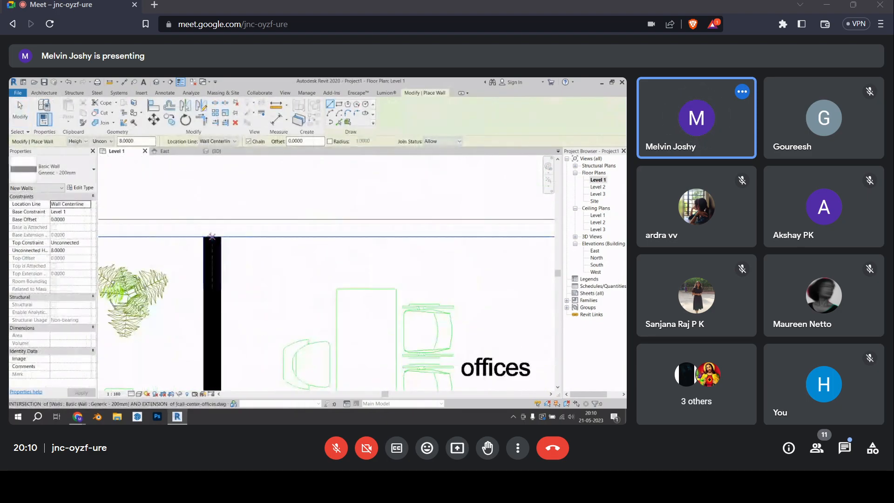
left_click(211, 236)
scroll(210, 220, "down", 4)
scroll(211, 307, "up", 3)
left_click(205, 279)
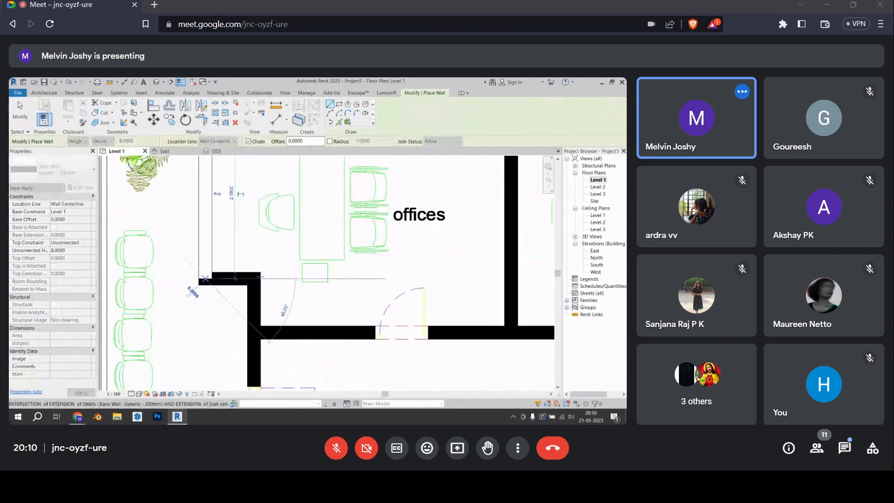
Draw the reception partition from the jog beside the first office straight down to the lower outer wall
left_click(254, 279)
scroll(228, 235, "down", 6)
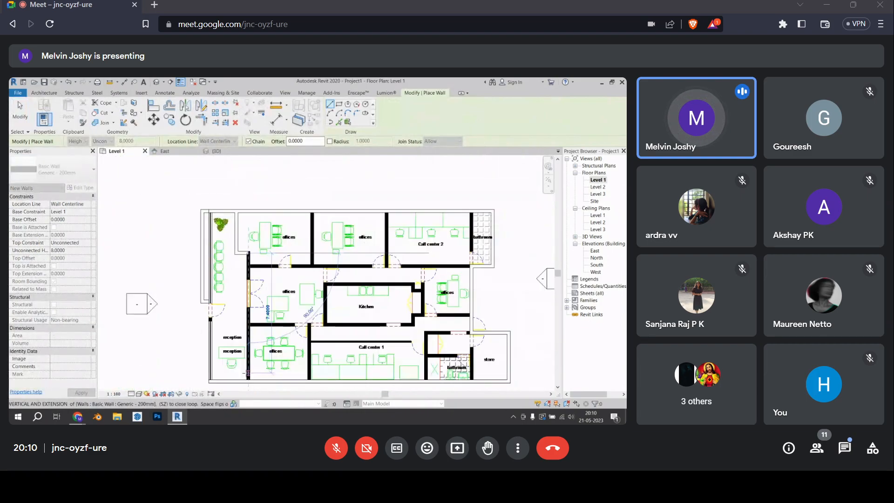
middle_click_drag(267, 314, 272, 246)
scroll(260, 311, "up", 3)
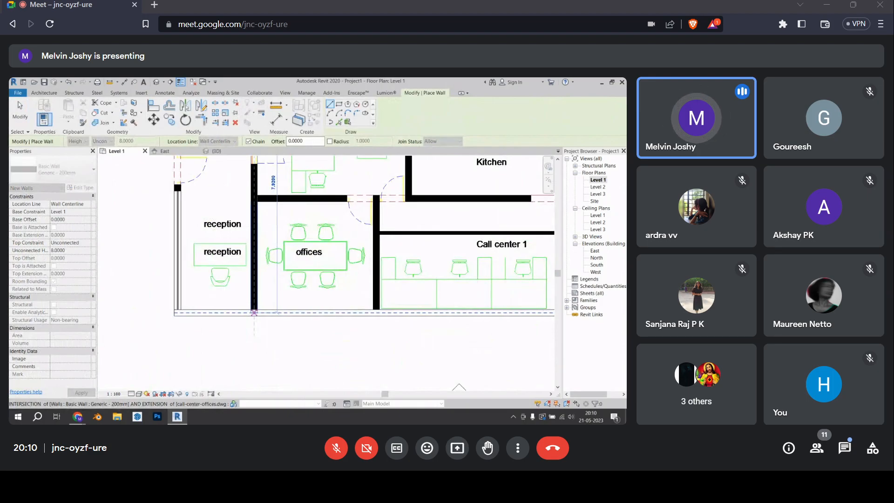
key("Escape")
scroll(254, 312, "down", 3)
scroll(254, 305, "up", 5)
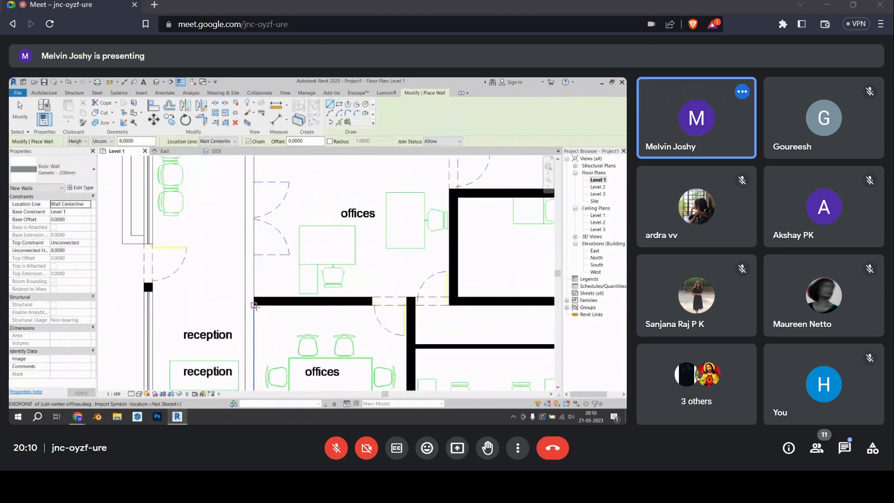
scroll(253, 306, "up", 2)
left_click(254, 305)
scroll(253, 304, "down", 3)
scroll(167, 235, "down", 1)
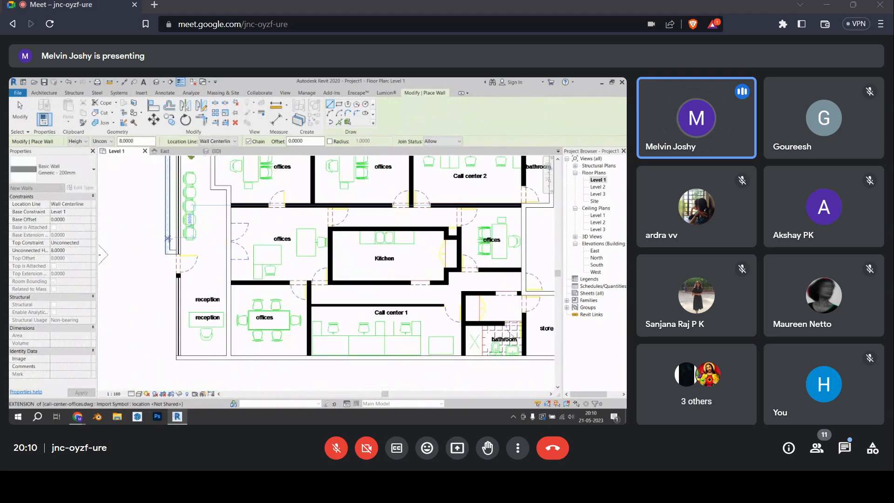
middle_click_drag(167, 238, 217, 311)
scroll(231, 201, "up", 4)
middle_click_drag(250, 258, 268, 221)
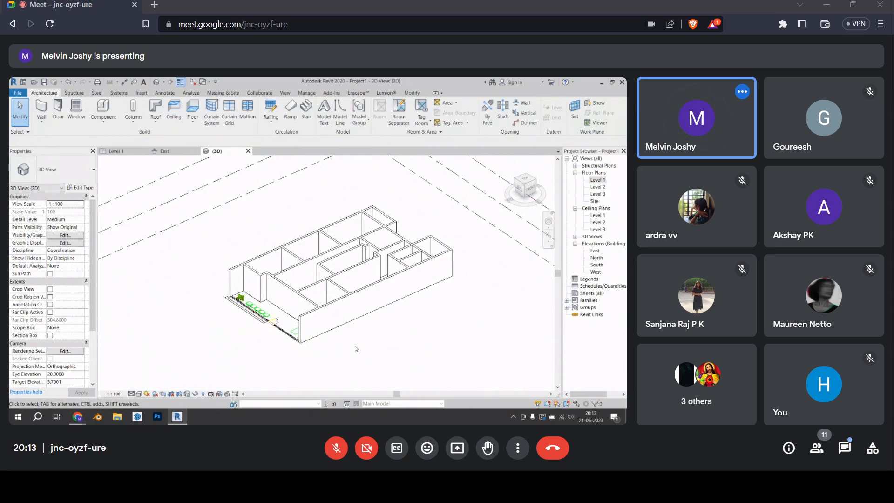
Set the coarse scale fill pattern of the long outer wall's Generic - 200mm type to Brickwork
scroll(311, 324, "up", 3)
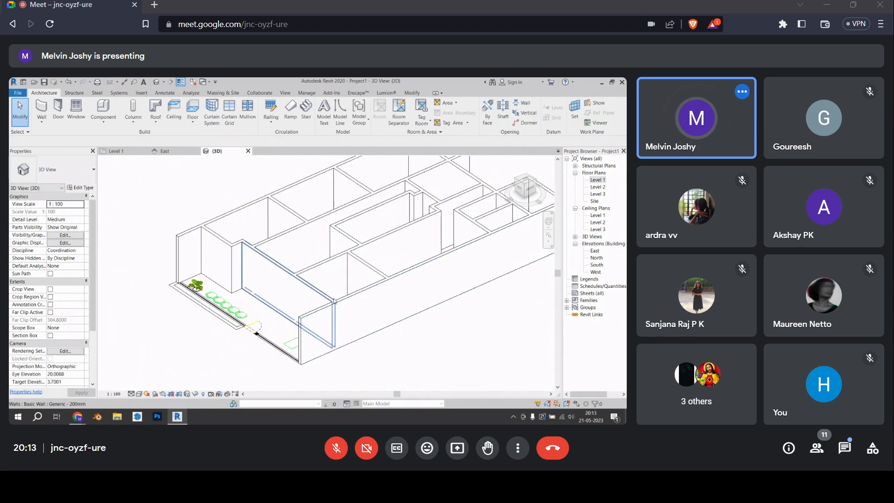
left_click(341, 304)
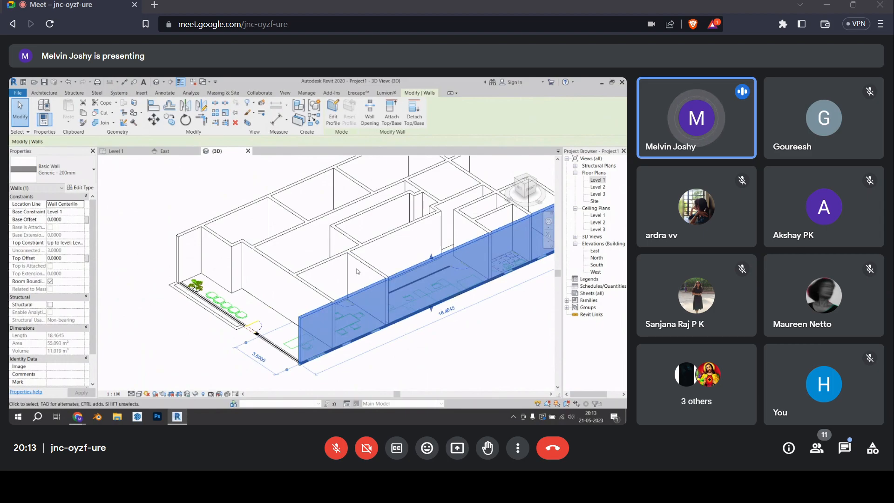
left_click(73, 189)
left_click(432, 211)
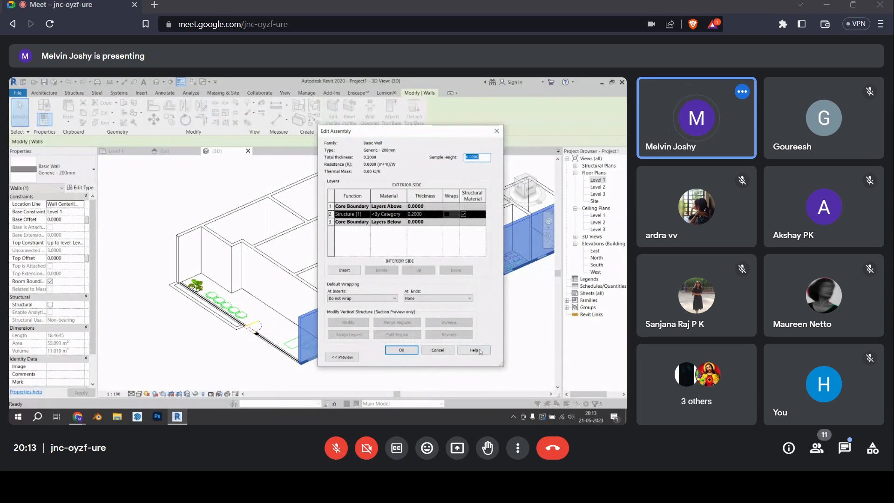
left_click(497, 131)
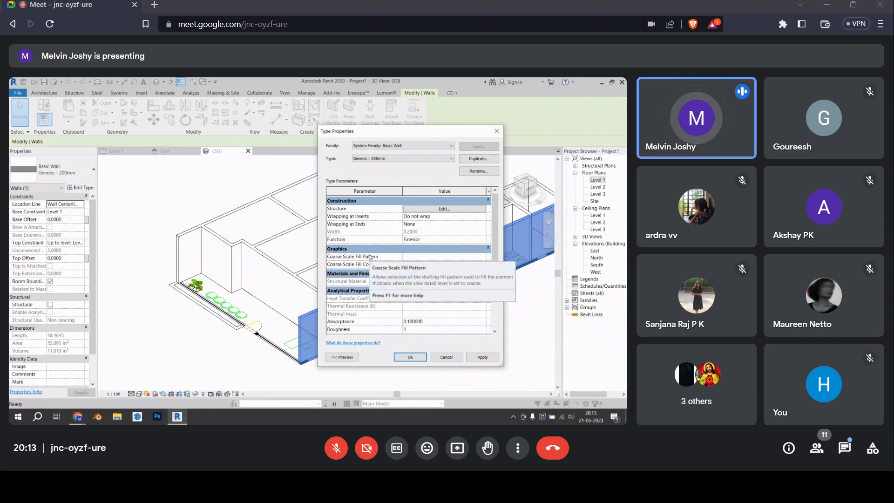
left_click(486, 259)
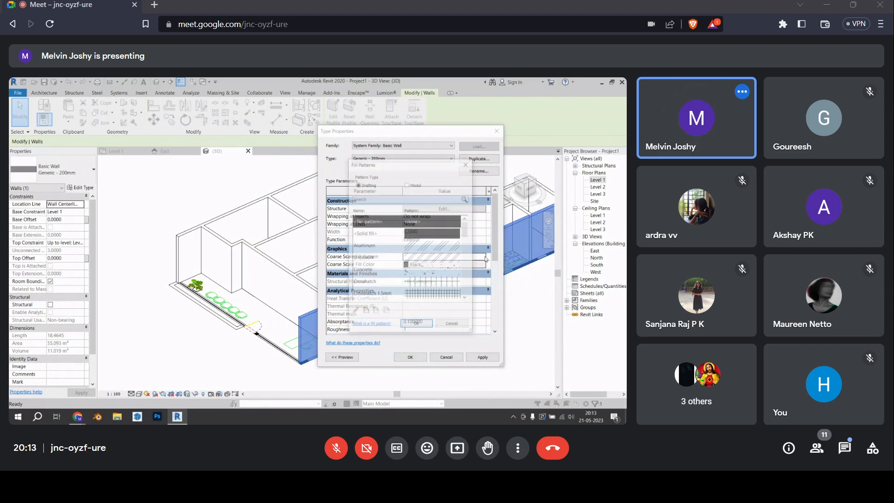
left_click(412, 261)
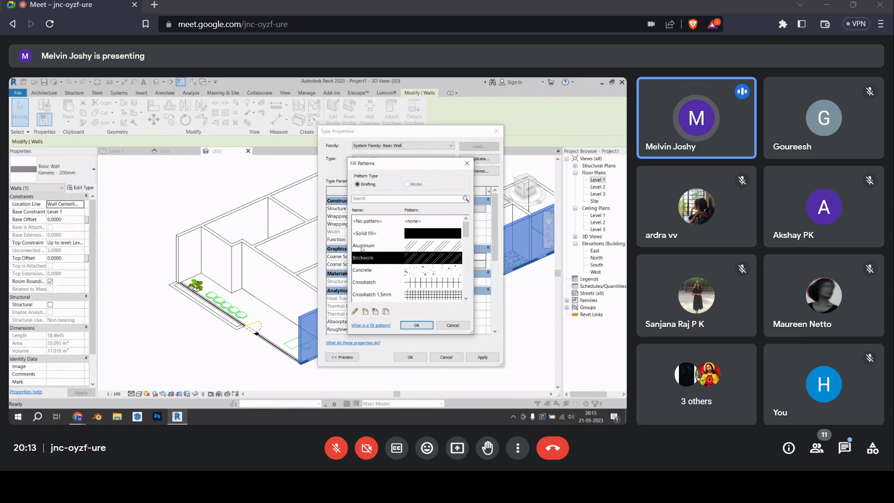
left_click(417, 325)
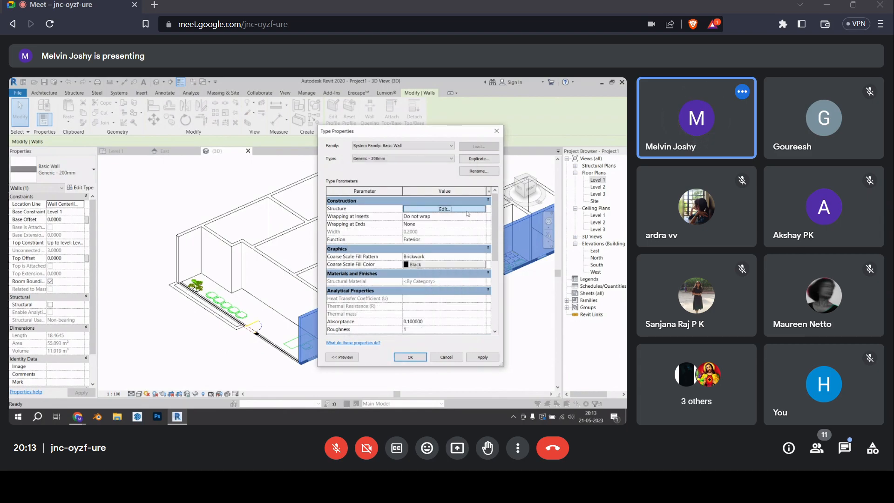
Assign the Brick, Common, Red material to the structure layer of the Generic - 200mm wall type and apply the type changes
left_click(443, 209)
left_click(404, 215)
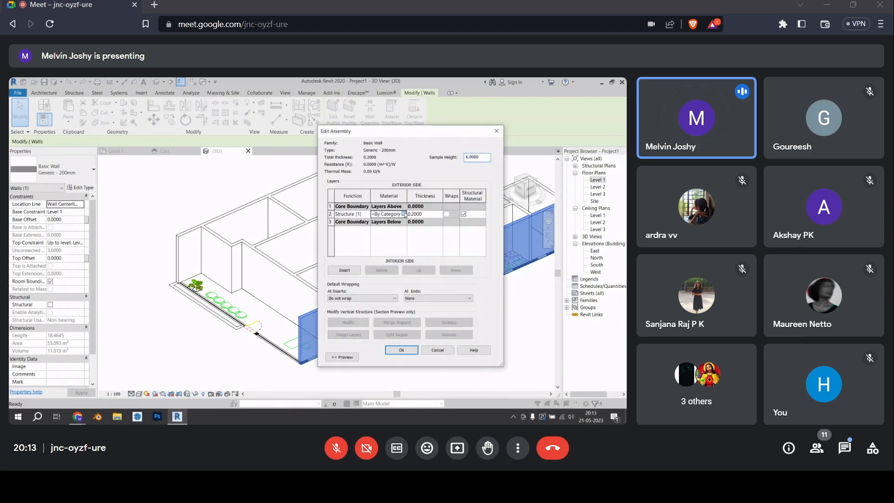
left_click(403, 214)
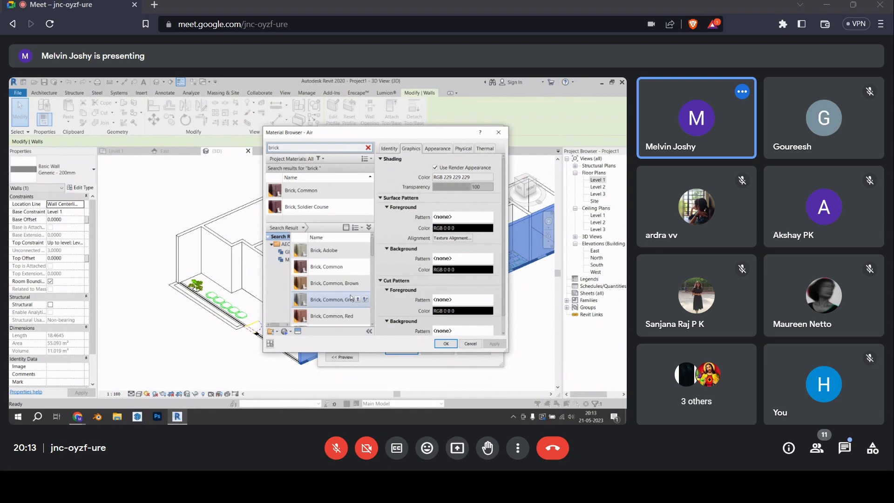
left_click(357, 316)
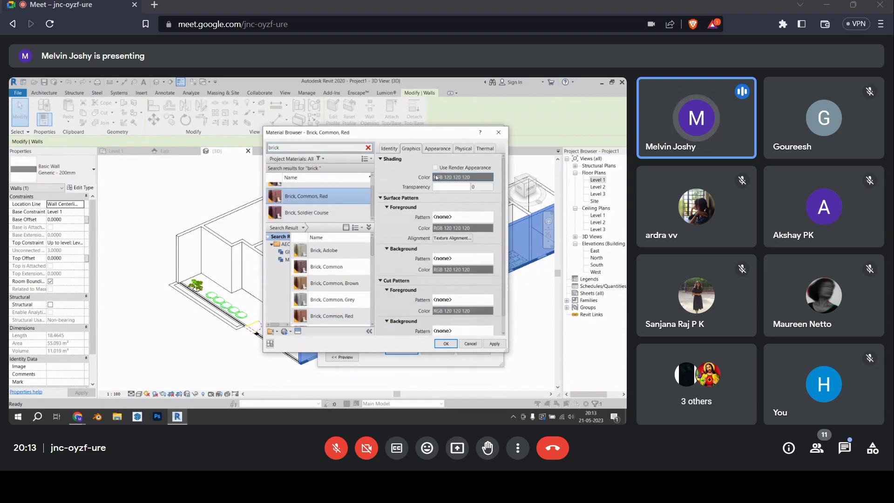
left_click(446, 345)
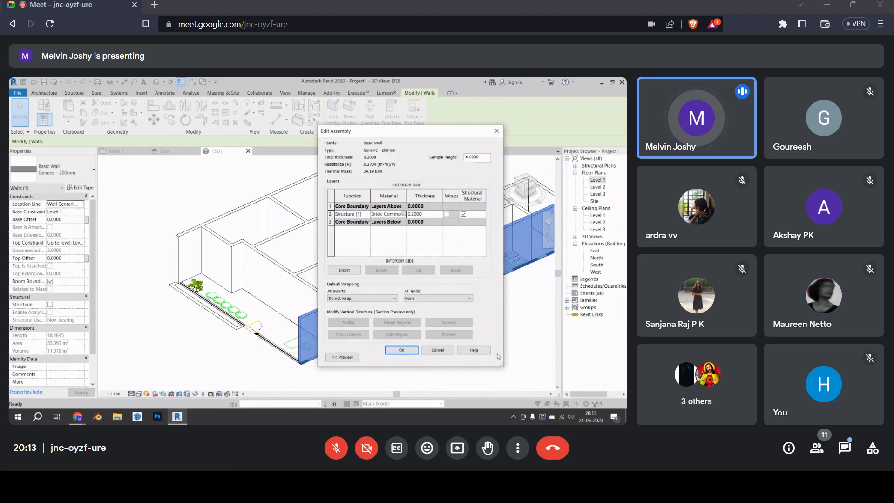
left_click(401, 352)
left_click(410, 357)
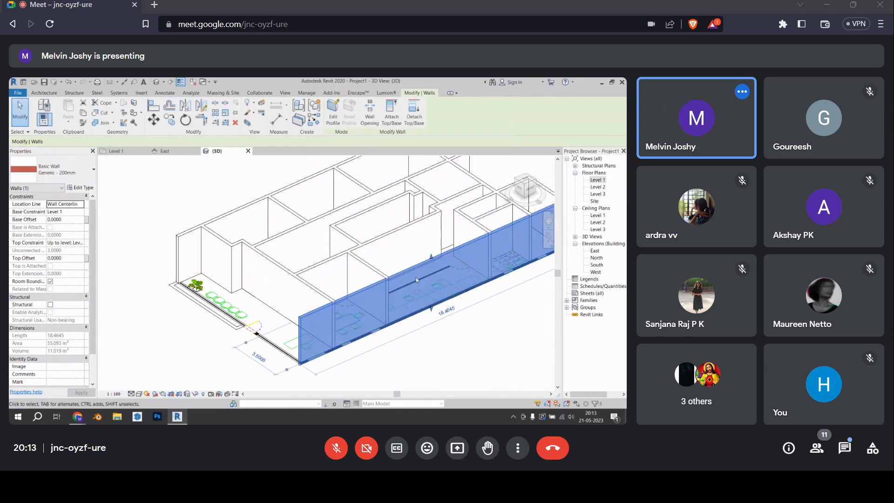
left_click(448, 340)
Set the 3D view's visual style to Shaded, and change it to Realistic to examine the brick texture on the walls
scroll(210, 294, "down", 2)
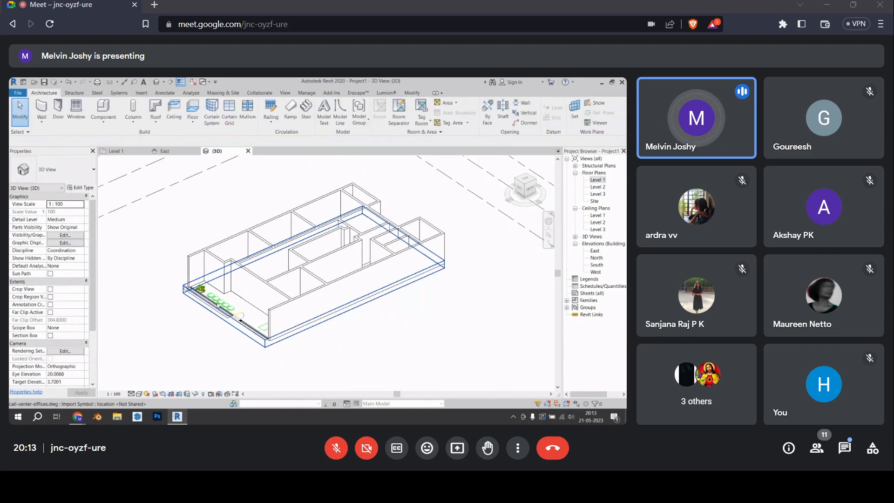
left_click(138, 394)
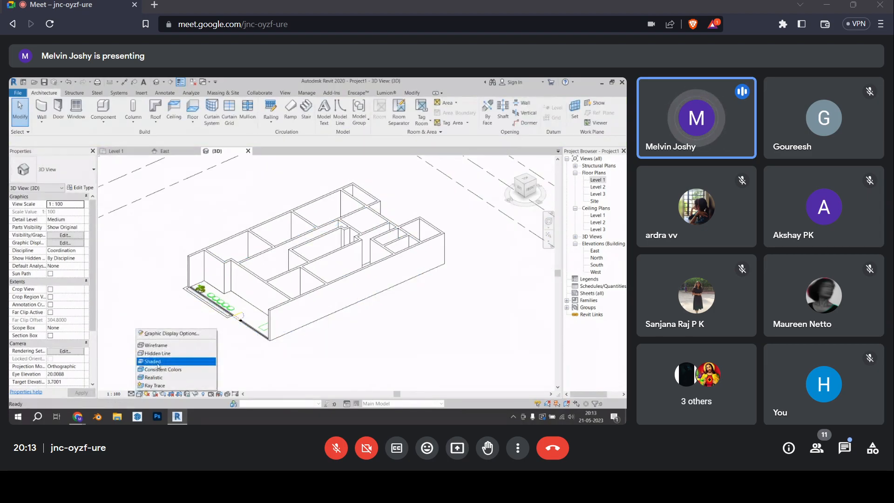
left_click(155, 361)
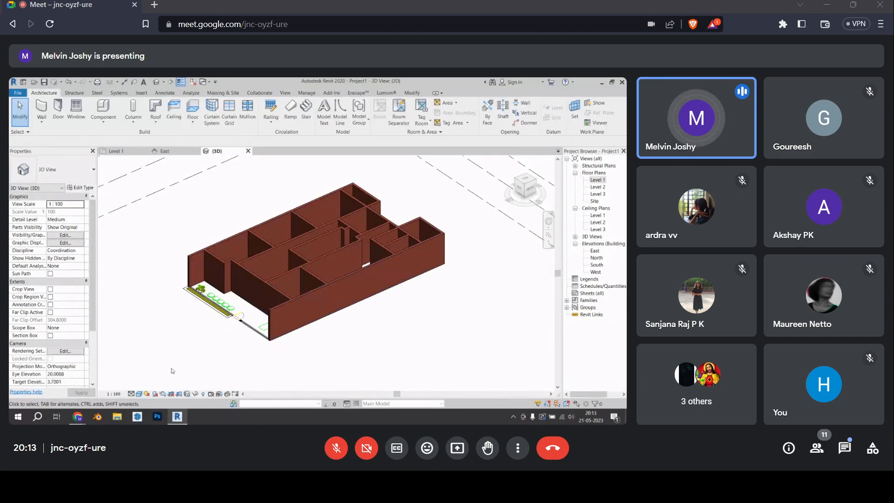
left_click(141, 393)
left_click(158, 377)
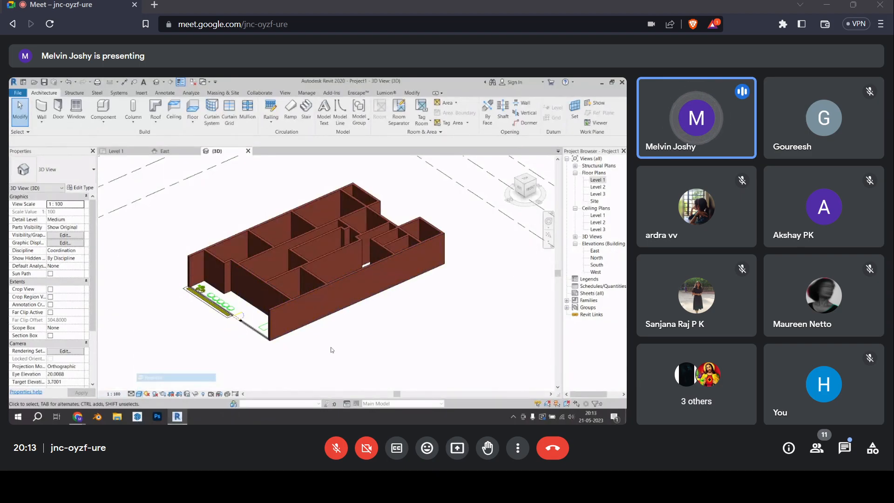
scroll(331, 350, "up", 10)
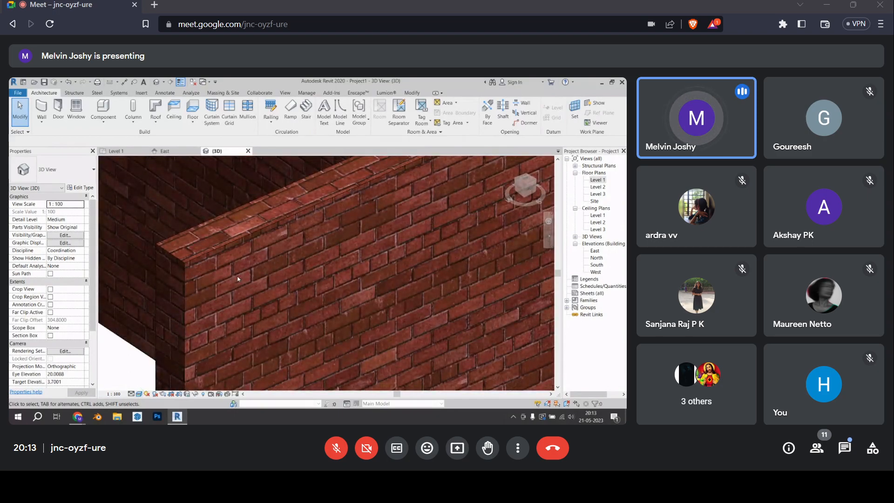
scroll(237, 279, "down", 5)
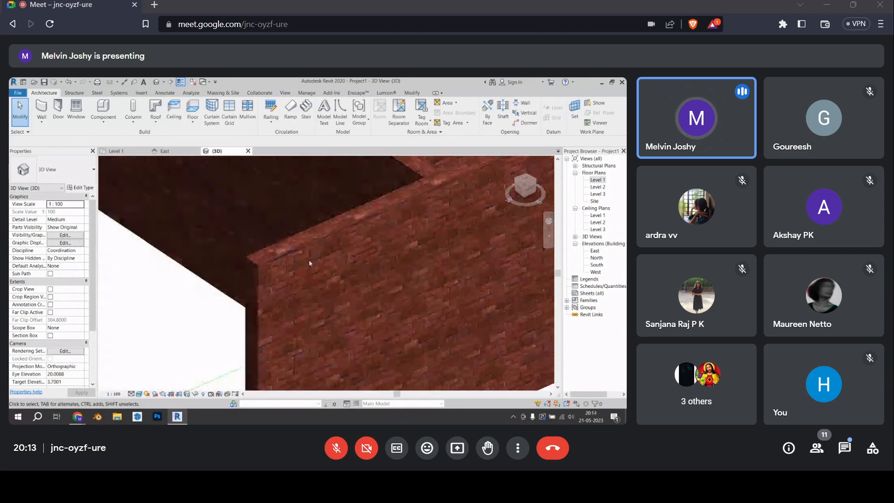
scroll(286, 273, "down", 6)
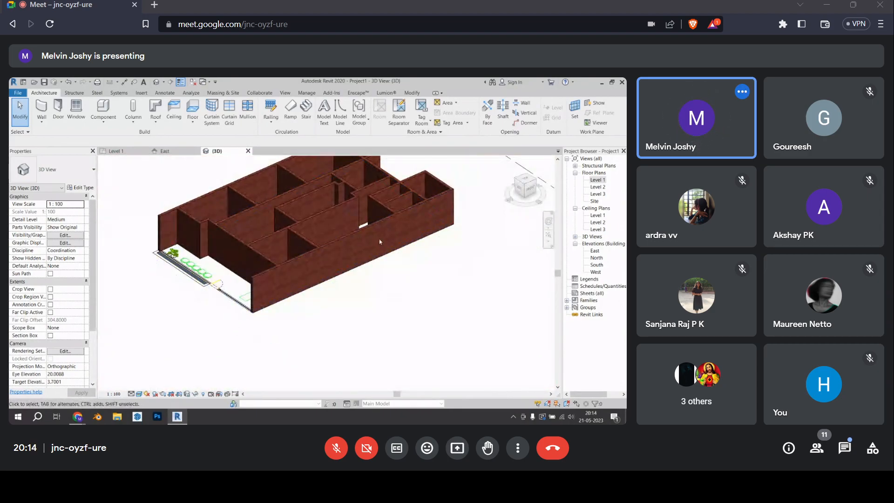
scroll(440, 213, "up", 6)
scroll(369, 281, "down", 6)
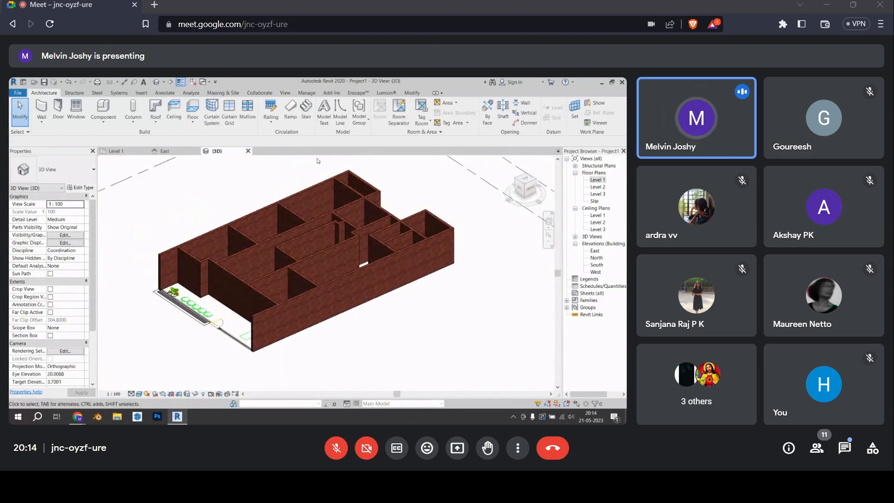
left_click(358, 93)
left_click(378, 94)
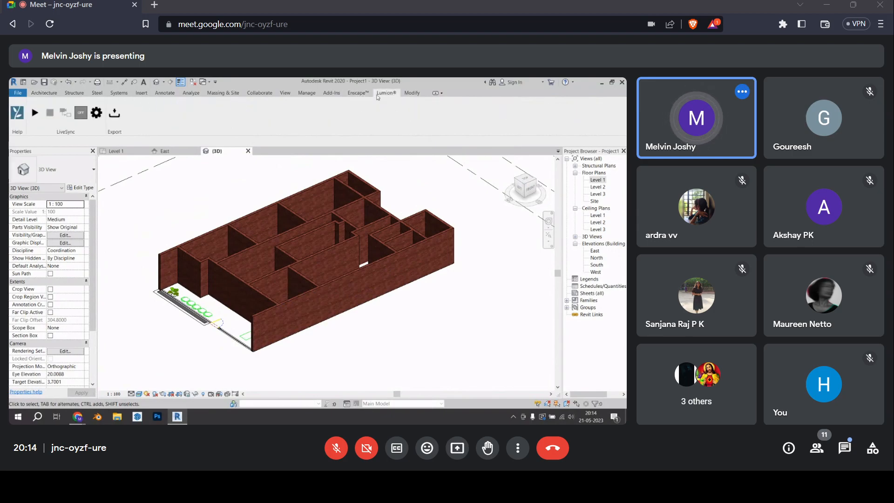
left_click(49, 93)
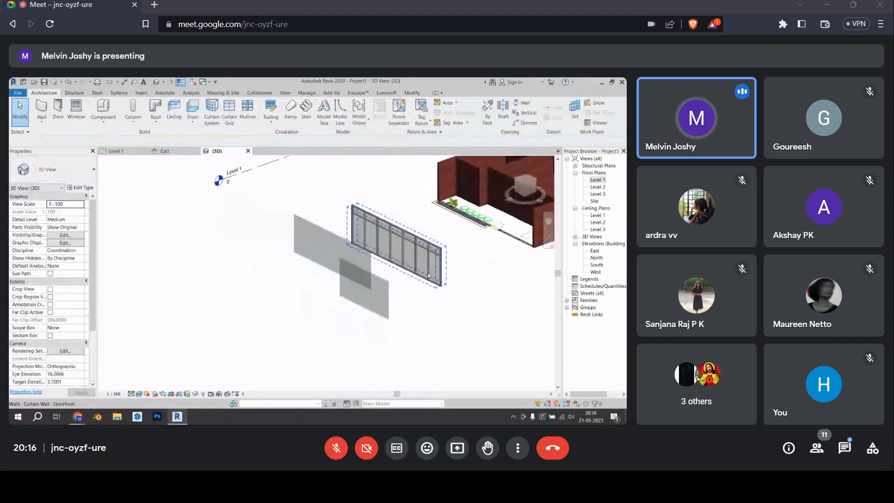
Delete the three sample curtain walls standing outside the building in the 3D view
scroll(480, 209, "up", 10)
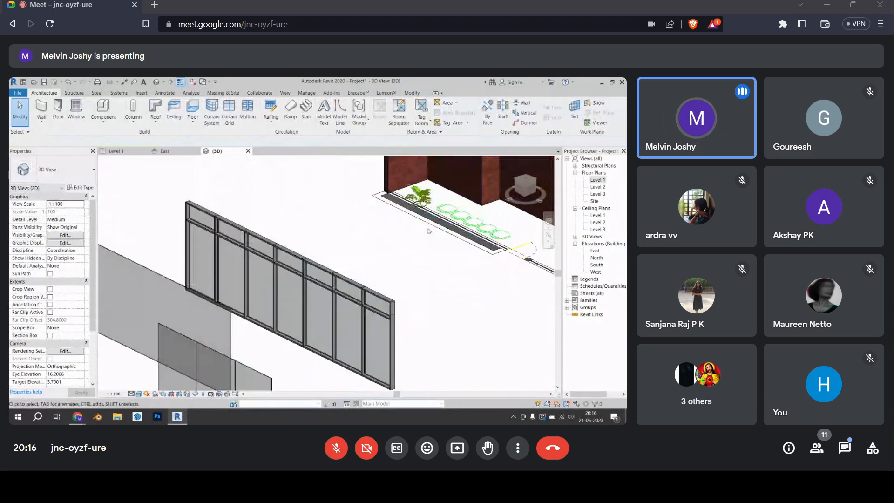
scroll(475, 266, "down", 6)
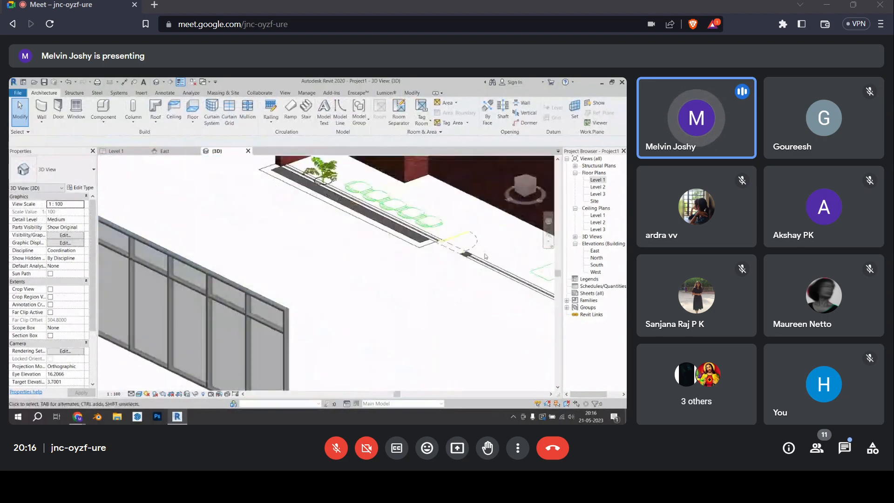
left_click(338, 288)
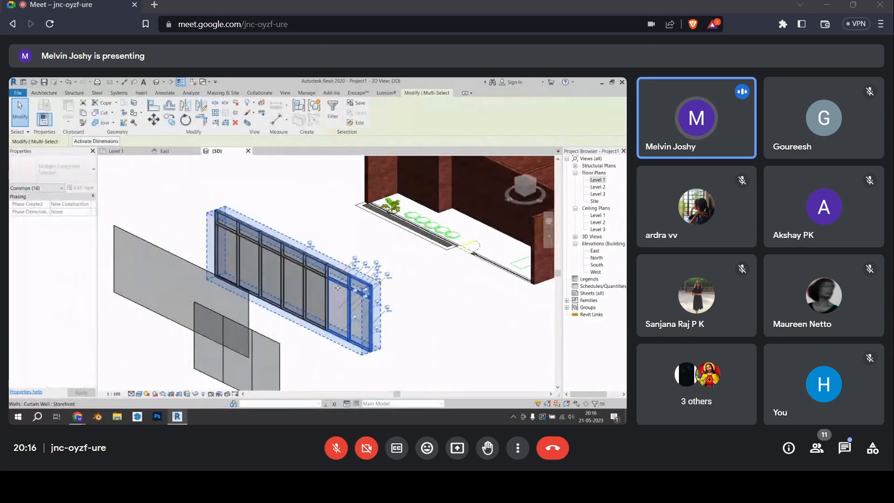
left_click(405, 332)
scroll(356, 290, "down", 5)
left_click_drag(360, 342, 293, 281)
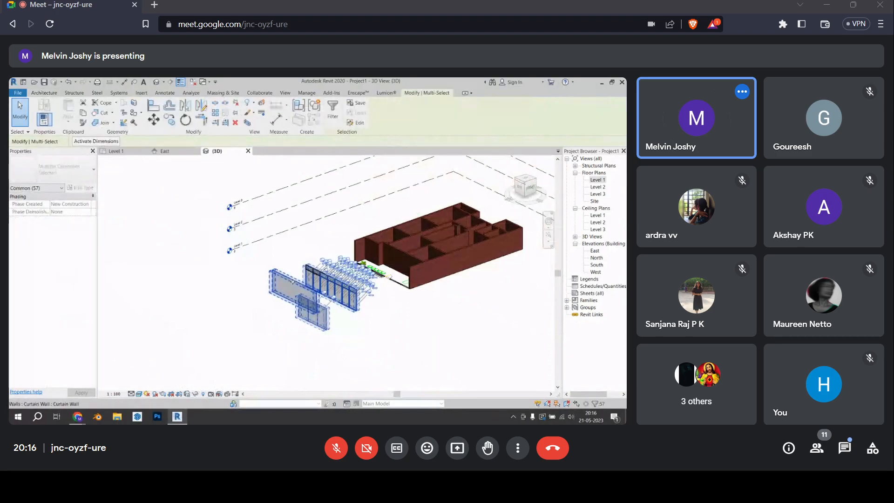
key("Delete")
middle_click_drag(391, 298, 377, 331, "shift")
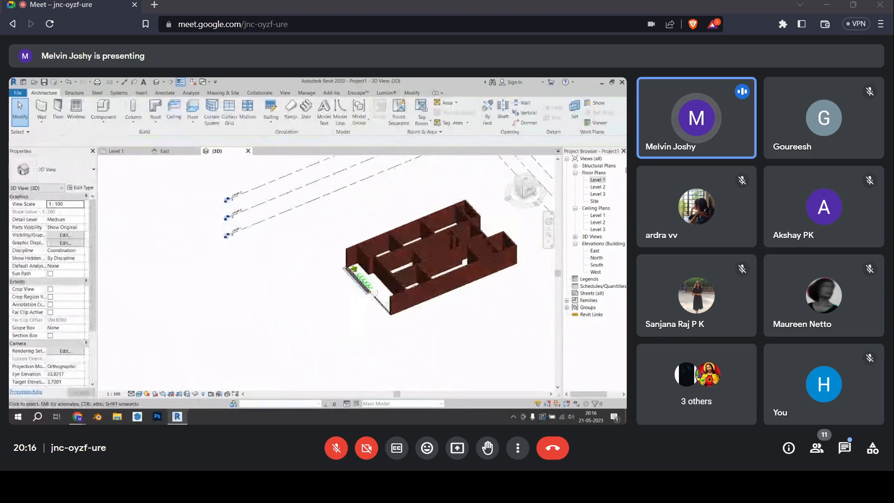
Draw a Storefront curtain wall on Level 1 along the open reception front between the two long outer walls, and check it in 3D
double_click(596, 181)
scroll(379, 232, "up", 5)
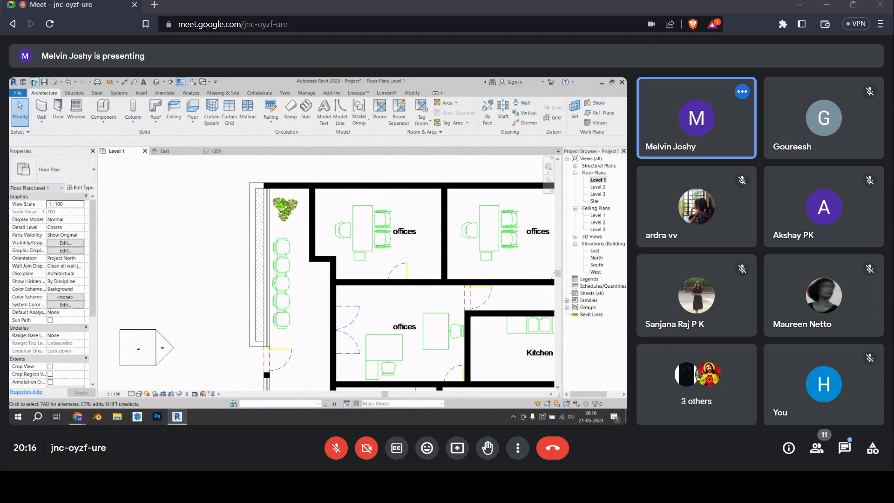
left_click(41, 120)
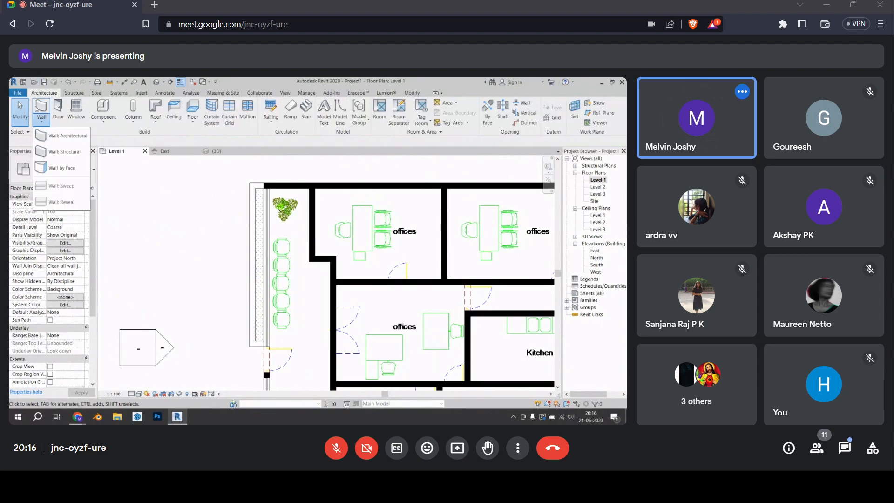
left_click(65, 135)
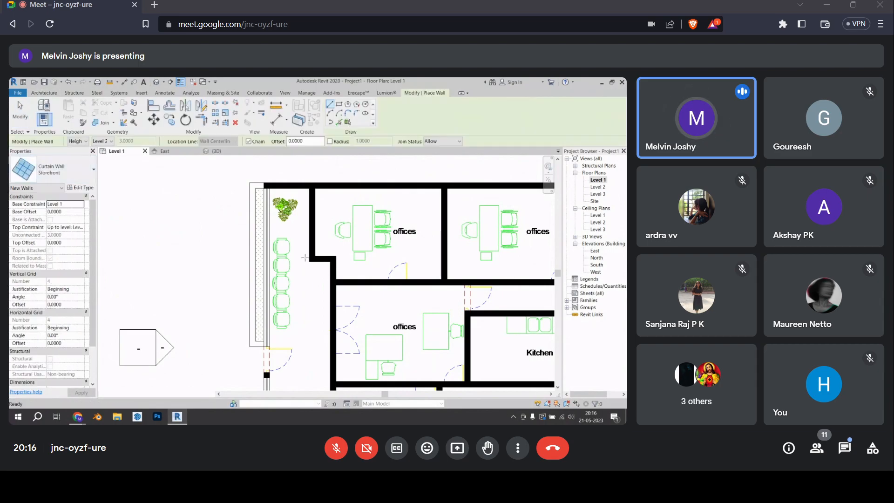
scroll(268, 189, "up", 5)
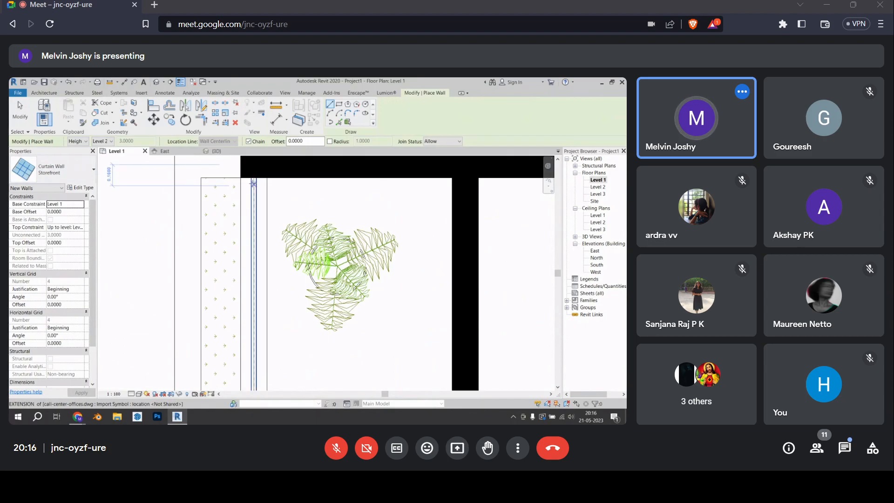
scroll(253, 183, "down", 5)
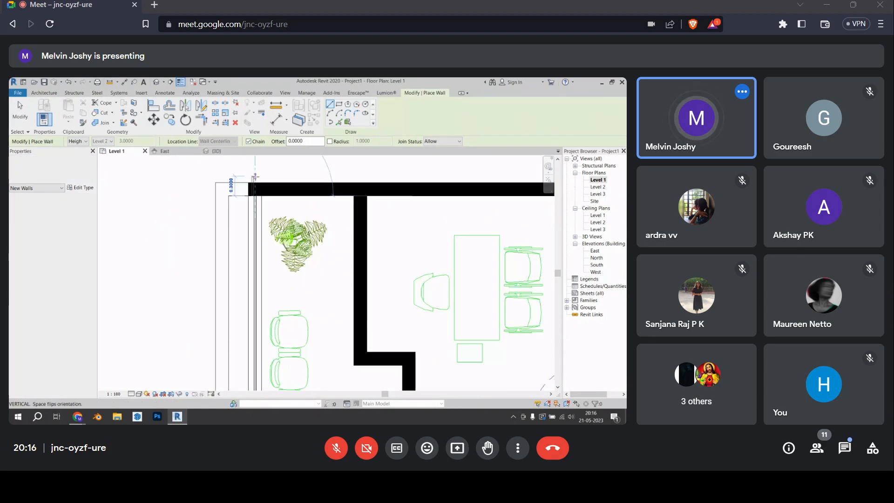
scroll(263, 360, "up", 5)
key("Escape")
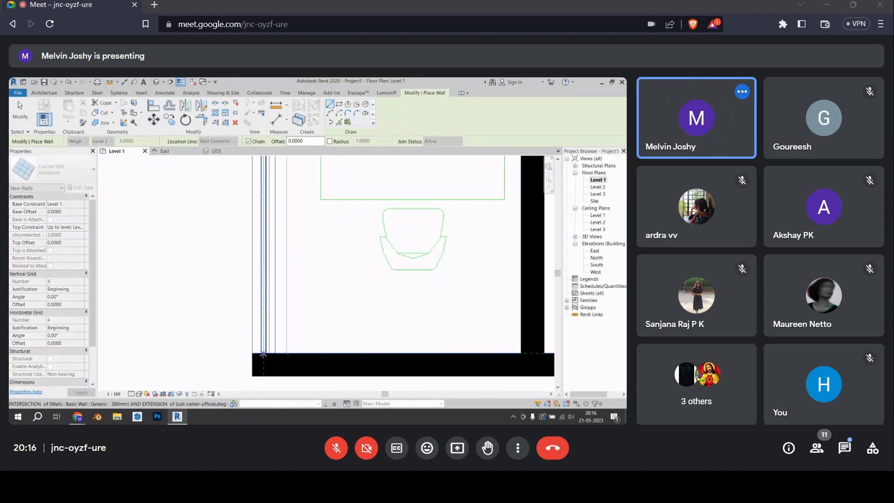
scroll(266, 300, "down", 3)
key("Escape")
scroll(267, 300, "down", 3)
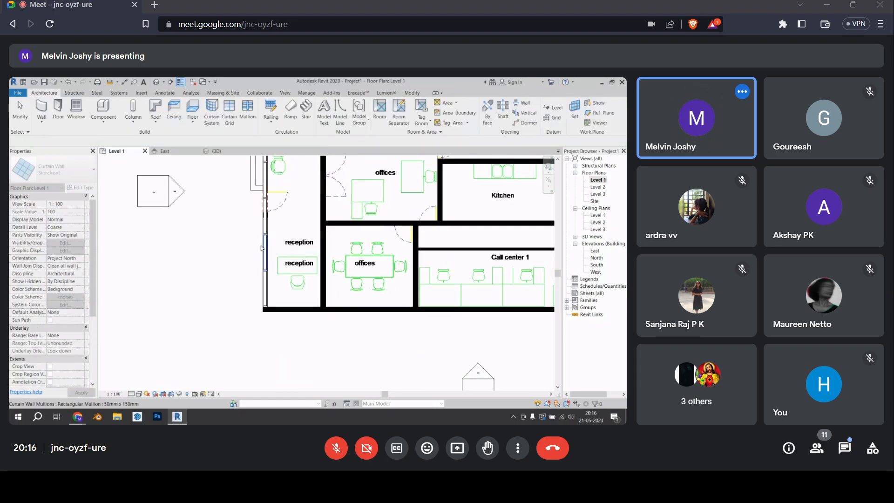
scroll(260, 269, "up", 5)
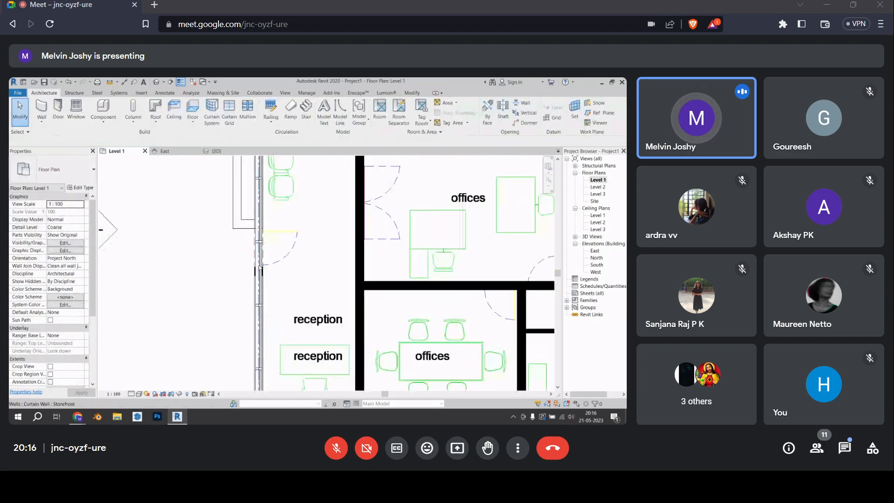
left_click(216, 150)
scroll(450, 268, "up", 5)
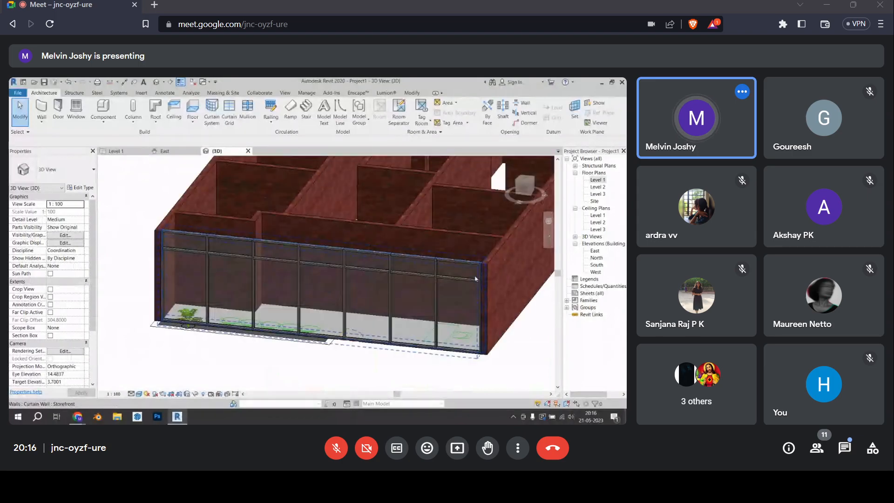
Set the Level 1 plan's visual style to Hidden Line and examine the curtain wall's end at the outer wall
double_click(599, 180)
middle_click_drag(262, 208, 273, 283)
scroll(274, 214, "down", 2)
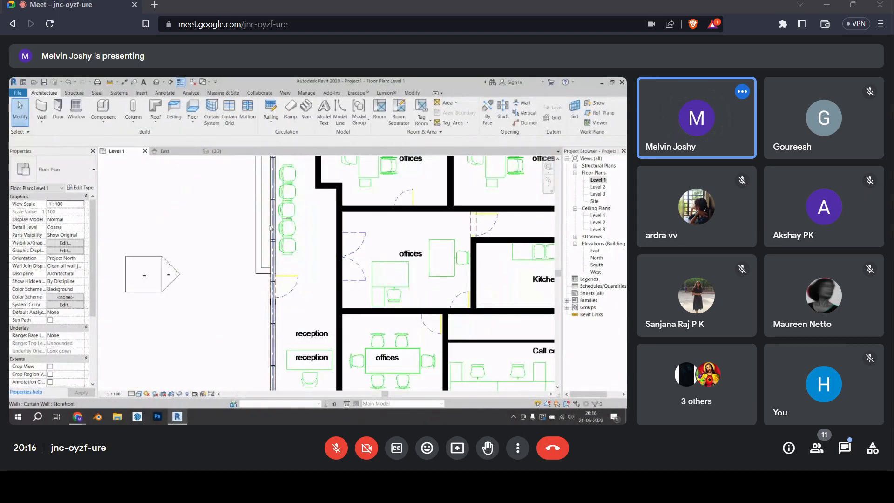
left_click(140, 394)
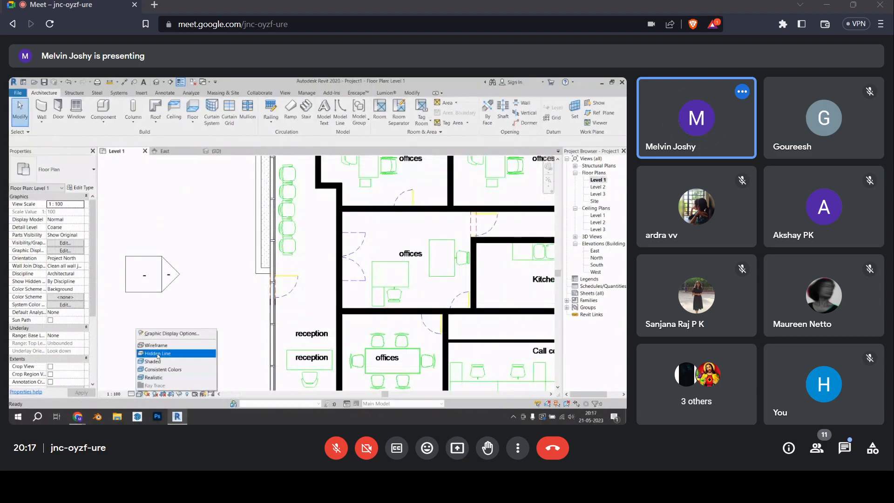
left_click(158, 356)
scroll(270, 244, "up", 4)
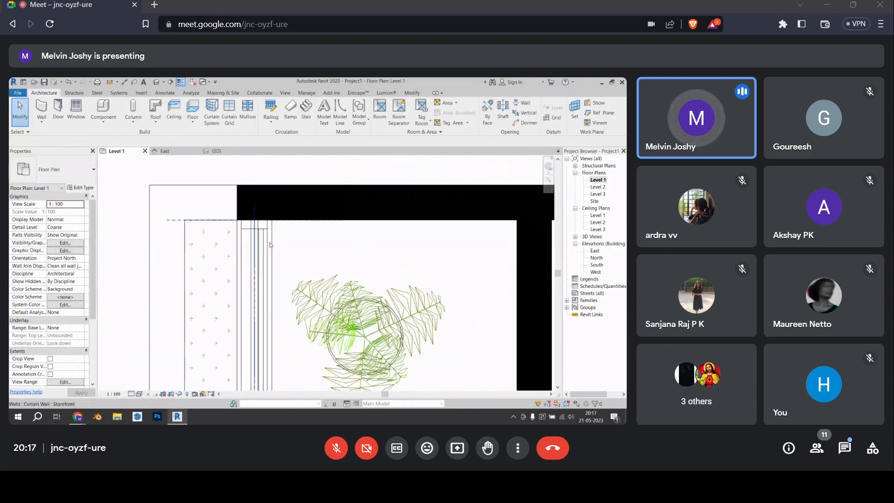
scroll(254, 221, "down", 3)
middle_click_drag(270, 245, 240, 151)
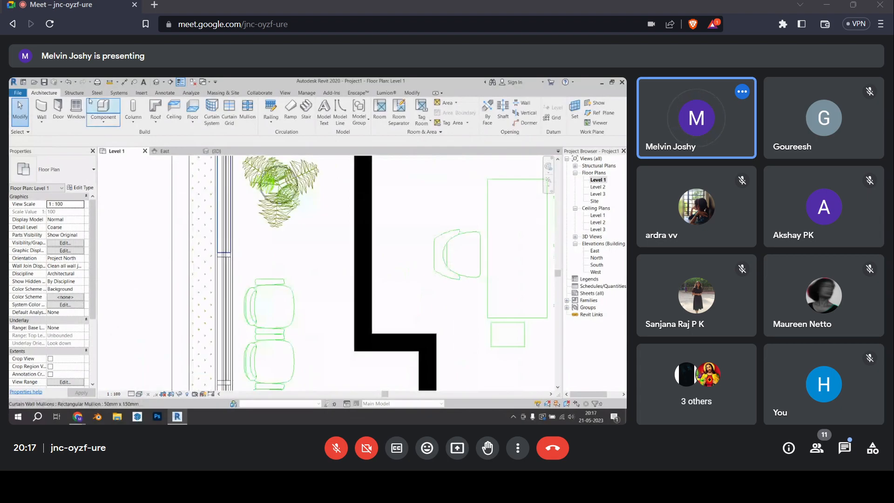
middle_click_drag(214, 210, 245, 250)
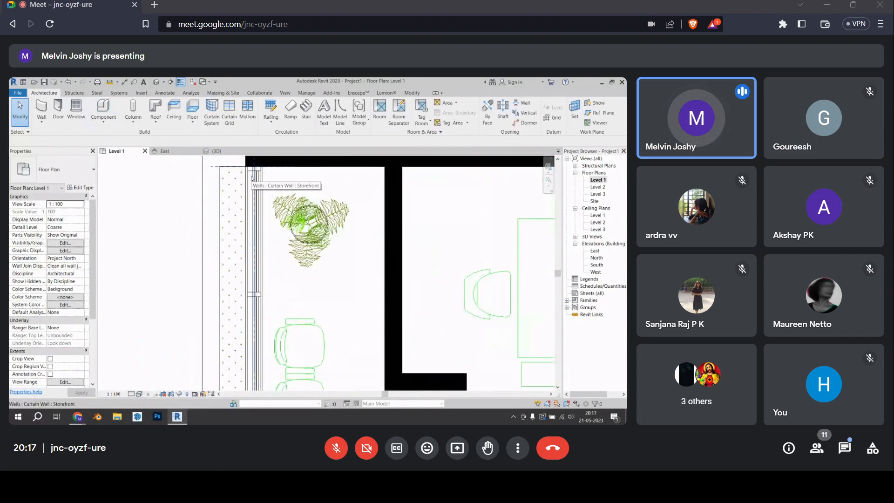
Draw a Generic - 200mm basic wall over the full length of the reception curtain wall and inspect it in 3D
left_click(45, 110)
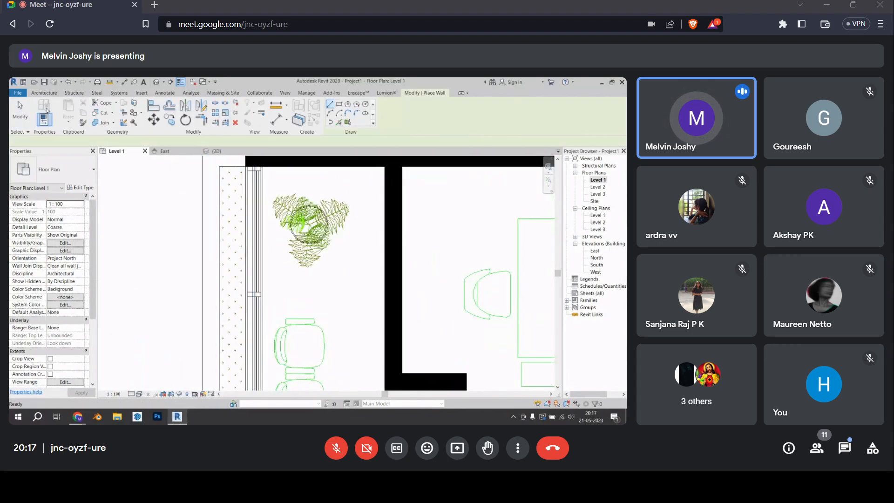
left_click(56, 170)
scroll(60, 239, "up", 5)
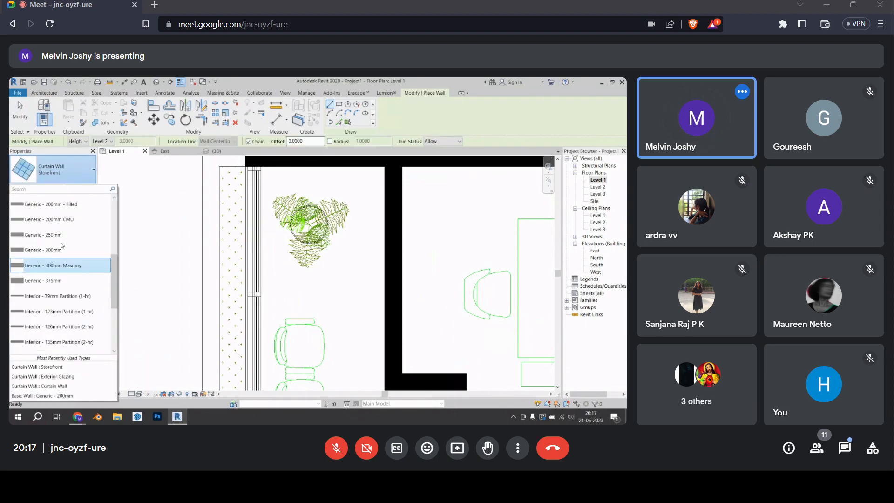
scroll(58, 239, "down", 1)
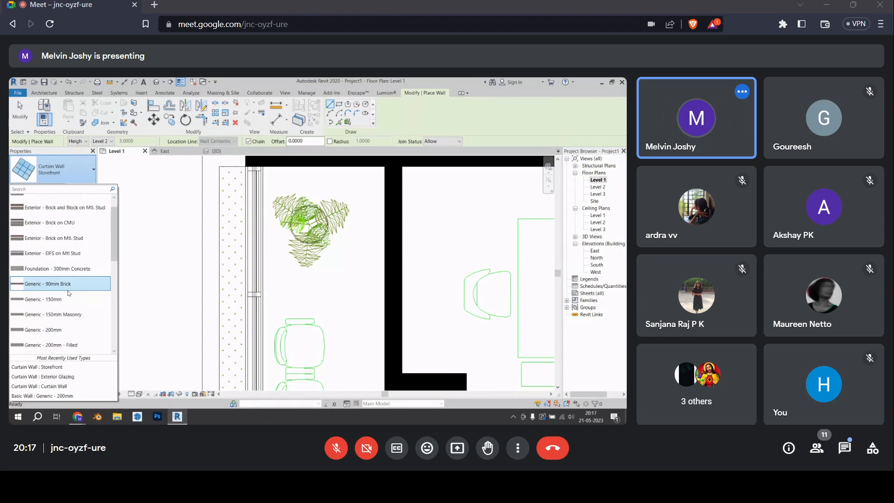
scroll(70, 303, "down", 2)
left_click(59, 237)
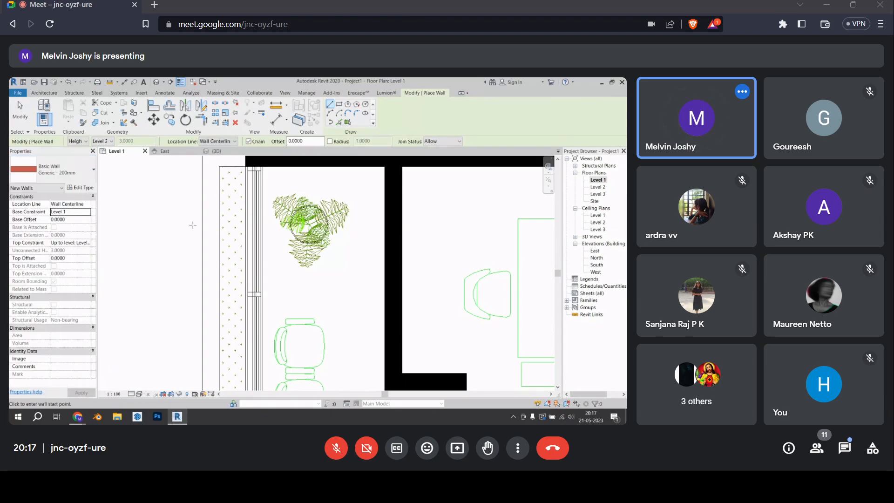
scroll(252, 169, "up", 3)
left_click(255, 159)
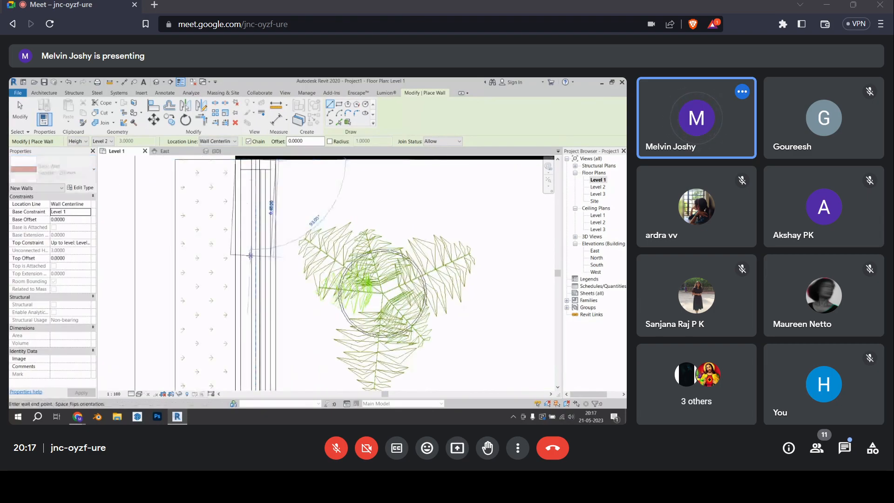
scroll(250, 256, "down", 4)
middle_click_drag(250, 340, 249, 207)
scroll(249, 219, "down", 2)
middle_click_drag(248, 279, 256, 216)
middle_click_drag(261, 354, 263, 232)
scroll(272, 366, "up", 1)
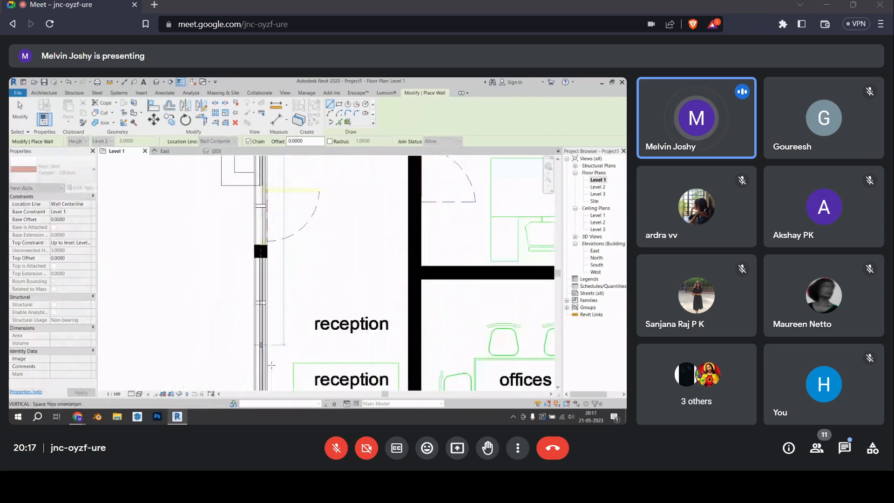
scroll(271, 366, "down", 2)
scroll(266, 307, "up", 4)
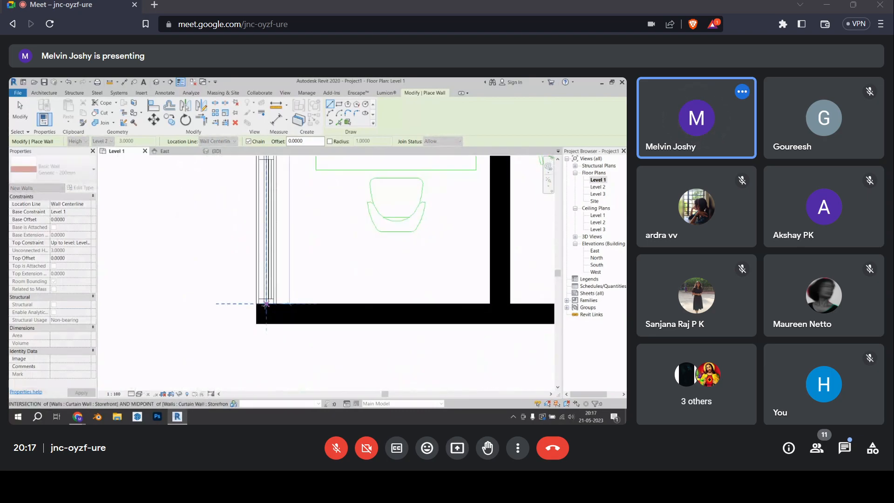
left_click(266, 304)
key("Escape")
middle_click_drag(260, 246, 265, 274)
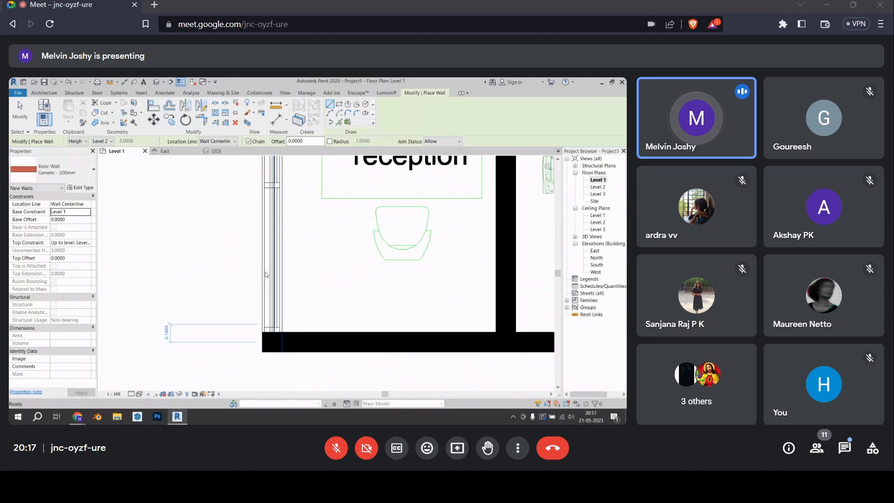
left_click(215, 151)
middle_click_drag(321, 358, 346, 349, "shift")
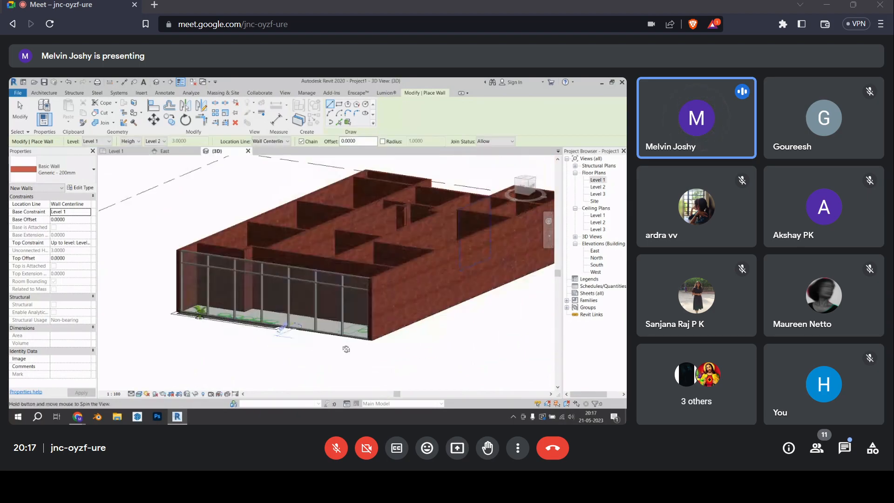
scroll(331, 326, "up", 2)
key("Escape")
key("Escape")
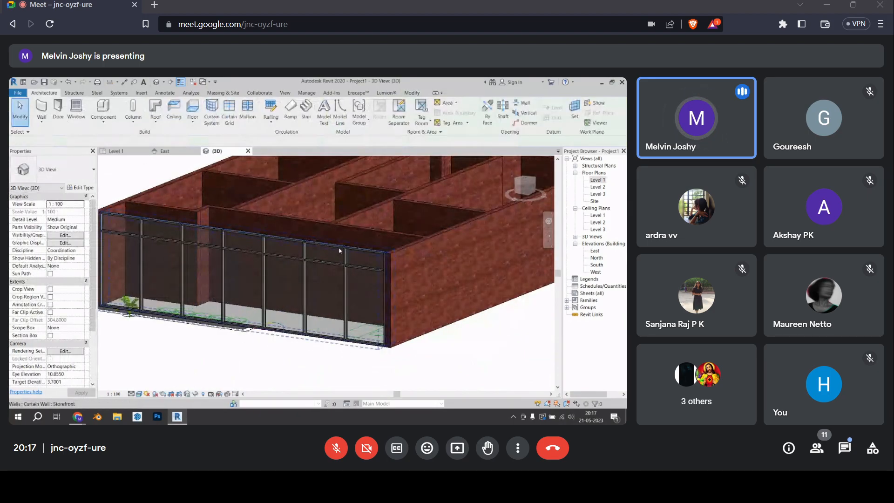
Lower the top of the reception curtain wall freehand to a top offset of about -0.95
left_click(339, 251)
scroll(332, 250, "down", 2)
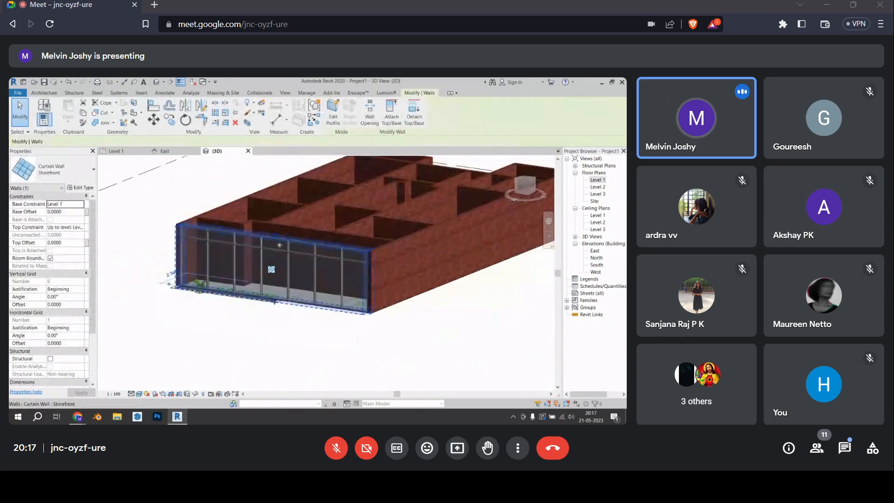
scroll(279, 244, "up", 3)
left_click_drag(275, 231, 278, 269)
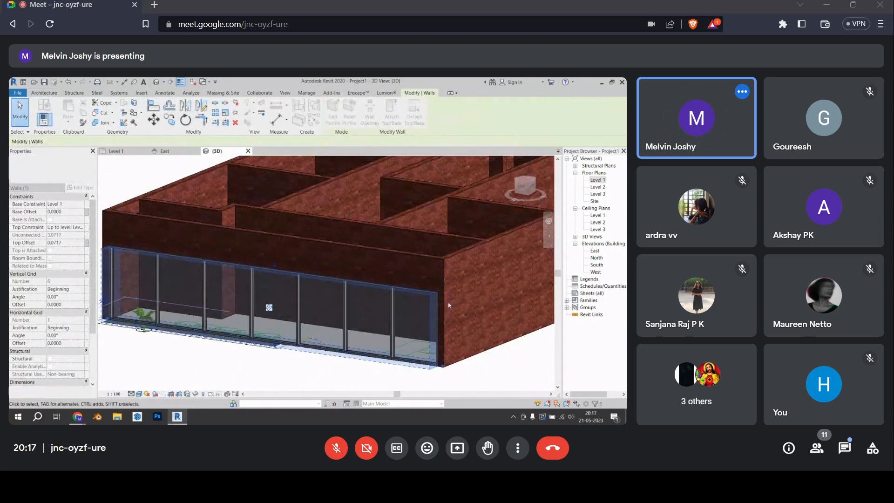
scroll(448, 303, "down", 1)
left_click(459, 365)
middle_click_drag(459, 365, 349, 340, "shift")
Set the reception curtain wall's Top Offset to 2.5
left_click(298, 267)
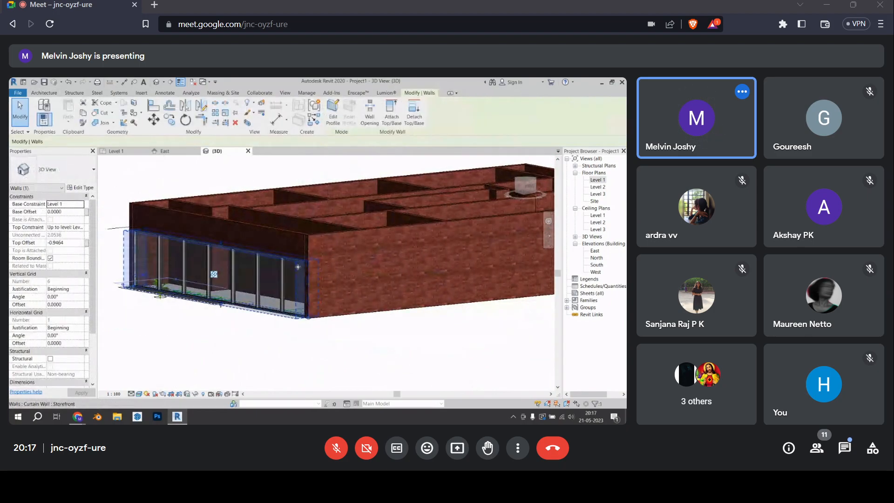
left_click(82, 243)
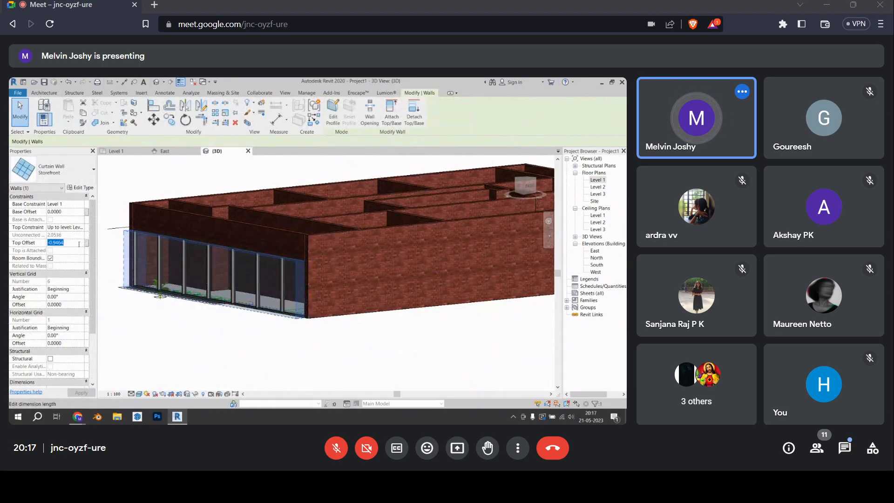
type("2.5000")
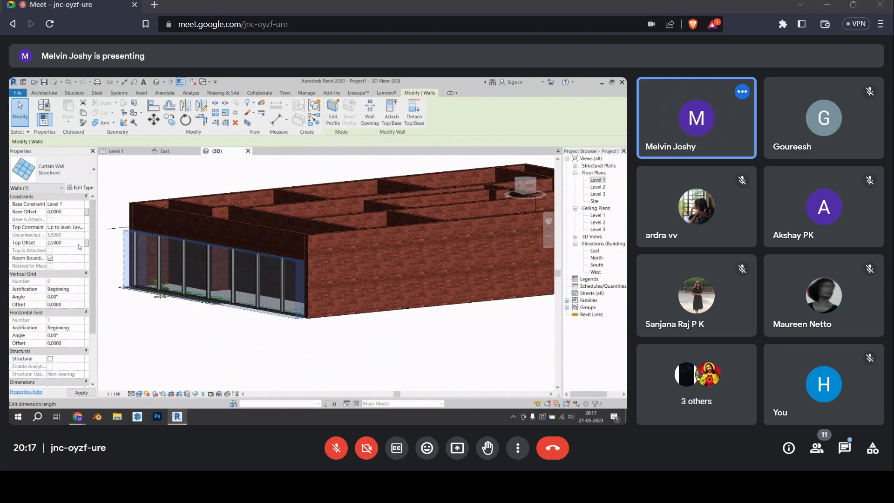
left_click(305, 345)
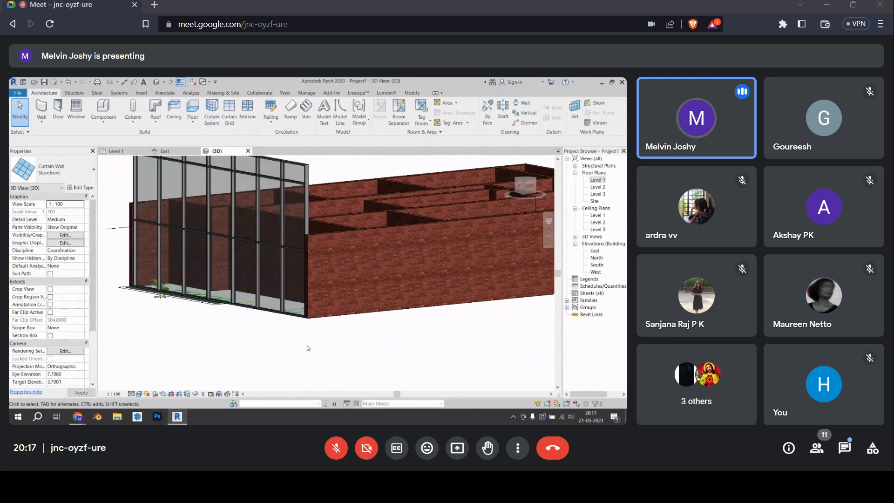
Pull the reception curtain wall's top down below the brick wall's top, to a top offset of about -1.2
left_click(309, 167)
middle_click_drag(310, 168, 260, 201, "shift")
left_click_drag(260, 201, 225, 290)
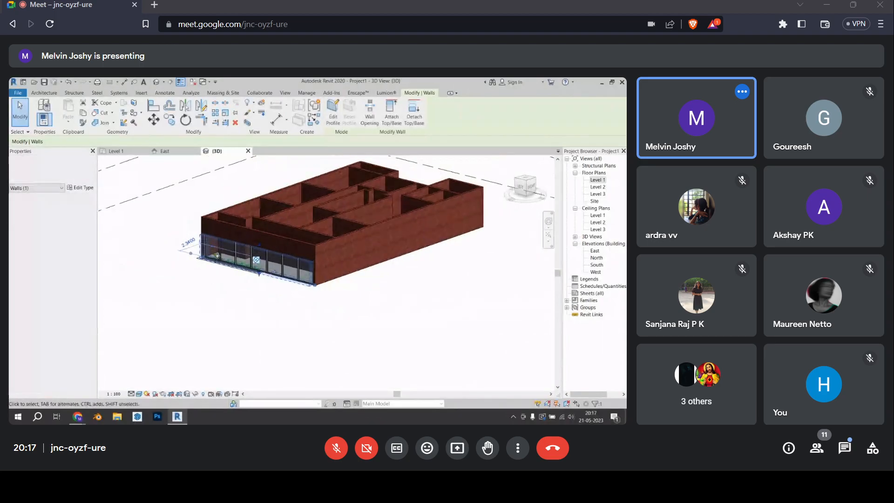
Set the reception curtain wall's Top Constraint to Level 1 with a Top Offset of 2.5, and view the front
scroll(222, 246, "up", 5)
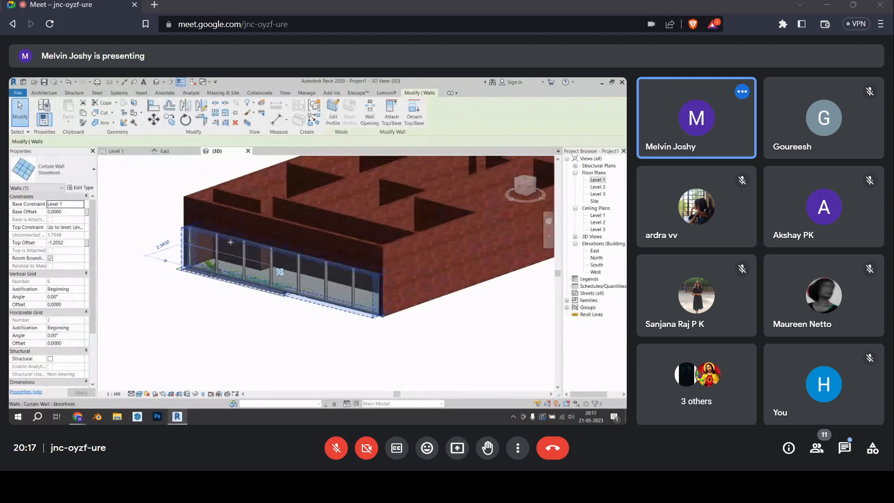
left_click(80, 228)
left_click(79, 242)
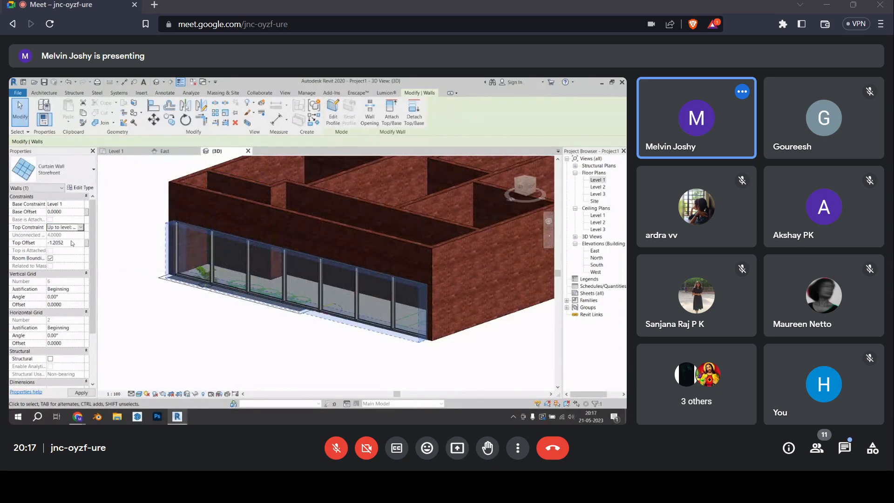
type("2.5")
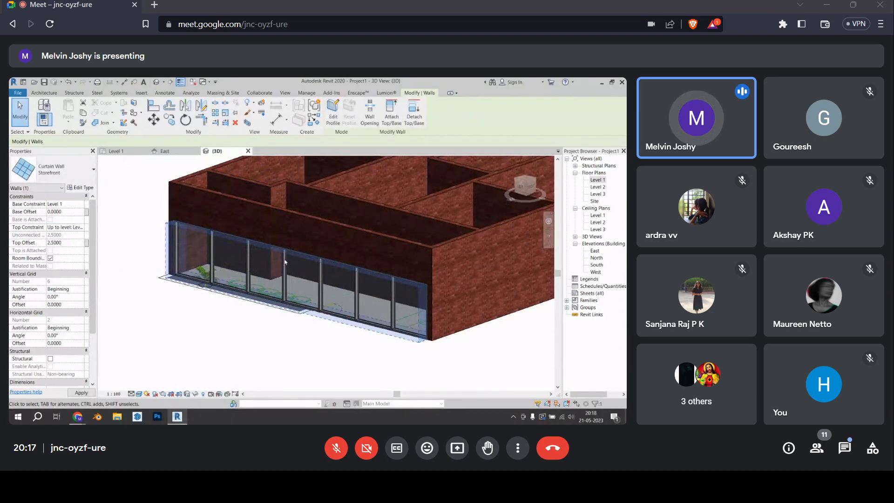
left_click(226, 343)
middle_click_drag(225, 343, 269, 313, "shift")
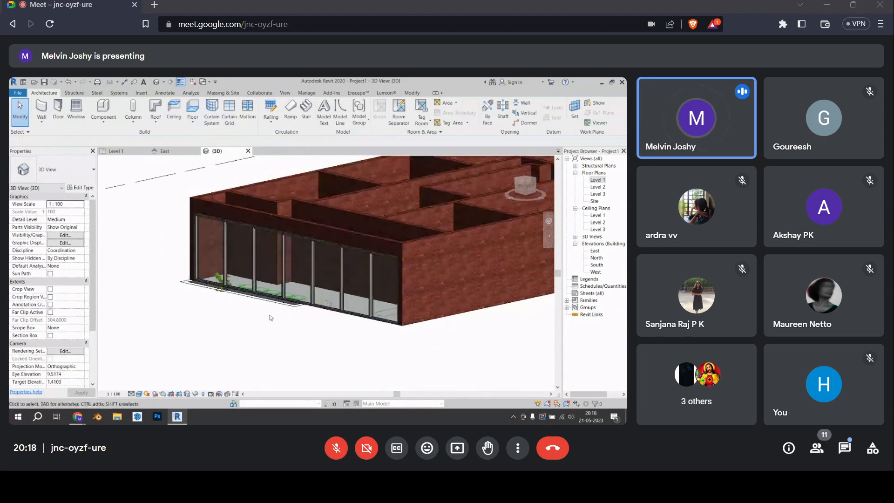
Open the Level 1 floor plan and set its visual style to Shaded
middle_click_drag(301, 255, 274, 386, "shift")
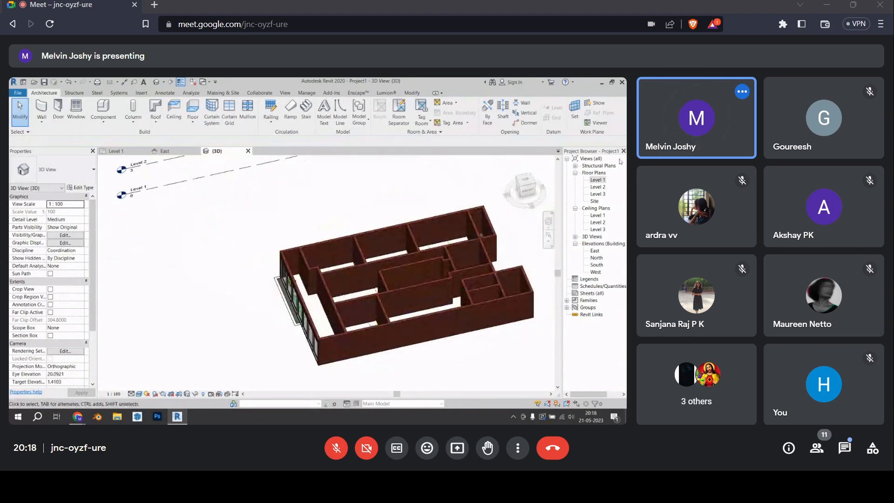
double_click(598, 180)
scroll(326, 242, "down", 3)
middle_click_drag(322, 245, 186, 356)
scroll(187, 356, "down", 2)
left_click(139, 394)
left_click(151, 362)
scroll(230, 279, "down", 2)
middle_click_drag(231, 289, 223, 300)
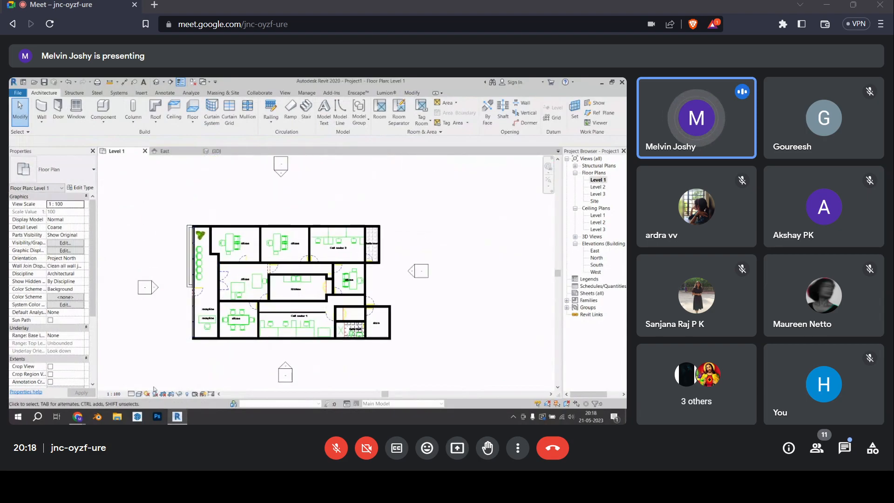
Check the Level 1 plan in Wireframe, and set its visual style to Hidden Line
scroll(213, 285, "up", 2)
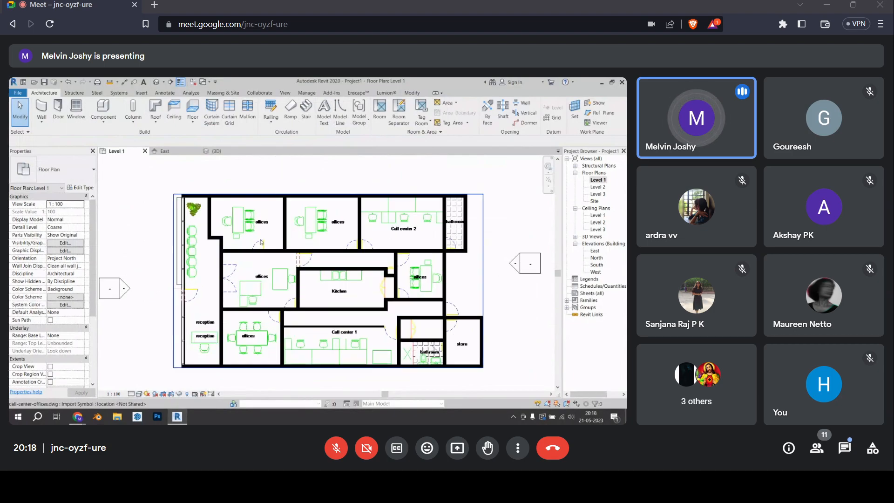
left_click(139, 394)
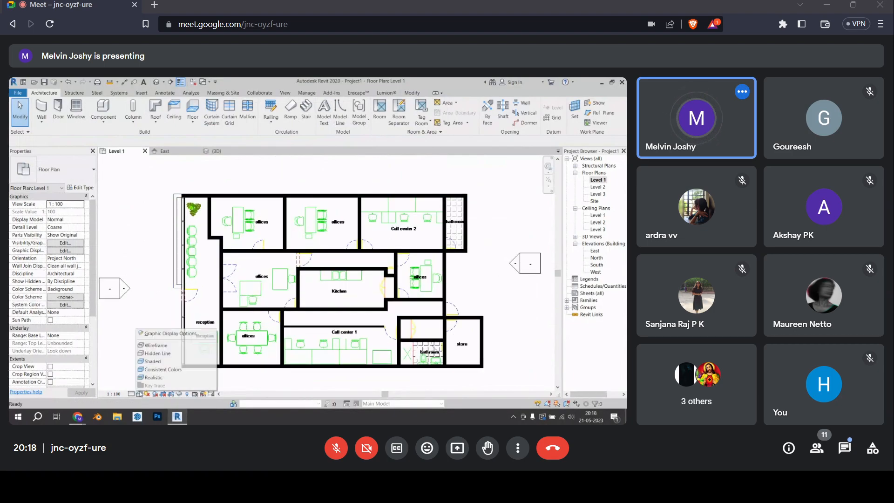
left_click(156, 347)
scroll(223, 280, "up", 4)
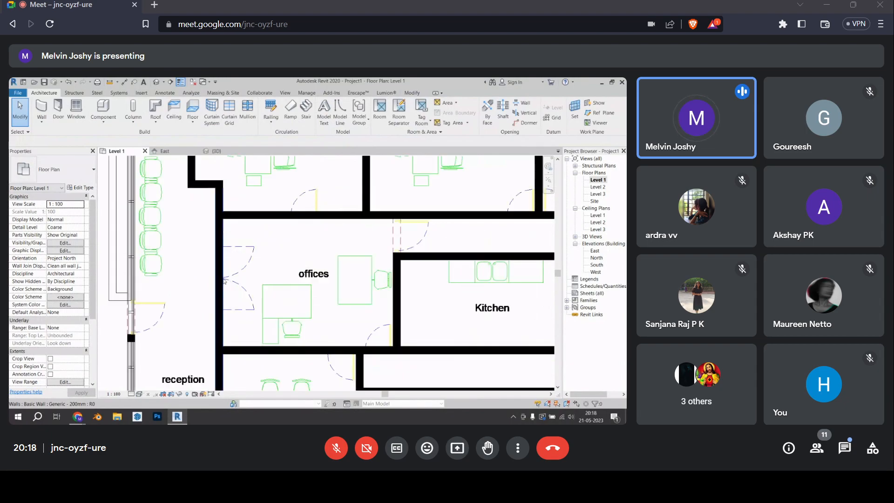
scroll(158, 315, "down", 5)
left_click(140, 394)
left_click(156, 354)
scroll(241, 202, "down", 3)
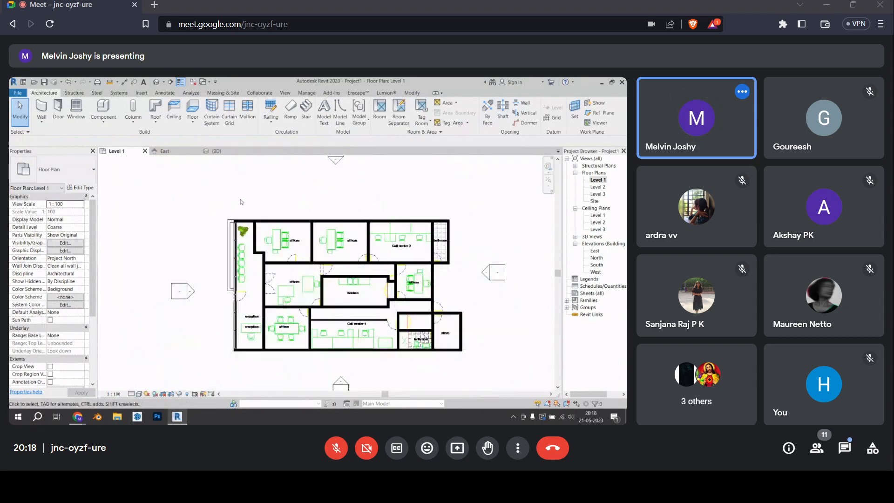
Place an M_Single-Flush 0762 x 2032mm door at the CAD door swing in the lower wall of the office nearest the reception plant
left_click(59, 108)
scroll(271, 275, "up", 3)
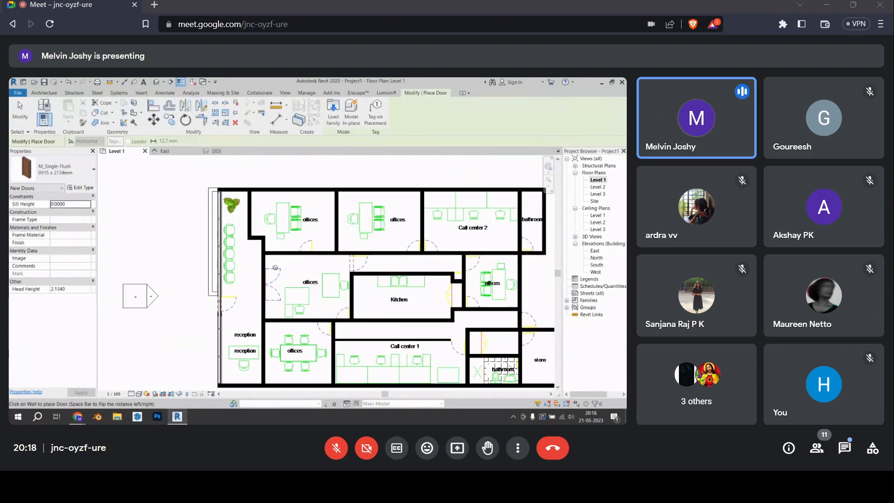
scroll(304, 252, "up", 2)
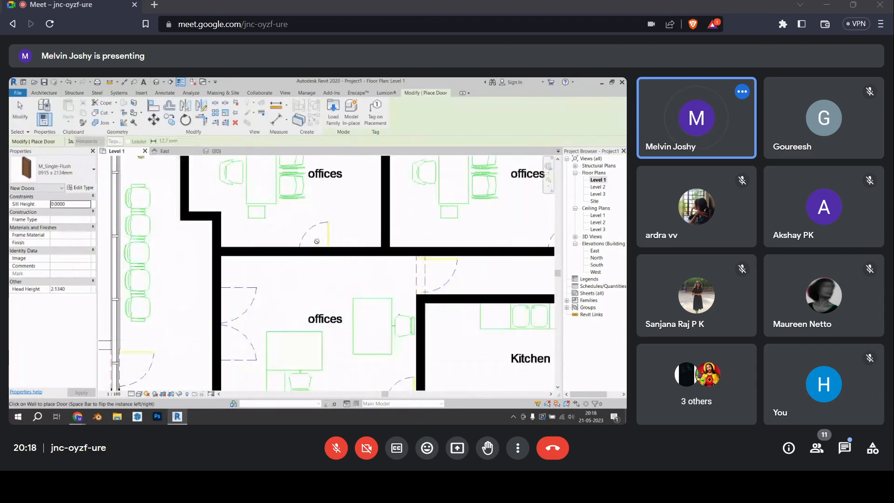
left_click(79, 179)
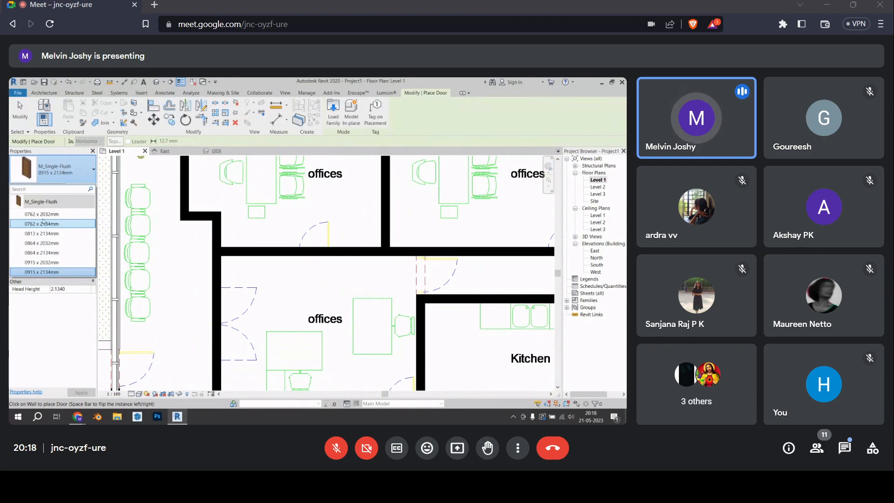
left_click(41, 243)
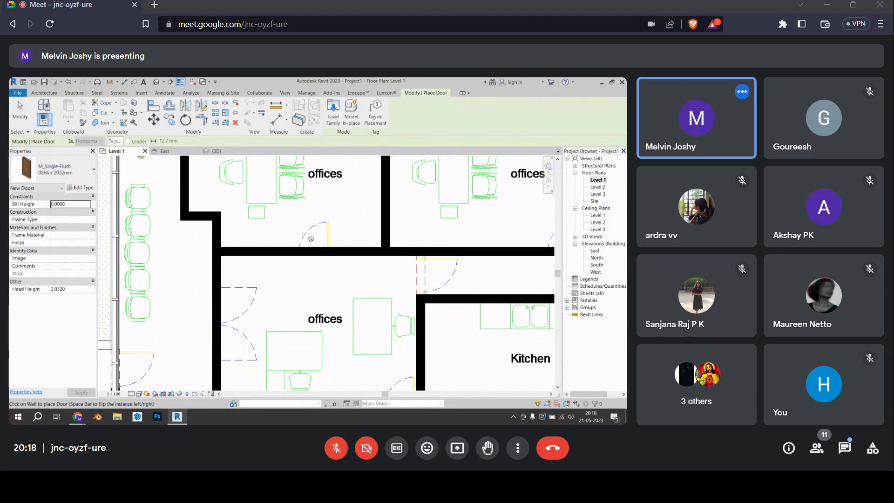
left_click(61, 170)
left_click(41, 212)
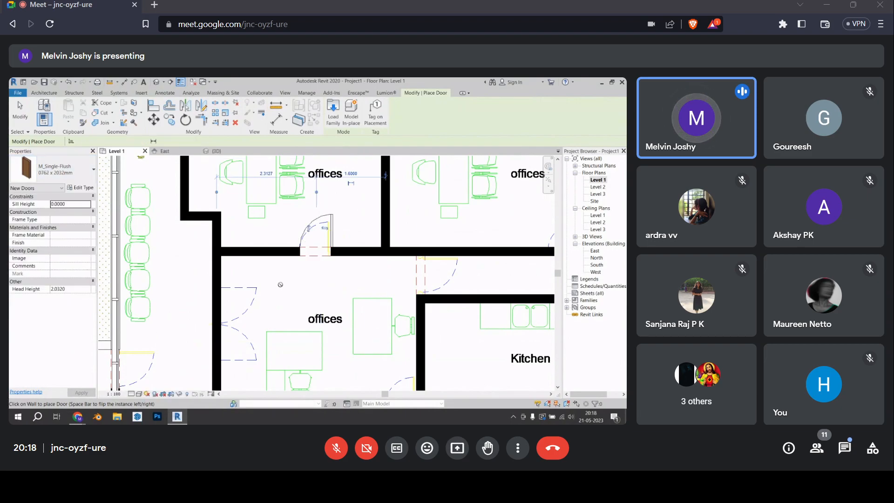
Place 0762 x 2032mm single-flush doors at the CAD swings of the second upper office, Call center 2 and its adjoining bathroom
scroll(285, 281, "down", 2)
scroll(467, 259, "up", 1)
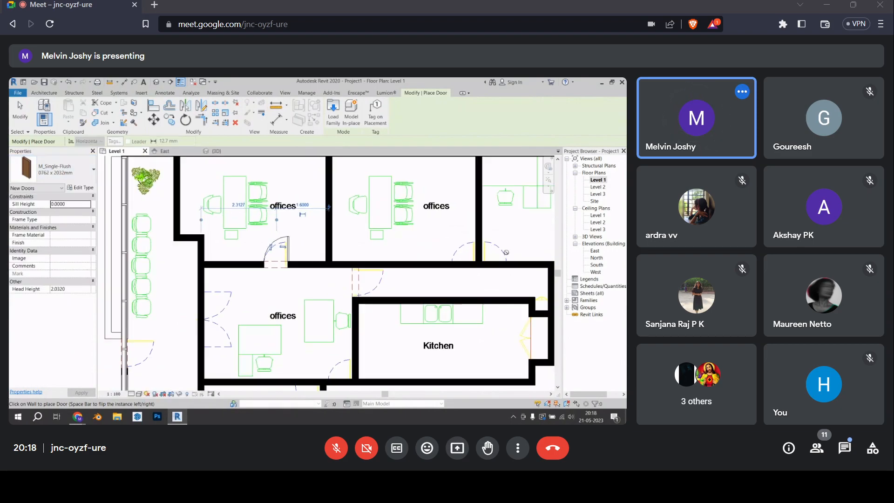
left_click(460, 260)
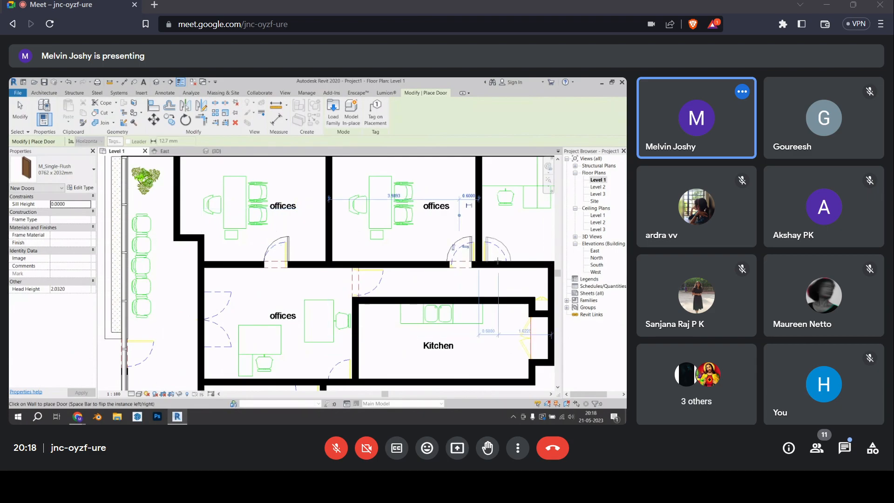
left_click(498, 262)
scroll(295, 270, "down", 3)
scroll(460, 249, "up", 2)
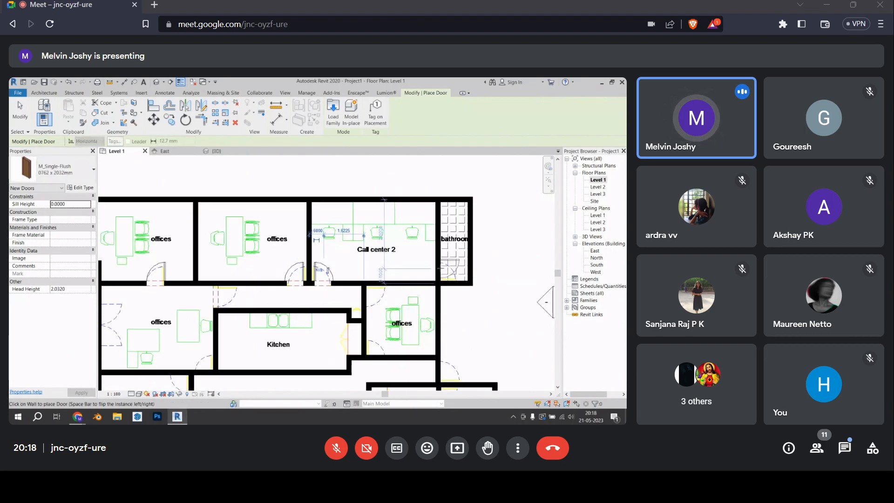
left_click(439, 270)
middle_click_drag(419, 300, 437, 261)
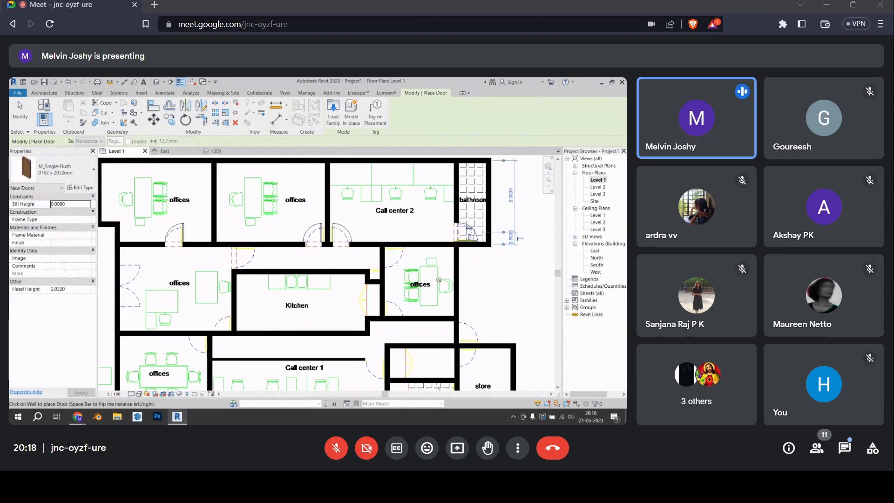
Place 0762 x 2032mm single-flush doors at both CAD swings of the office east of the kitchen and at the store entrance
scroll(388, 311, "up", 2)
left_click(382, 302)
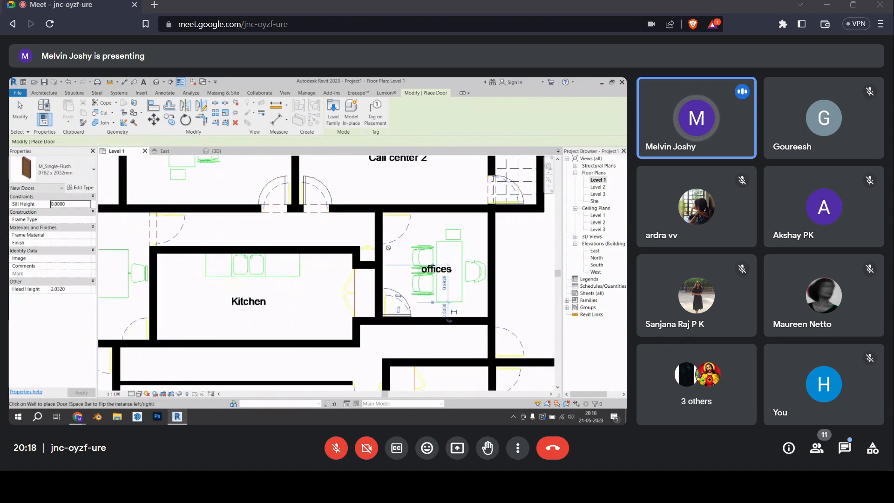
scroll(380, 227, "down", 3)
scroll(467, 288, "up", 3)
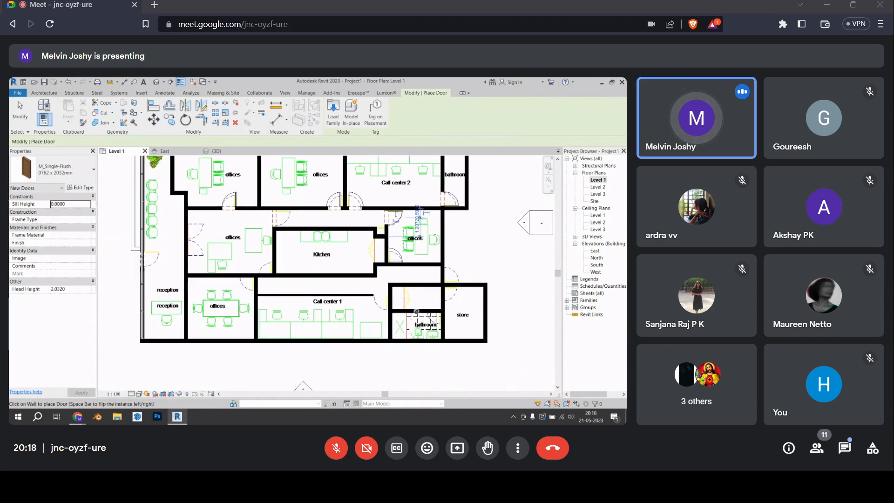
left_click(467, 288)
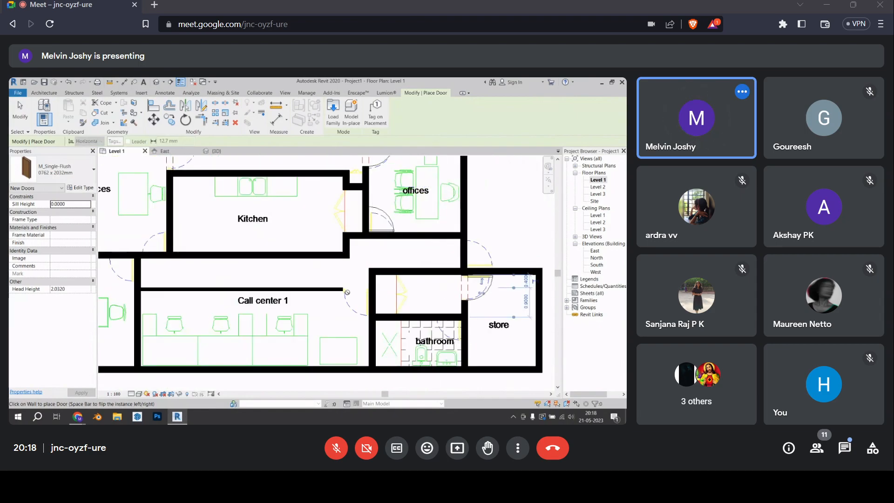
Place a 0762 x 2032mm single-flush door between the conference-table office and the corridor above Call center 1
scroll(347, 292, "down", 2)
scroll(259, 305, "up", 2)
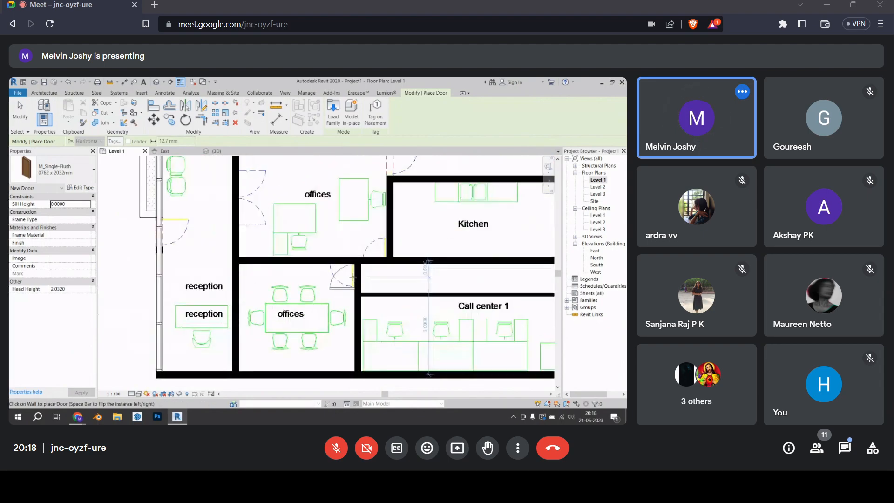
scroll(393, 314, "up", 1)
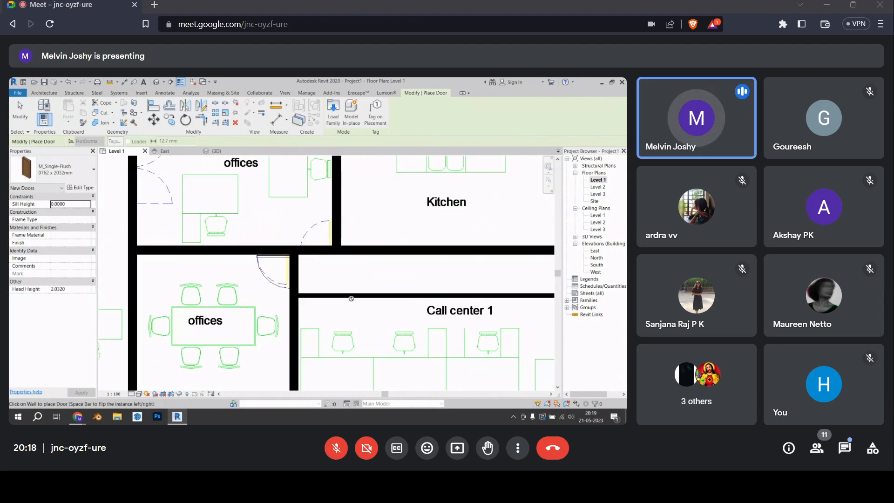
Draw an Interior - 123mm Partition (1-hr) wall along the corridor side of Call center 1, from the conference office wall to the bathroom block
scroll(463, 295, "down", 2)
scroll(396, 308, "up", 1)
key("Escape")
key("w")
key("a")
left_click(69, 169)
scroll(71, 295, "down", 1)
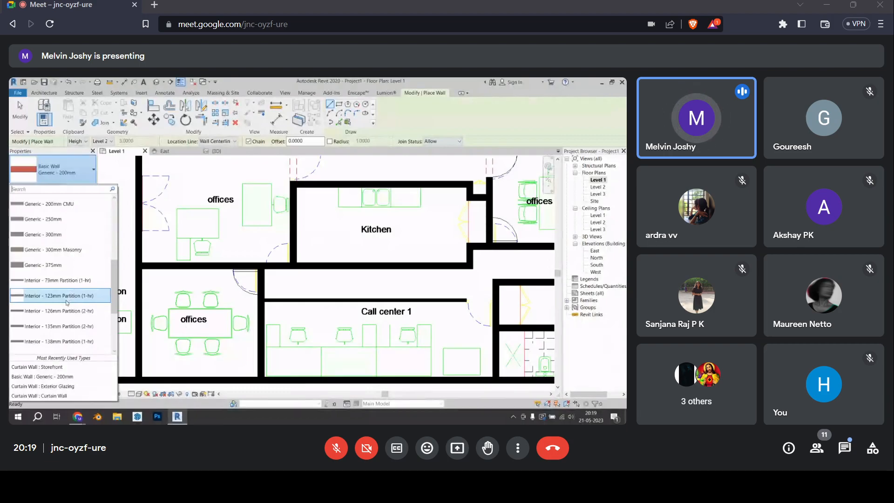
left_click(65, 298)
scroll(268, 301, "up", 3)
left_click(261, 294)
scroll(227, 294, "down", 4)
scroll(440, 294, "up", 3)
left_click(438, 293)
scroll(413, 270, "down", 2)
key("Escape")
key("Escape")
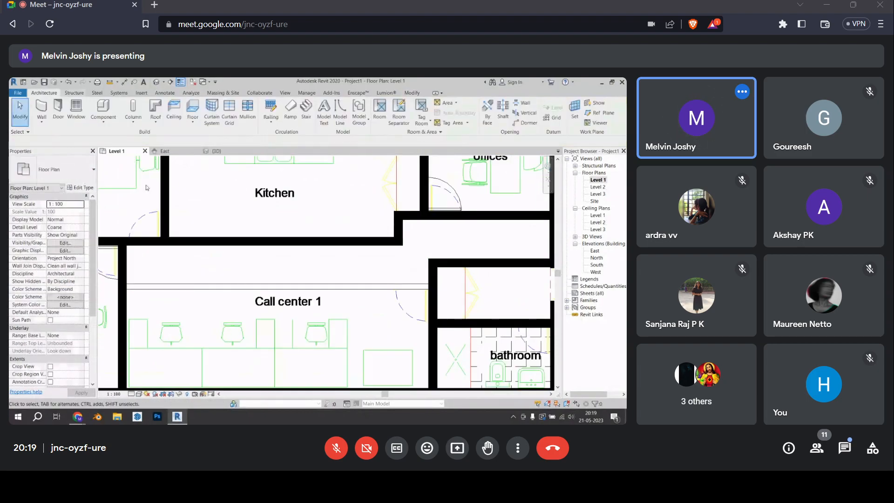
Give the Call center 1 partition's wall type a solid coarse scale fill pattern
left_click(173, 286)
left_click(81, 187)
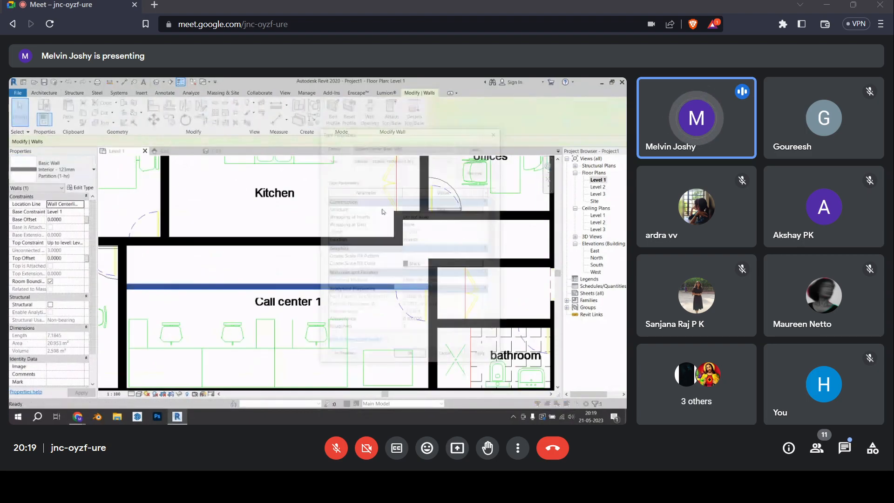
left_click(483, 256)
left_click(429, 234)
left_click(417, 326)
Change the Metal Stud Layer material in the partition's wall structure to Brick, Common, Red and apply it
left_click(464, 209)
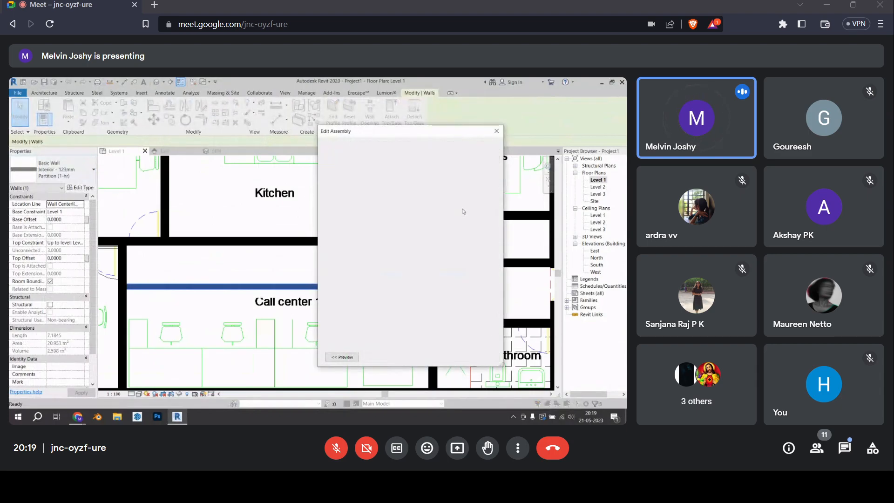
left_click(401, 221)
left_click(405, 222)
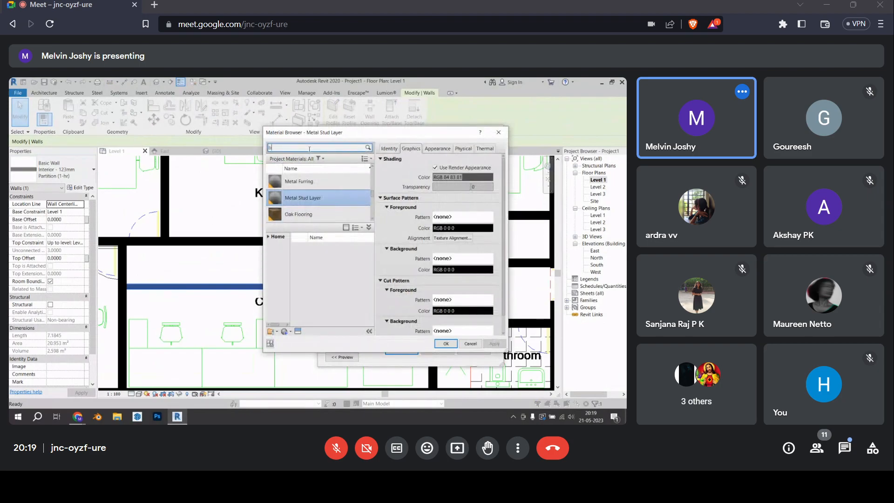
left_click(325, 206)
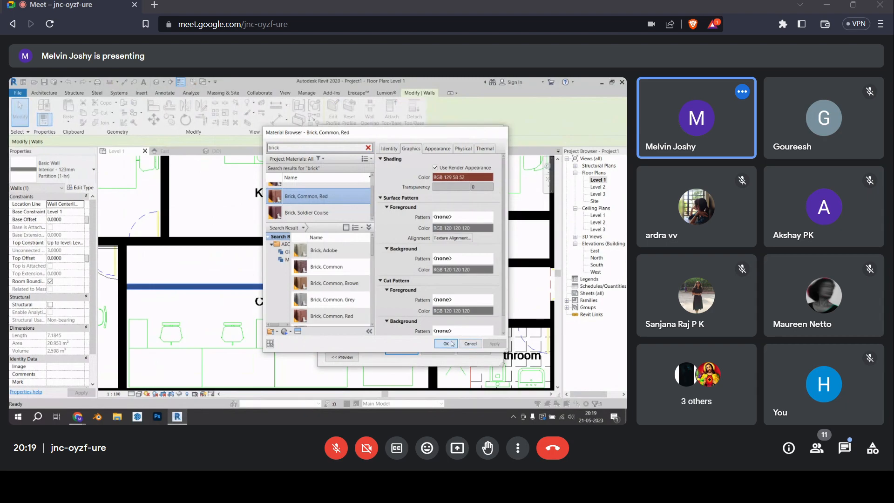
left_click(446, 344)
left_click(402, 352)
left_click(411, 357)
scroll(282, 279, "down", 2)
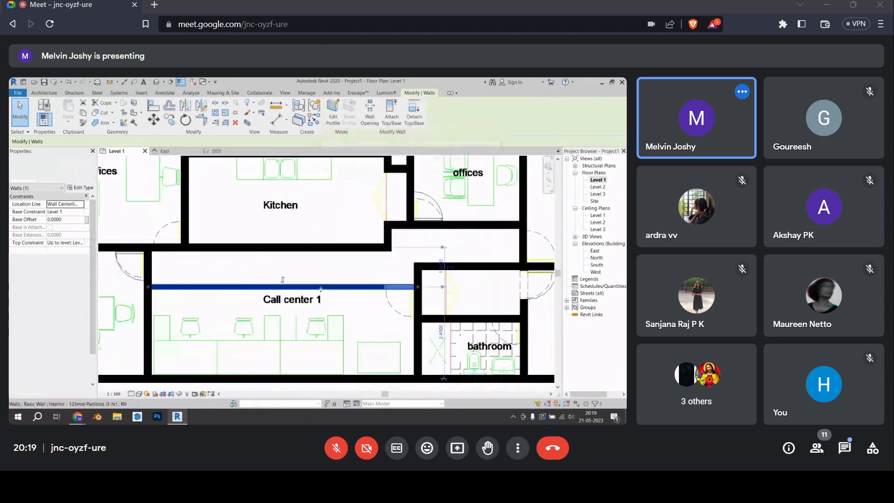
Place 0762 x 2032mm single-flush doors in the Call center 1 partition and in the lower wall of the office beside the kitchen
left_click(285, 273)
left_click(57, 109)
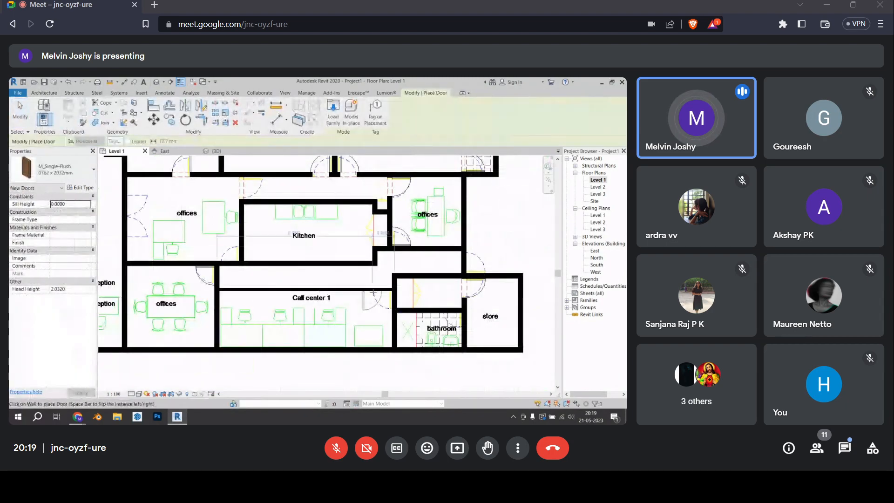
scroll(381, 290, "up", 1)
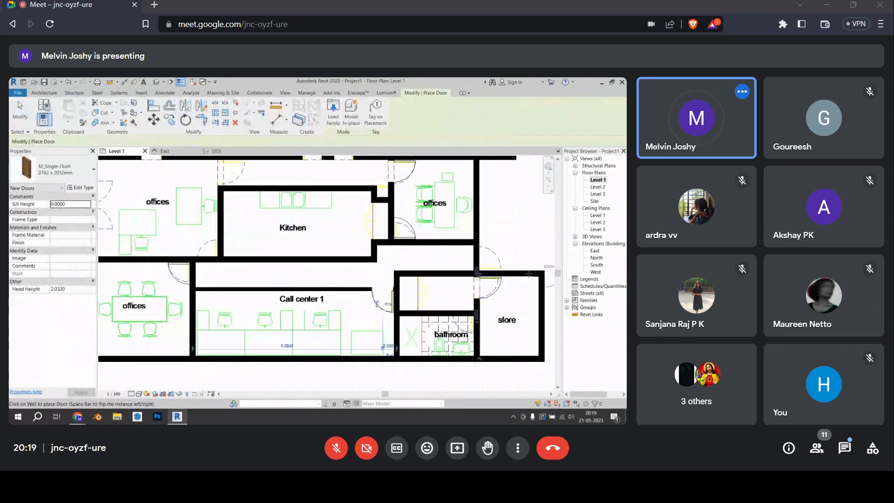
left_click(205, 258)
scroll(324, 248, "down", 3)
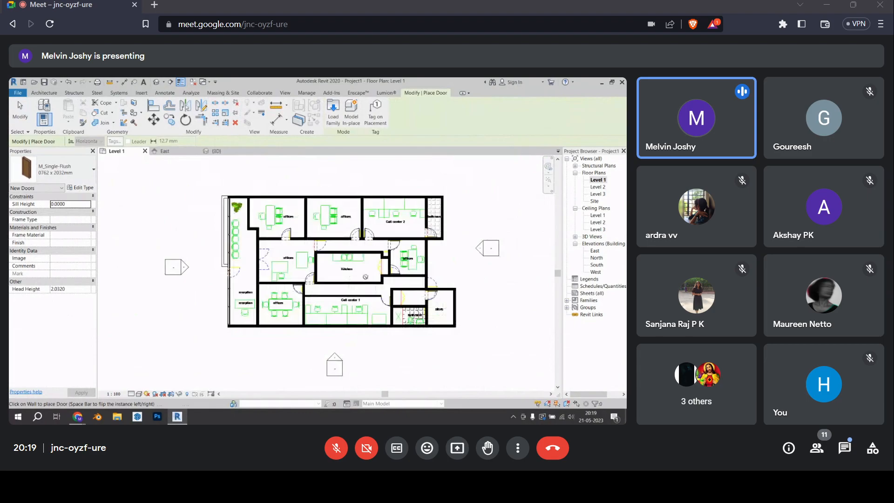
Start a floor of type 160mm Concrete With 50mm Metal Deck and pick its boundary along the outer face of the upper exterior wall
scroll(361, 269, "up", 1)
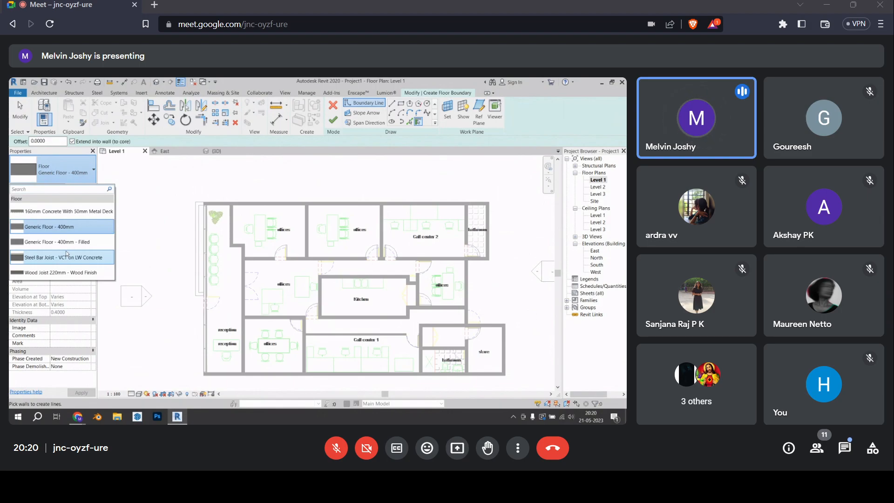
left_click(75, 211)
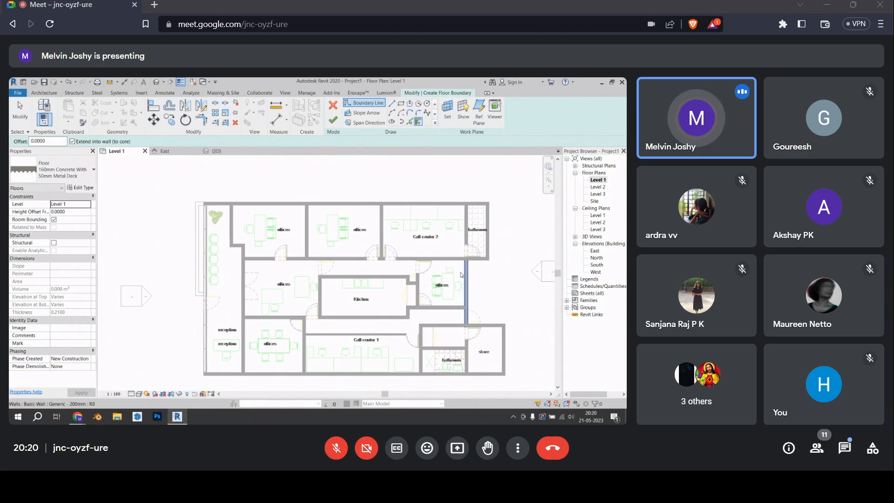
left_click(409, 122)
scroll(221, 198, "up", 2)
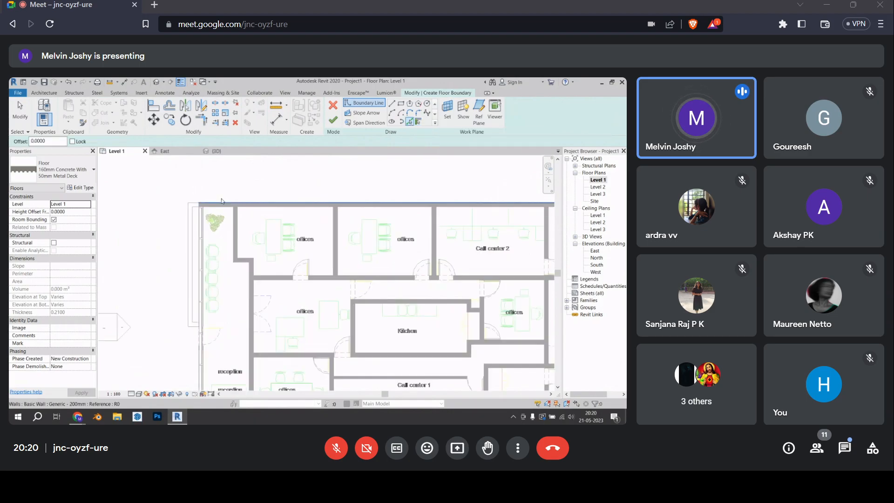
scroll(220, 199, "up", 2)
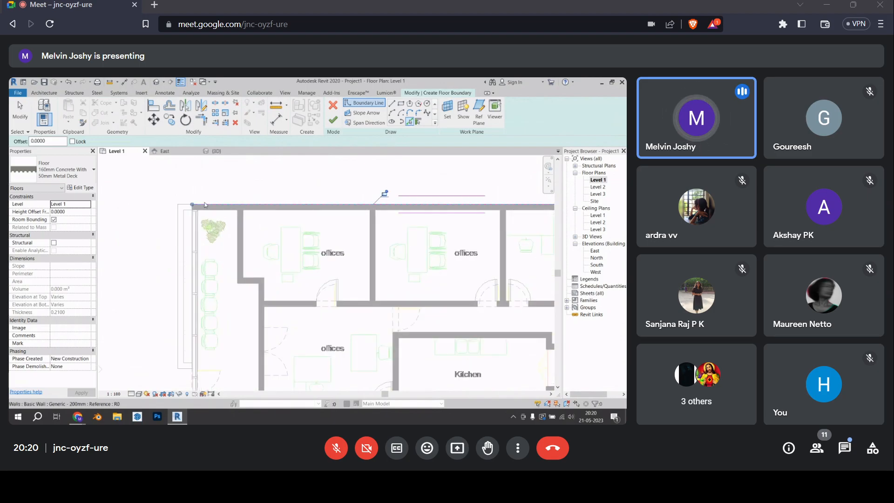
scroll(292, 200, "down", 3)
scroll(438, 220, "up", 3)
middle_click_drag(417, 217, 440, 154)
scroll(416, 240, "up", 1)
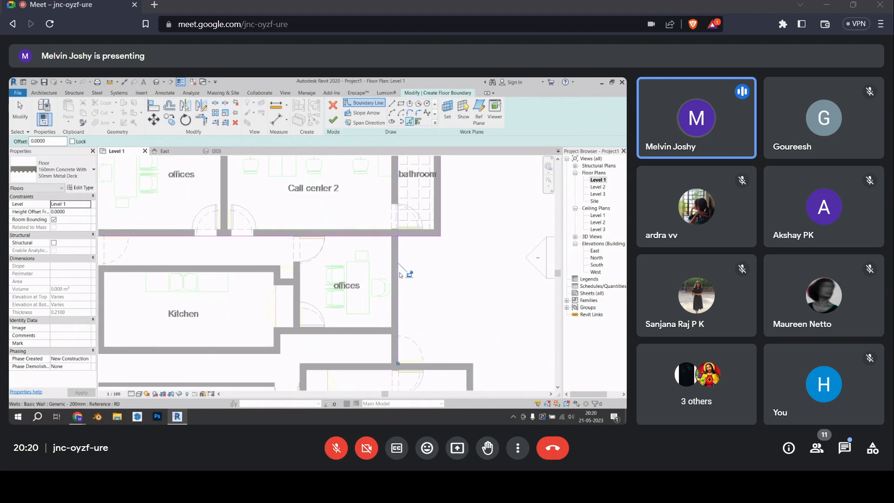
Pick floor boundary lines along the outer wall faces beside the offices, around the store and along the lower exterior wall
middle_click_drag(408, 272, 415, 205)
scroll(419, 219, "up", 3)
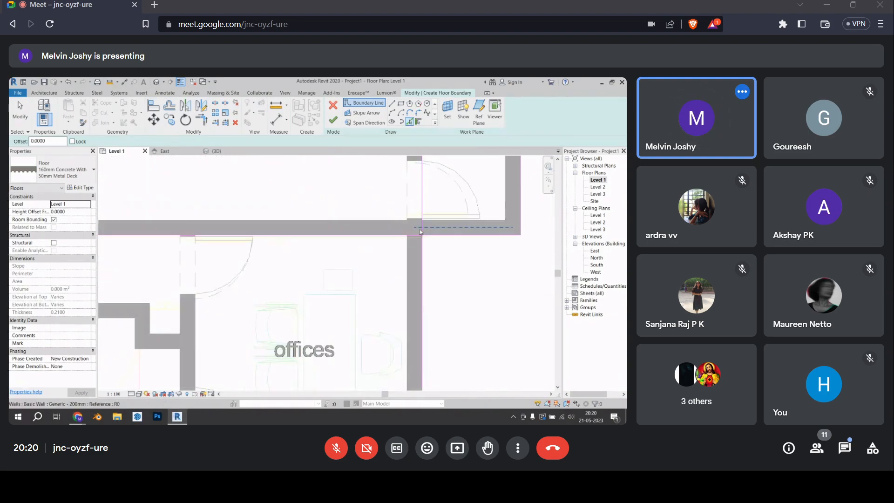
scroll(394, 227, "down", 4)
scroll(437, 289, "up", 2)
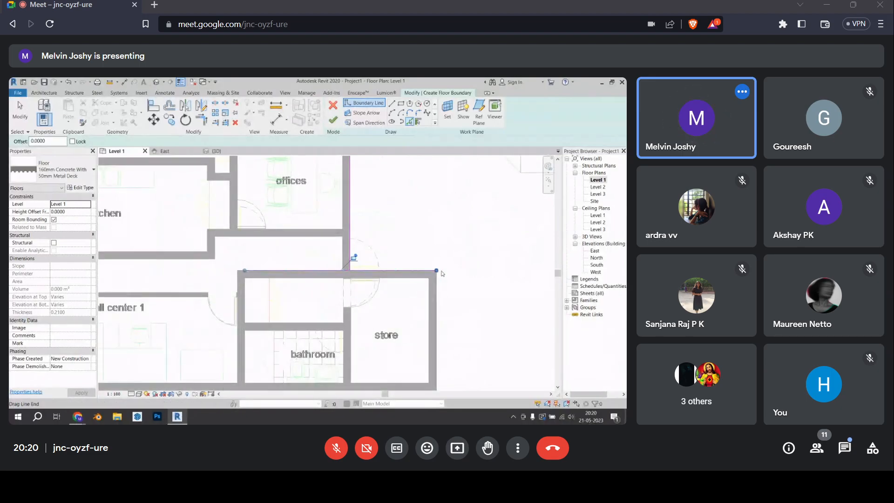
scroll(442, 274, "up", 2)
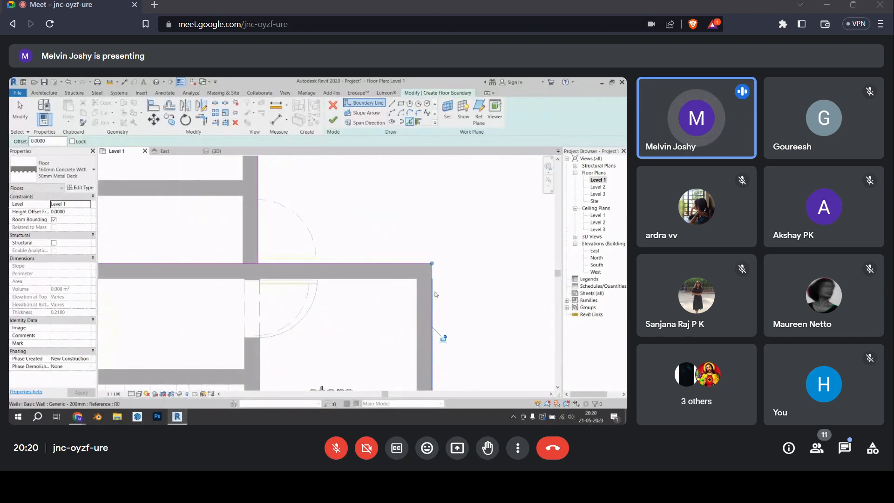
scroll(435, 294, "down", 4)
middle_click_drag(394, 307, 519, 299)
middle_click_drag(142, 287, 197, 333)
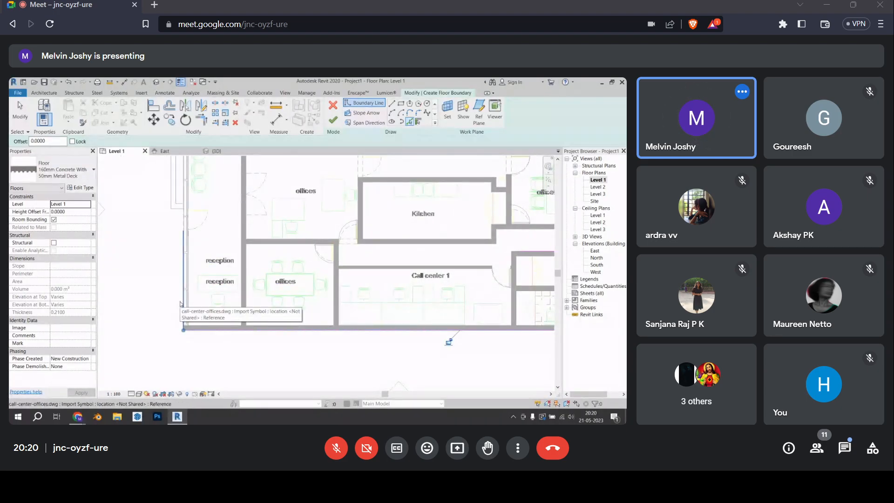
Pick the floor boundary lines along the reception storefront and bring them up to the corner with the upper exterior wall
scroll(186, 221, "up", 2)
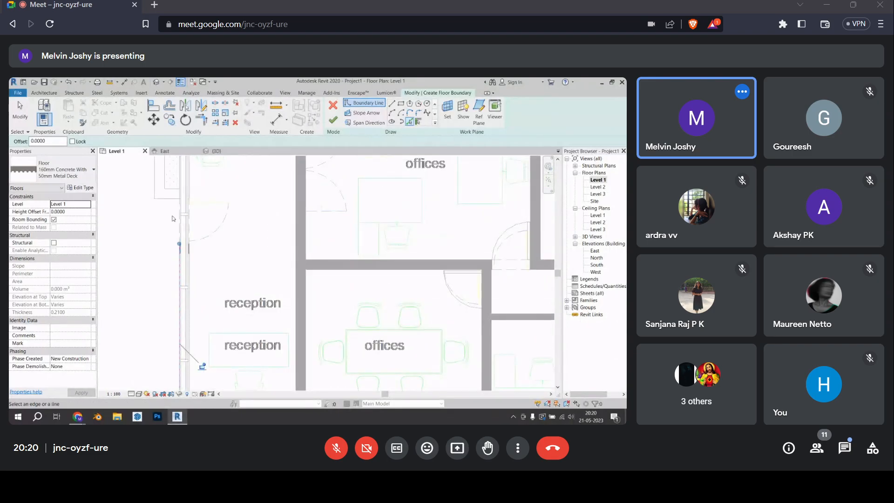
left_click(179, 221)
left_click(180, 186)
scroll(189, 217, "down", 1)
middle_click_drag(193, 223, 233, 375)
middle_click_drag(229, 234, 235, 325)
scroll(226, 232, "up", 1)
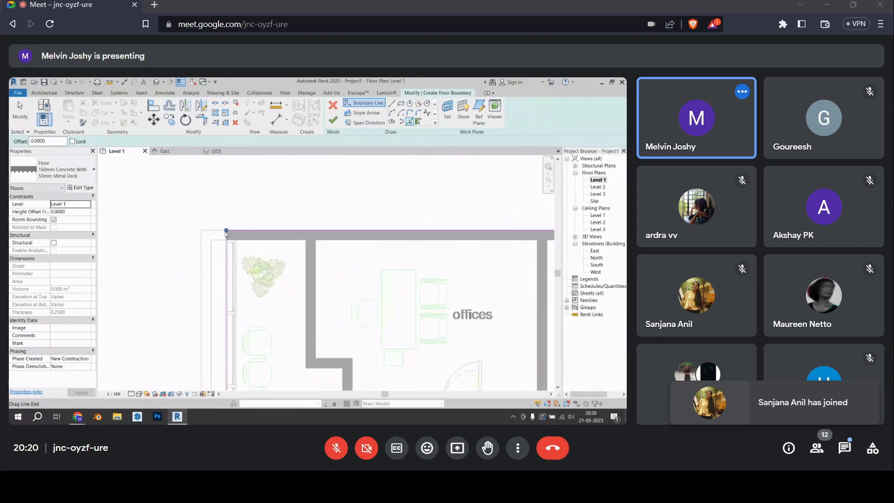
scroll(226, 232, "down", 1)
middle_click_drag(226, 233, 176, 177)
scroll(210, 199, "down", 2)
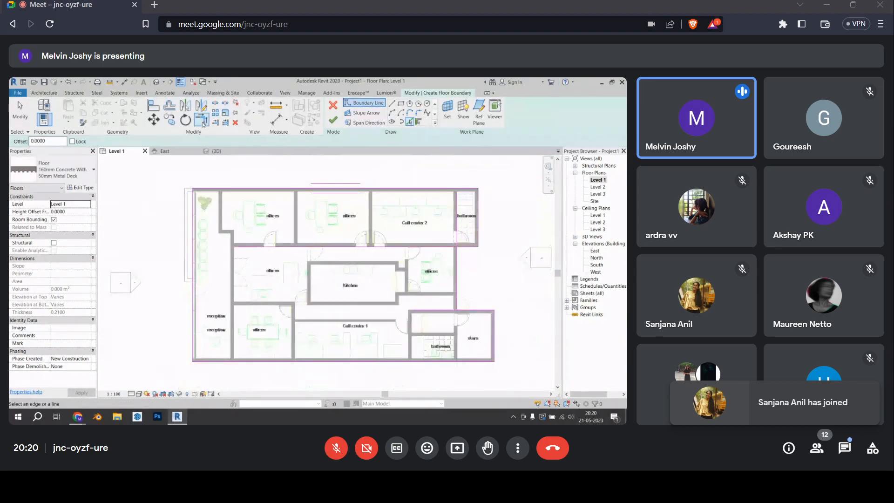
Trim the floor boundary lines into corners around the building outline with Trim/Extend to Corner
left_click(201, 120)
scroll(200, 182, "up", 2)
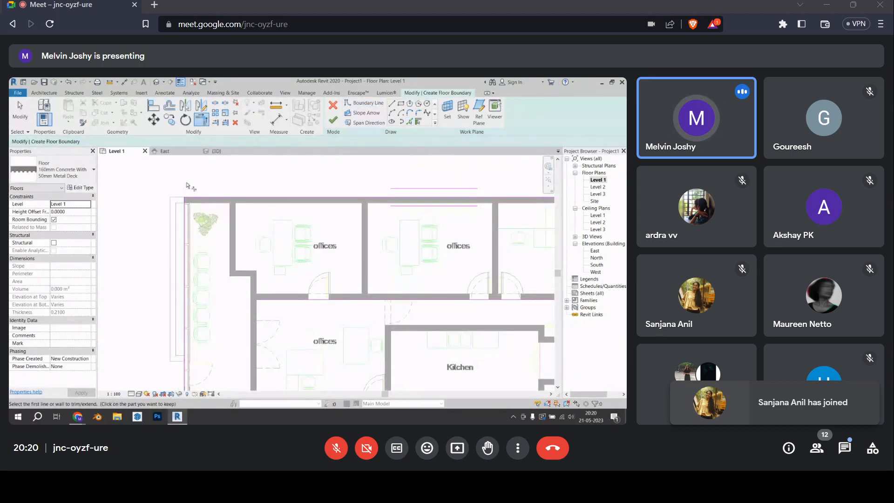
scroll(186, 185, "down", 2)
middle_click_drag(190, 375, 200, 295)
middle_click_drag(454, 313, 343, 338)
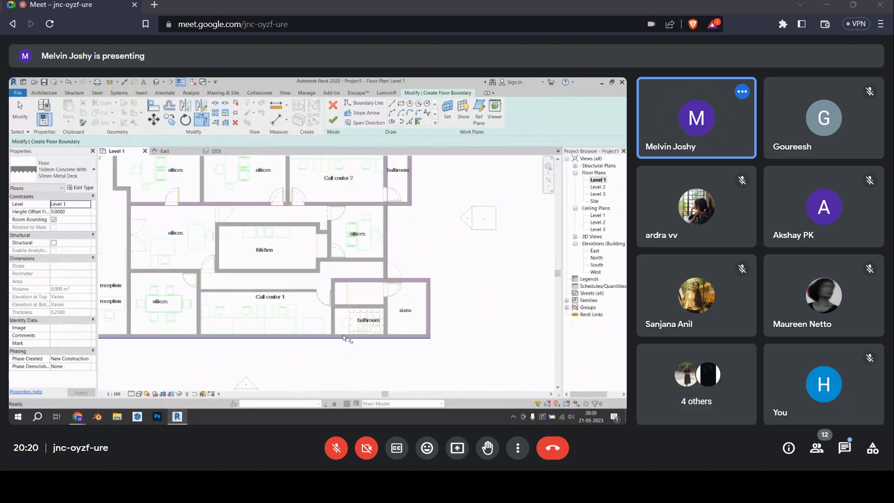
scroll(441, 320, "up", 1)
middle_click_drag(368, 259, 368, 307)
scroll(377, 286, "up", 2)
scroll(390, 257, "down", 2)
scroll(366, 307, "up", 2)
scroll(367, 308, "down", 4)
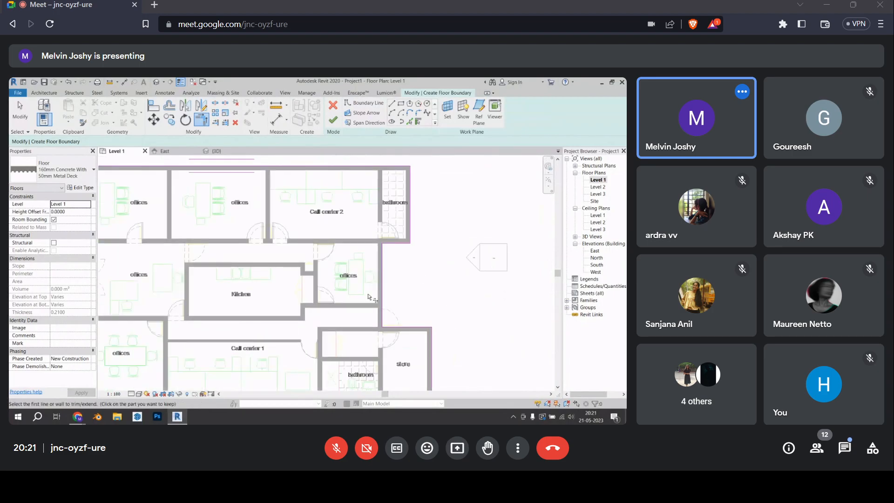
middle_click_drag(386, 243, 435, 299)
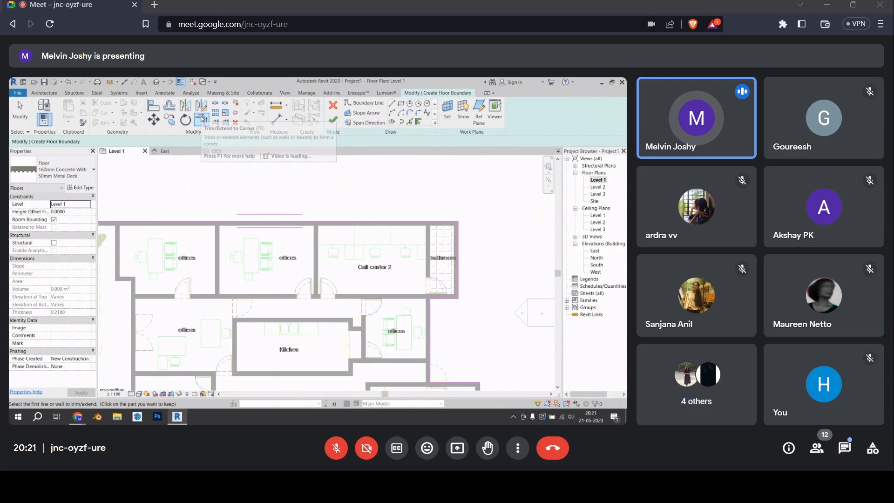
scroll(188, 175, "down", 2)
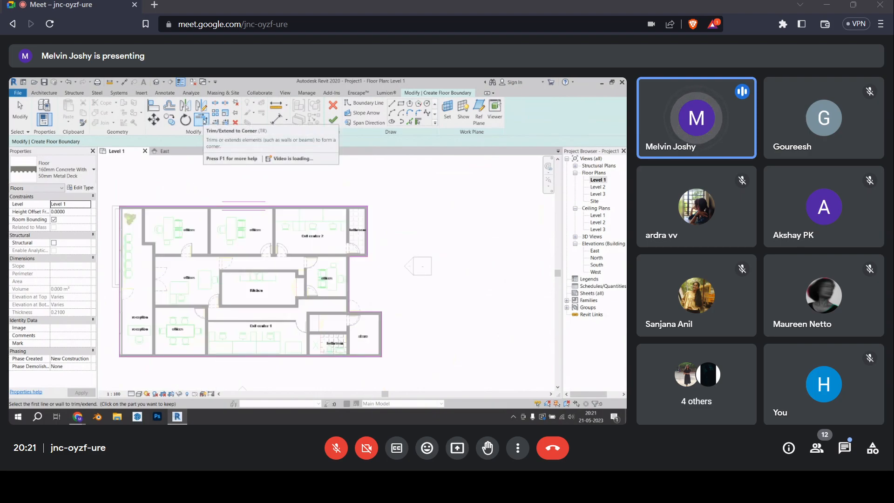
middle_click_drag(404, 321, 436, 320)
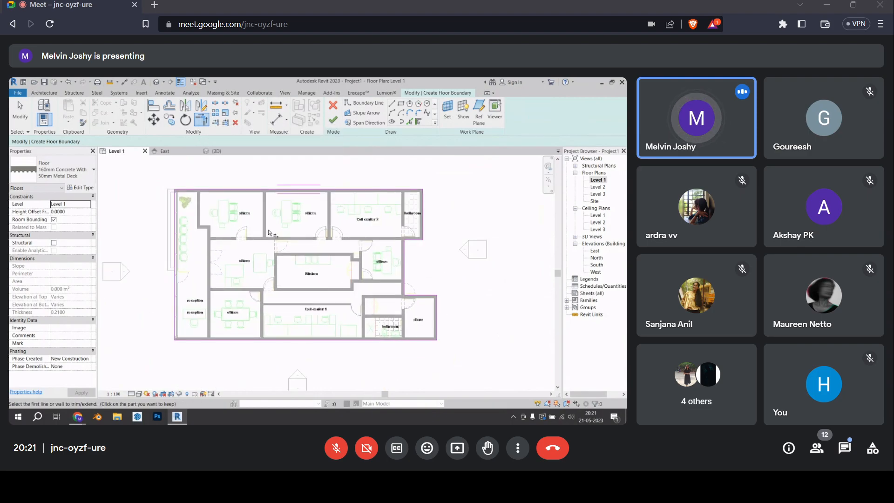
Try to finish the floor sketch, and clean up the overlapping boundary line along the store's outer wall
left_click(333, 120)
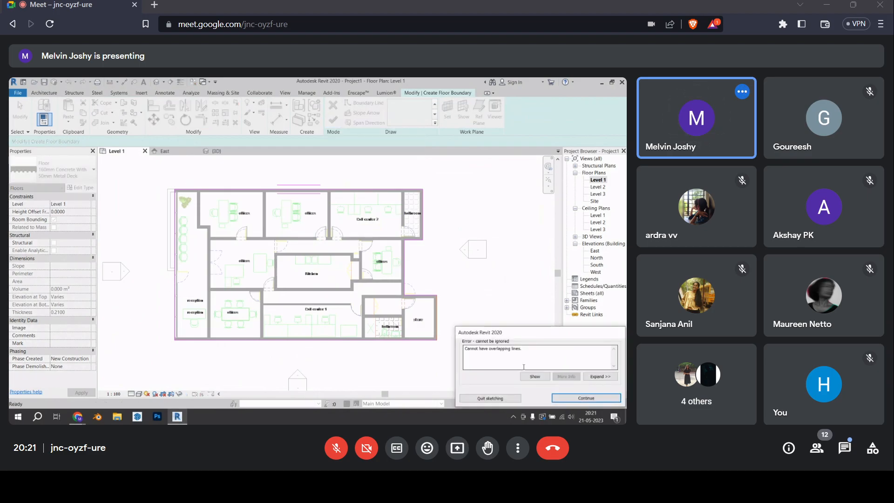
scroll(355, 303, "up", 4)
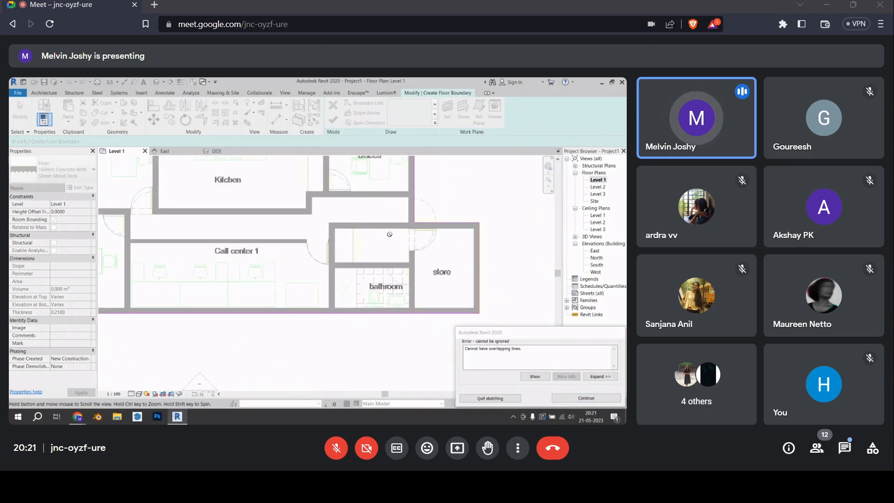
left_click(586, 398)
left_click(477, 267)
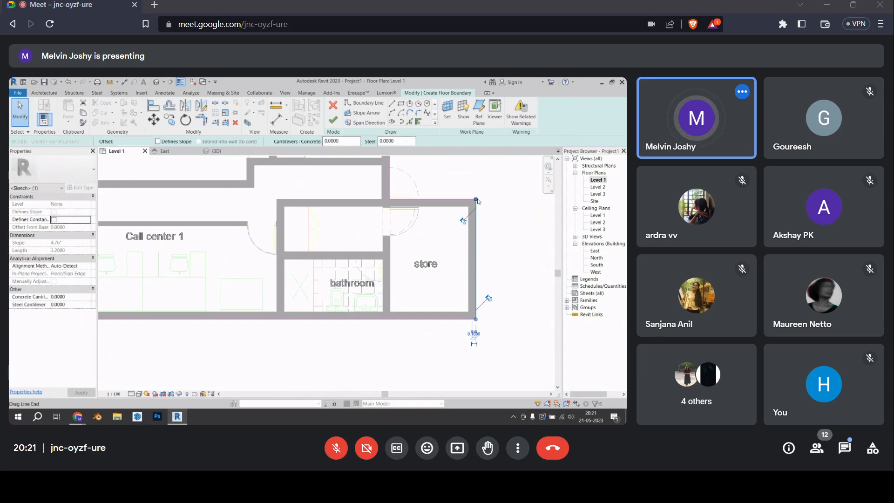
key("Escape")
scroll(475, 209, "up", 3)
left_click(474, 215)
mouse_move(473, 192)
left_mouse_down()
mouse_move(481, 281)
mouse_move(474, 192)
left_mouse_up()
key("Escape")
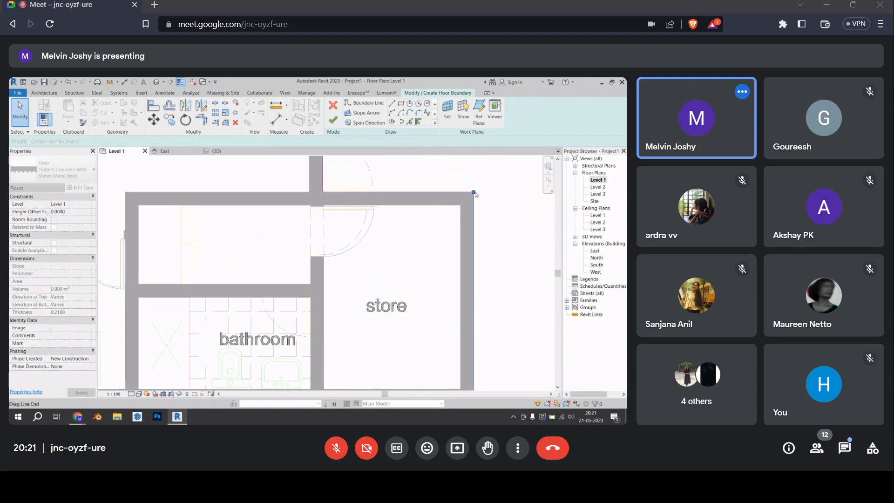
Finish the floor sketch and let the walls that reach its level attach to the floor's bottom
scroll(398, 181, "down", 2)
left_click(333, 120)
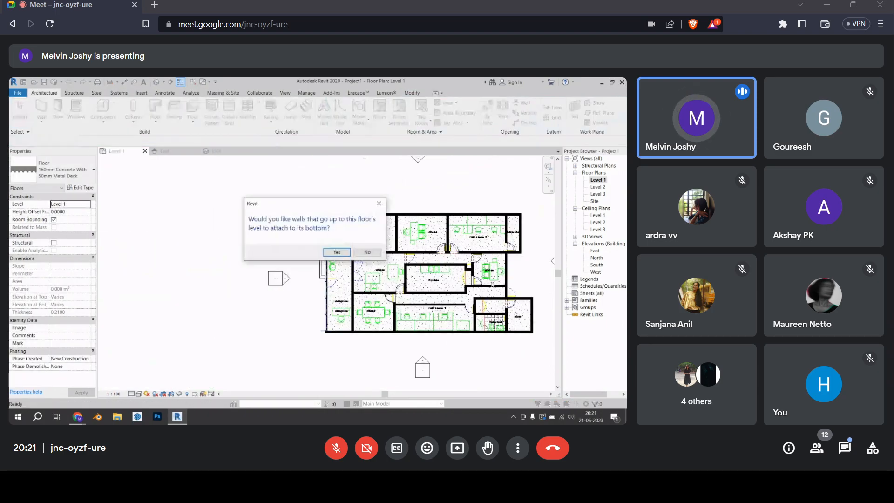
left_click(337, 253)
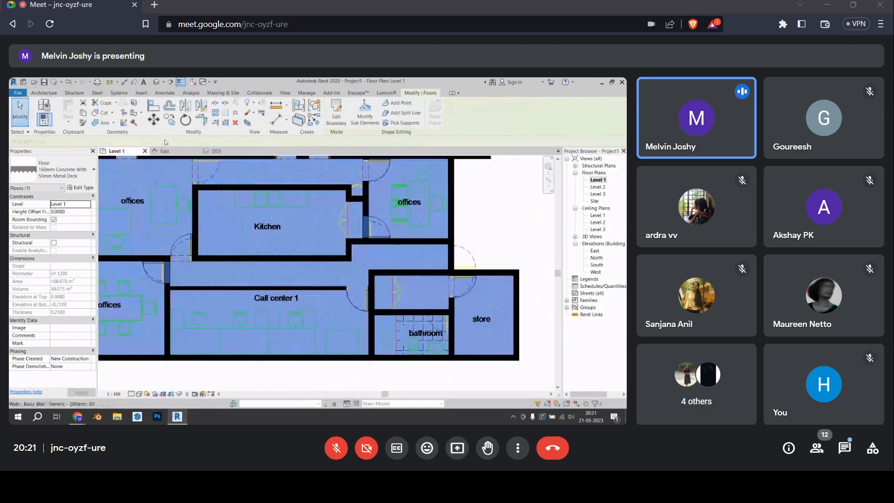
Check the new floor in the East elevation and orbit around the interior in the 3D view
left_click(173, 151)
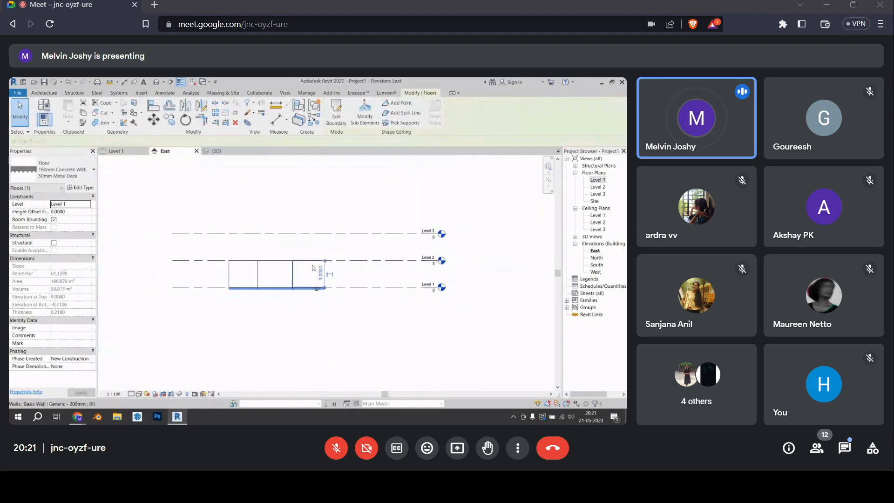
left_click(212, 150)
mouse_move(339, 304)
middle_mouse_down("shift")
mouse_move(459, 343)
mouse_move(438, 384)
mouse_move(392, 408)
mouse_move(472, 341)
mouse_move(411, 421)
middle_mouse_up("shift")
left_click(459, 343)
scroll(459, 344, "up", 3)
scroll(310, 225, "up", 4)
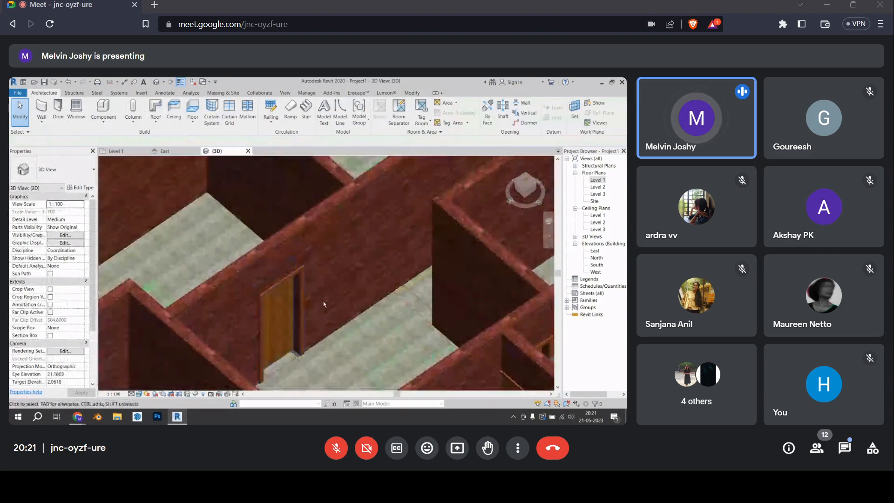
middle_click_drag(374, 281, 343, 325, "shift")
scroll(337, 300, "down", 3)
Return to the Level 1 floor plan and set its visual style to Wireframe
double_click(598, 174)
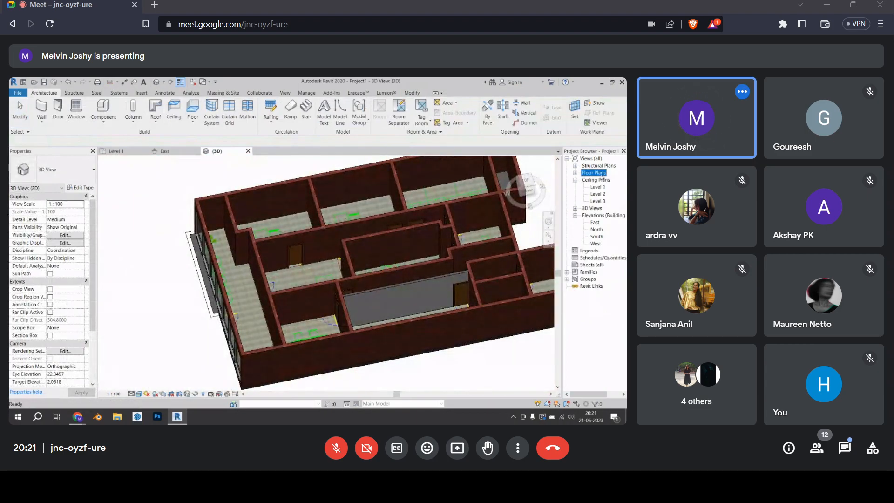
left_click(575, 173)
double_click(597, 180)
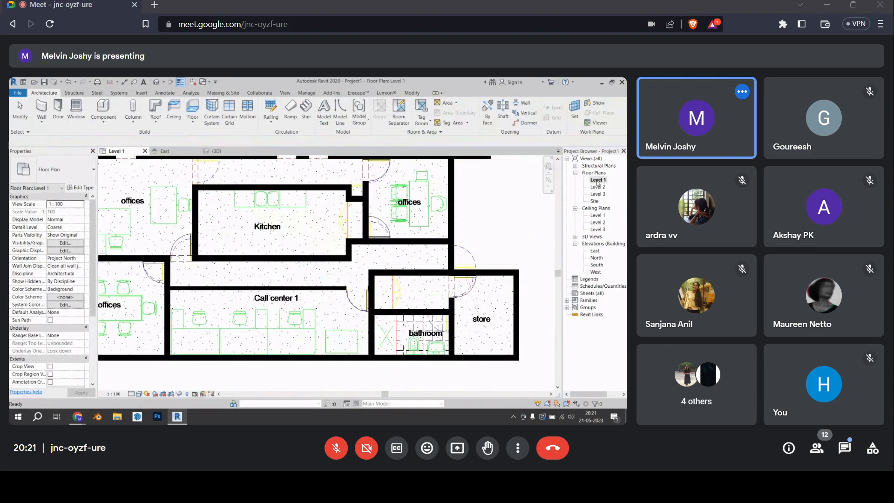
scroll(271, 226, "down", 3)
middle_click_drag(272, 226, 333, 283)
scroll(245, 223, "up", 2)
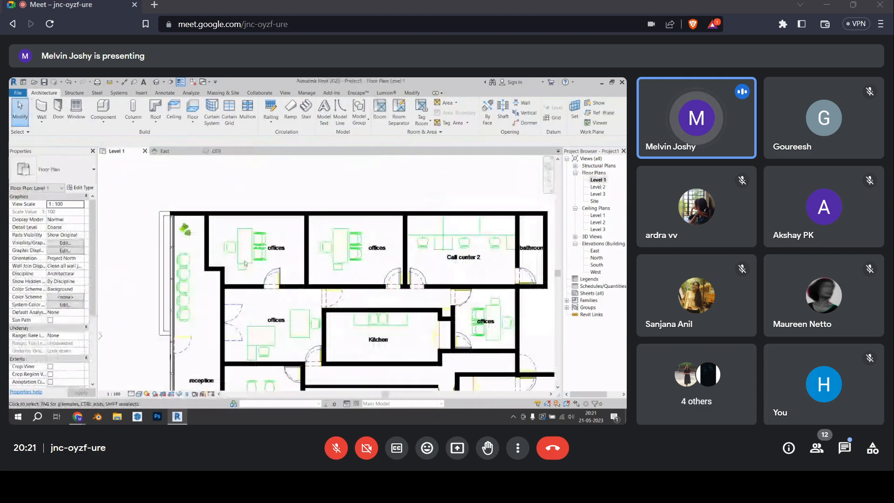
left_click(139, 394)
left_click(151, 346)
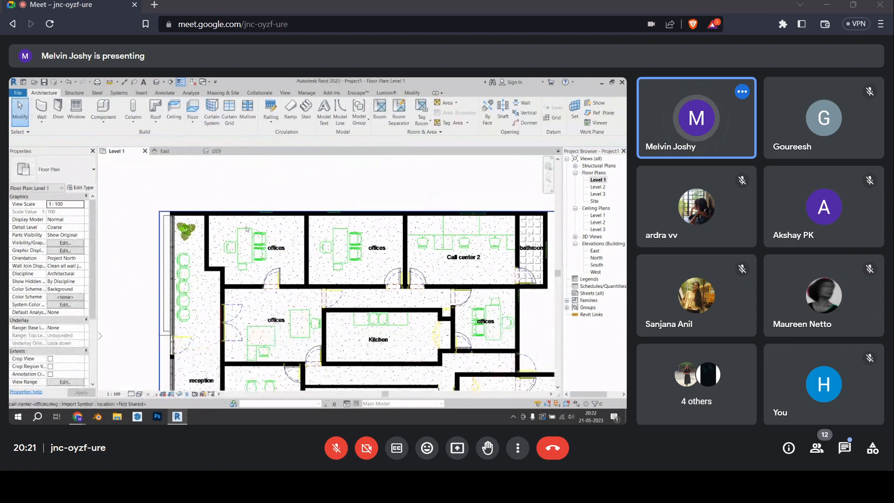
scroll(267, 222, "up", 3)
scroll(267, 222, "down", 2)
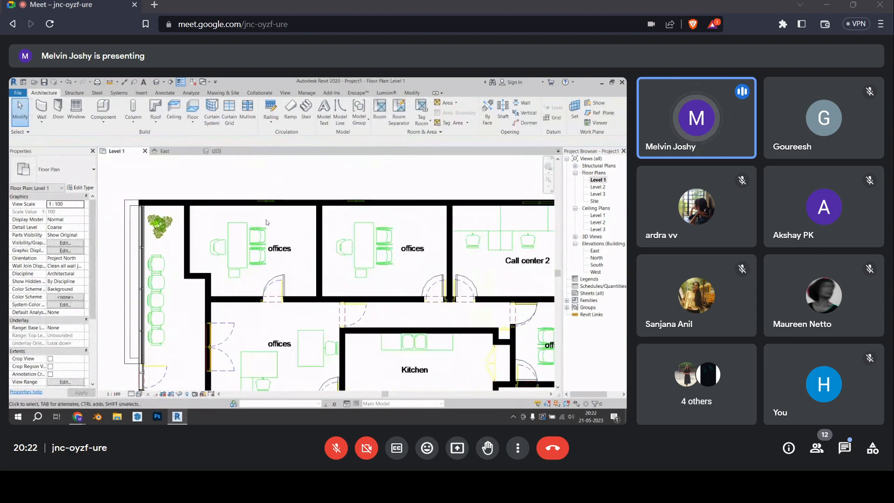
Start placing windows in the Level 1 plan and browse to the India library's Windows folder to load another family
left_click(76, 110)
left_click(76, 171)
left_click(76, 197)
left_click(79, 188)
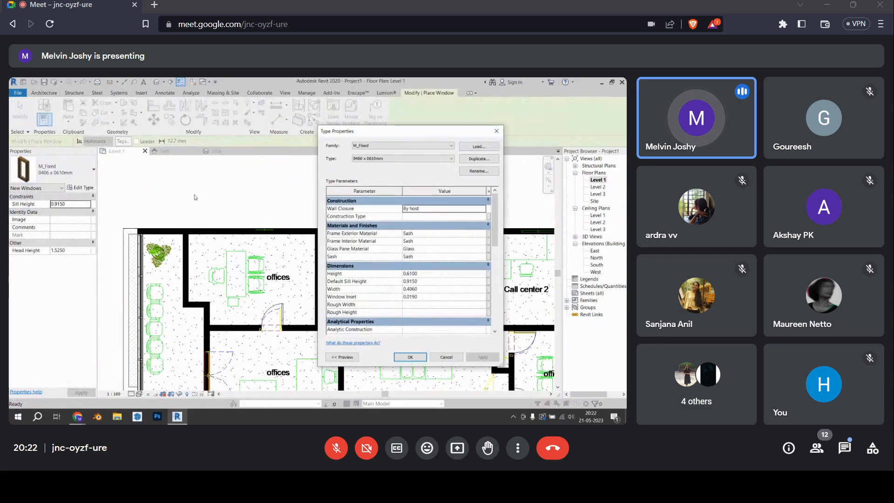
left_click(479, 147)
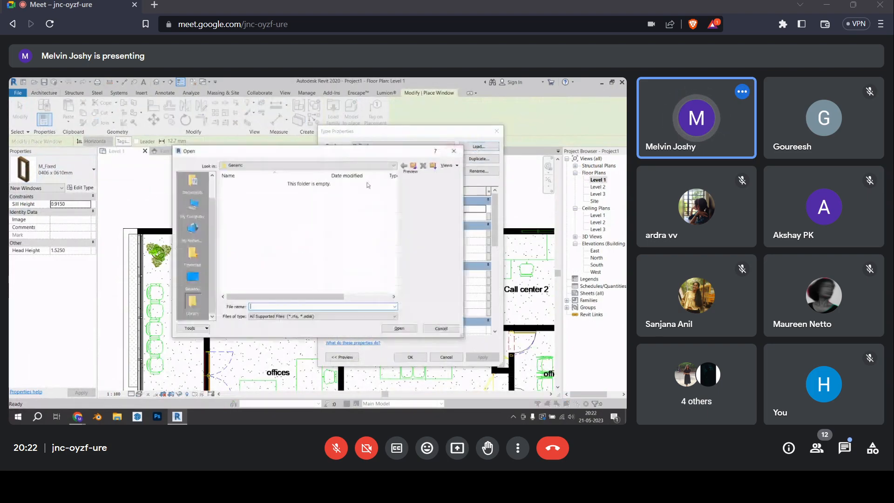
left_click(412, 168)
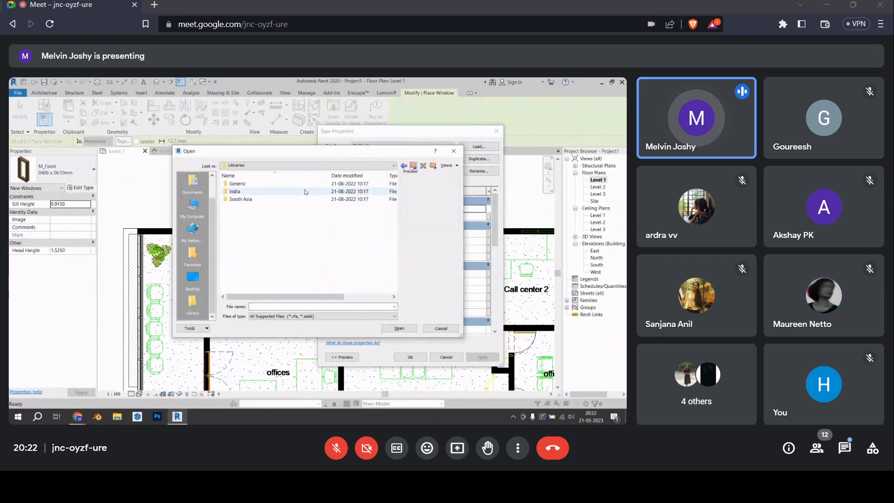
double_click(239, 192)
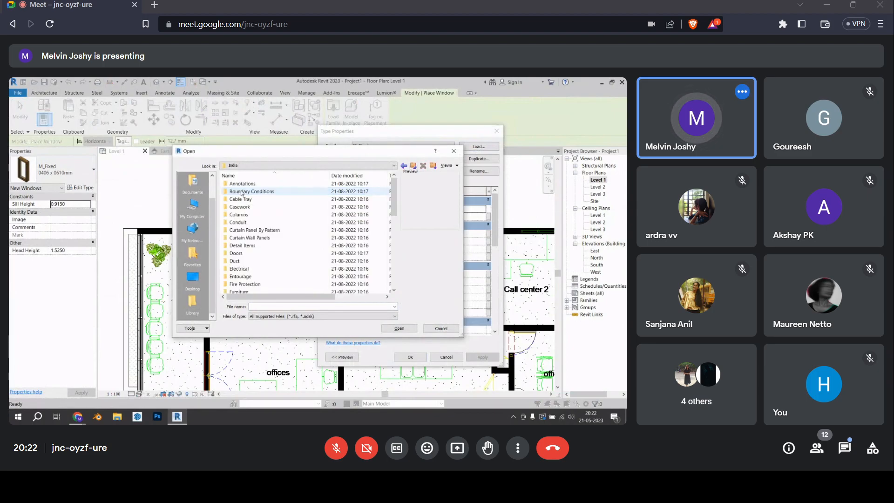
scroll(261, 240, "down", 7)
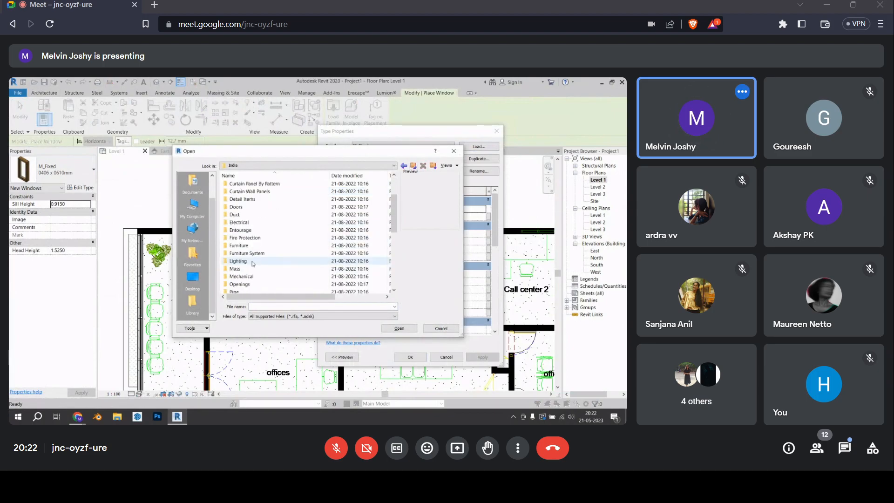
scroll(243, 274, "down", 2)
double_click(246, 284)
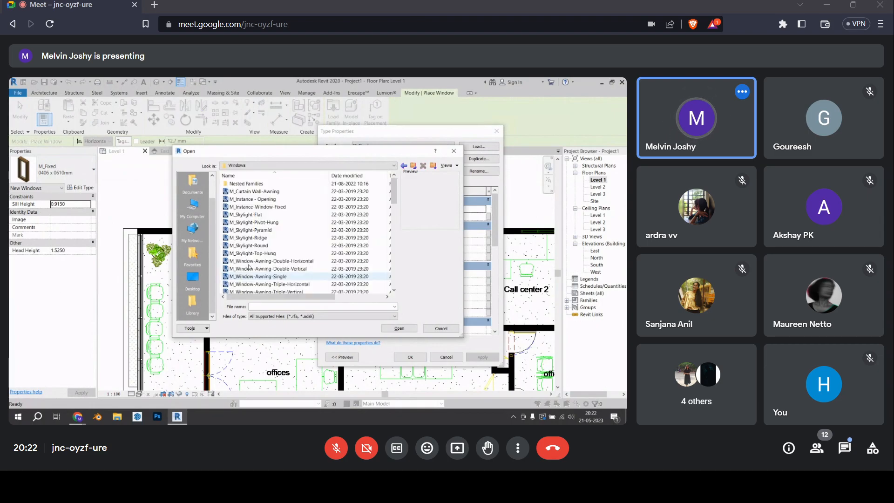
Preview the awning and other window families in the folder and select M_Window-Awning-Single
scroll(261, 192, "down", 1)
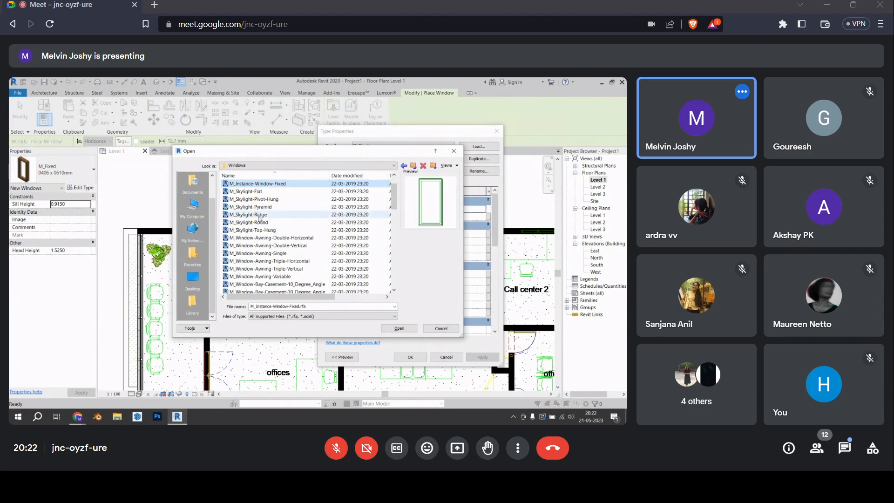
left_click(260, 260)
scroll(271, 279, "down", 3)
left_click(271, 277)
left_click(275, 253)
left_click(274, 215)
left_click(275, 259)
left_click(271, 221)
left_click(268, 209)
scroll(268, 211, "up", 2)
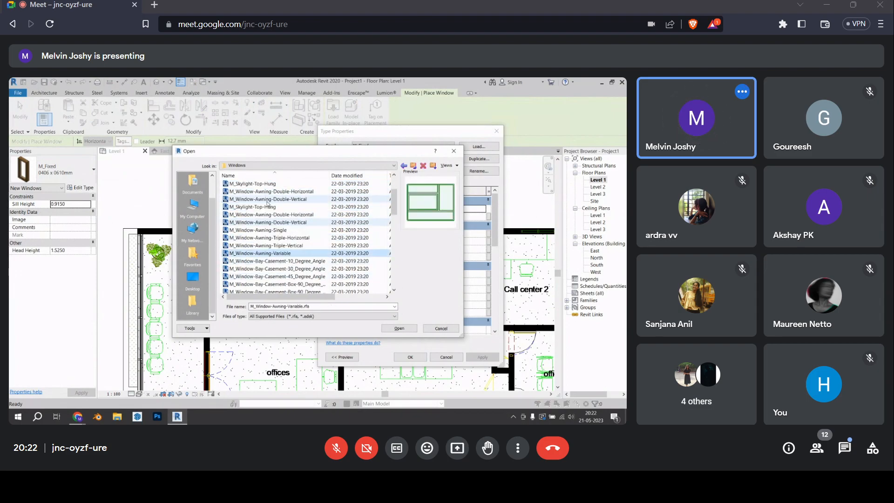
left_click(270, 245)
left_click(270, 237)
left_click(271, 261)
left_click(269, 253)
left_click(267, 222)
left_click(265, 215)
left_click(262, 237)
left_click(266, 207)
left_click(267, 230)
left_click(268, 253)
left_click(269, 231)
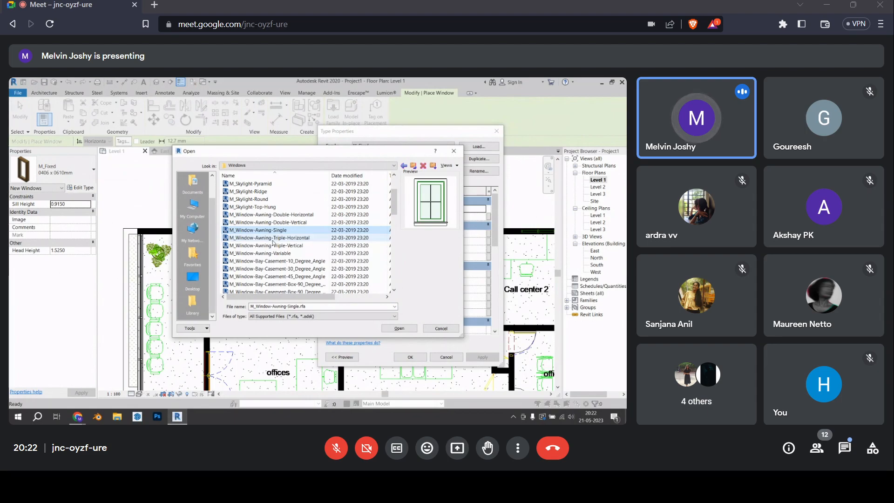
Load the M_Window-Awning-Single family with its 450 x 1050mm type and accept the type properties
left_click(400, 329)
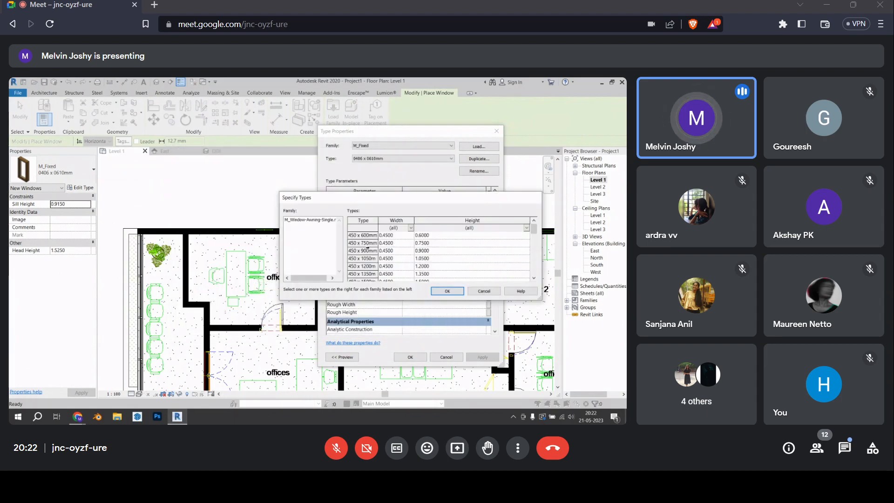
left_click(368, 259)
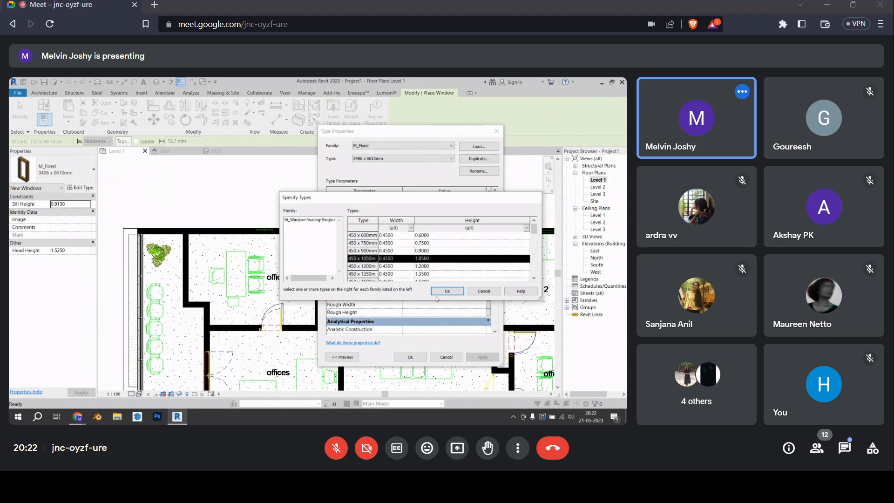
left_click(447, 291)
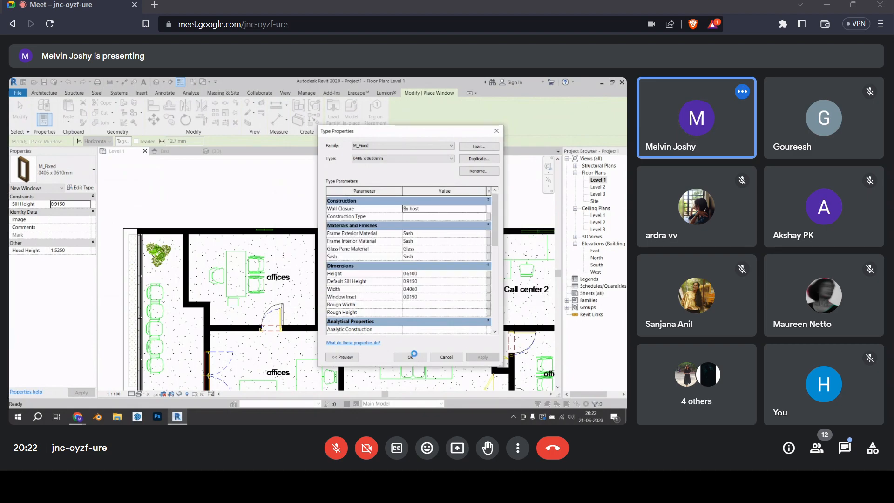
left_click(411, 356)
Place the awning window over the CAD window mark in the first office's outer wall and select it
scroll(262, 232, "up", 5)
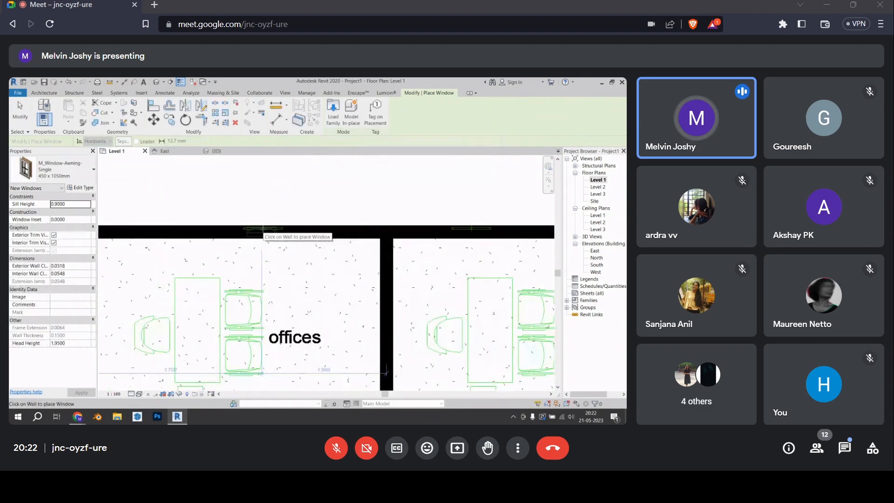
left_click(262, 228)
scroll(259, 226, "up", 3)
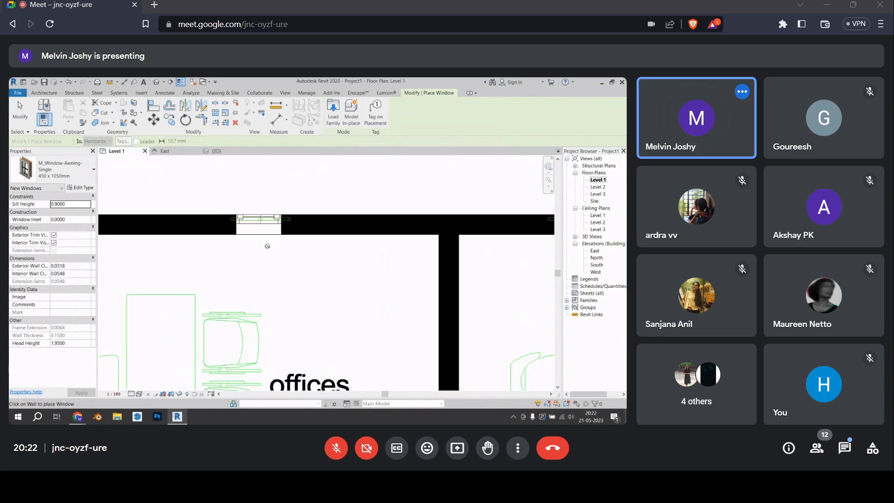
key("Escape")
key("Escape")
left_click(257, 224)
middle_click_drag(257, 224, 276, 238)
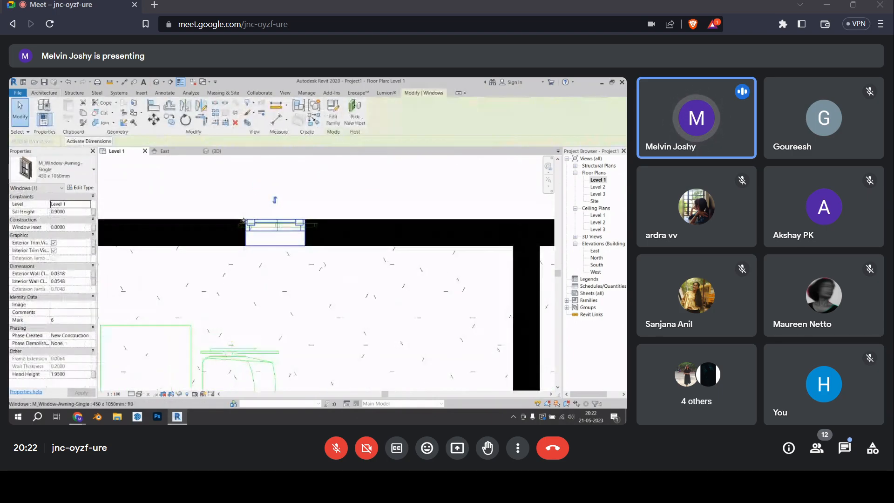
Set the awning window type's width to 0.6 m and apply the change
left_click(82, 173)
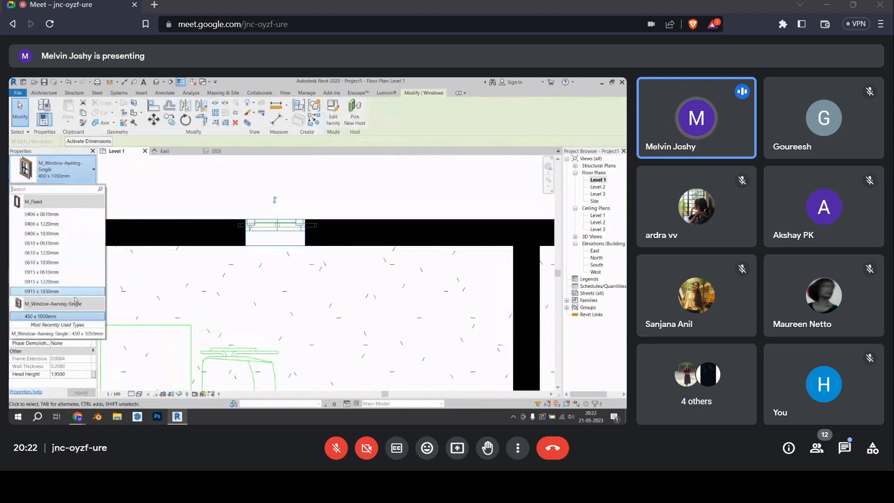
left_click(78, 175)
left_click(80, 187)
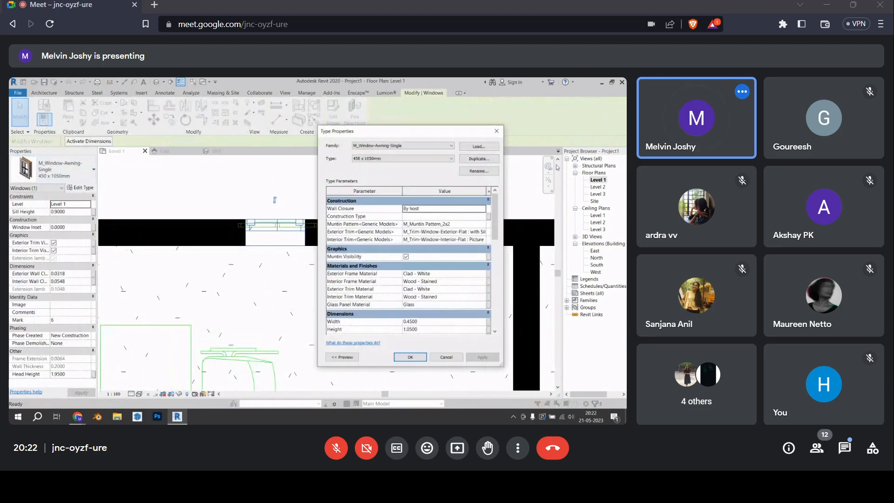
left_click(488, 148)
key("Escape")
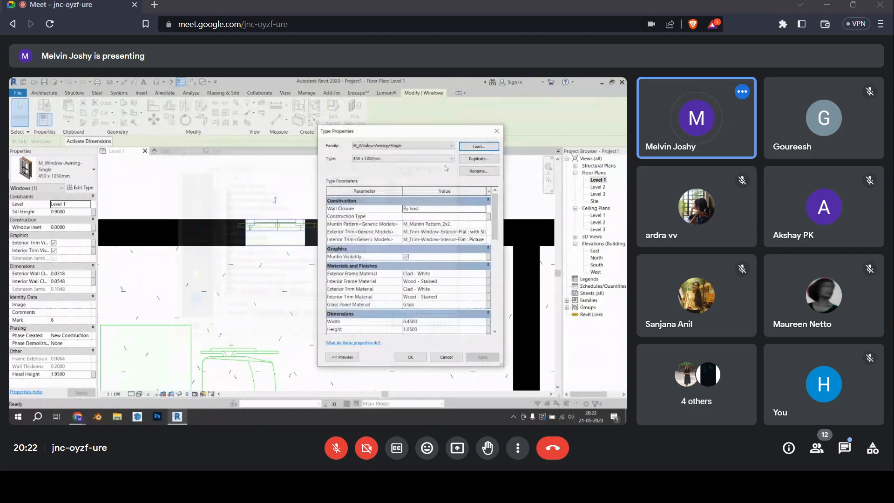
scroll(399, 268, "down", 3)
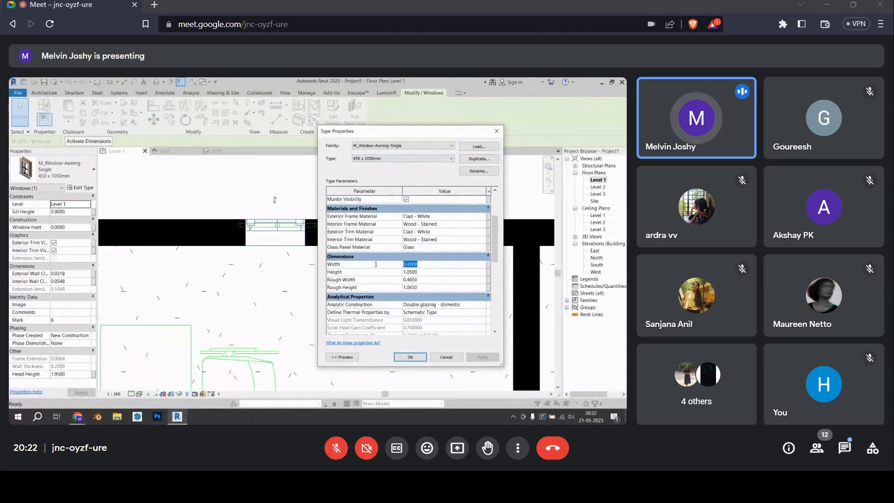
type("0.")
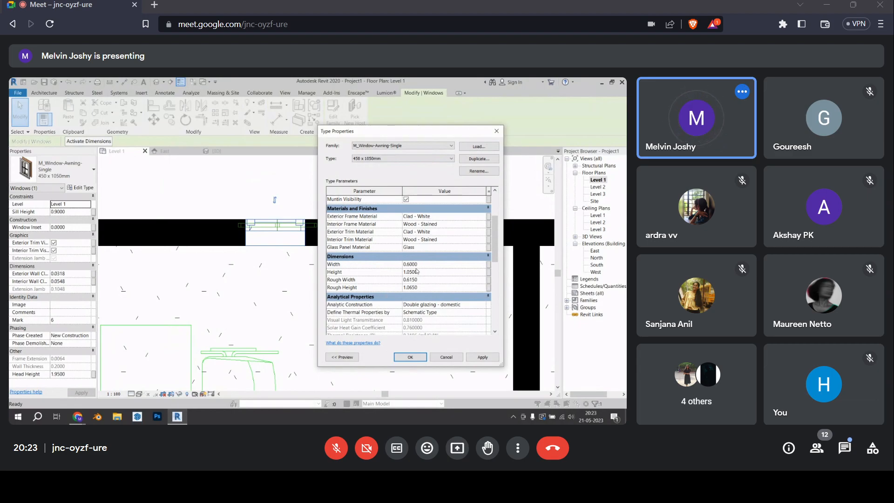
left_click(483, 357)
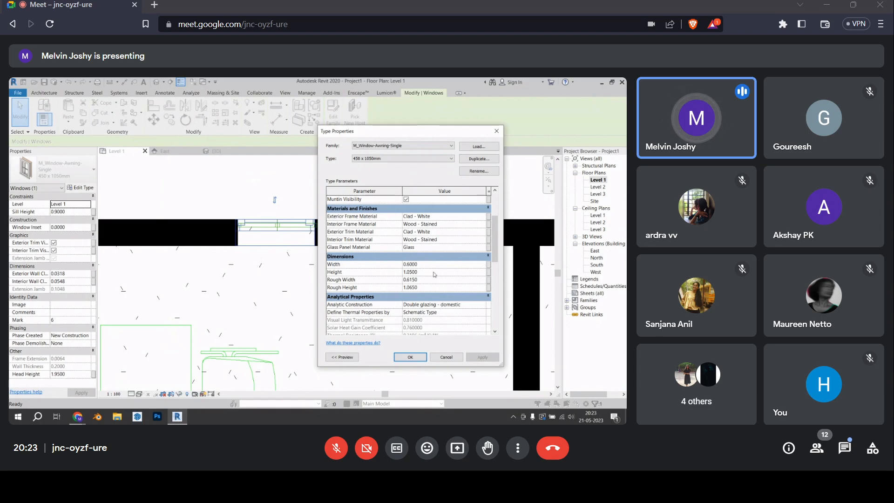
left_click(495, 133)
Duplicate the first office window's type as 600x1050 and assign it to that window
left_click(293, 240)
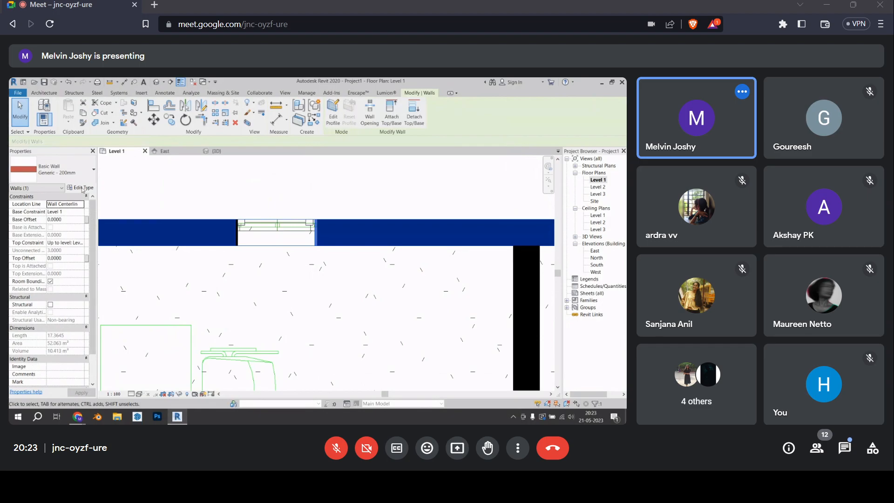
left_click(275, 270)
left_click(275, 231)
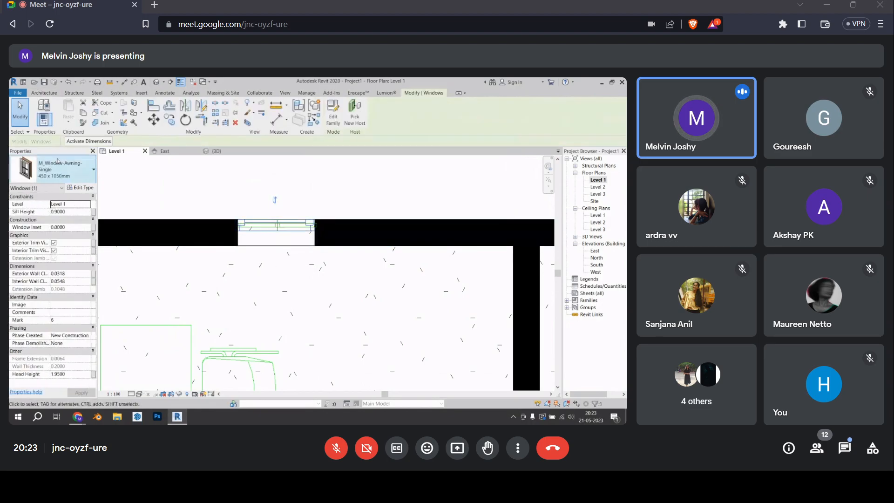
left_click(80, 188)
left_click(478, 158)
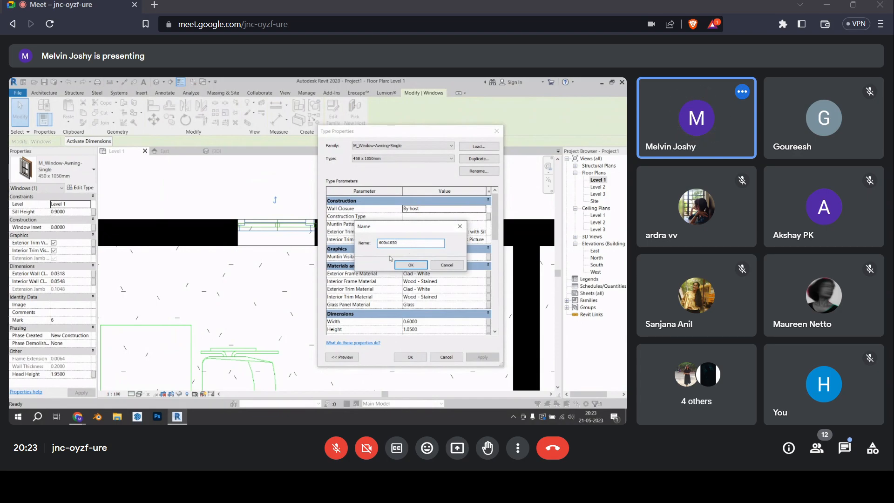
left_click(420, 265)
scroll(421, 319, "down", 3)
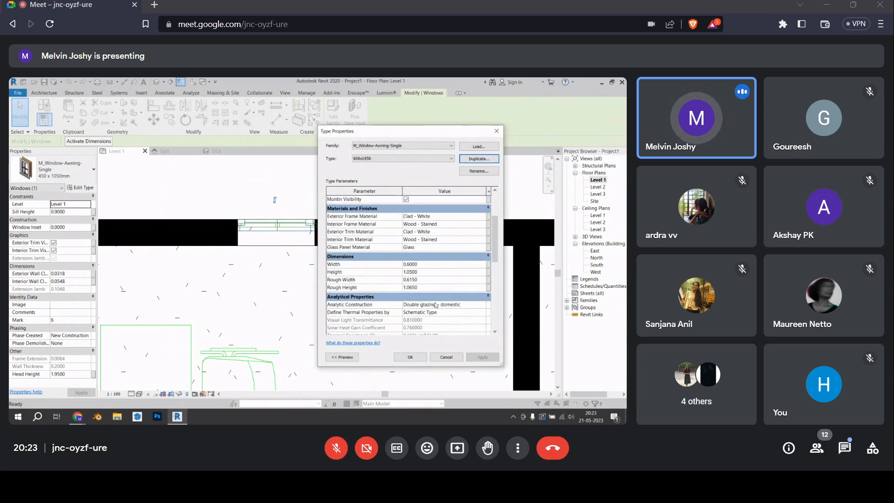
left_click(425, 159)
left_click(406, 170)
left_click(413, 356)
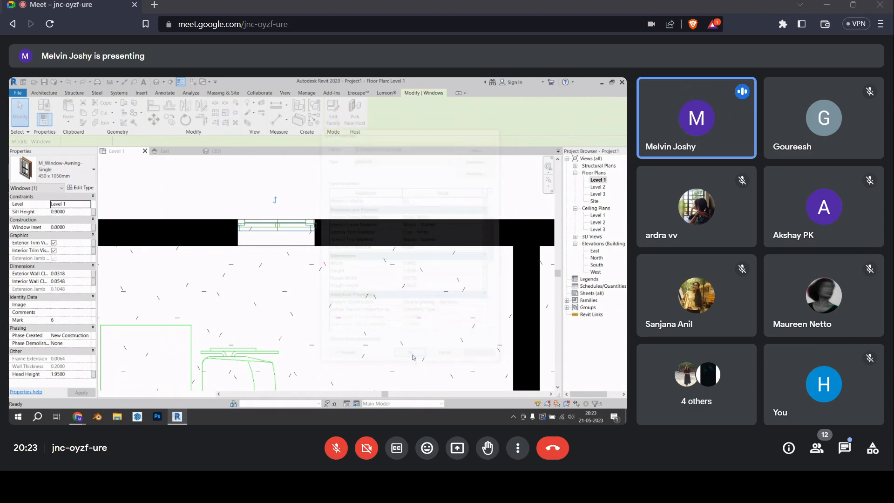
Copy the 600x1050 window along the outer wall so that both offices have one at their CAD window marks
scroll(259, 237, "down", 2)
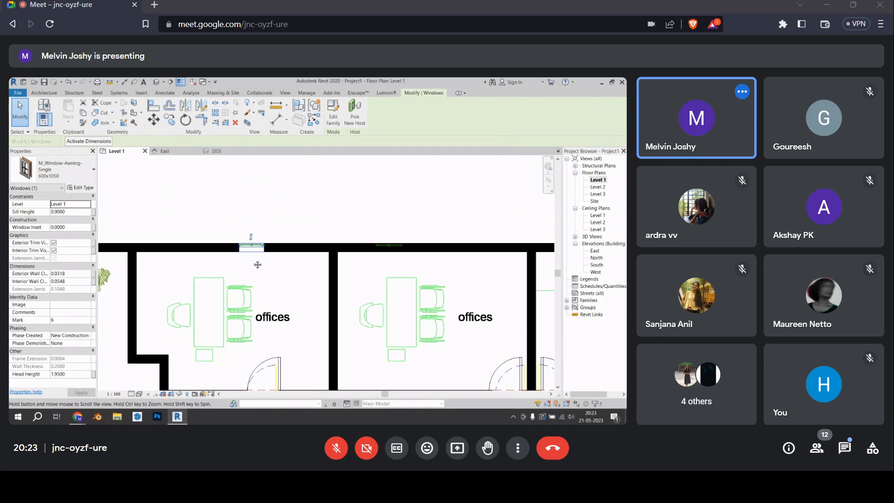
scroll(251, 258, "up", 3)
middle_click_drag(249, 278, 236, 290)
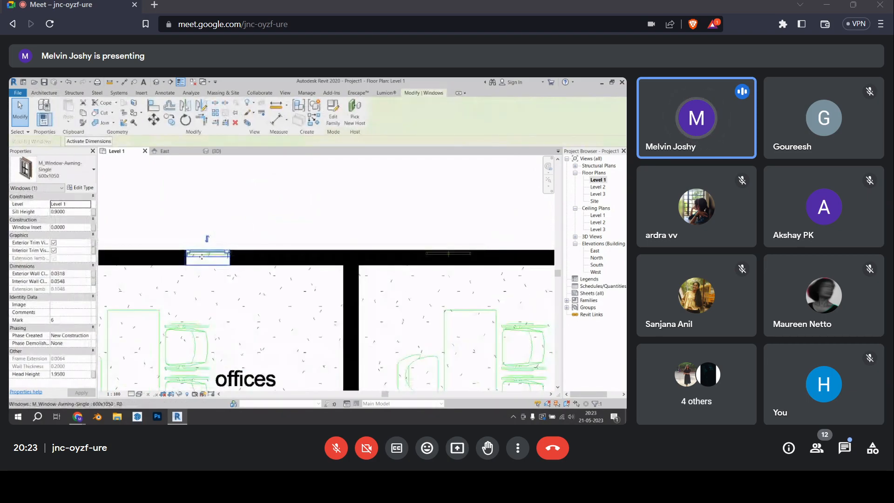
left_click_drag(203, 255, 276, 247)
key("alt")
left_click_drag(211, 241, 209, 254)
scroll(275, 260, "down", 3)
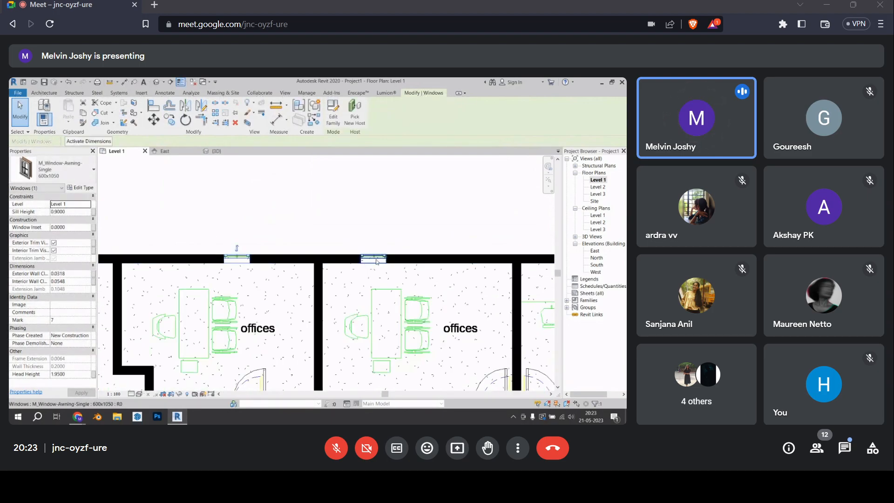
Try to copy the second office's window further along the same outer wall
middle_click_drag(377, 262, 325, 251)
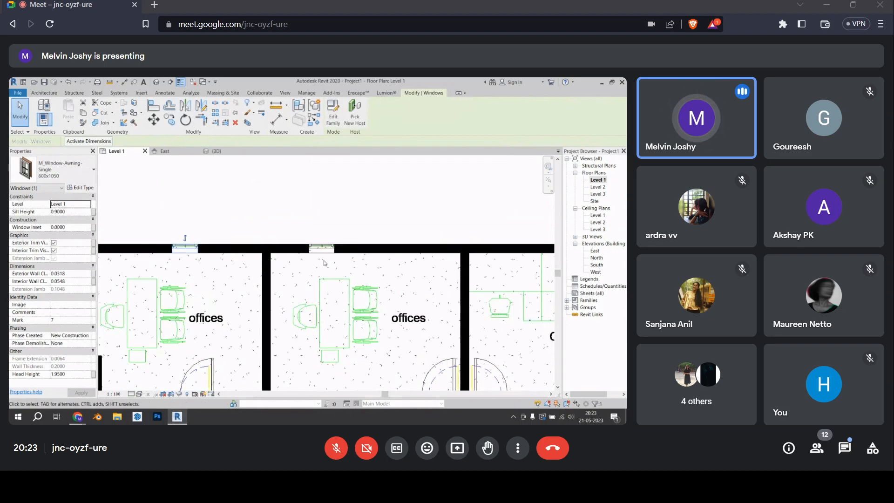
left_click(318, 250)
left_click_drag(318, 250, 405, 249, "ctrl")
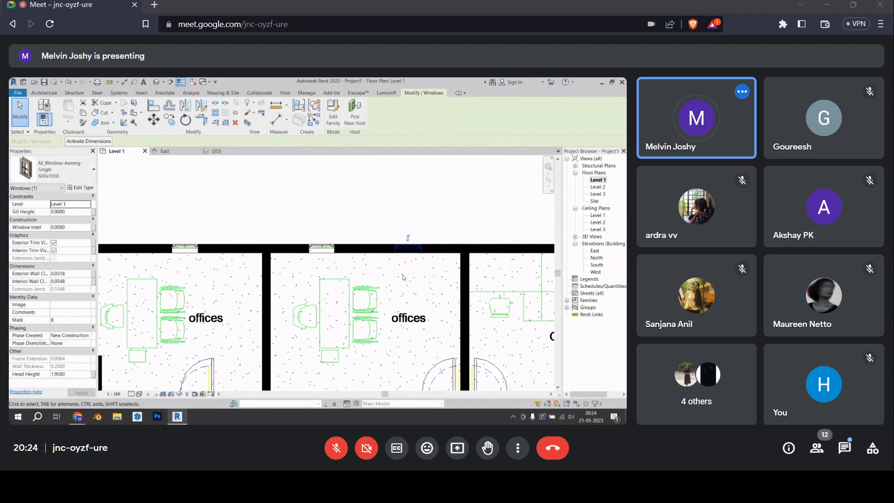
key("Escape")
Place two 450 x 1050mm awning windows side by side on the CAD window mark in Call center 2's outer wall
scroll(234, 237, "down", 5)
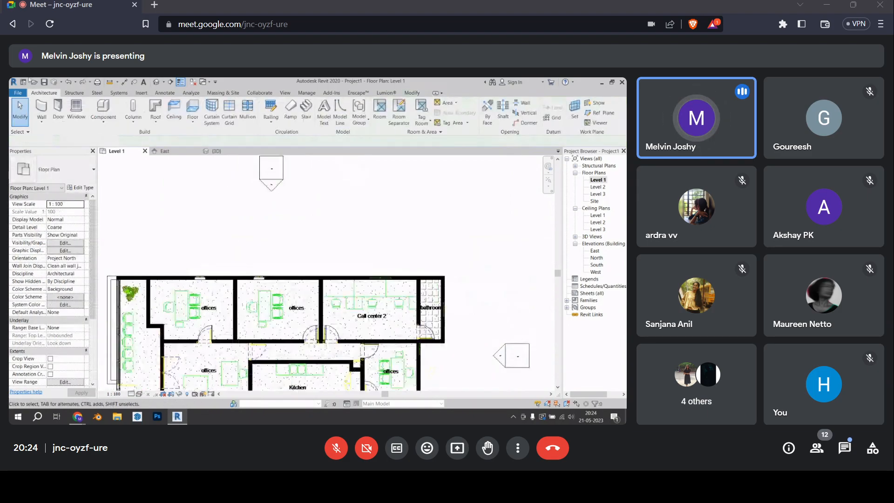
left_click(80, 110)
scroll(356, 277, "up", 6)
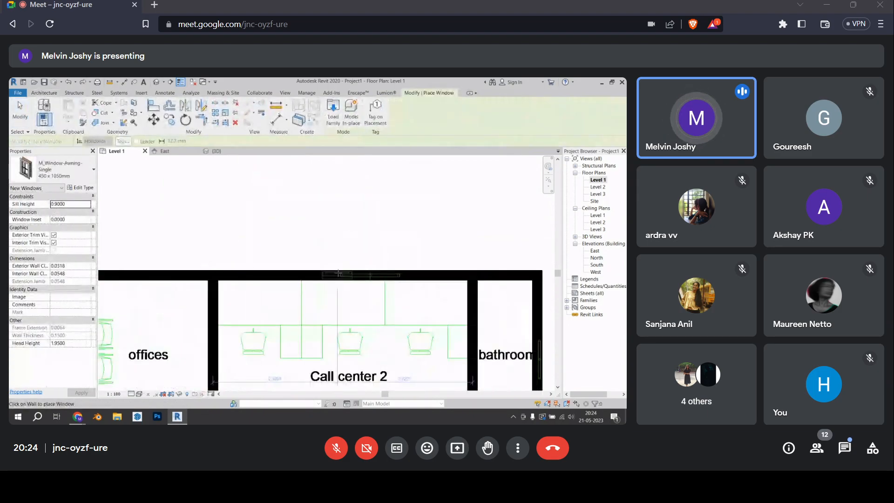
left_click(354, 276)
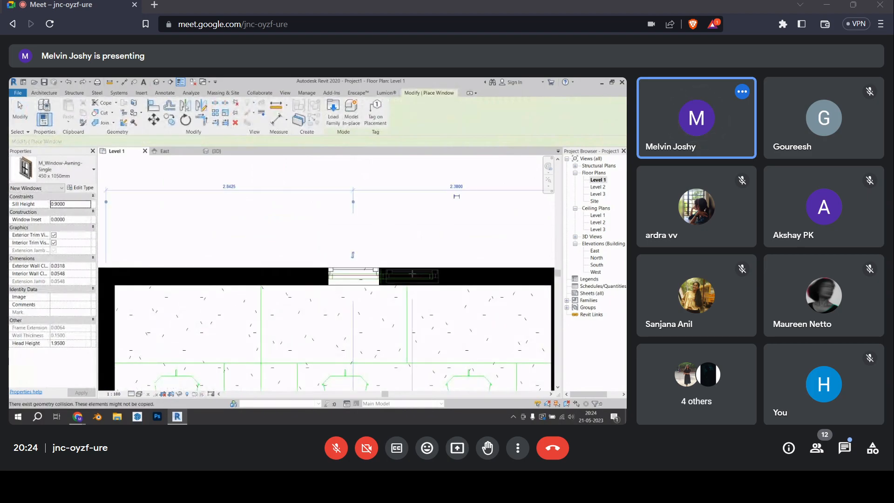
scroll(303, 209, "down", 4)
scroll(273, 171, "up", 2)
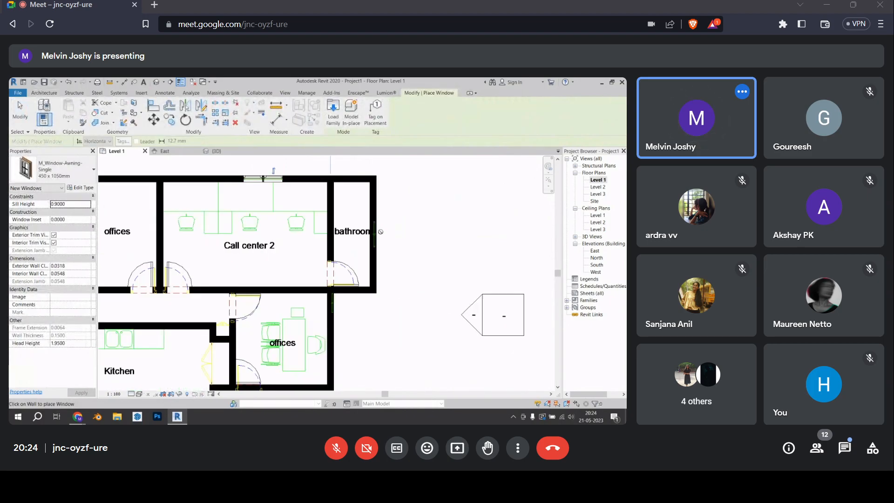
Place one 450 x 1050mm awning window each in the store's and adjoining bathroom's outer wall, on the Call center 1 side of the building
scroll(273, 170, "down", 3)
scroll(451, 307, "up", 5)
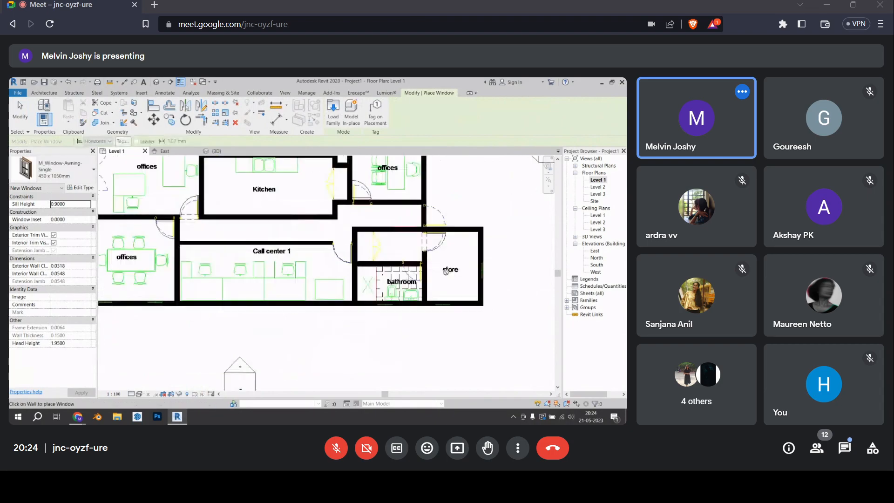
scroll(450, 307, "up", 1)
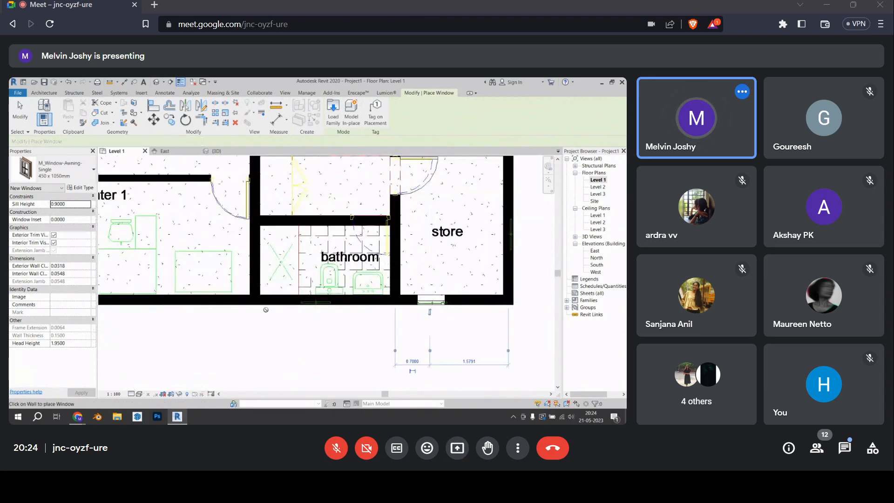
scroll(315, 302, "up", 2)
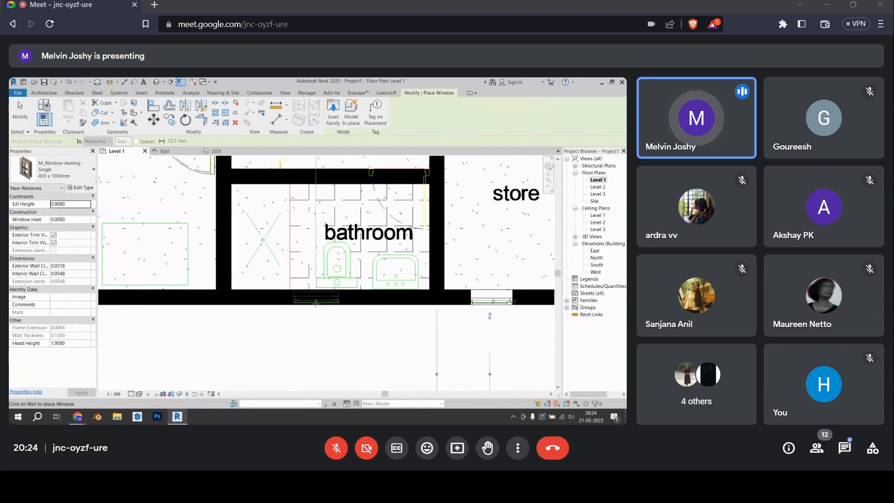
left_click(316, 301)
Place two spaced 450 x 1050mm awning windows in the meeting office's outer wall and two side by side in the reception's outer wall
scroll(366, 306, "down", 3)
middle_click_drag(120, 307, 373, 307)
scroll(372, 307, "down", 3)
scroll(273, 220, "up", 4)
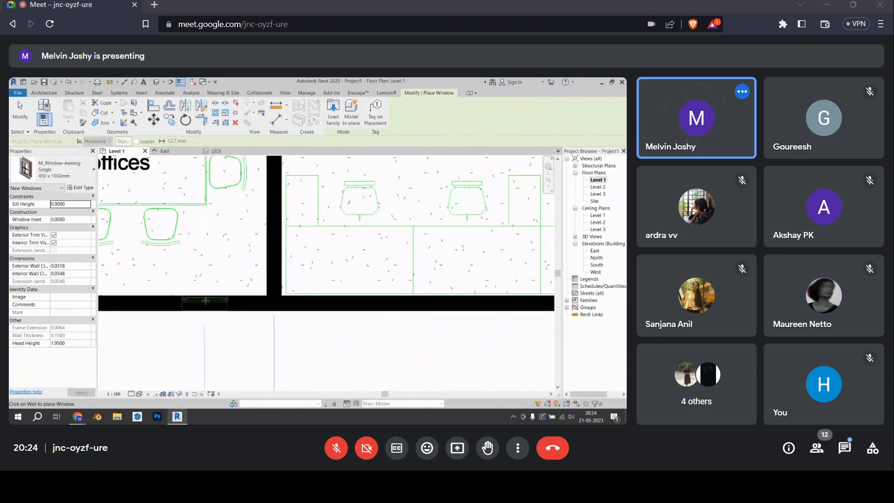
scroll(274, 220, "down", 1)
middle_click_drag(274, 220, 554, 219)
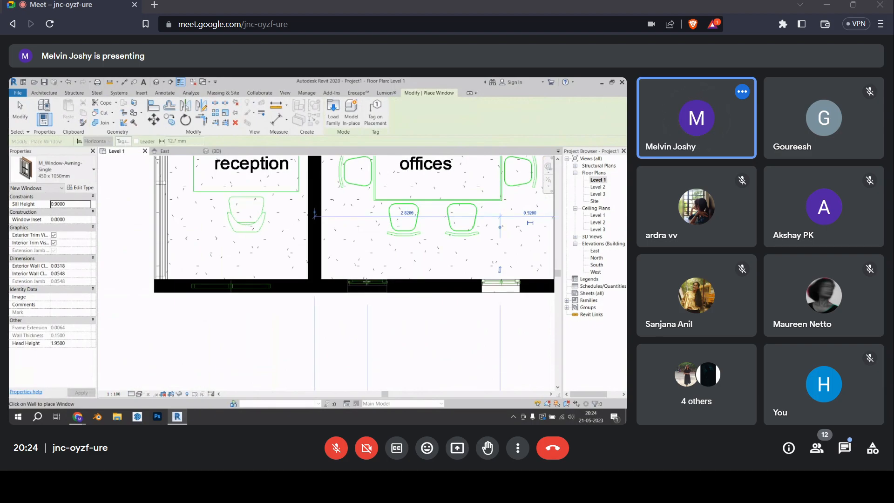
left_click(500, 269)
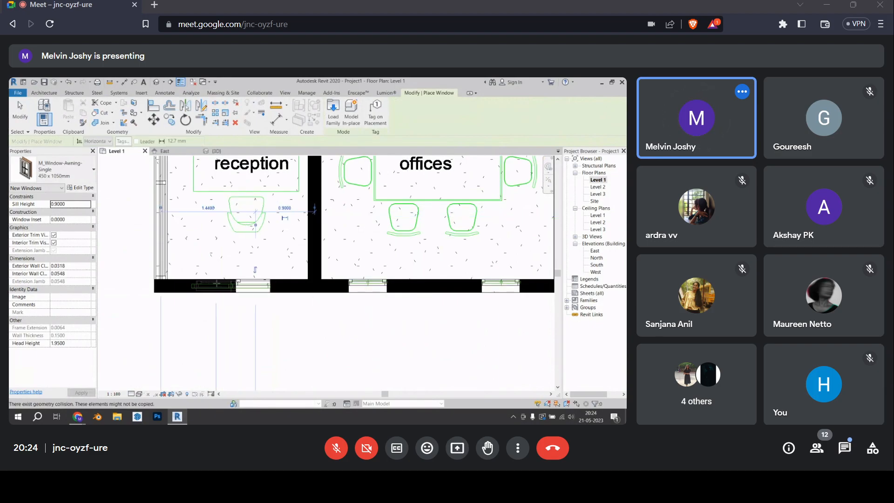
scroll(210, 289, "down", 2)
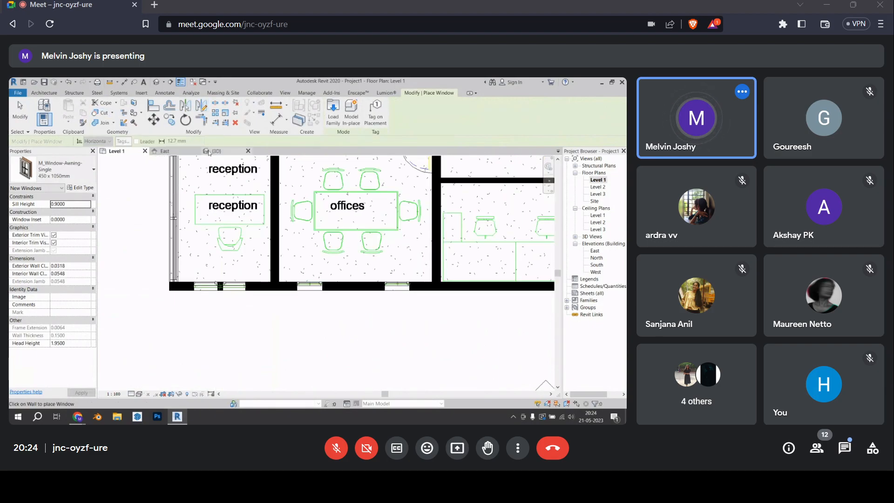
In the 3D view, flip the office window farthest from the reception storefront so that its exterior side faces outward
left_click(215, 151)
middle_click_drag(386, 349, 335, 326, "shift")
scroll(314, 298, "up", 3)
left_click(314, 294)
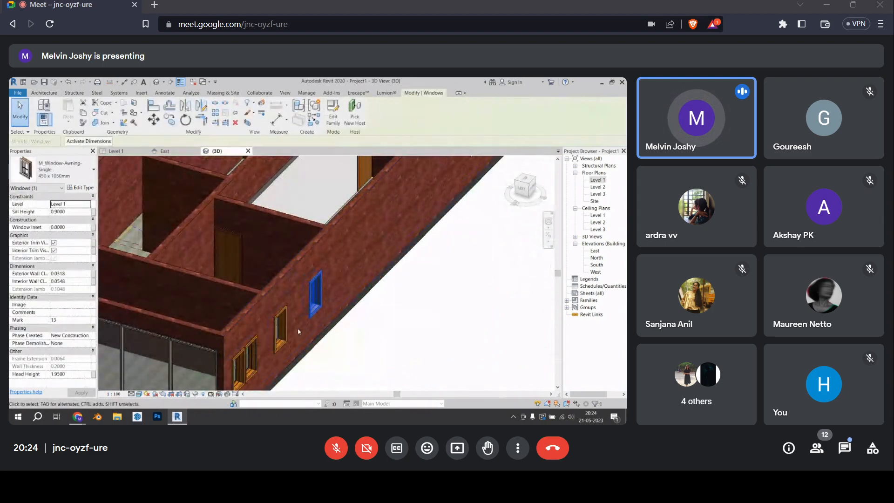
scroll(313, 305, "up", 2)
scroll(318, 317, "up", 2)
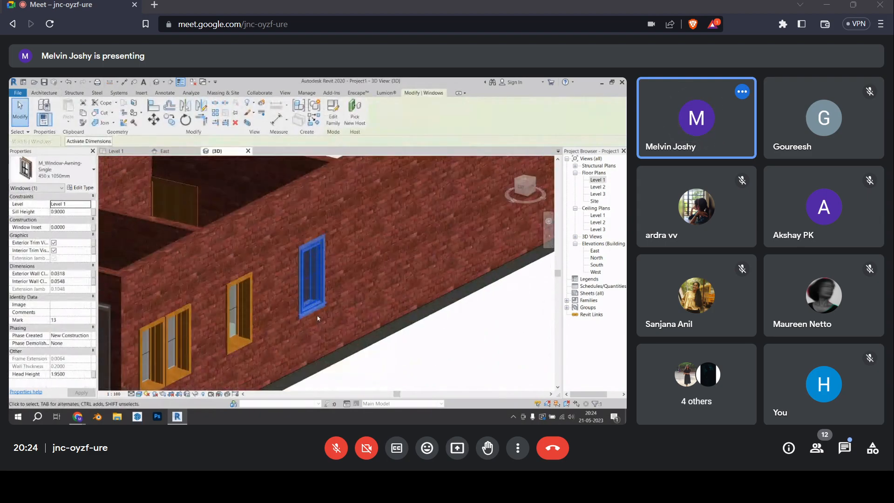
left_click(448, 364)
Flip the other office window and the two side-by-side reception windows so that their exterior sides face outward
scroll(414, 321, "down", 2)
left_click(296, 338)
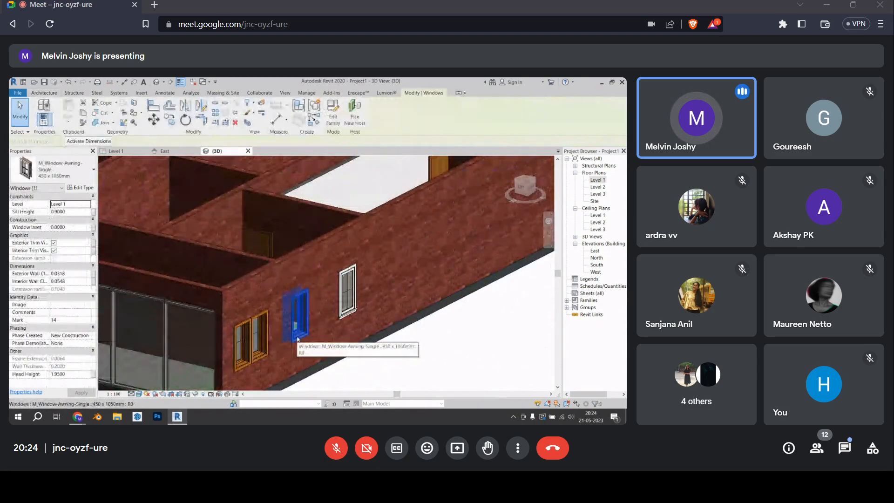
left_click(445, 365)
left_click(259, 328)
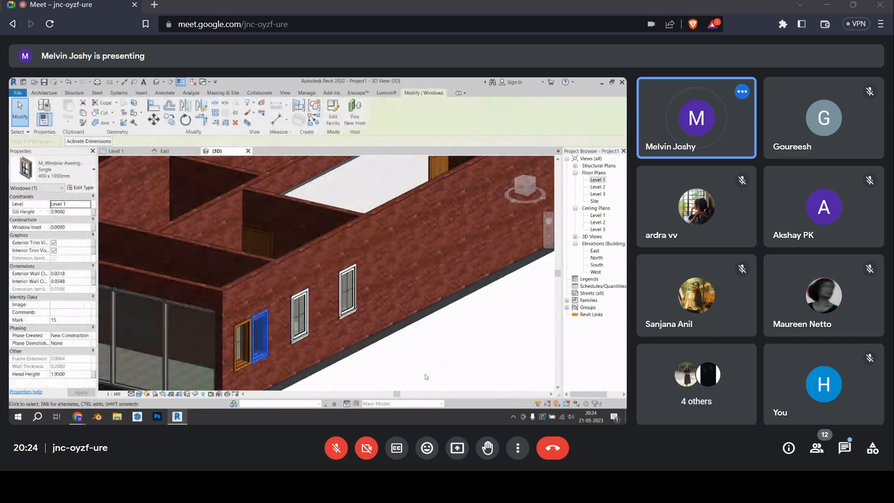
left_click(426, 377)
left_click(238, 367)
scroll(370, 354, "down", 2)
middle_click_drag(354, 340, 338, 330, "shift")
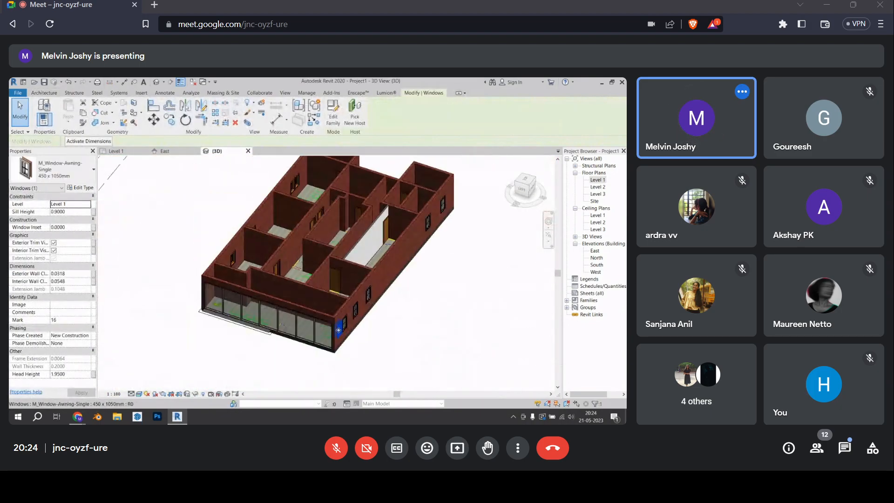
Return to the Level 1 floor plan and start placing a structural column
scroll(473, 265, "down", 1)
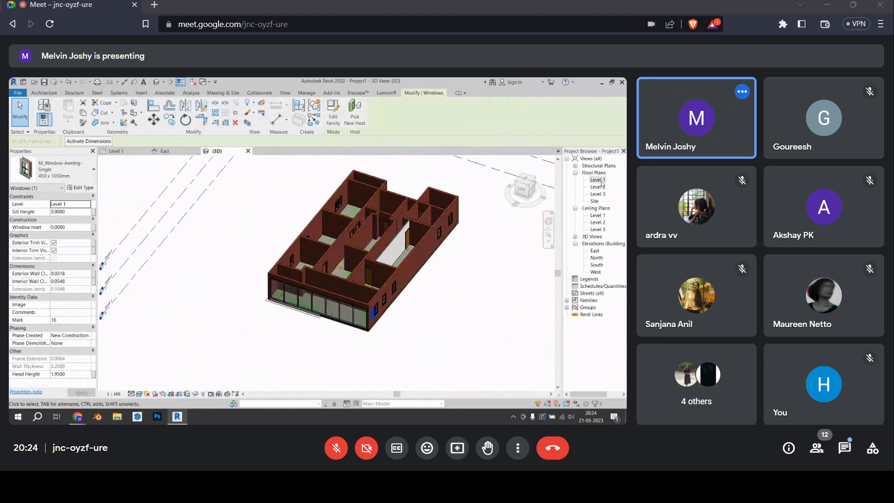
double_click(600, 181)
scroll(406, 242, "down", 1)
middle_click_drag(406, 243, 269, 319)
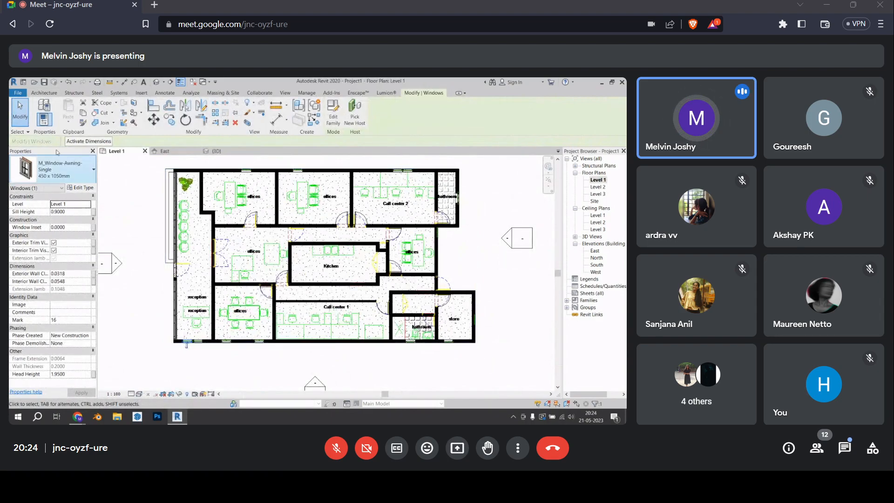
left_click(43, 93)
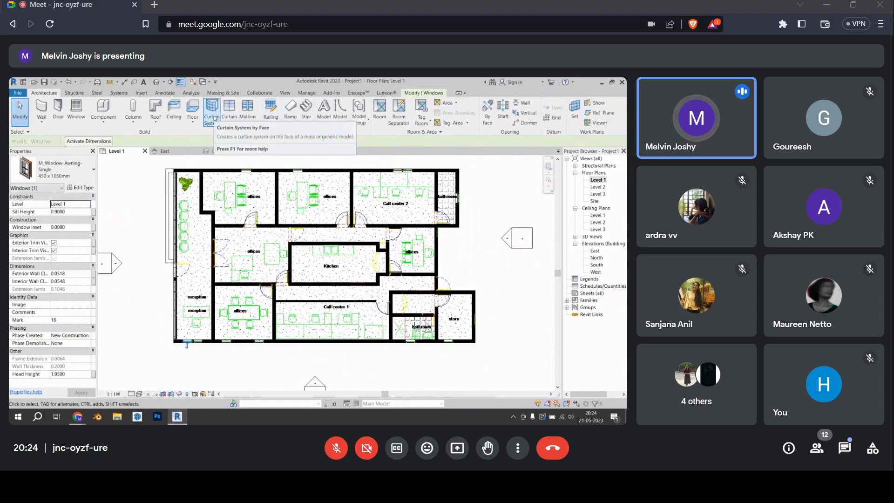
left_click(135, 123)
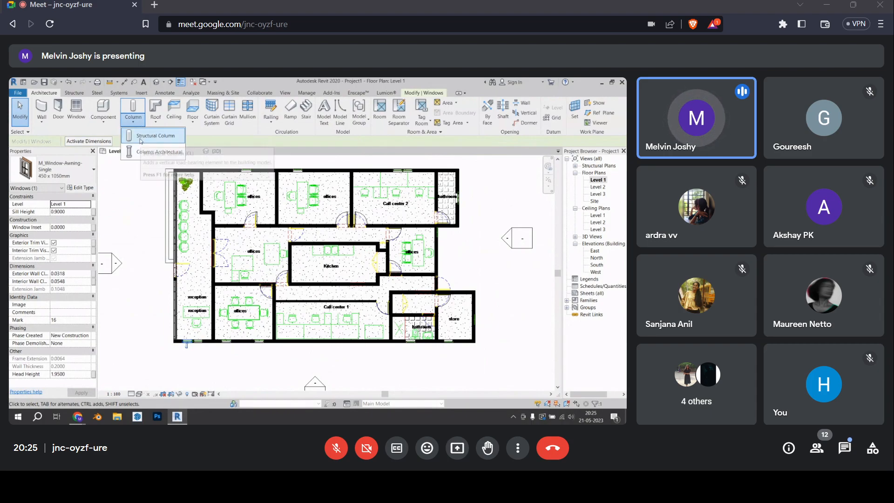
left_click(76, 95)
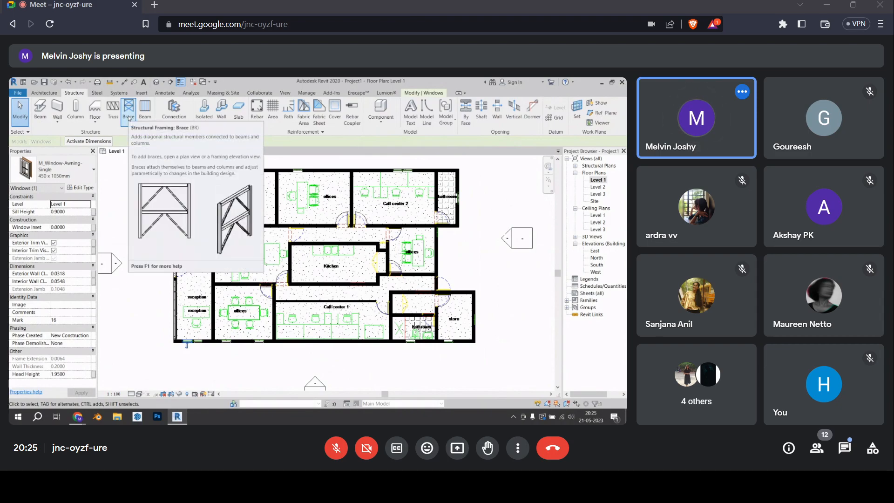
left_click(77, 112)
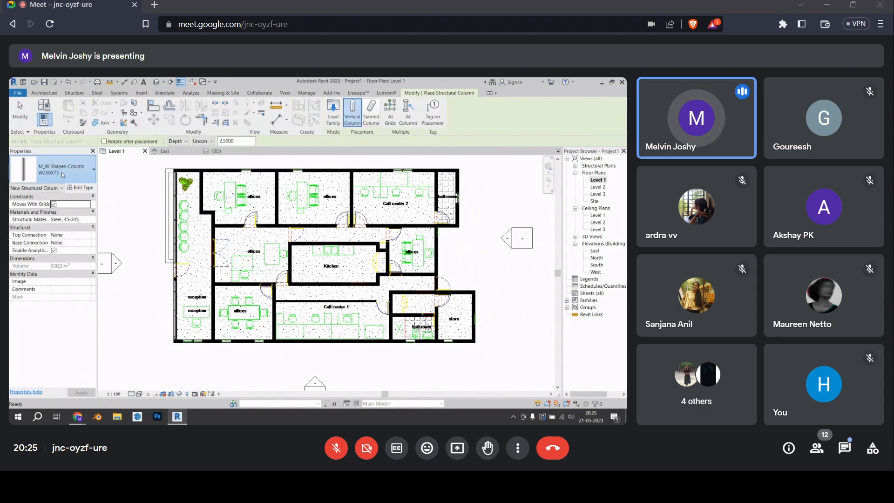
From the column's type properties, browse the family library to the Concrete folder under Structural Columns
left_click(70, 187)
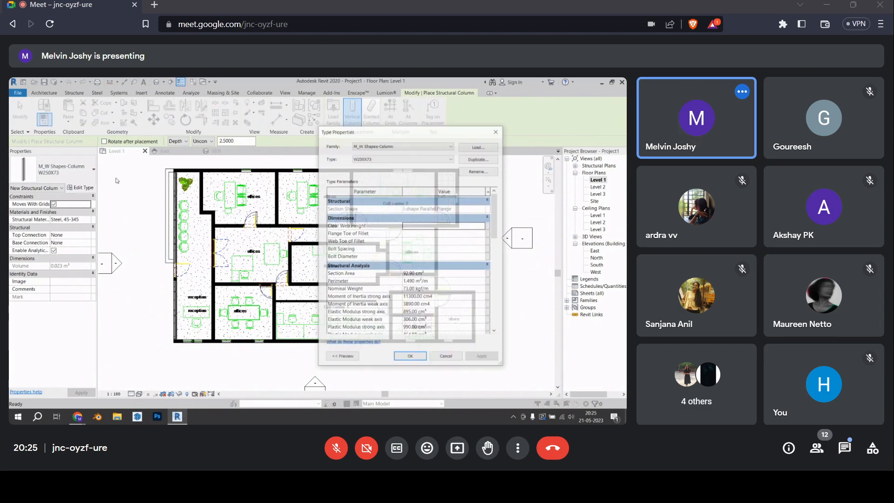
left_click(475, 147)
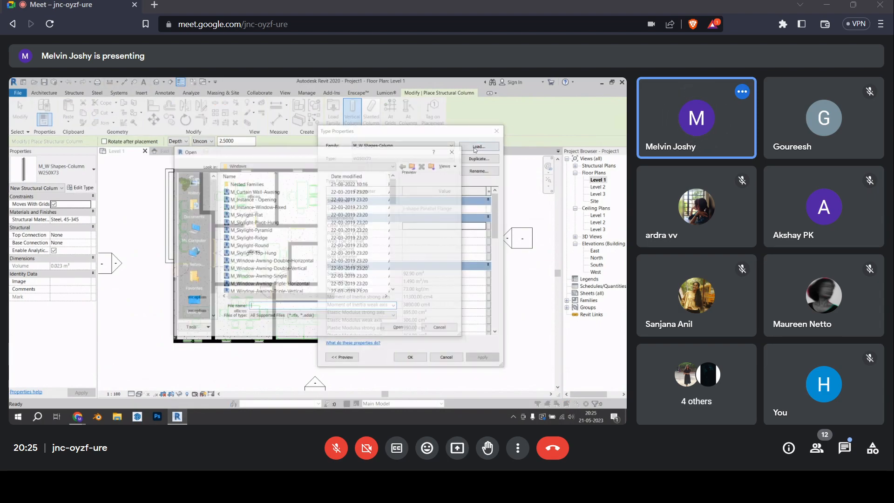
scroll(250, 231, "down", 10)
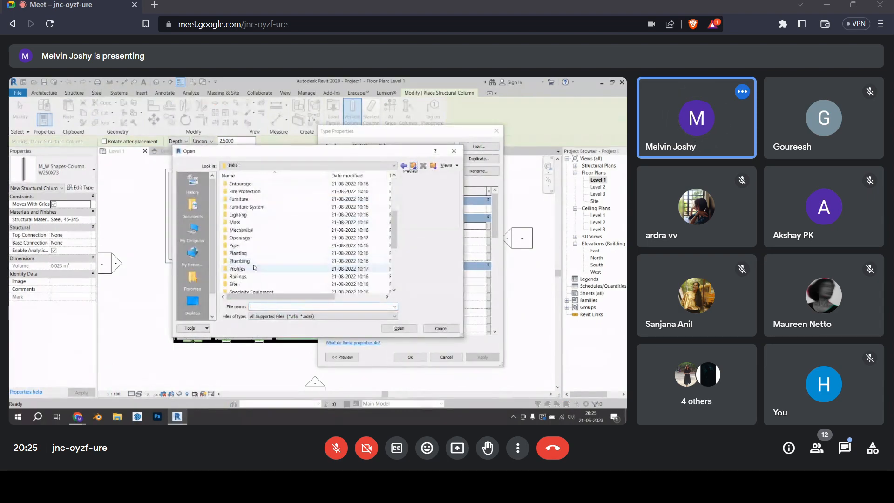
scroll(250, 232, "up", 1)
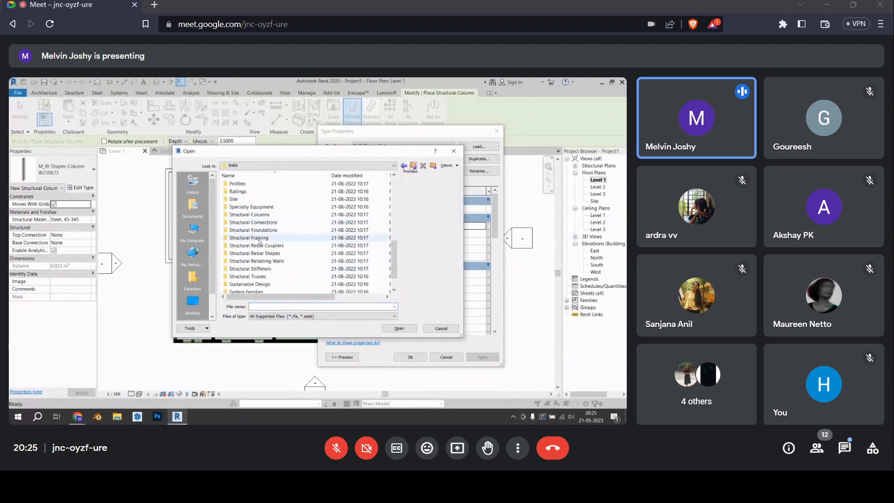
double_click(271, 215)
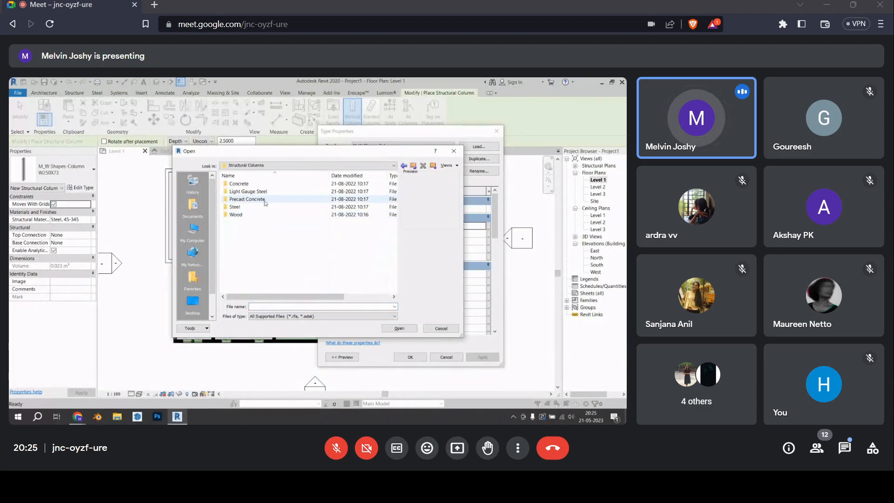
double_click(254, 185)
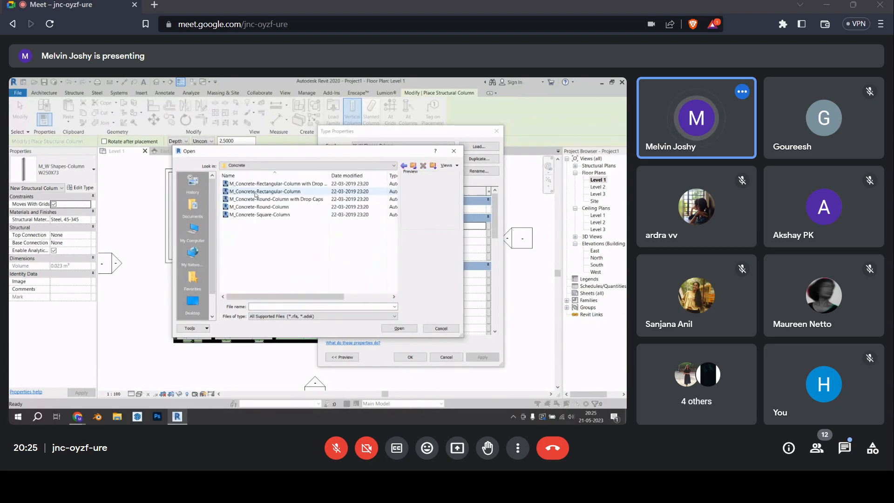
Load the M_Concrete-Rectangular-Column family and accept its 300 x 450mm type for the new column
left_click(259, 191)
left_click(260, 184)
left_click(262, 200)
left_click(264, 206)
left_click(260, 191)
left_click(270, 184)
left_click(323, 195)
left_click(398, 328)
left_click(410, 357)
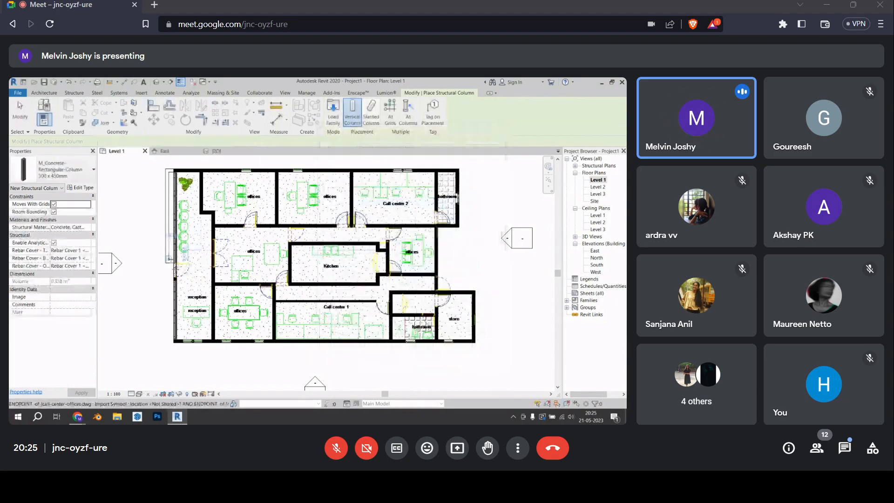
Place a 300 x 450mm concrete column on the reception storefront line beside the entrance door and end the command
scroll(165, 282, "up", 5)
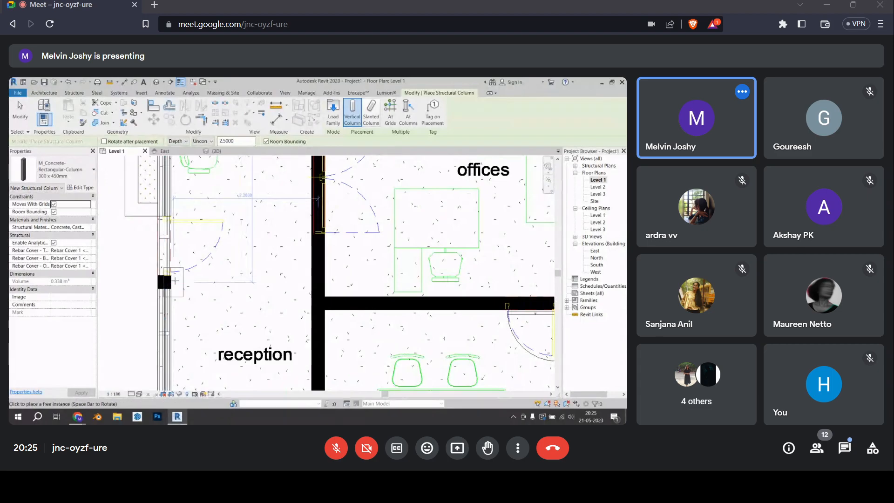
left_click(164, 281)
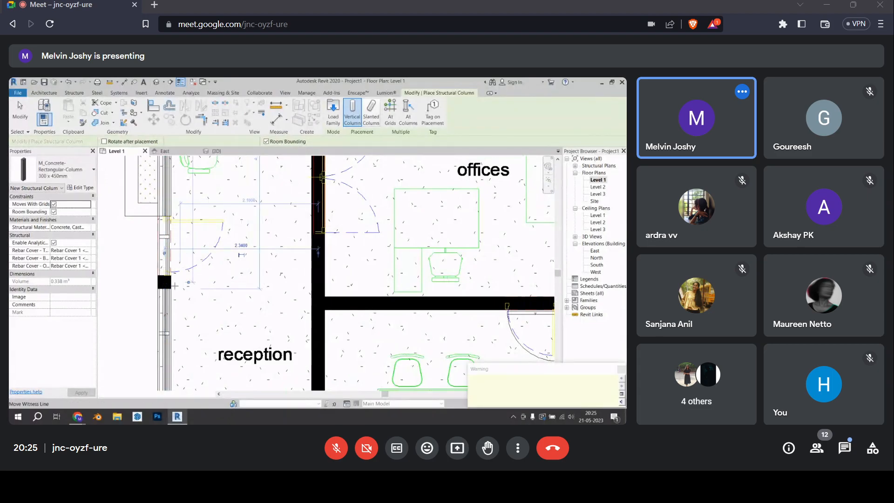
scroll(165, 281, "up", 1)
key("Escape")
key("Escape")
Select the new concrete column at the storefront in the 3D view
left_click(215, 151)
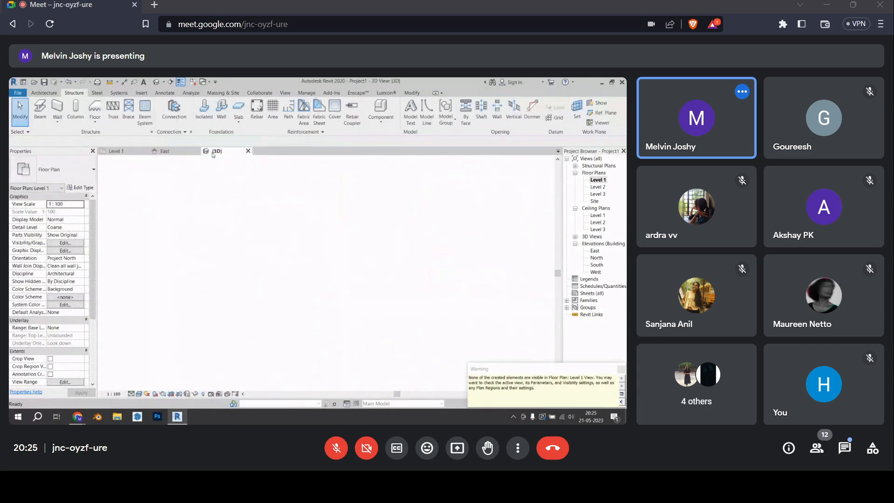
scroll(326, 319, "up", 3)
left_click(330, 319)
middle_click_drag(351, 307, 354, 261, "shift")
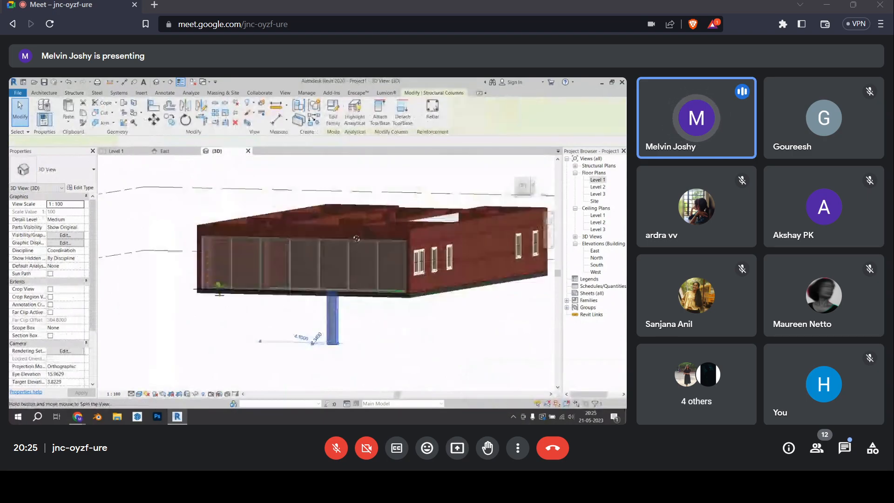
Try to set the column's base offset to 0 while its top level is still Level 1
left_click(77, 220)
type("0")
key("Return")
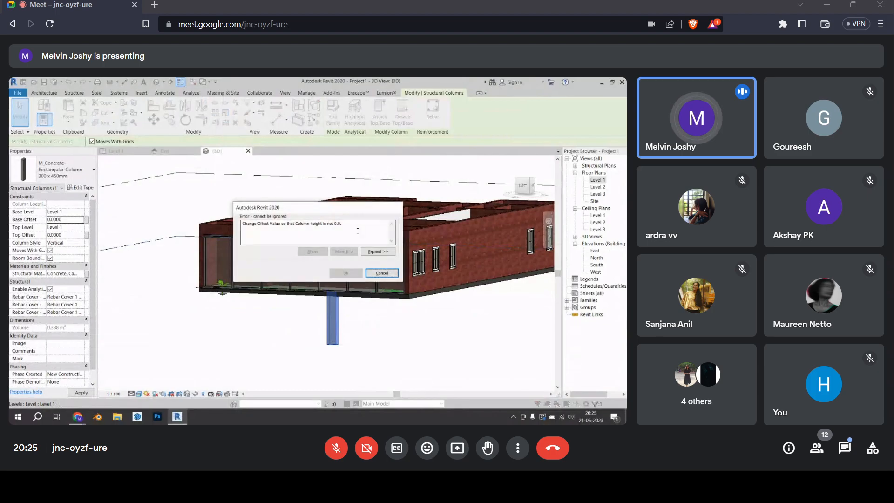
key("Escape")
Set the column's top level to Level 2 and its base offset to 0, and return to the Level 1 floor plan
left_click(82, 228)
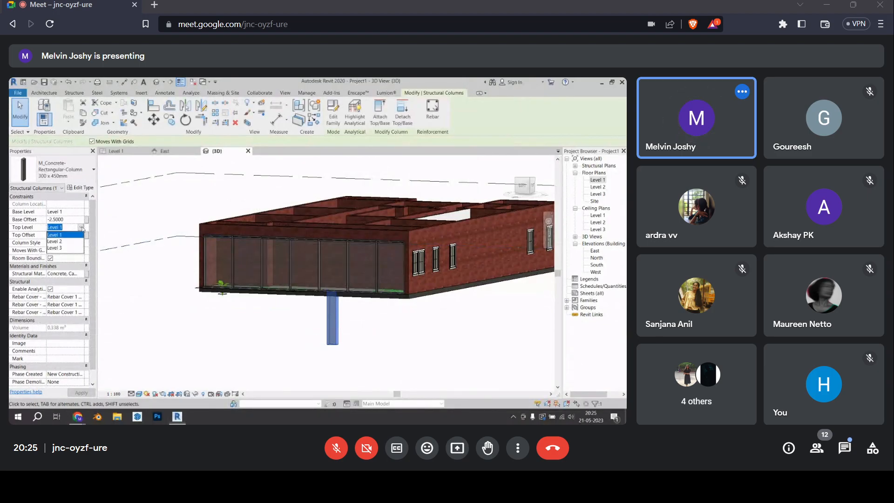
left_click(72, 248)
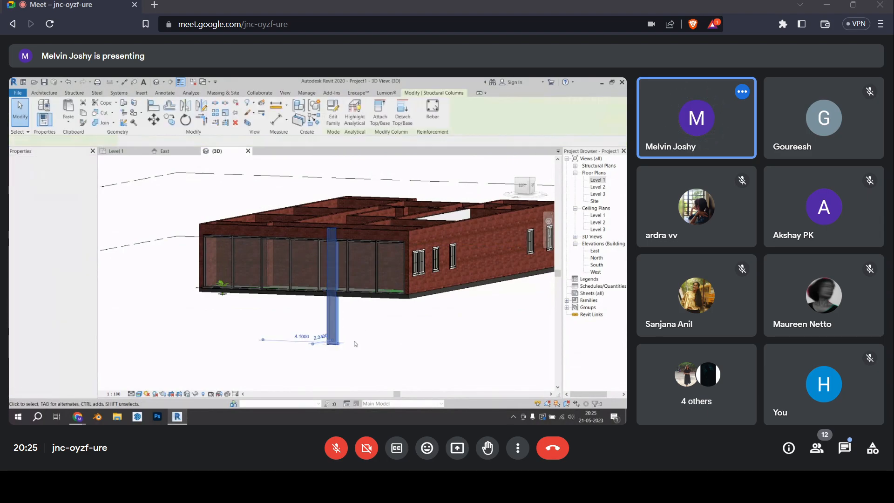
left_click(73, 219)
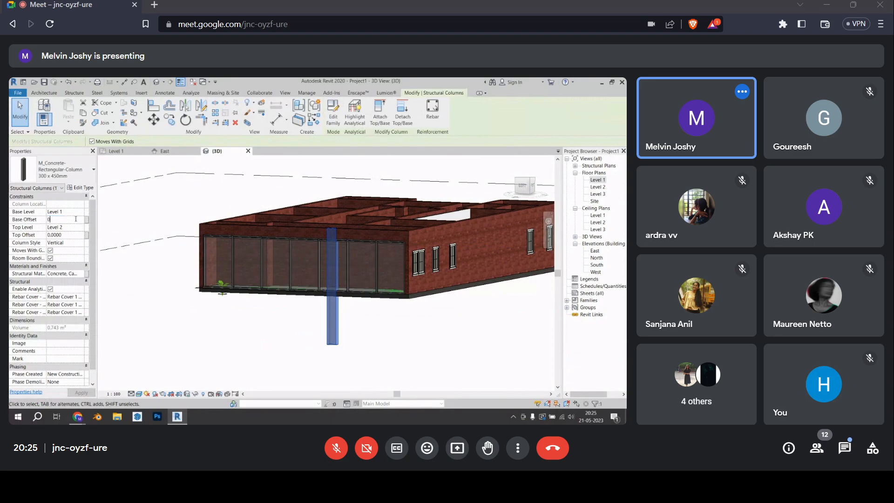
left_click(359, 323)
middle_click_drag(359, 323, 494, 280, "shift")
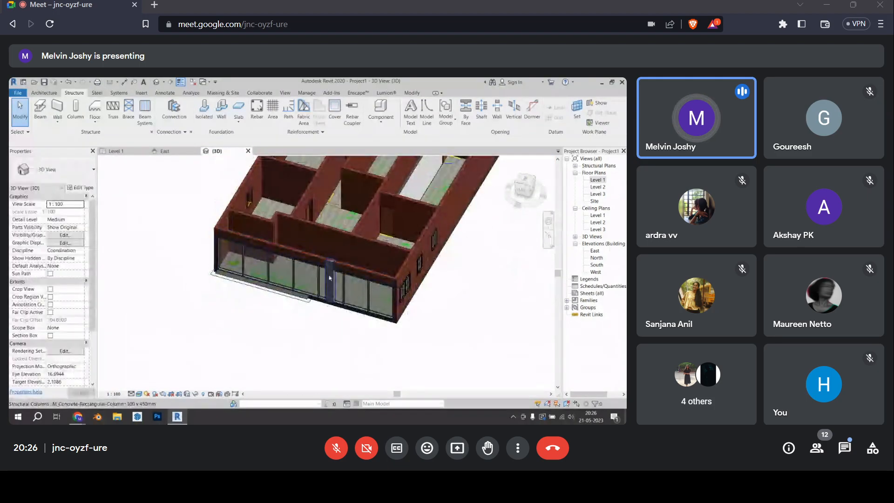
double_click(597, 180)
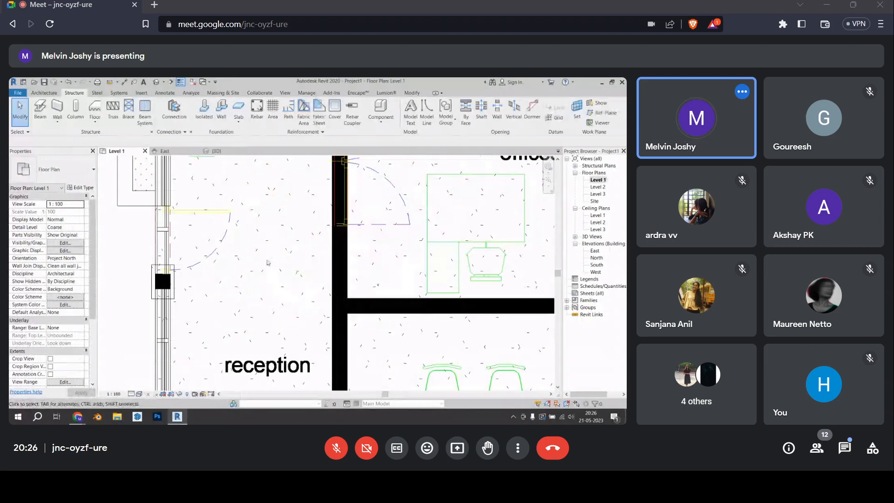
scroll(217, 271, "down", 2)
left_click(217, 270)
scroll(217, 271, "down", 4)
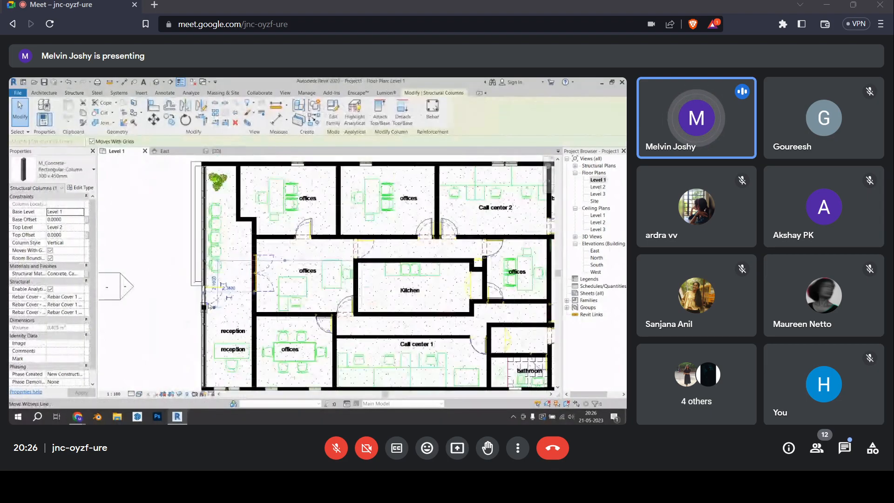
left_click_drag(204, 307, 207, 170)
left_click(188, 314)
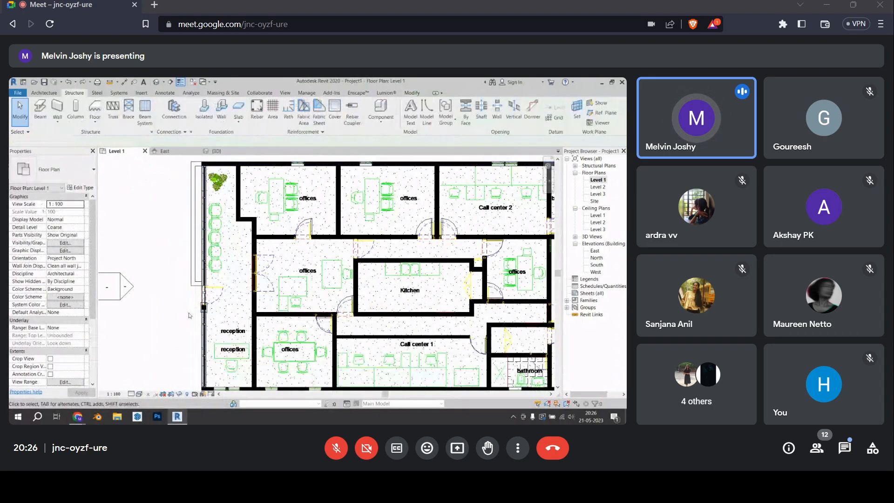
scroll(96, 228, "down", 3)
scroll(170, 213, "down", 2)
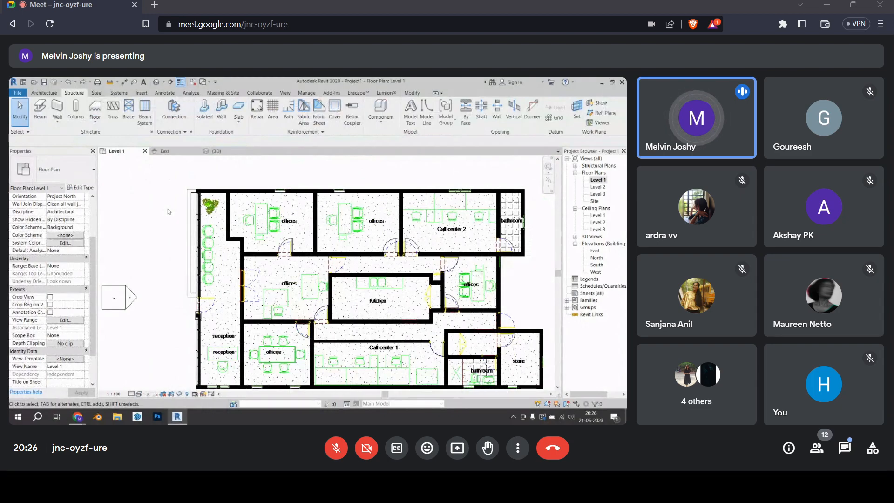
scroll(169, 212, "down", 3)
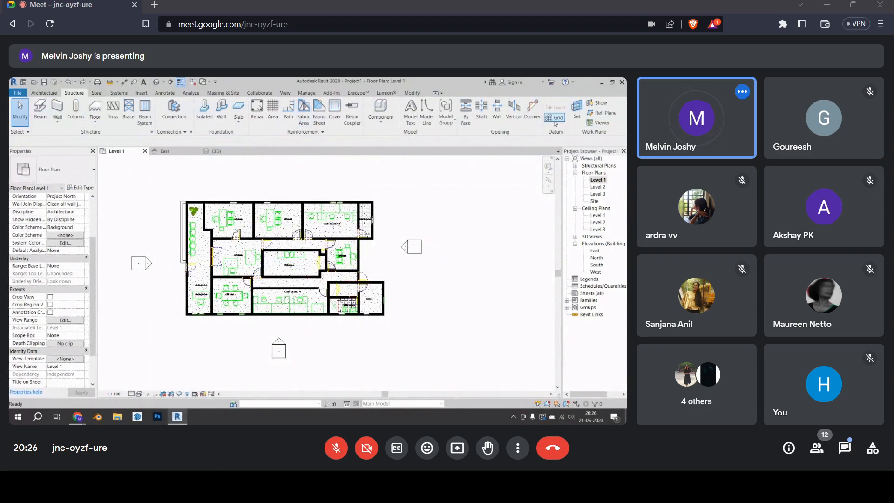
Draw a vertical grid line along the reception storefront, from above the building's upper corner to below its lower wall
left_click(556, 118)
scroll(182, 212, "up", 3)
scroll(186, 213, "up", 3)
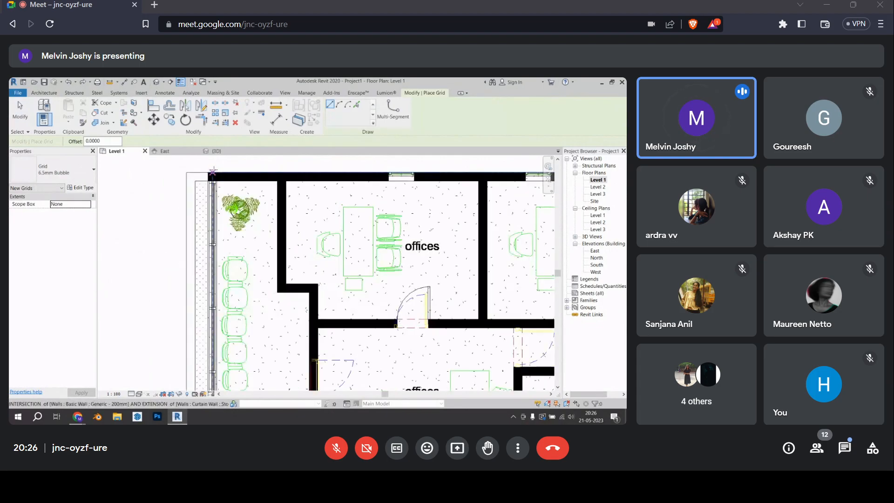
left_click(212, 159)
scroll(207, 170, "down", 4)
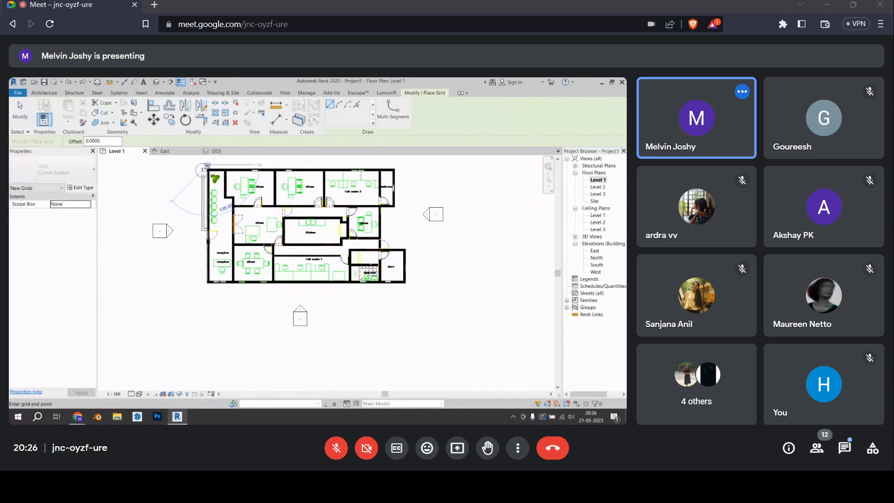
scroll(209, 294, "up", 2)
left_click(208, 293)
scroll(208, 294, "down", 2)
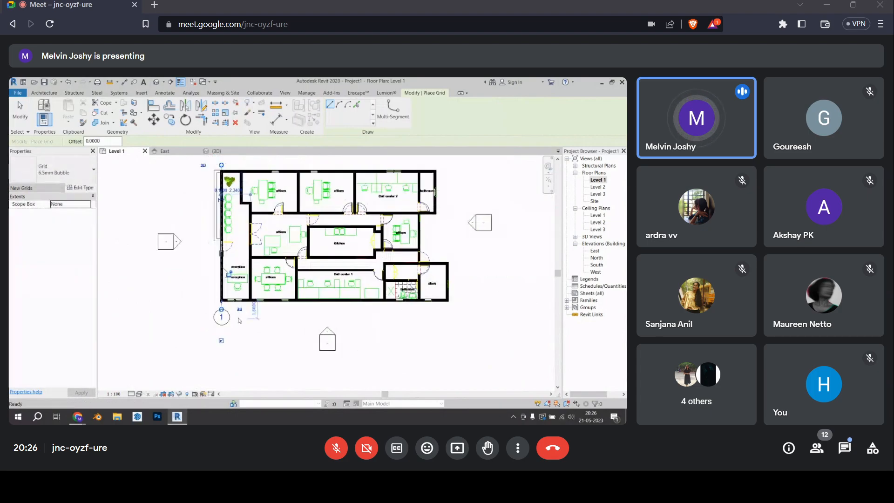
Examine how the storefront grid line aligns with the wall at the building's upper corner, and clear the selection
scroll(220, 166, "up", 5)
scroll(220, 166, "up", 1)
key("Escape")
left_click(222, 169)
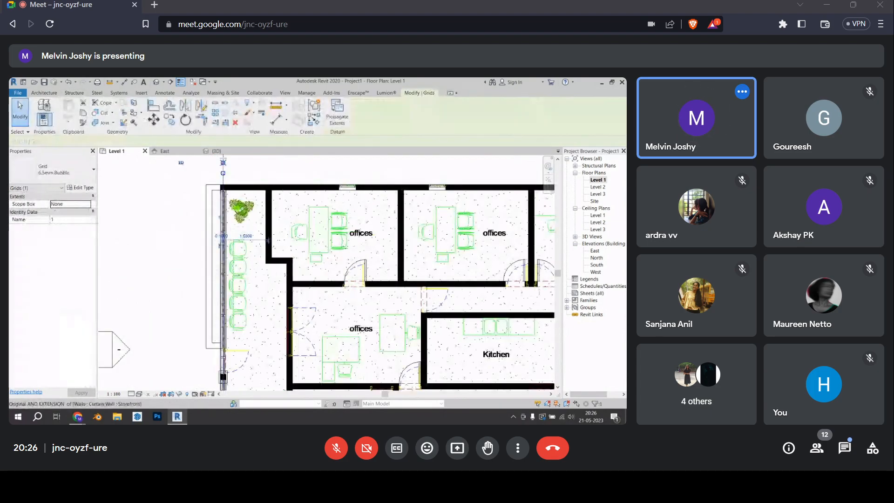
scroll(217, 167, "down", 5)
key("Escape")
scroll(224, 205, "down", 2)
Draw two vertical grid lines, one along the reception's inner wall and one along the wall between the lower office and Call center 1
left_click(555, 117)
scroll(238, 187, "up", 2)
left_click(243, 171)
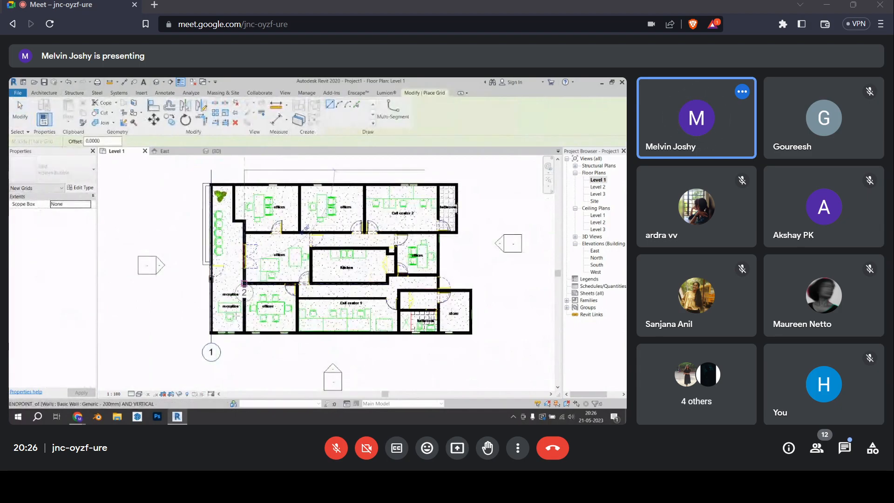
left_click(244, 343)
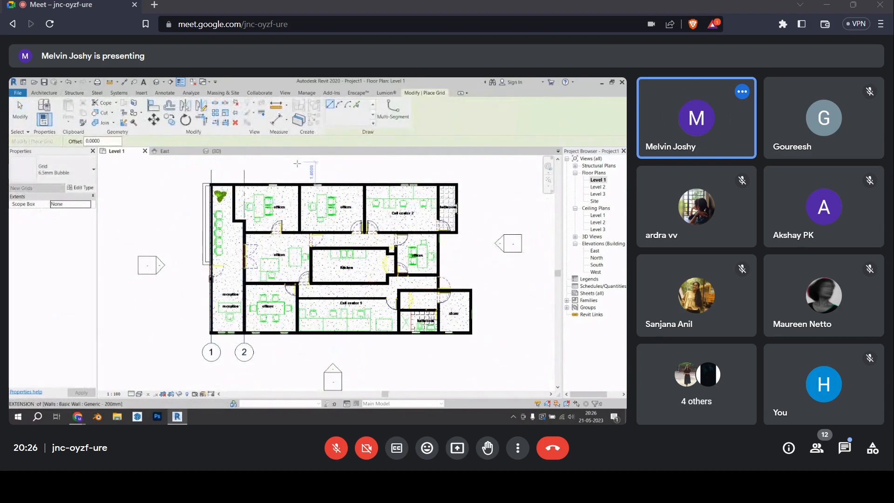
left_click(296, 165)
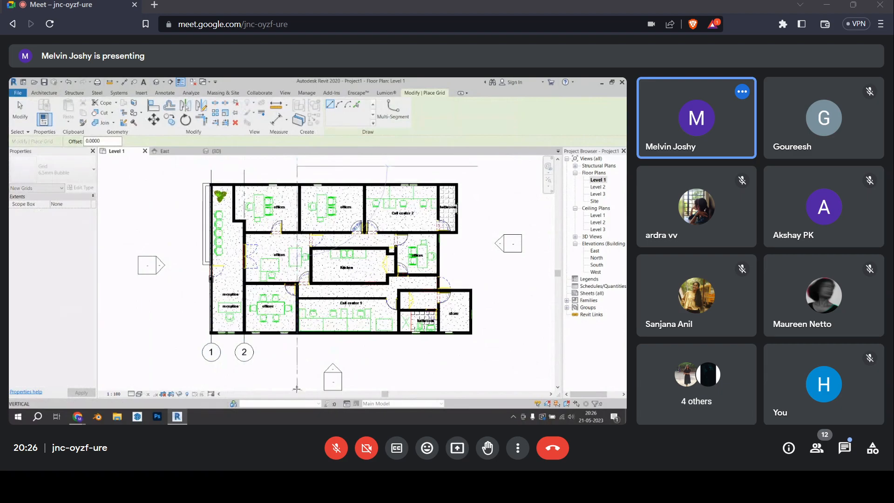
left_click(297, 344)
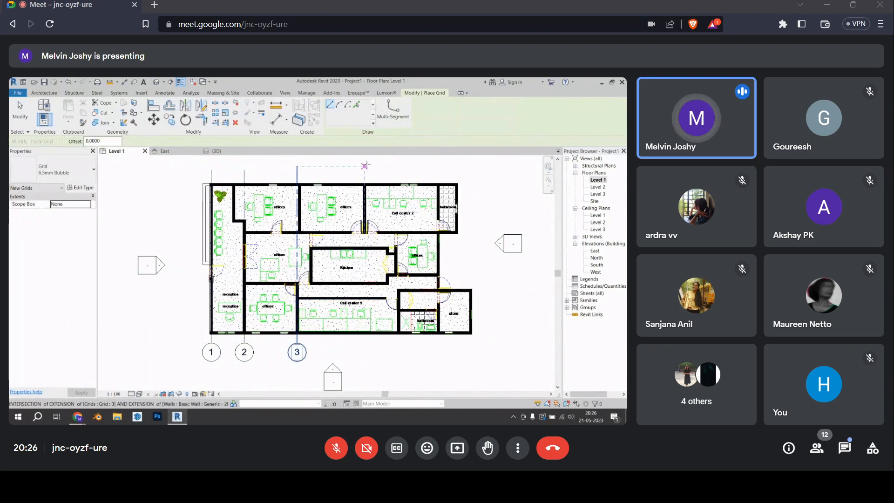
Draw vertical grid lines along the west walls of Call center 2 and the lower bathroom, and end the Grid command
left_click(364, 166)
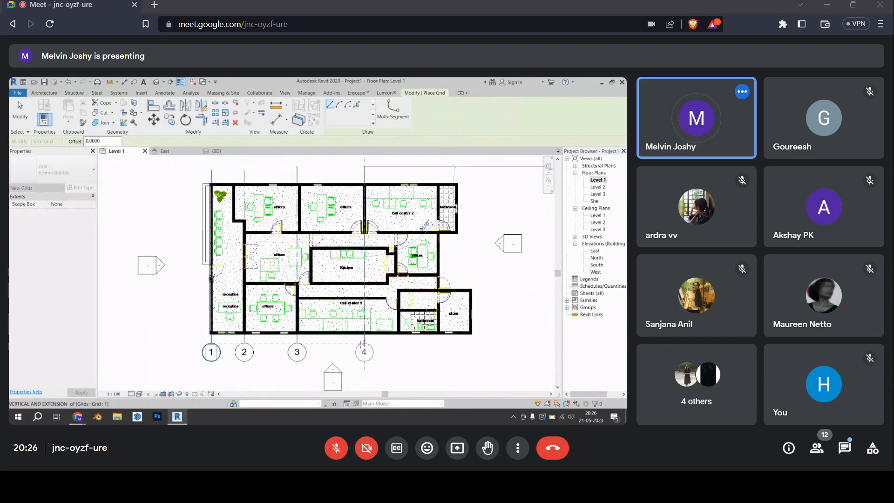
left_click(364, 343)
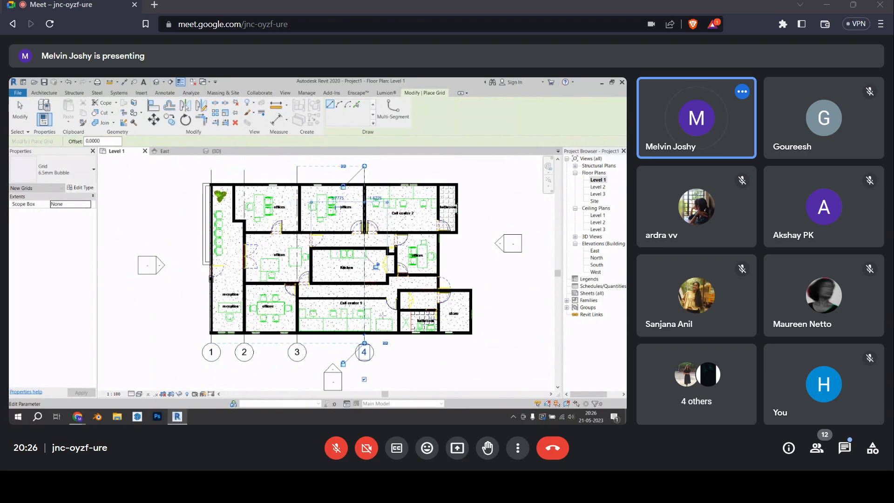
left_click(397, 344)
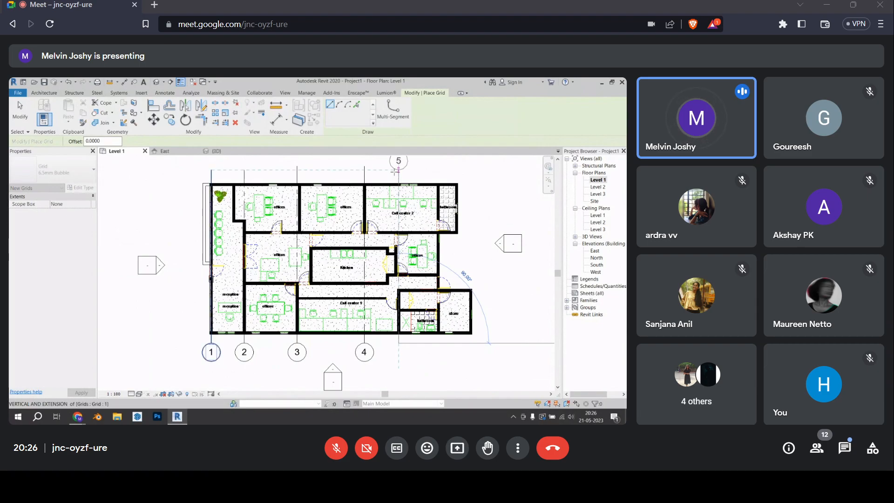
left_click(398, 170)
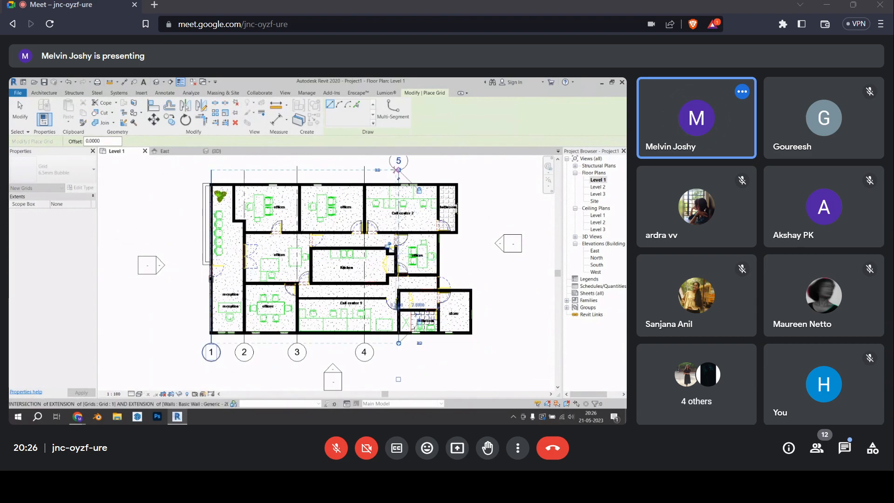
key("Escape")
key("Escape")
Select the bathroom wall's grid line, examine its lower end against the wall, and clear the selection
scroll(401, 349, "up", 4)
left_click(398, 336)
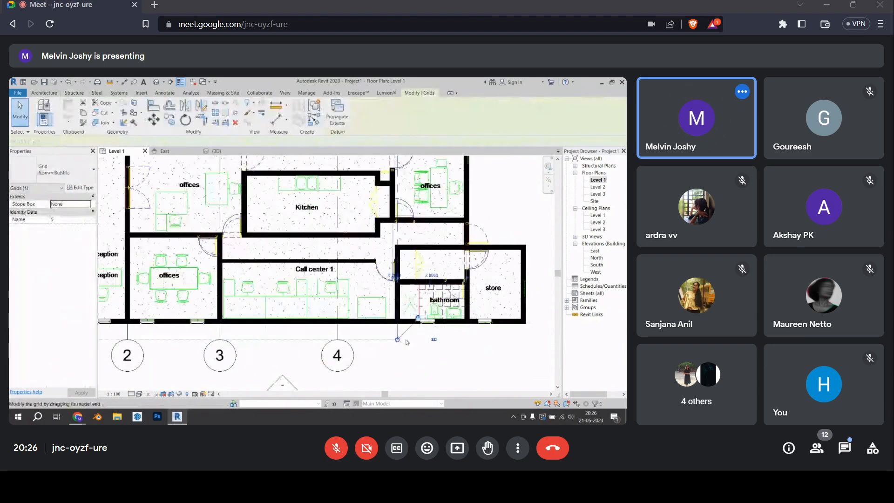
scroll(421, 343, "up", 2)
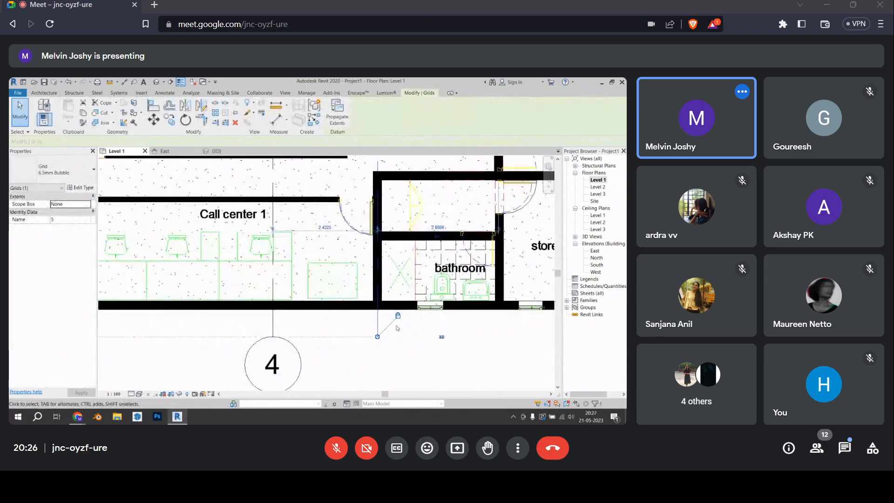
scroll(397, 328, "down", 6)
key("Escape")
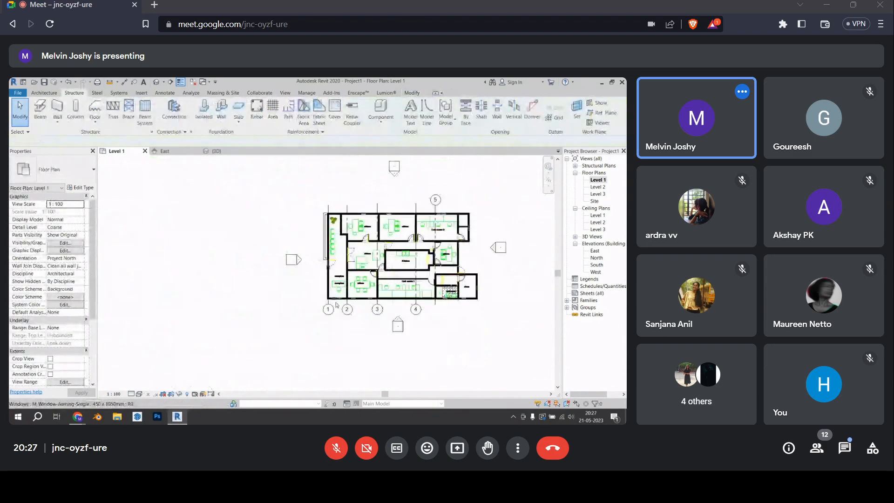
Draw a horizontal grid line along the upper exterior wall with its bubble beyond the east side, and end the Grid command
middle_click_drag(336, 305, 305, 317)
left_click(556, 118)
scroll(251, 273, "up", 2)
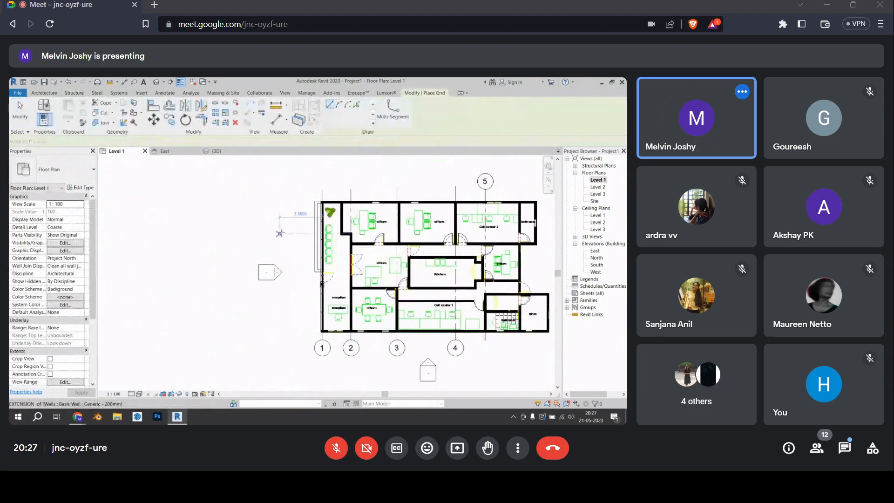
middle_click_drag(545, 196, 379, 221)
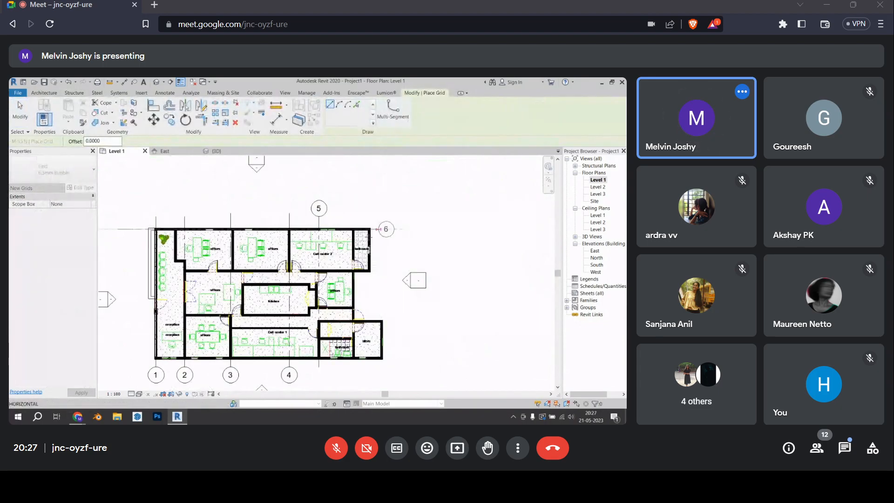
left_click(393, 229)
scroll(412, 243, "down", 3)
key("Escape")
key("Escape")
scroll(261, 273, "up", 1)
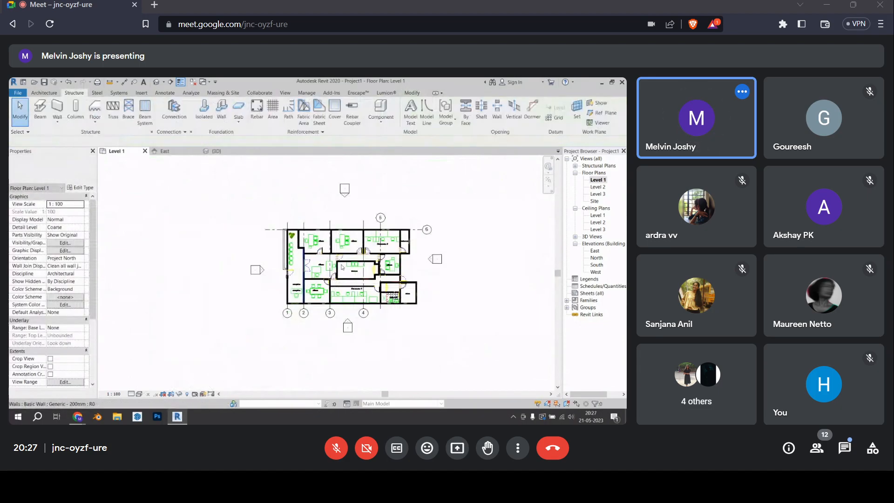
scroll(368, 252, "up", 2)
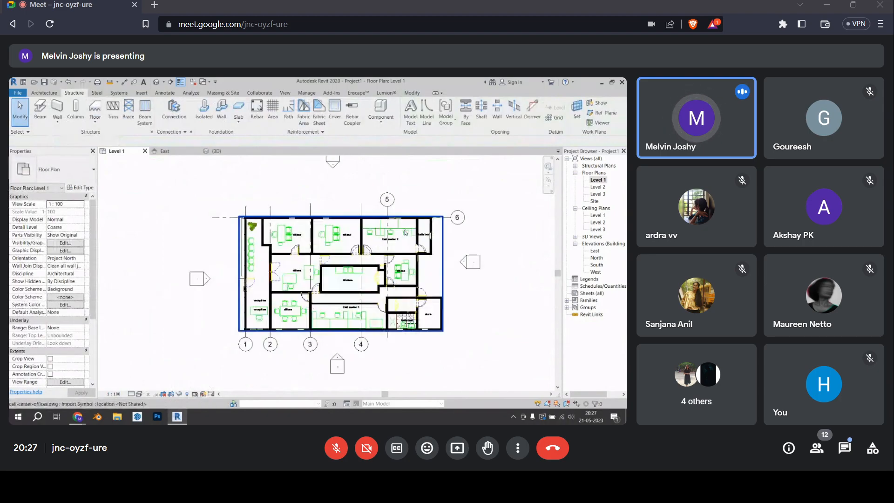
scroll(419, 272, "up", 5)
scroll(366, 247, "down", 4)
mouse_move(372, 245)
middle_mouse_down()
mouse_move(374, 274)
mouse_move(366, 253)
middle_mouse_up()
scroll(374, 274, "up", 1)
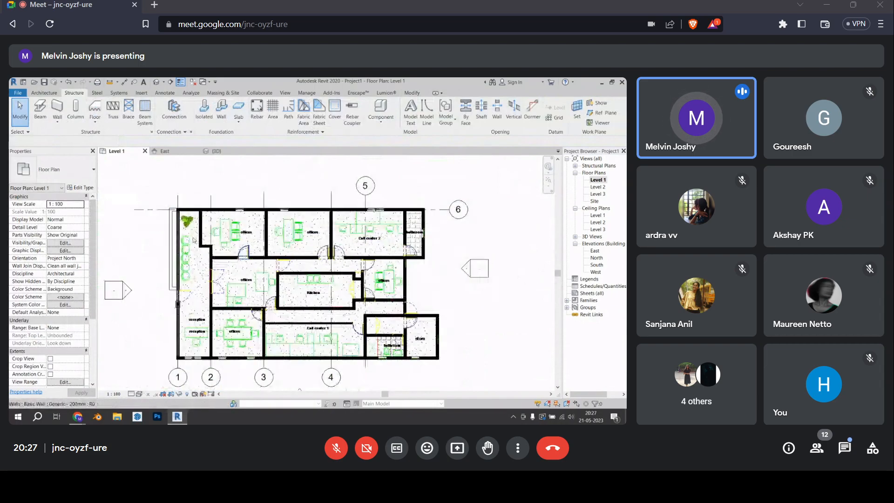
Start a new component stair with the Run option on the Level 1 floor plan
left_click(45, 93)
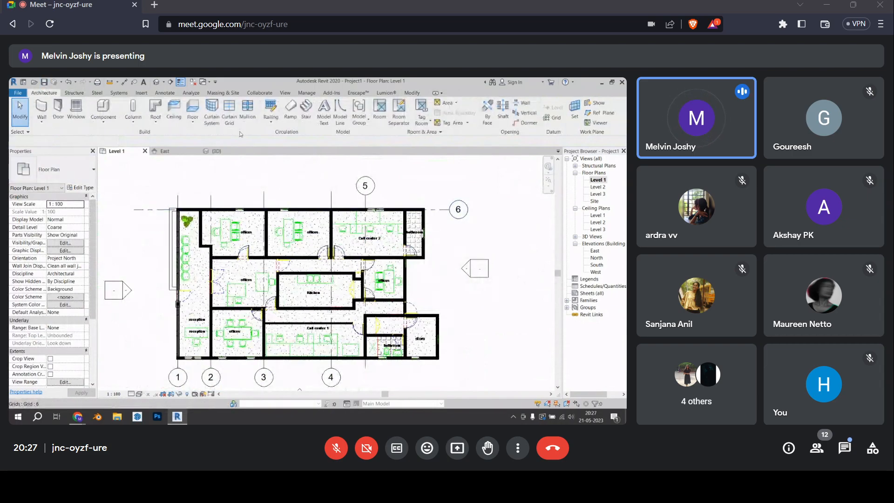
left_click(306, 112)
scroll(339, 303, "down", 3)
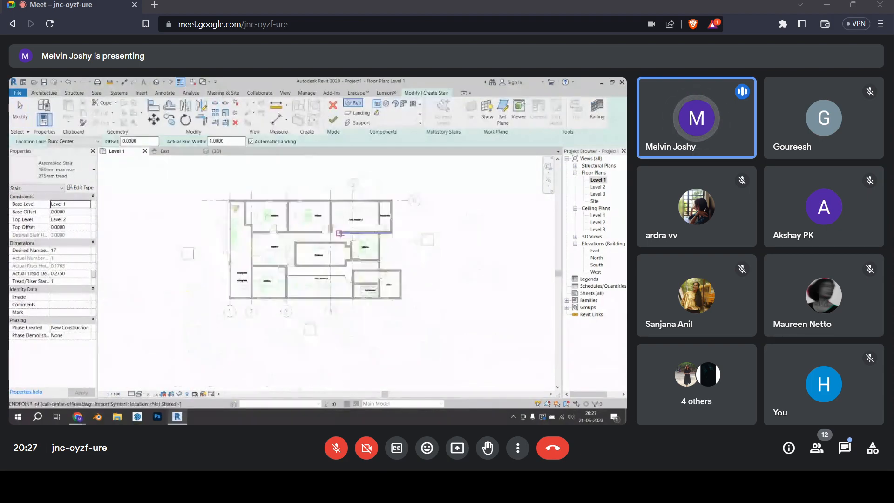
scroll(374, 319, "up", 5)
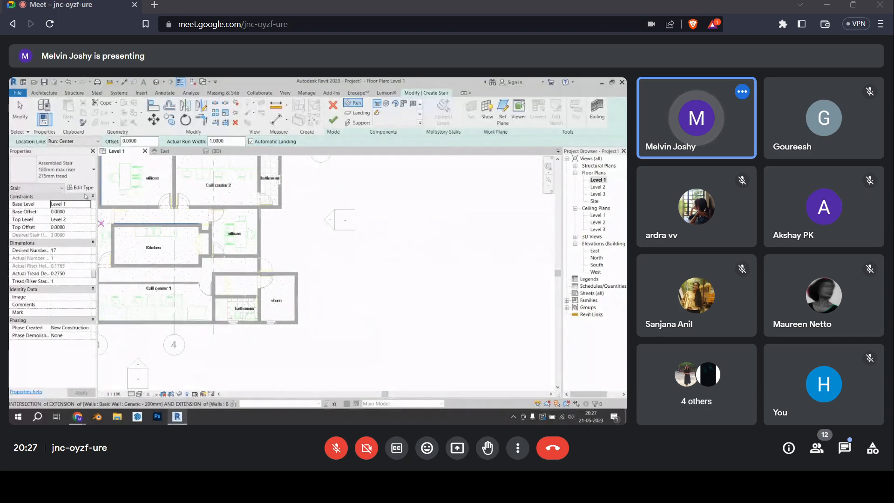
Try the Monolithic Stair and Precast Stair types, and return to the assembled 180mm max riser 275mm tread type
left_click(75, 176)
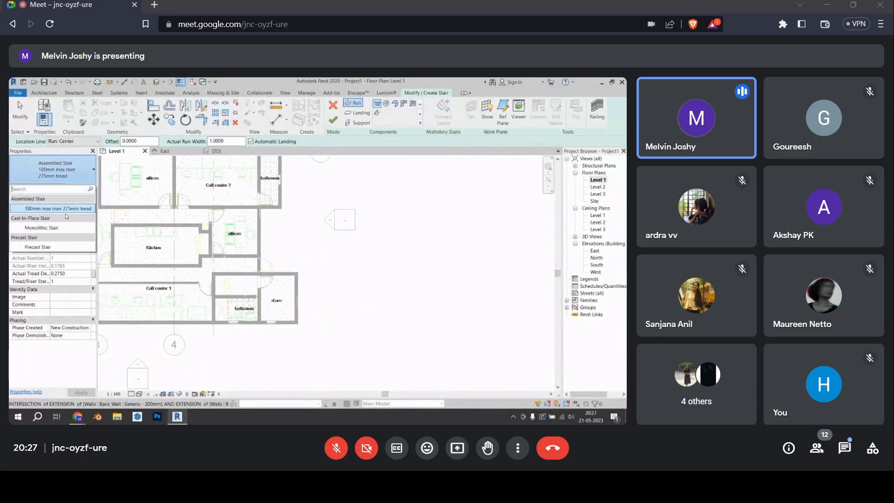
left_click(67, 228)
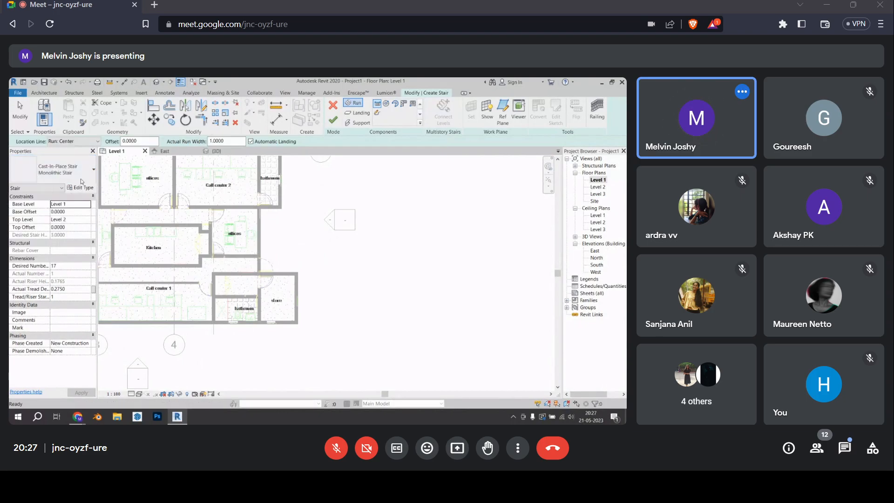
left_click(70, 173)
left_click(60, 250)
left_click(70, 161)
left_click(60, 209)
Try a full-step spiral stair run in the open area east of the store room, and undo it
middle_click_drag(406, 318, 381, 321)
scroll(407, 327, "down", 1)
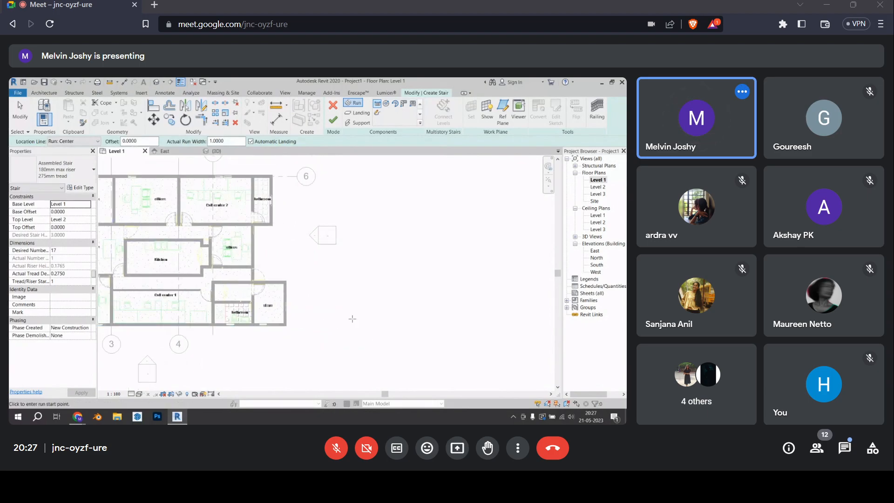
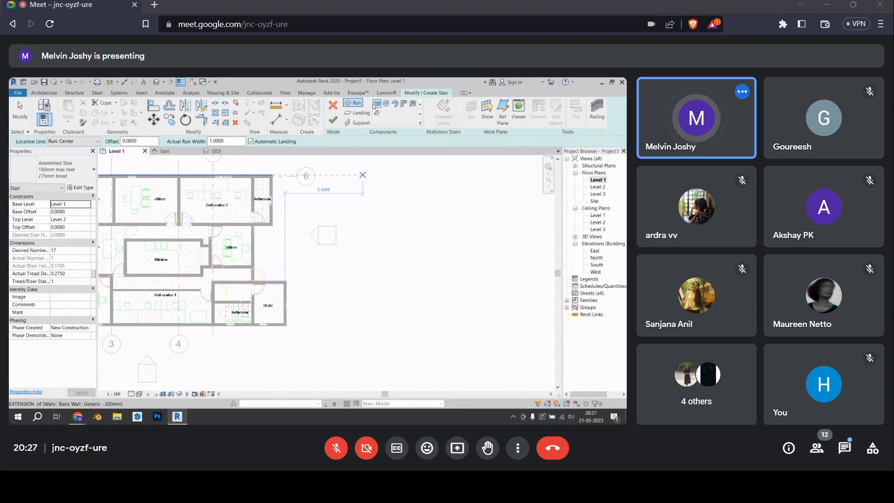
left_click(383, 111)
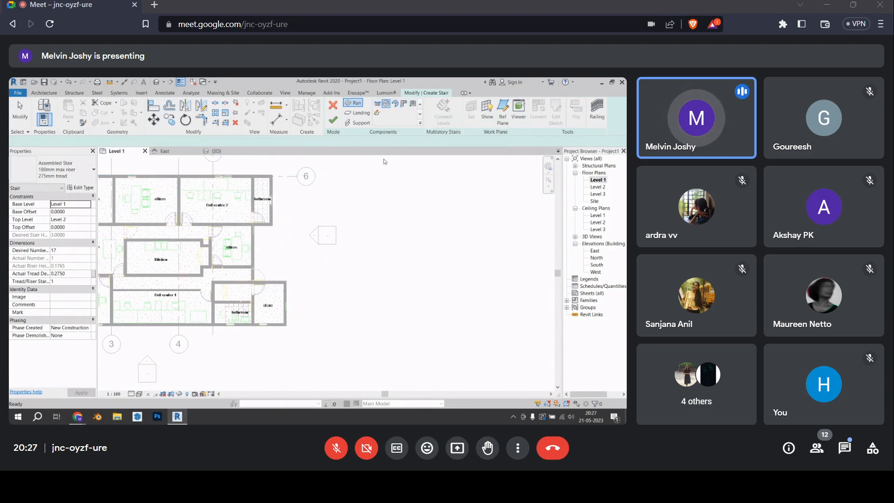
left_click(379, 303)
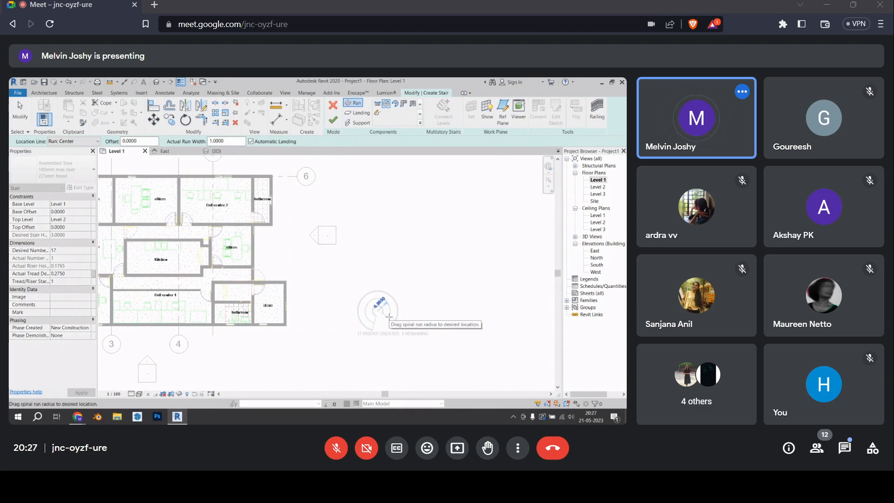
left_click(383, 319)
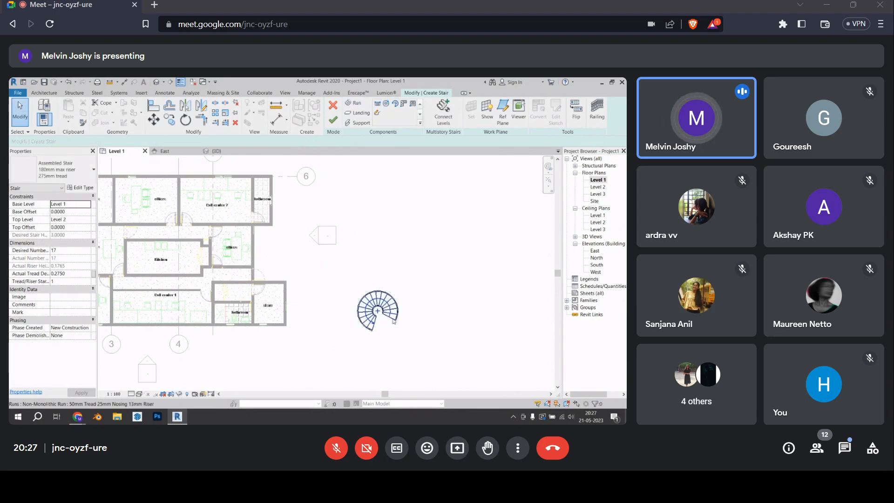
key("ctrl+z")
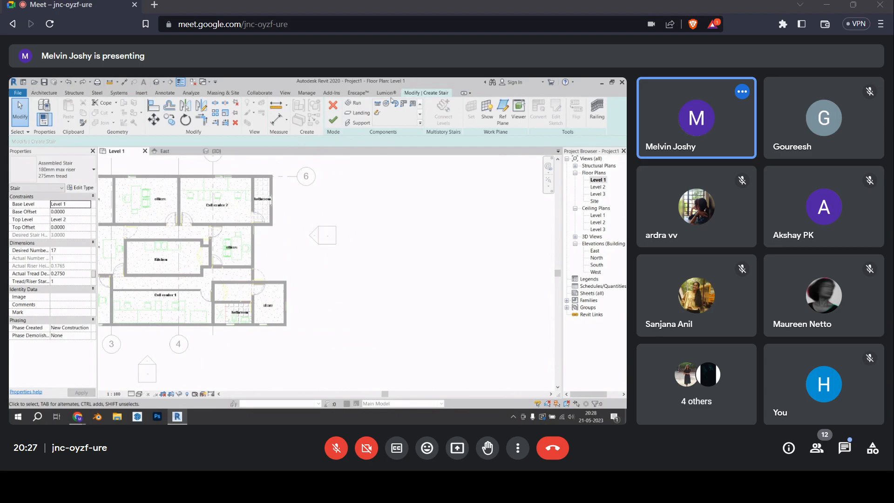
Place a full-step spiral stair run with a 1.0 m run width in the open area east of the store room
left_click(391, 102)
left_click(376, 319)
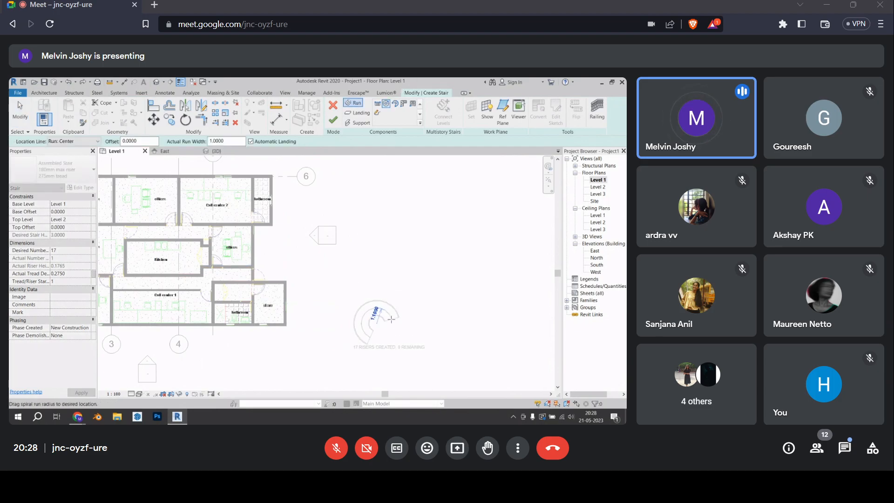
key("Return")
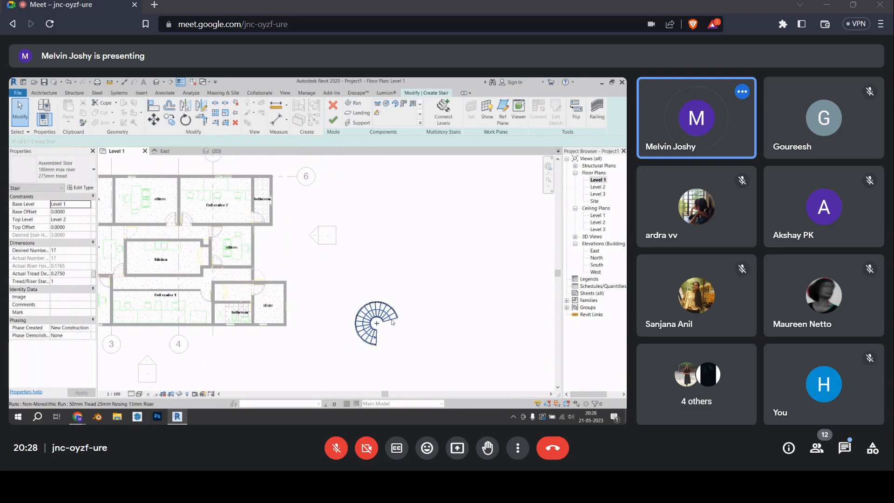
scroll(402, 345, "up", 2)
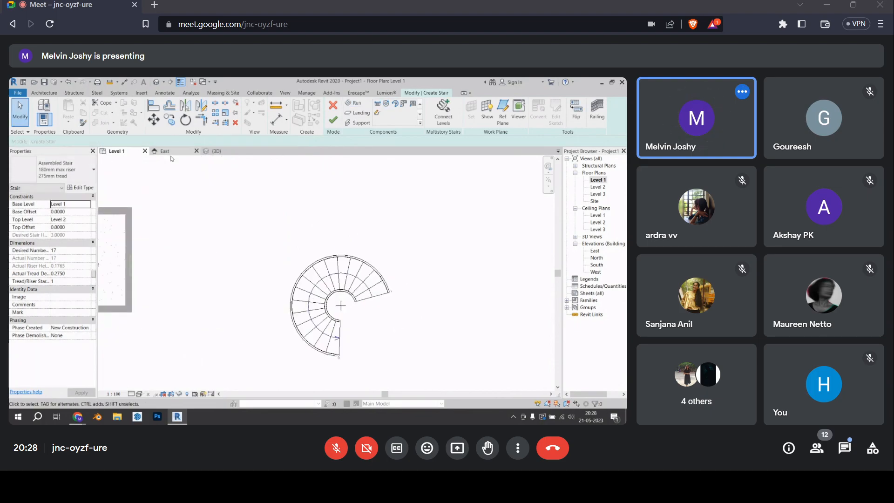
Check the trial spiral run in the 3D view and delete it
left_click(217, 152)
scroll(450, 265, "down", 4)
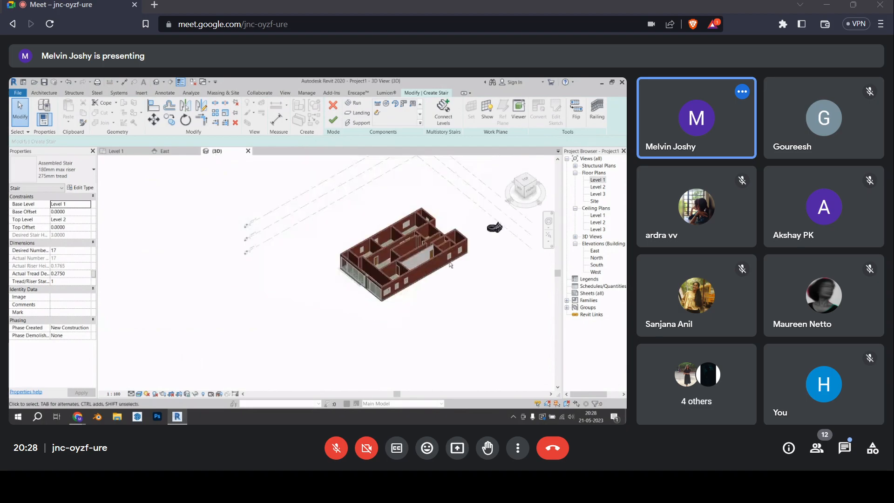
scroll(503, 238, "up", 3)
middle_click_drag(324, 257, 392, 254, "shift")
left_click_drag(360, 233, 359, 231)
key("Delete")
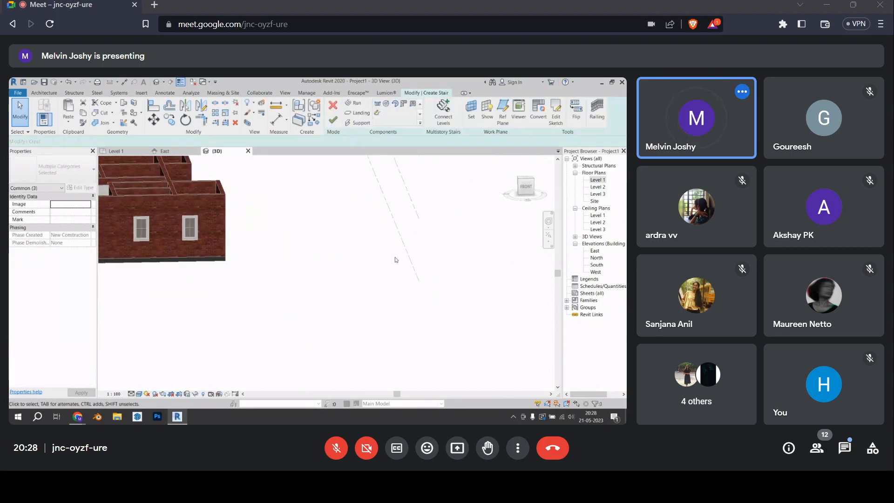
Place a full-step spiral stair run in Call center 2 beside the bathroom on the Level 1 floor plan, and finish the stair
double_click(598, 180)
scroll(281, 270, "down", 4)
middle_click_drag(281, 269, 361, 283)
scroll(250, 247, "up", 5)
scroll(206, 253, "down", 1)
middle_click_drag(227, 224, 305, 309)
middle_click_drag(334, 236, 319, 246)
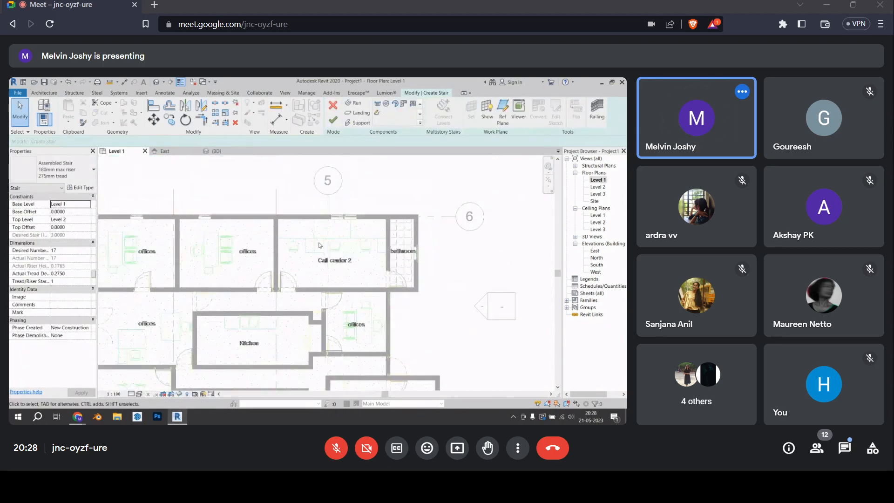
left_click(385, 106)
scroll(368, 301, "up", 3)
left_click(378, 247)
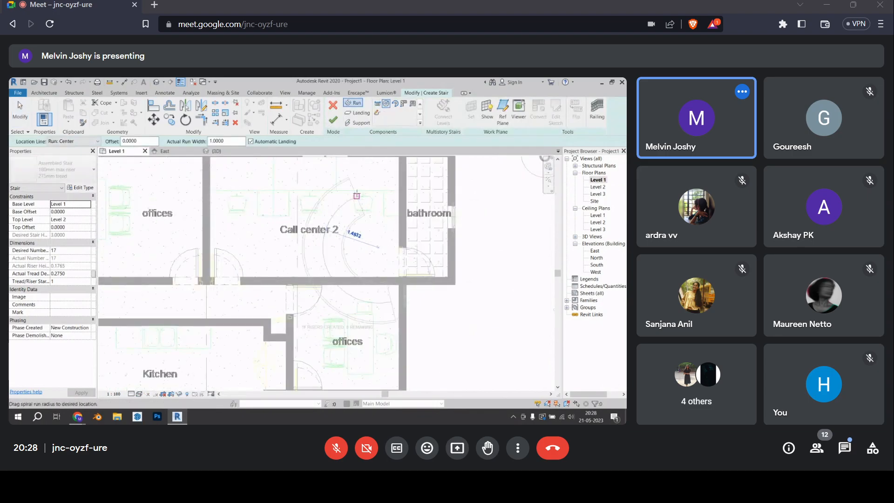
scroll(355, 246, "down", 2)
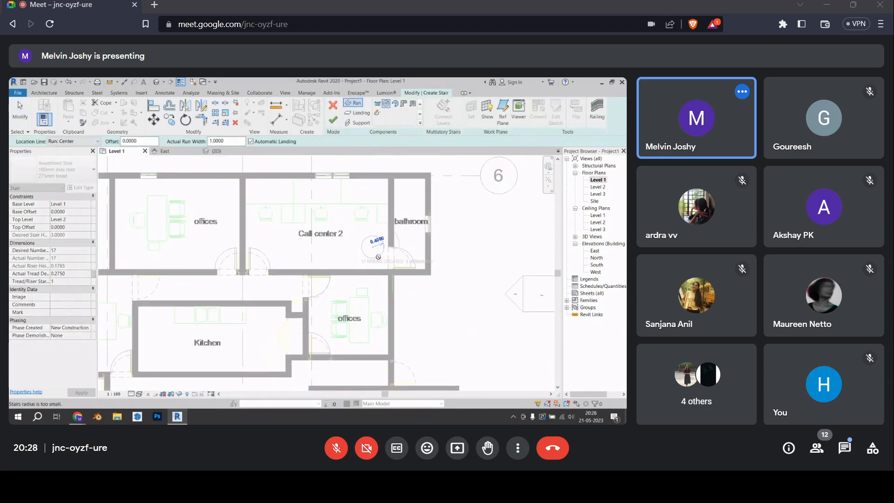
scroll(341, 238, "up", 2)
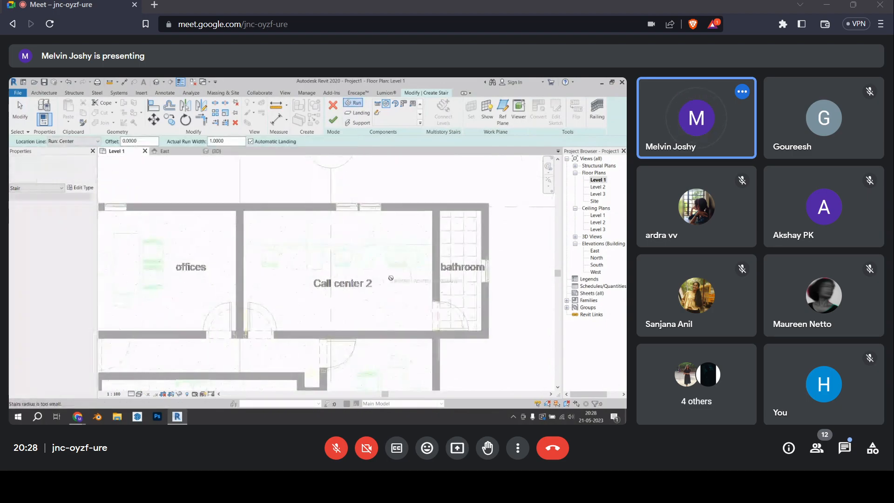
left_click(378, 251)
left_click(334, 120)
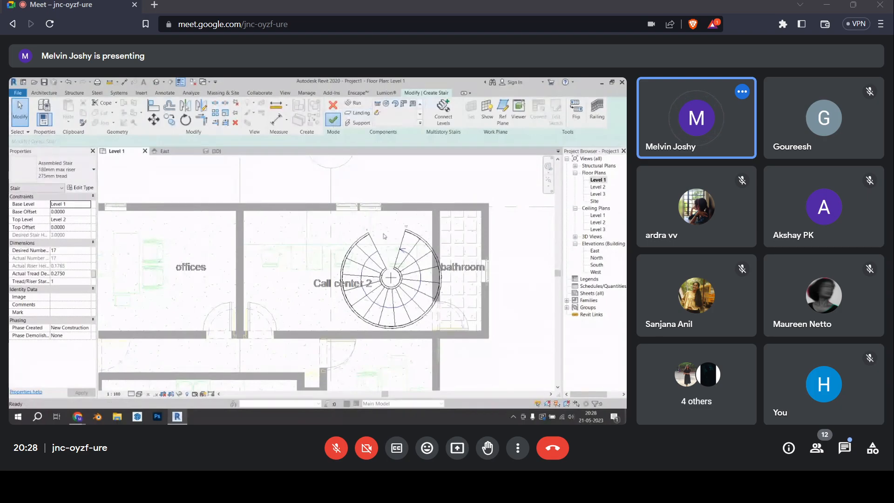
Move the spiral stair in the 3D view so that it sits inside Call center 2, clear of the bathroom wall
left_click(204, 153)
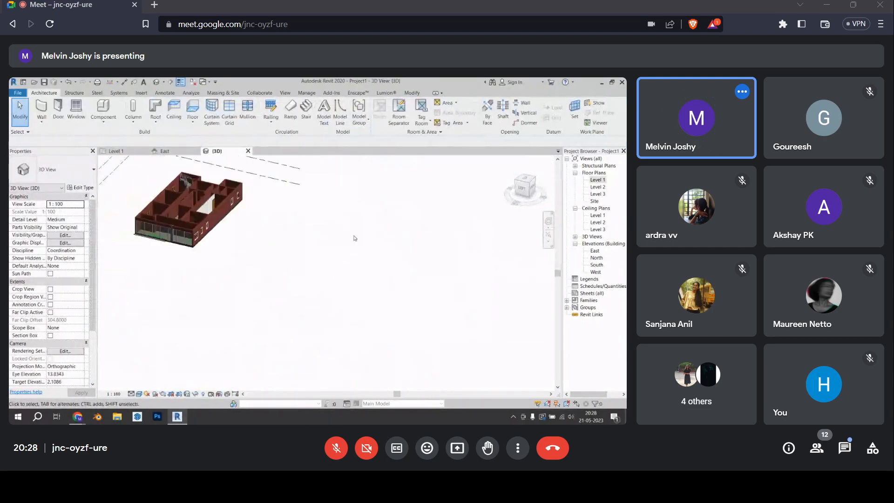
scroll(252, 236, "up", 8)
left_click(251, 237)
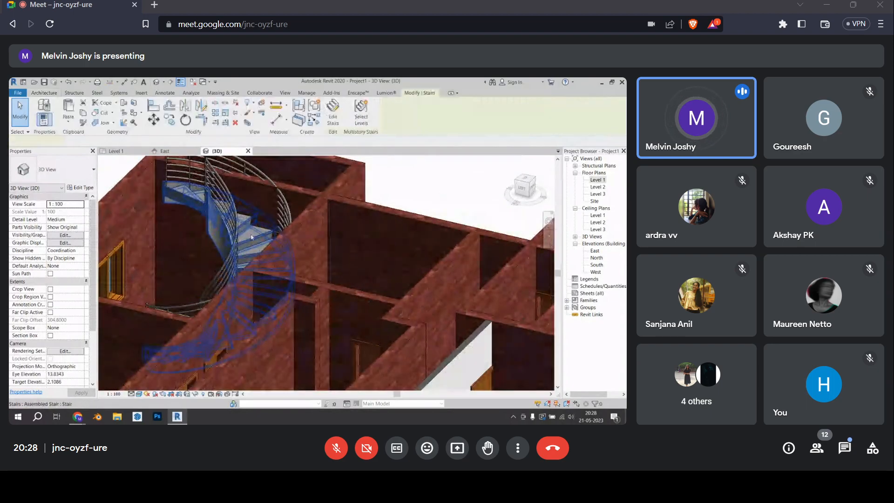
scroll(251, 237, "down", 3)
middle_click_drag(251, 236, 243, 307, "shift")
scroll(267, 295, "down", 3)
mouse_move(262, 276)
left_mouse_down()
mouse_move(248, 282)
mouse_move(263, 284)
left_mouse_up()
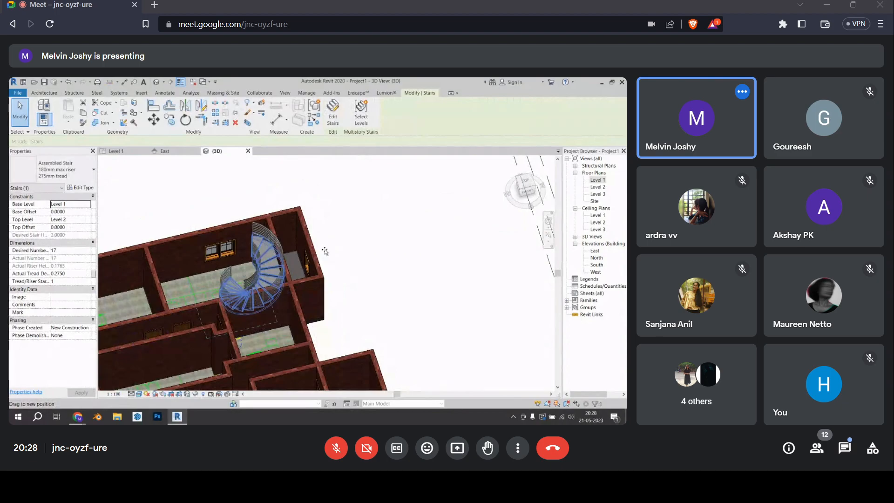
middle_click_drag(280, 298, 200, 326, "shift")
Set the spiral stair's Top Level to Level 3 from the Level 1 floor plan and check the stair in the 3D view
double_click(604, 180)
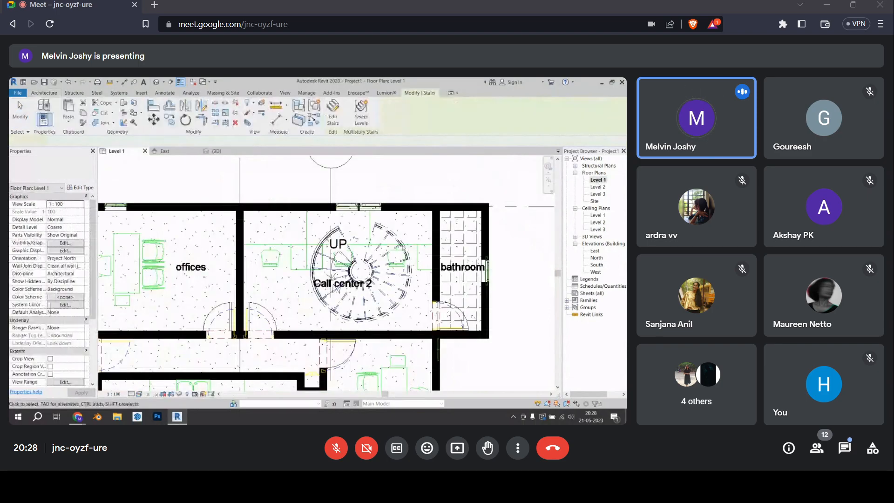
scroll(367, 263, "down", 1)
middle_click_drag(373, 289, 432, 284)
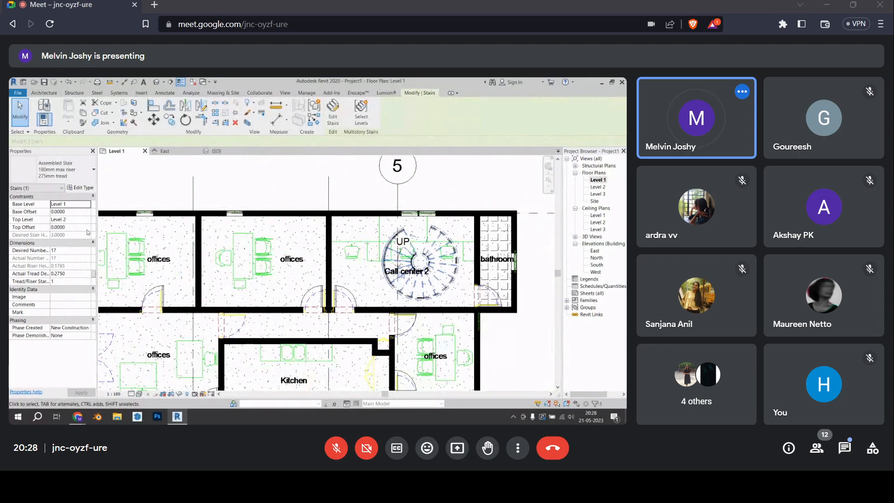
left_click(88, 220)
left_click(77, 247)
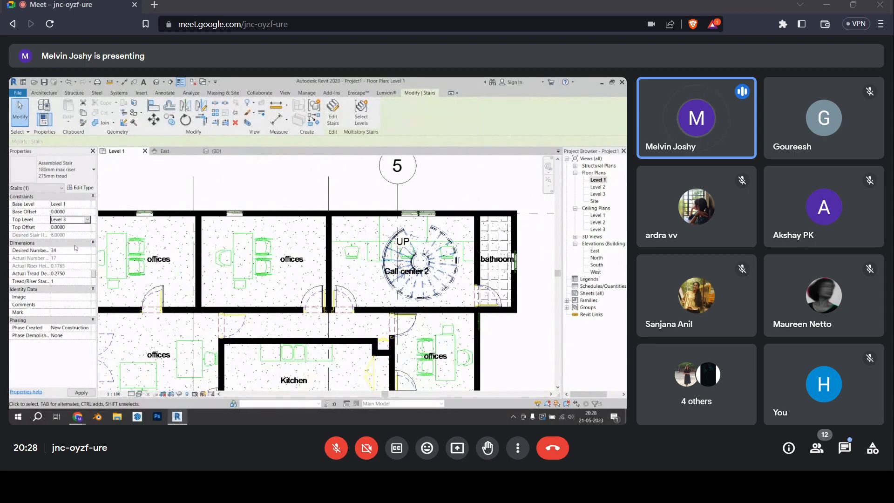
left_click(358, 275)
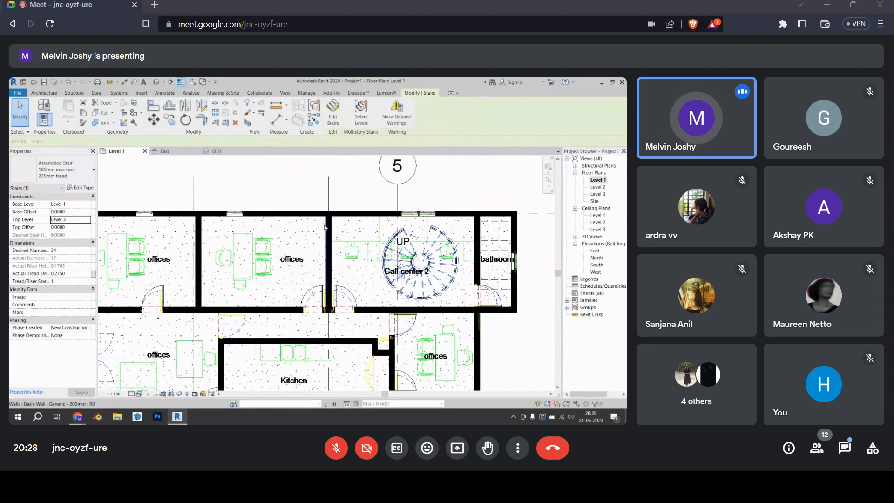
left_click(217, 151)
middle_click_drag(400, 261, 314, 276, "shift")
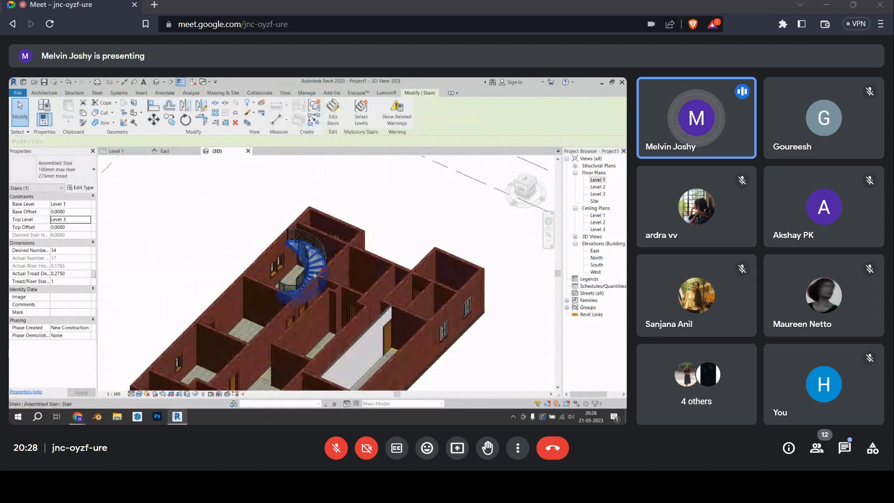
key("Escape")
scroll(314, 291, "down", 2)
middle_click_drag(349, 302, 320, 314, "shift")
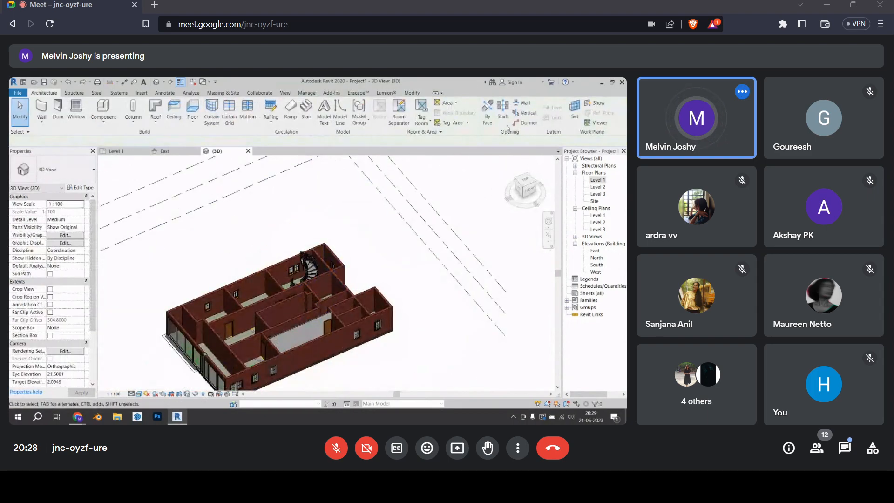
Start a new stair with its Top Level set to Level 3 and open the Level 1 floor plan for placing it
left_click(306, 111)
scroll(356, 282, "down", 2)
middle_click_drag(431, 308, 326, 321, "shift")
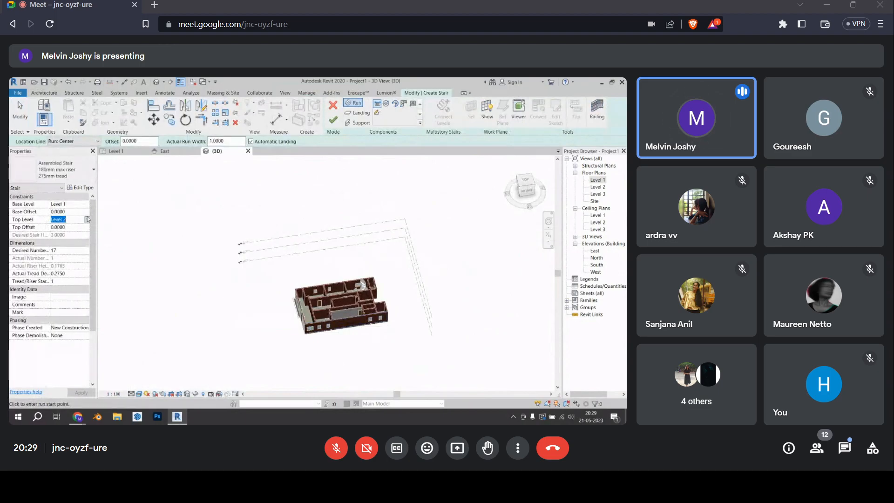
left_click(87, 219)
left_click(73, 247)
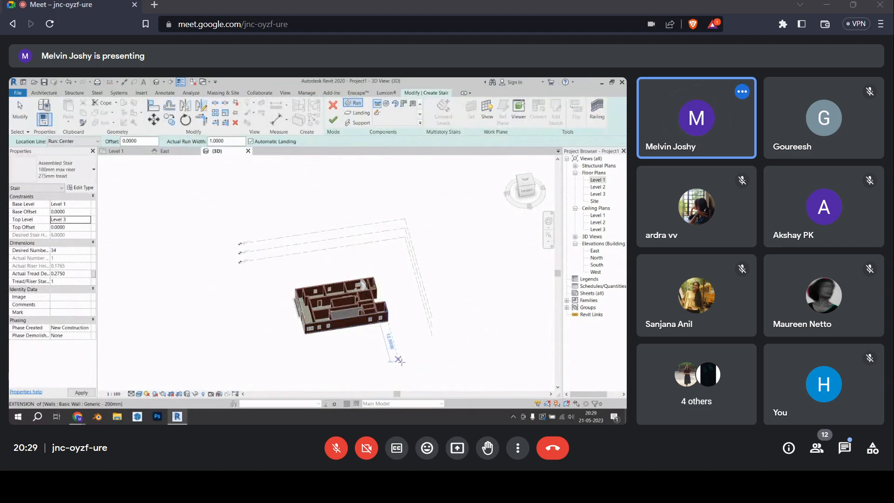
left_click(410, 365)
key("Escape")
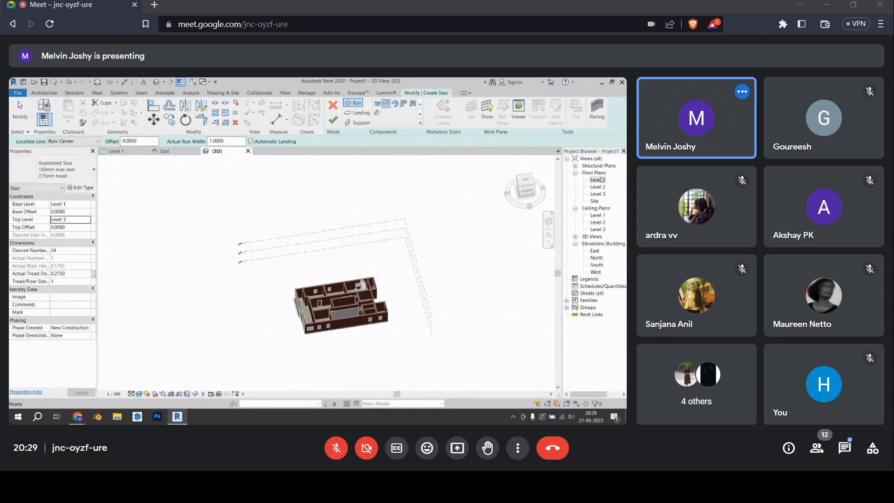
double_click(599, 180)
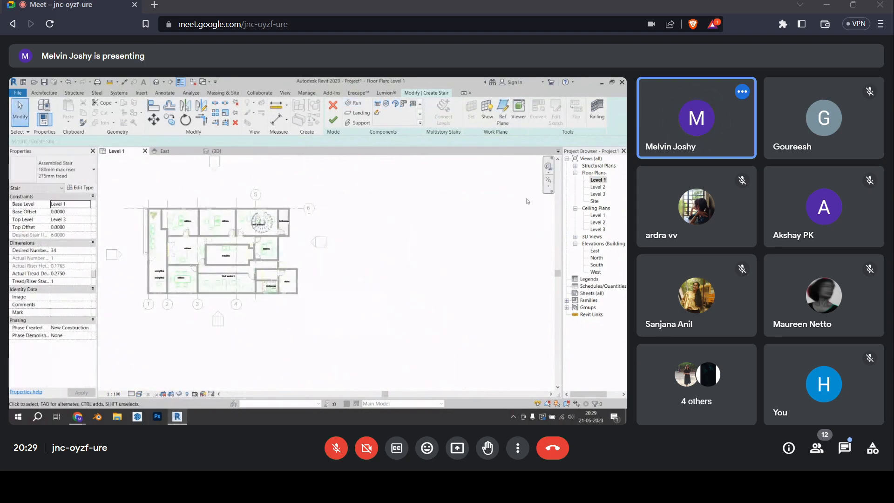
Sketch a full-step spiral stair run in the empty area east of the building plan
left_click(388, 104)
left_click(380, 308)
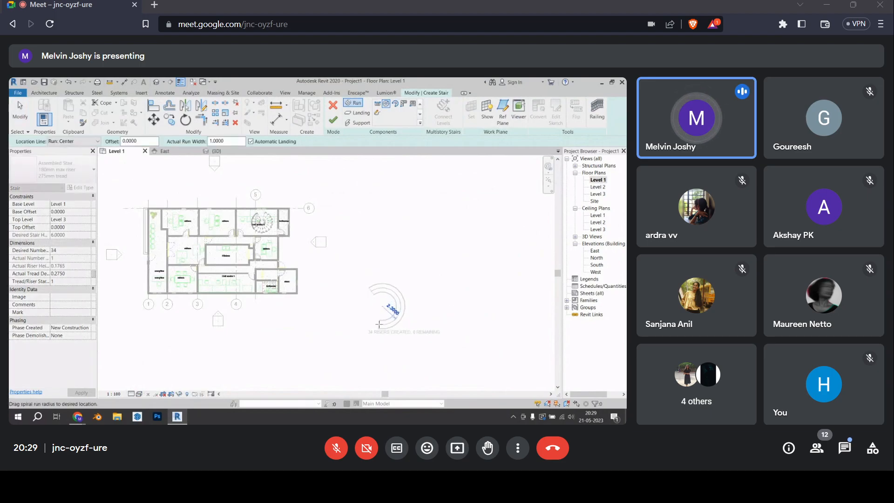
left_click(403, 322)
key("Escape")
Delete the spiral run beside the building in the 3D view, and return to the Level 1 floor plan
left_click(217, 151)
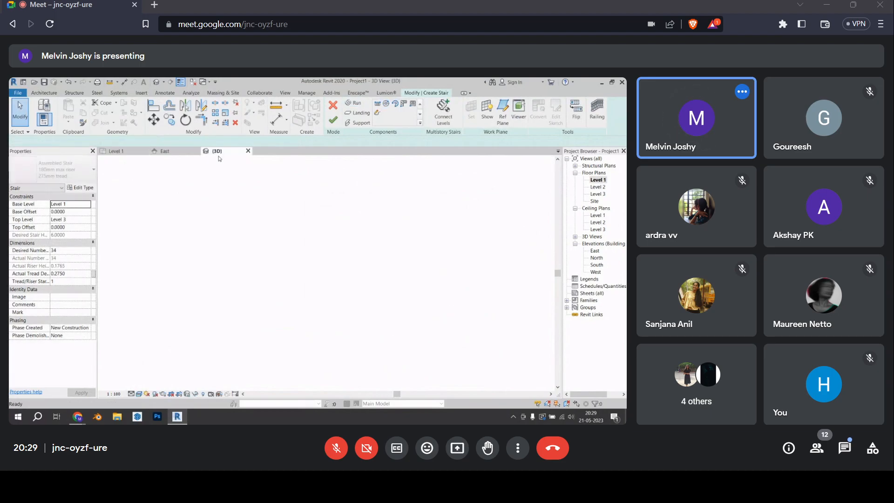
middle_click_drag(483, 350, 423, 279, "shift")
left_click_drag(421, 280, 409, 262)
key("Delete")
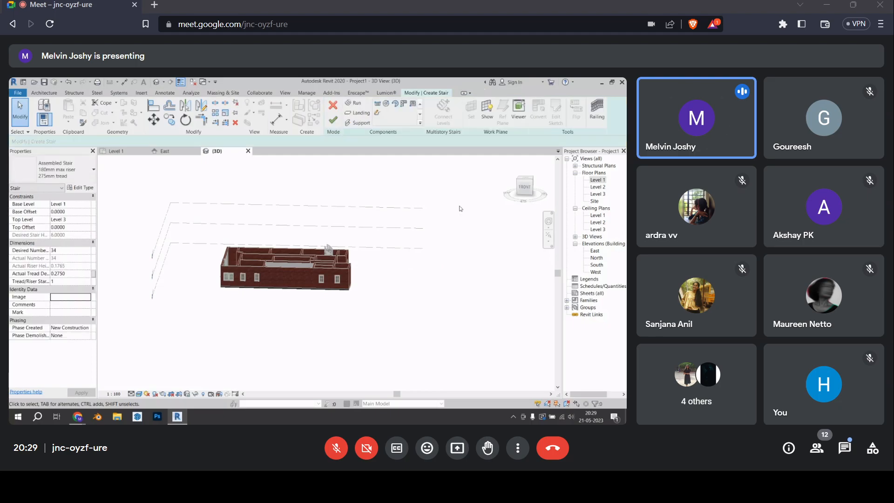
scroll(334, 258, "up", 2)
middle_click_drag(334, 258, 354, 317, "shift")
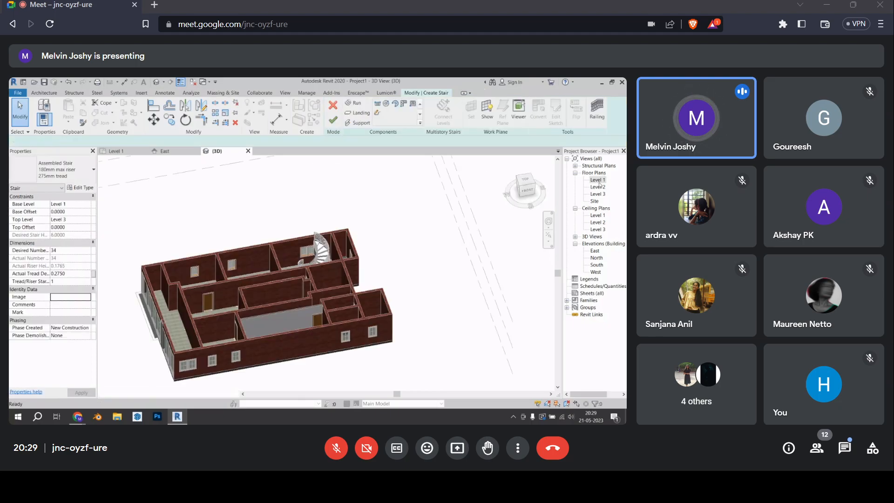
double_click(597, 180)
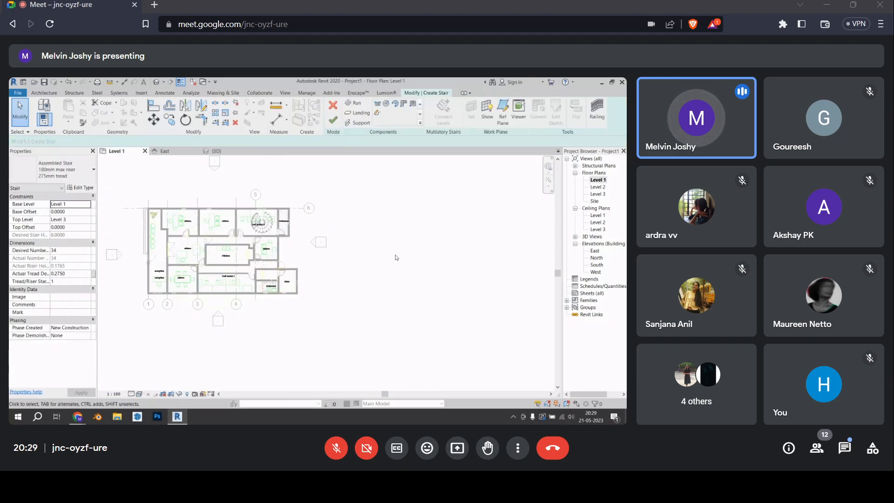
Choose a straight stair run and set the stair type's maximum riser height to 0.15 and minimum tread depth to 0.3
left_click(377, 104)
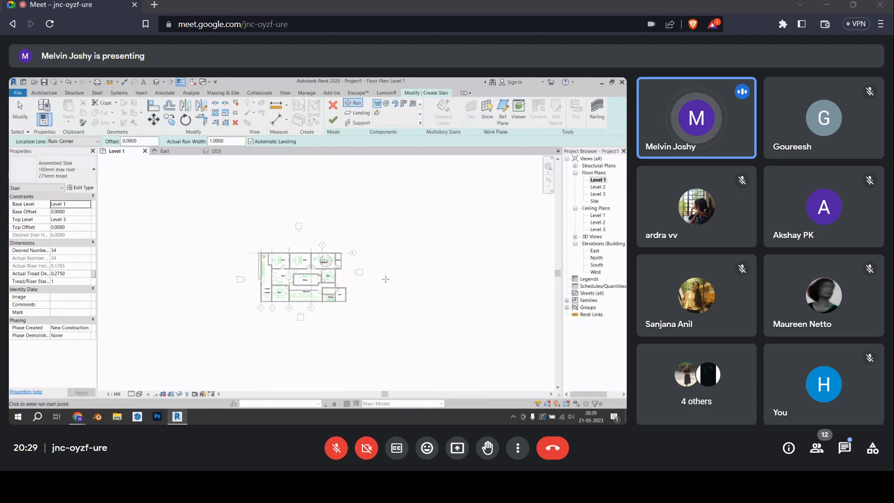
scroll(399, 303, "up", 2)
scroll(341, 285, "up", 1)
middle_click_drag(346, 286, 386, 297)
scroll(421, 307, "up", 2)
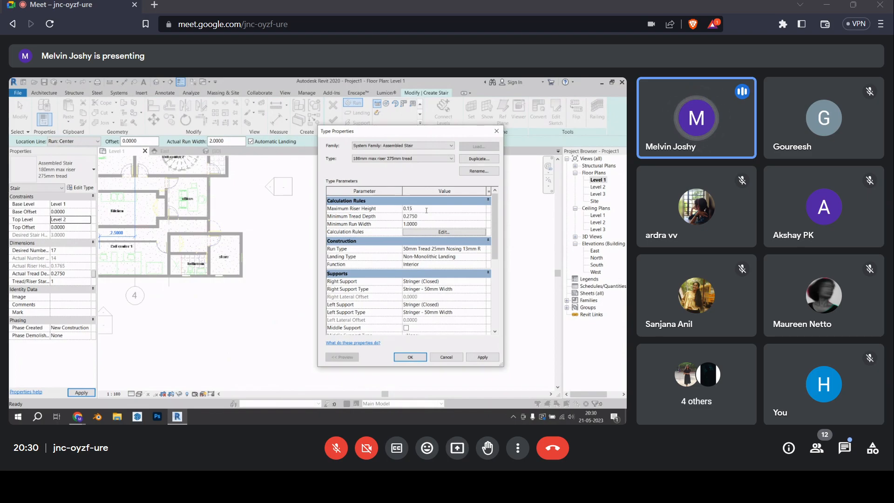
left_click(425, 224)
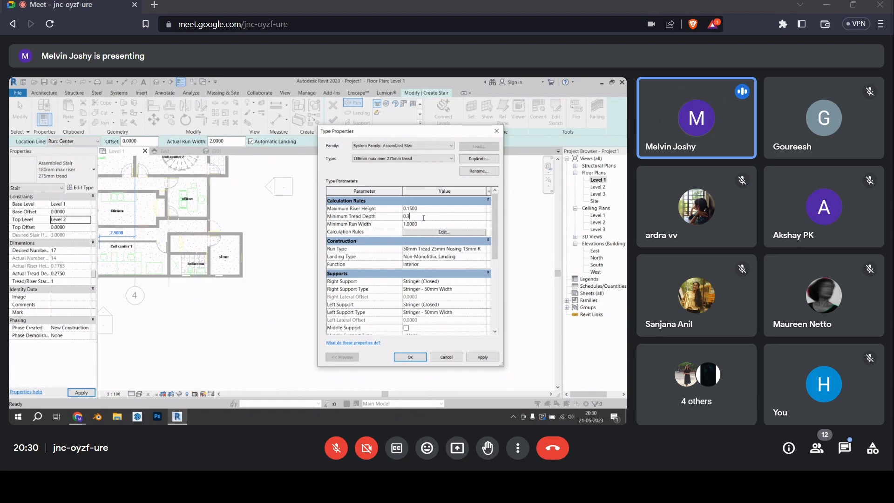
left_click(416, 359)
left_click(345, 274)
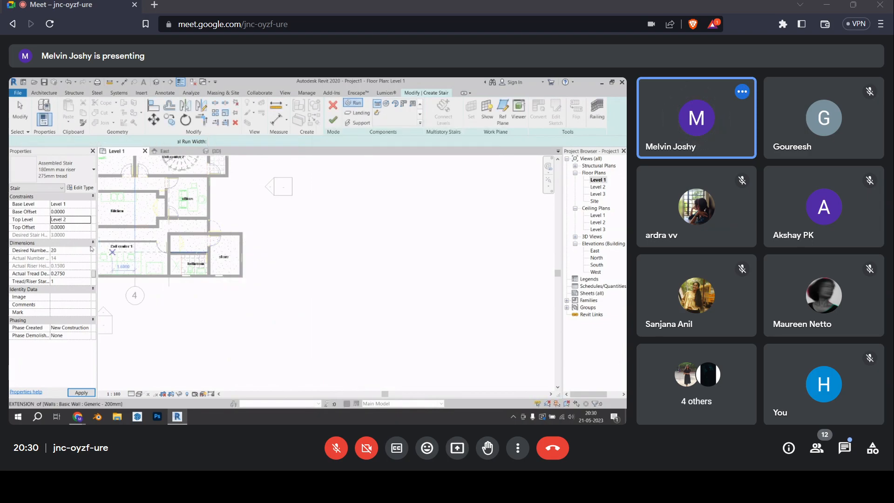
Review the stair type's parameters and its calculation rules
middle_click_drag(331, 295, 361, 325)
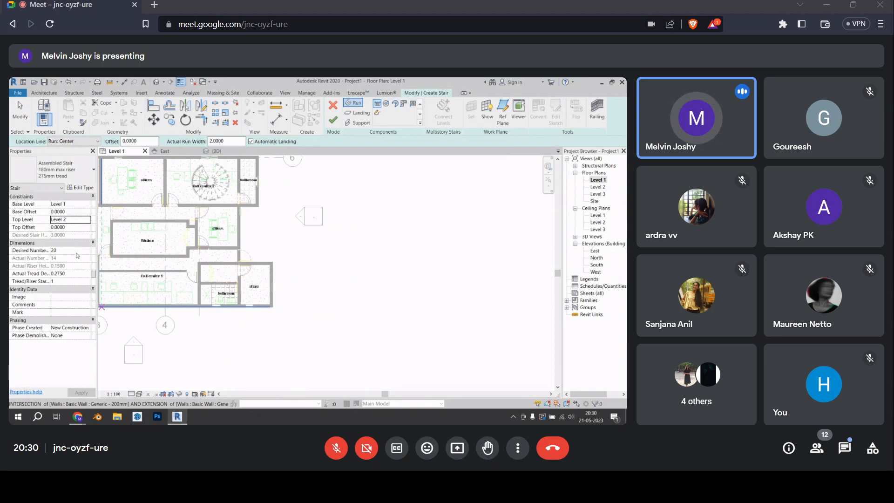
left_click(84, 187)
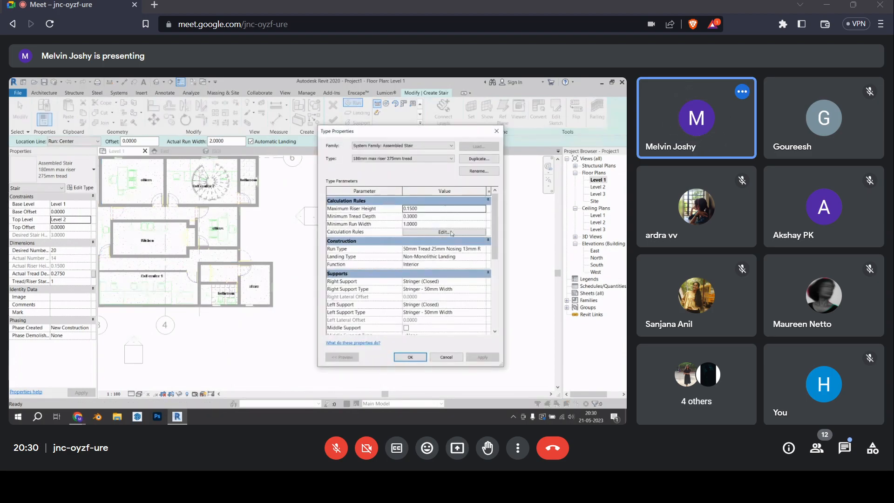
left_click(443, 232)
left_click(406, 350)
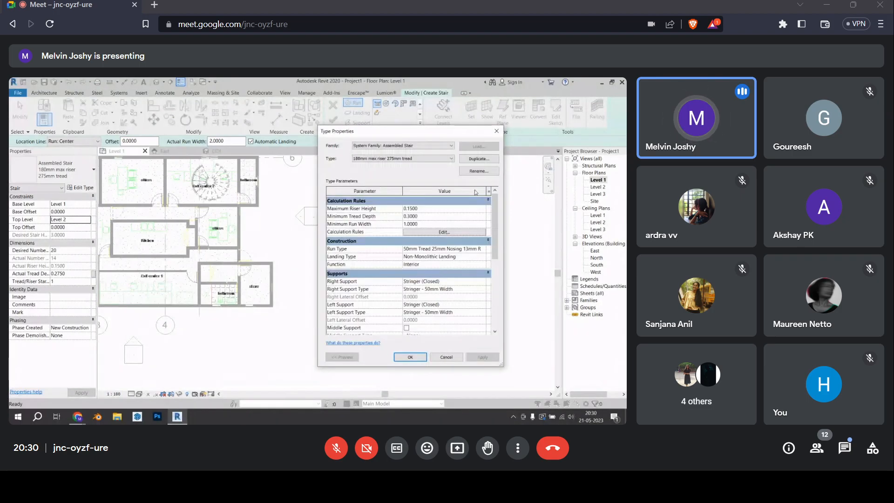
left_click(496, 131)
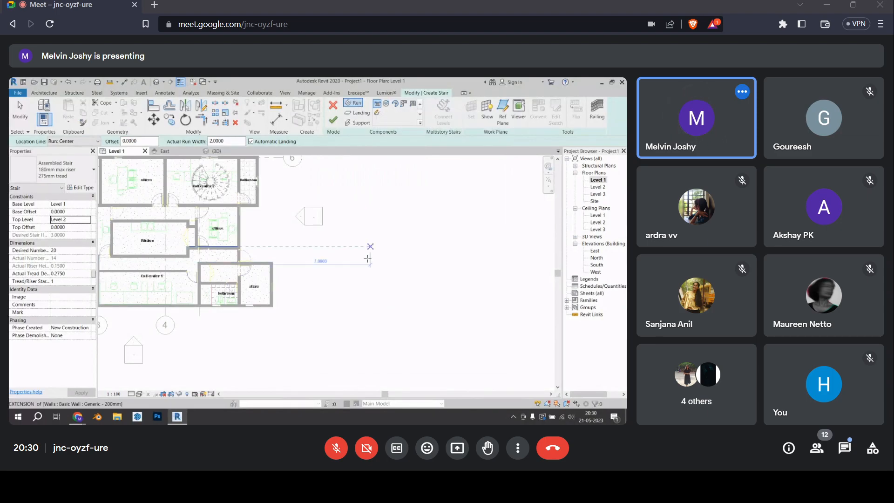
Sketch an L-shaped stair east of the building, with a 10-riser northward run, an automatic landing and a 10-riser eastward run
left_click(336, 308)
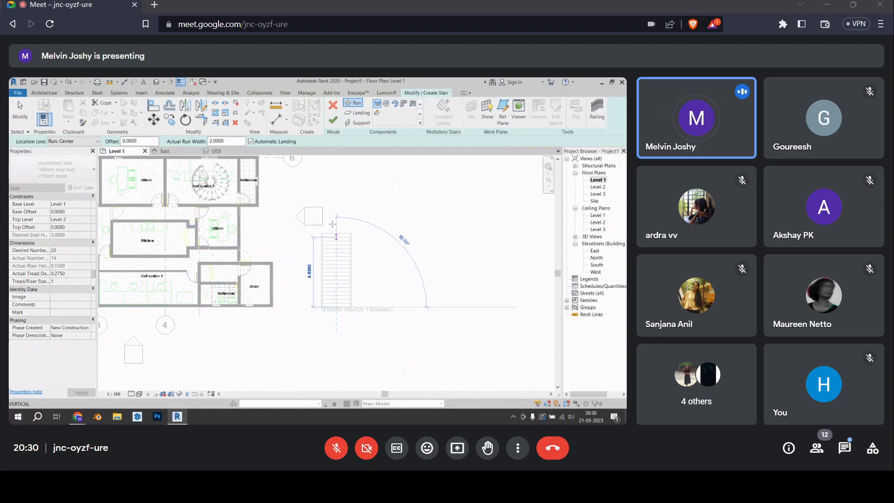
left_click(335, 269)
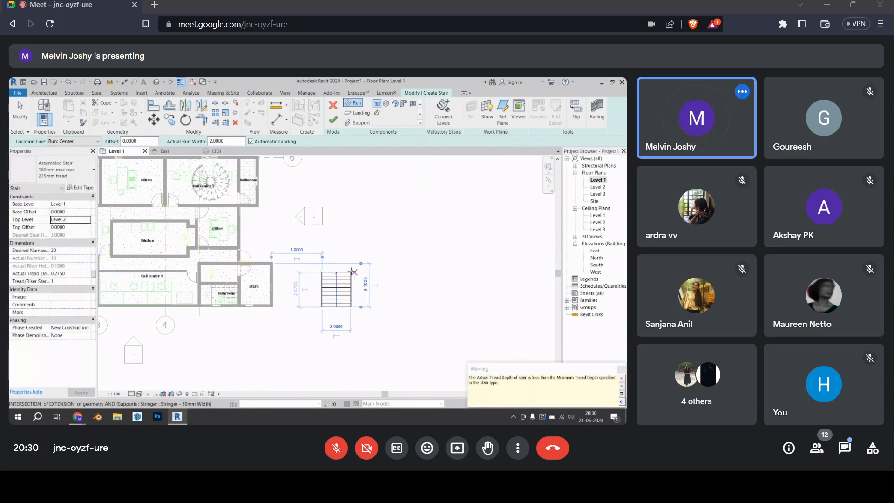
scroll(352, 270, "up", 1)
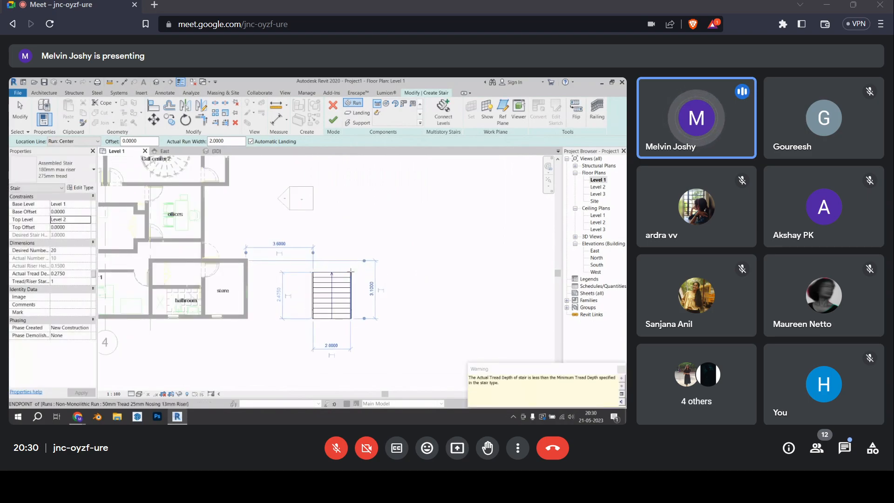
left_click(351, 243)
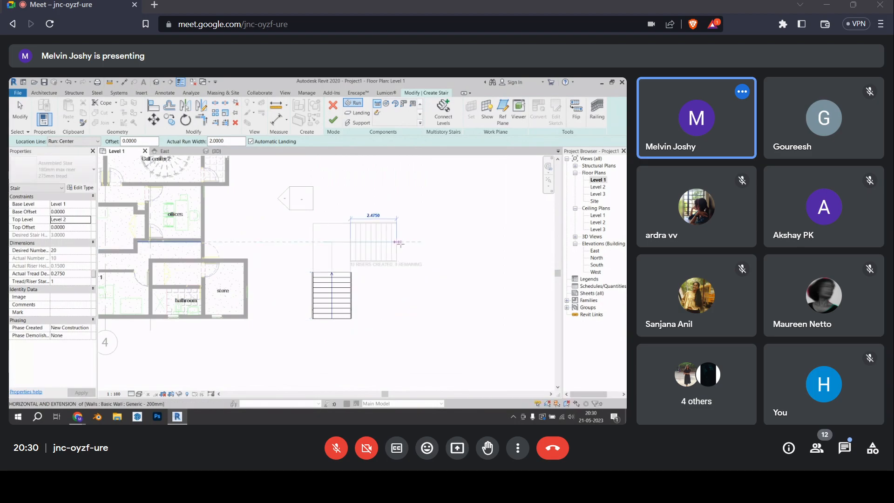
left_click(426, 240)
key("Escape")
scroll(404, 262, "up", 2)
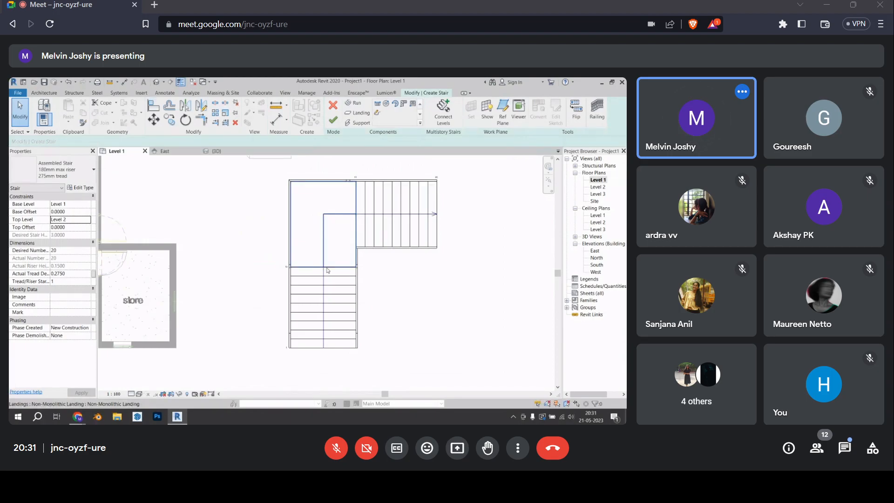
Try to reshape the width of the stair's upper eastward run by moving its two side edges
left_click(378, 250)
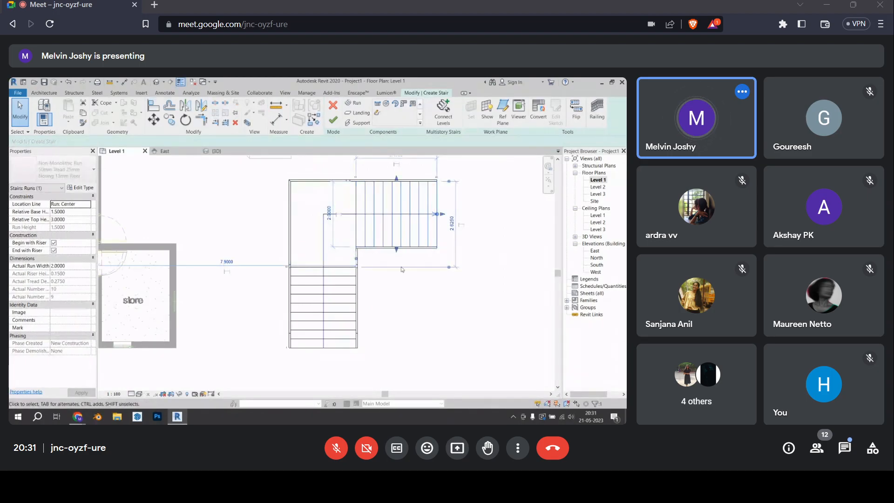
left_click_drag(398, 255, 401, 262)
left_click_drag(398, 180, 400, 201)
scroll(340, 252, "down", 3)
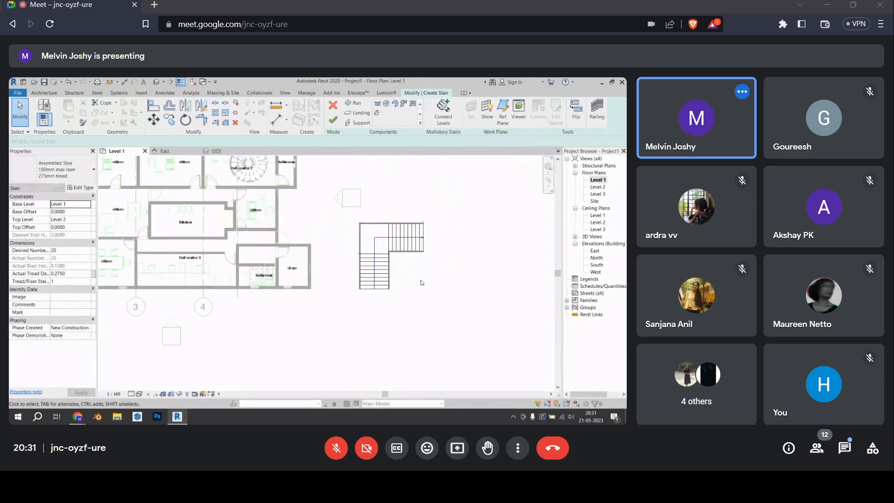
Finish the L-shaped stair and inspect it in the 3D view
left_click(333, 119)
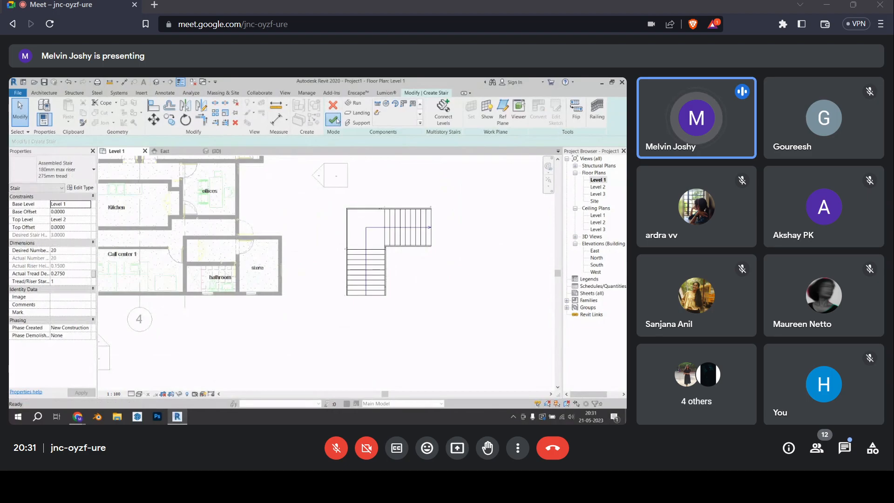
left_click(214, 151)
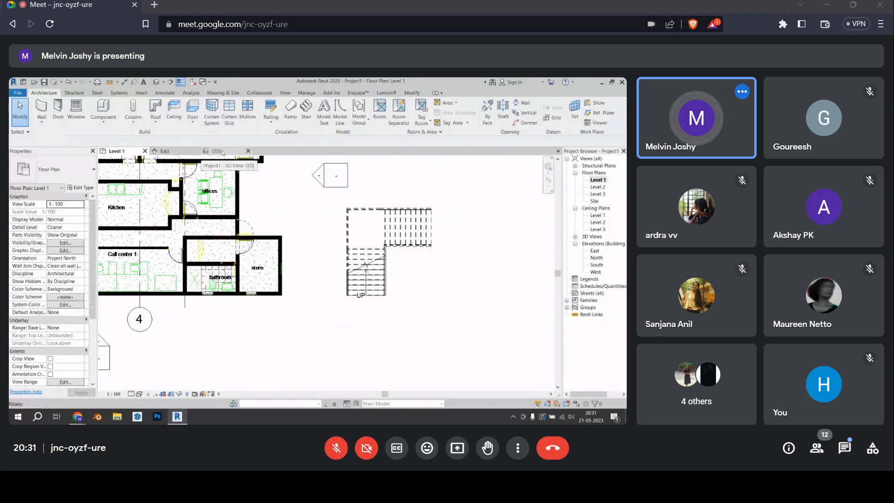
middle_click_drag(419, 256, 517, 255, "shift")
scroll(468, 268, "up", 6)
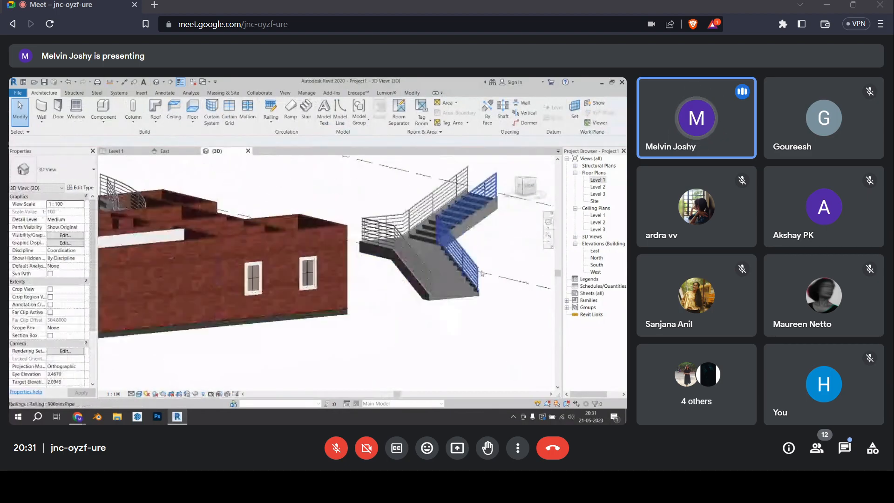
mouse_move(412, 317)
middle_mouse_down("shift")
mouse_move(392, 257)
mouse_move(403, 303)
middle_mouse_up("shift")
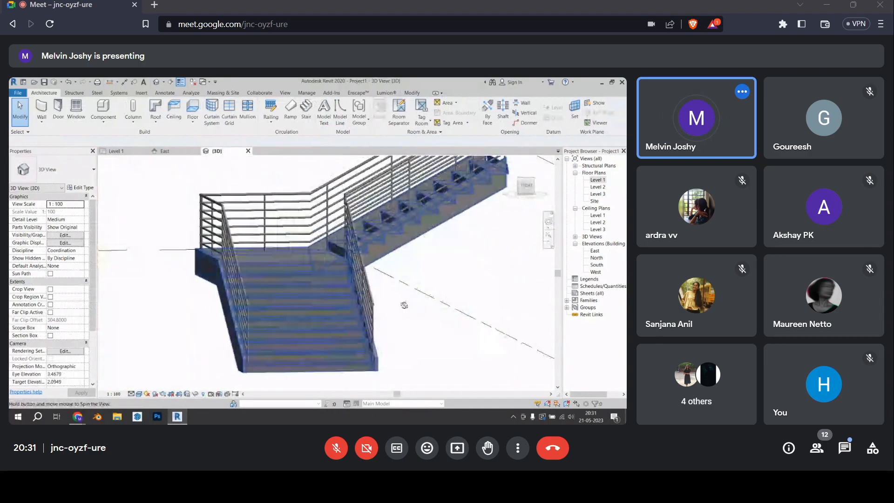
Change the L-shaped stair's type to Cast-In-Place Monolithic Stair and look at it from another angle
left_click(319, 313)
left_click(53, 169)
left_click(51, 208)
left_click(437, 297)
middle_click_drag(437, 297, 392, 278, "shift")
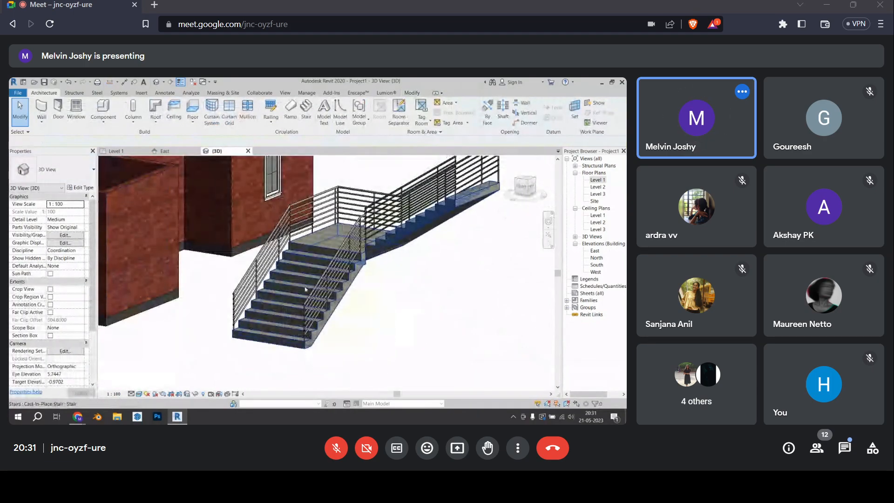
Switch the L-shaped stair back to the Assembled Stair type, 180mm max riser 275mm tread
left_click(326, 256)
left_click(53, 169)
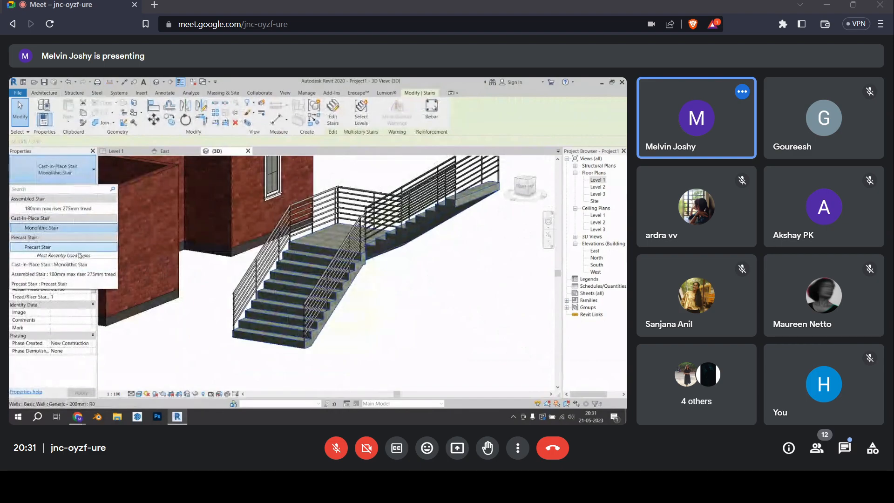
left_click(66, 208)
left_click(437, 309)
middle_click_drag(438, 309, 461, 320, "shift")
Try the Precast Stair type on the L-shaped stair and view the model from above
left_click(314, 303)
left_click(53, 170)
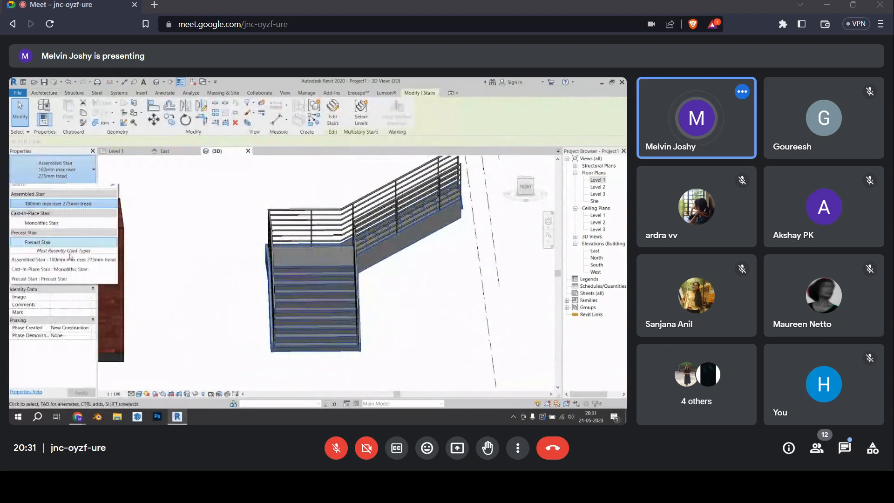
left_click(78, 250)
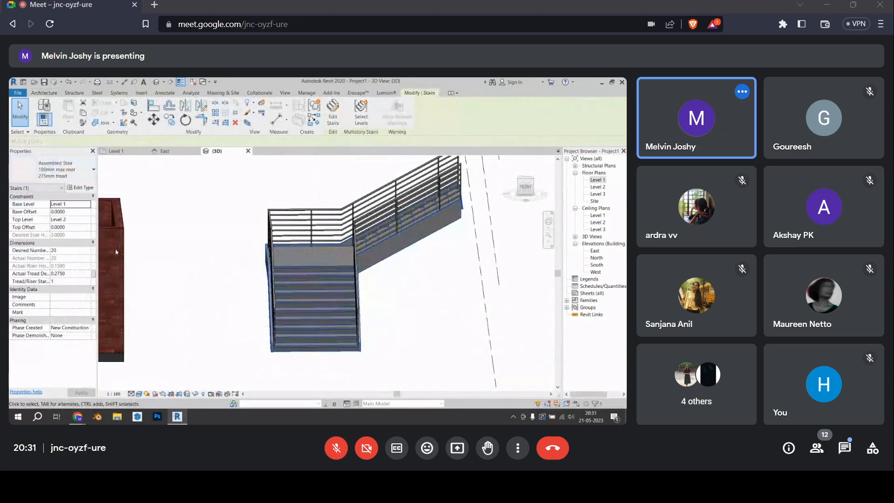
left_click(419, 315)
middle_click_drag(419, 314, 261, 227, "shift")
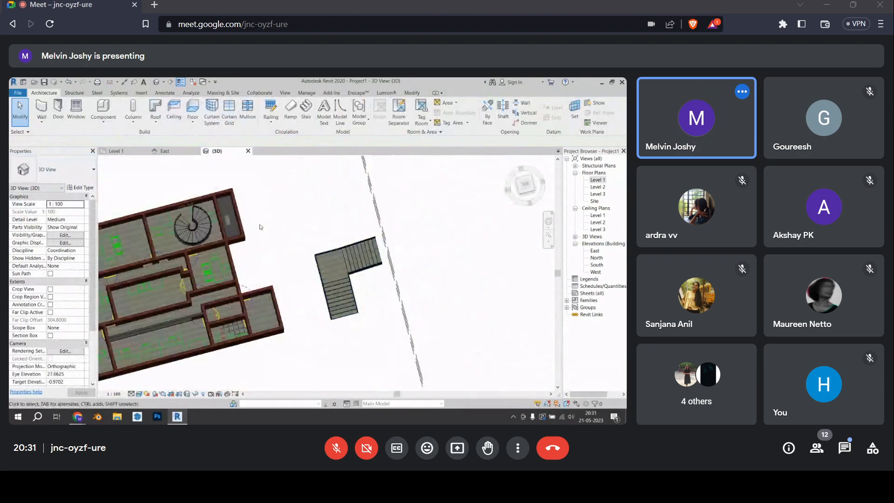
On the Level 1 plan, draw a U-shaped Assembled Stair beside the L-shaped one, with 8 risers in the first run, and finish it
left_click(598, 180)
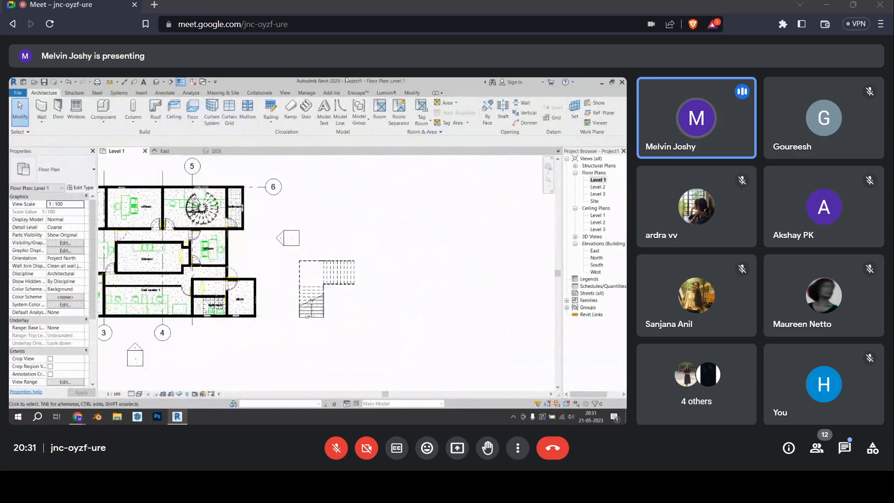
left_click(306, 108)
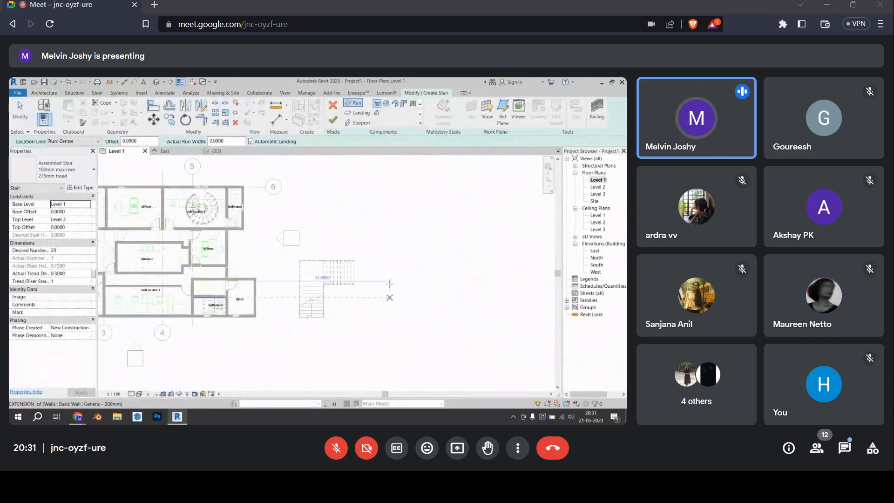
left_click(387, 310)
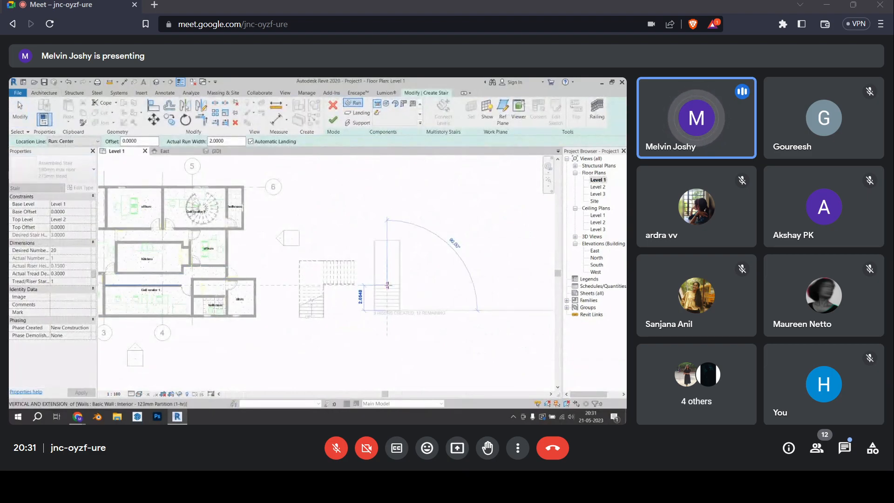
left_click(388, 284)
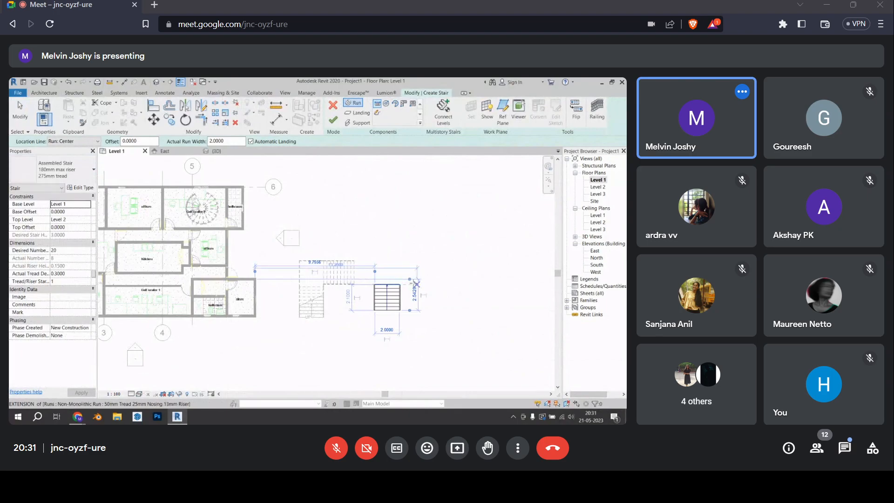
scroll(404, 286, "up", 2)
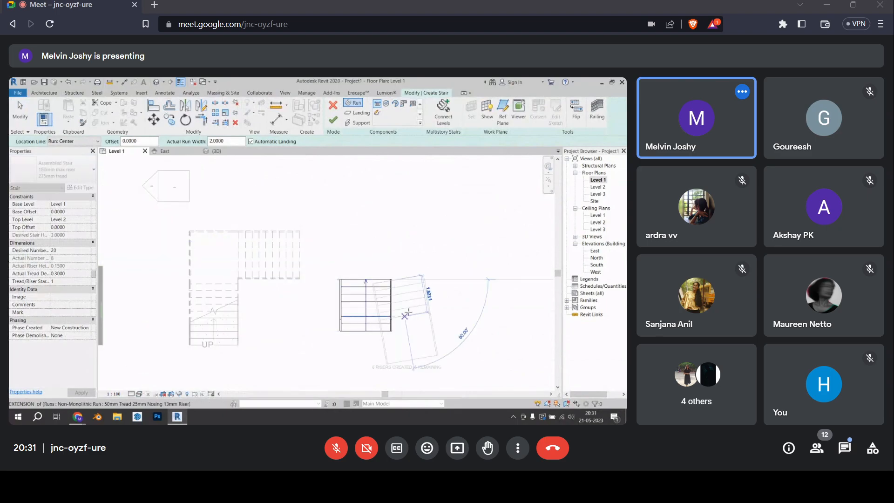
left_click(429, 279)
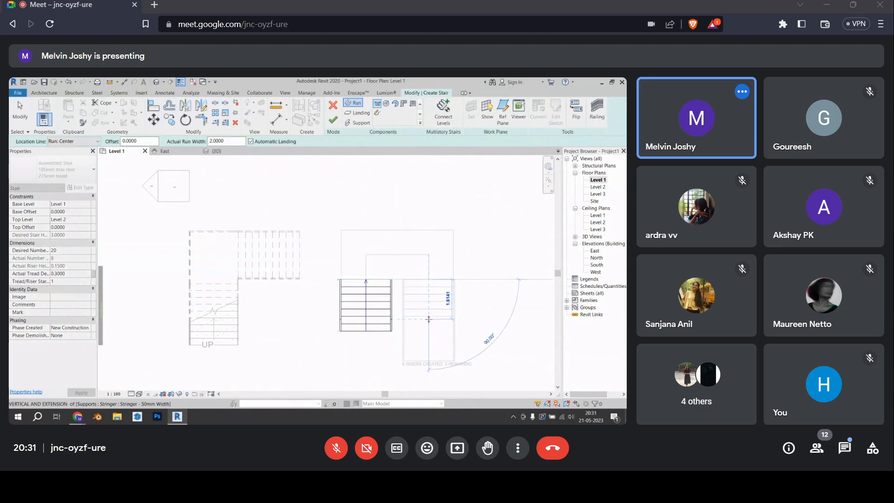
left_click(431, 375)
scroll(422, 303, "down", 2)
key("Escape")
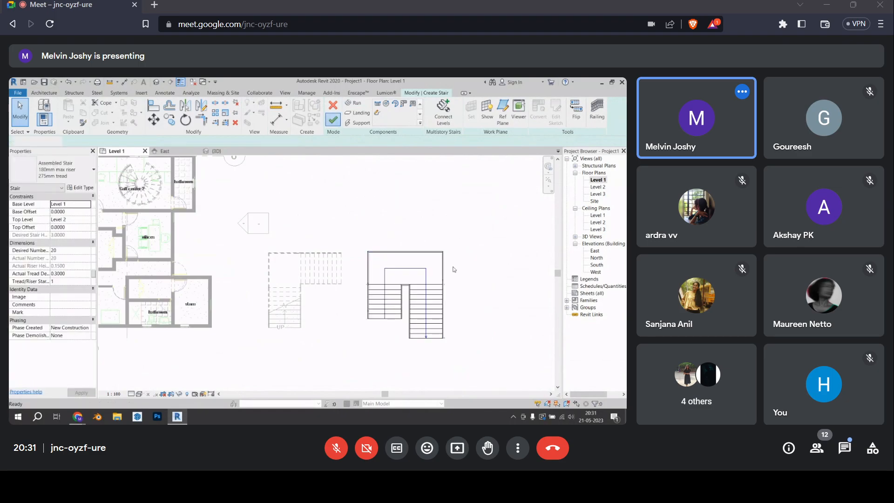
Inspect the U-shaped stair from several angles in the 3D view
key("ctrl+Tab")
middle_click_drag(483, 314, 464, 235, "shift")
middle_click_drag(447, 319, 365, 339, "shift")
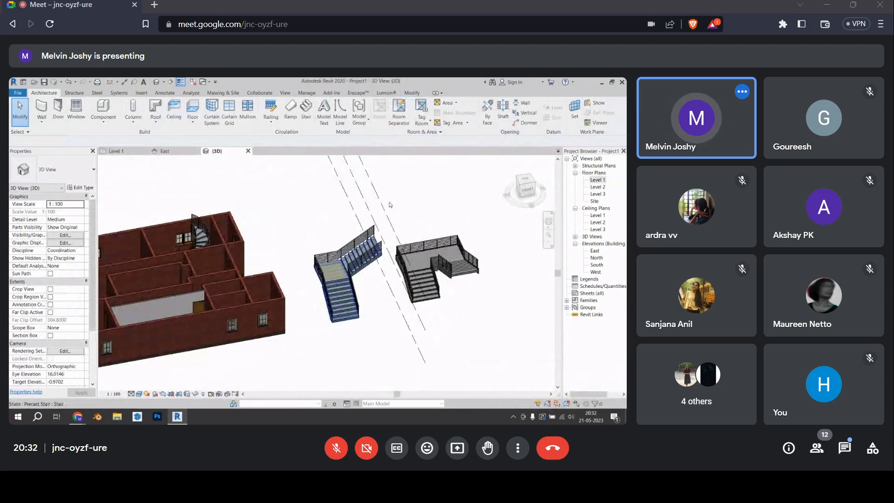
Start another straight-run stair on the Level 1 plan with its location line set to Exterior Support: Left
left_click(306, 112)
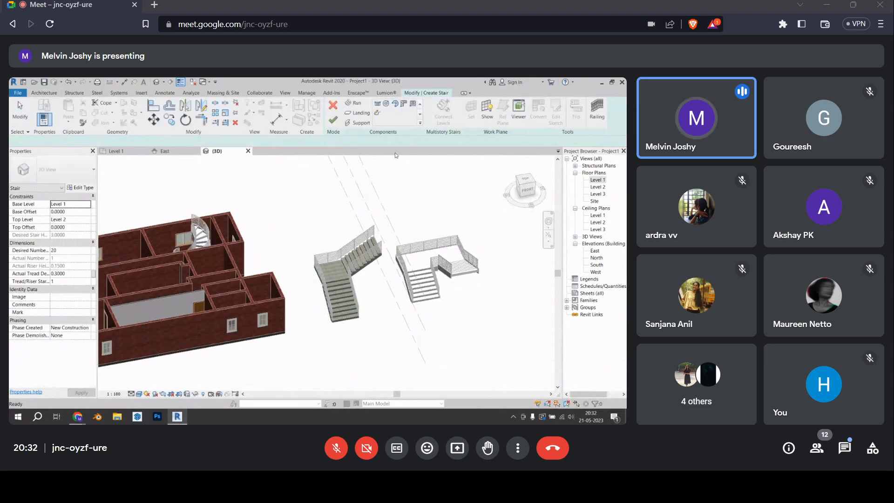
scroll(363, 223, "down", 2)
double_click(597, 179)
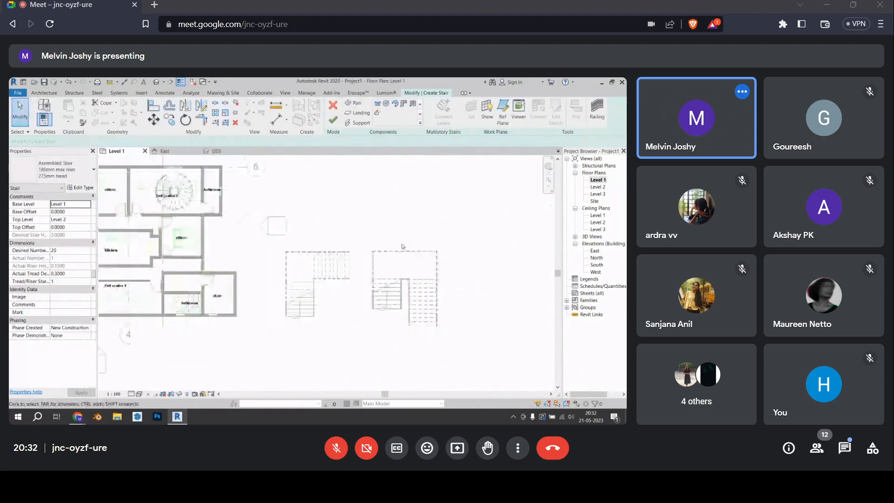
left_click(376, 104)
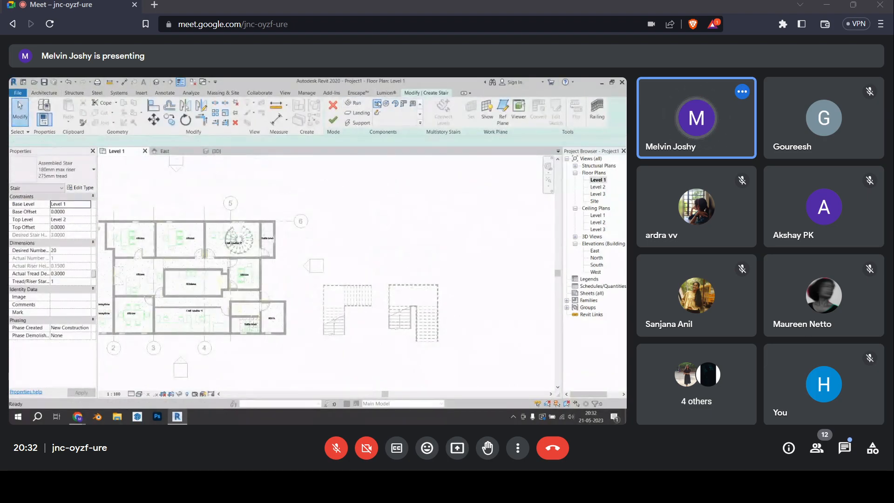
left_click(86, 142)
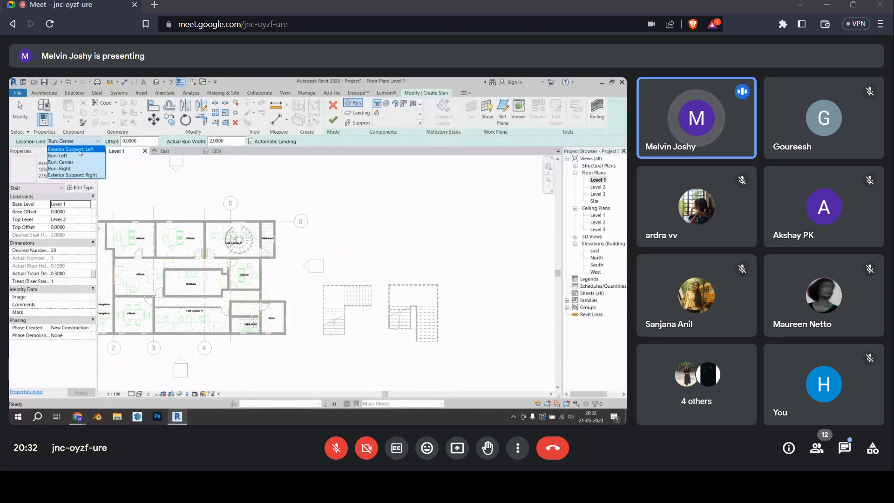
left_click(79, 150)
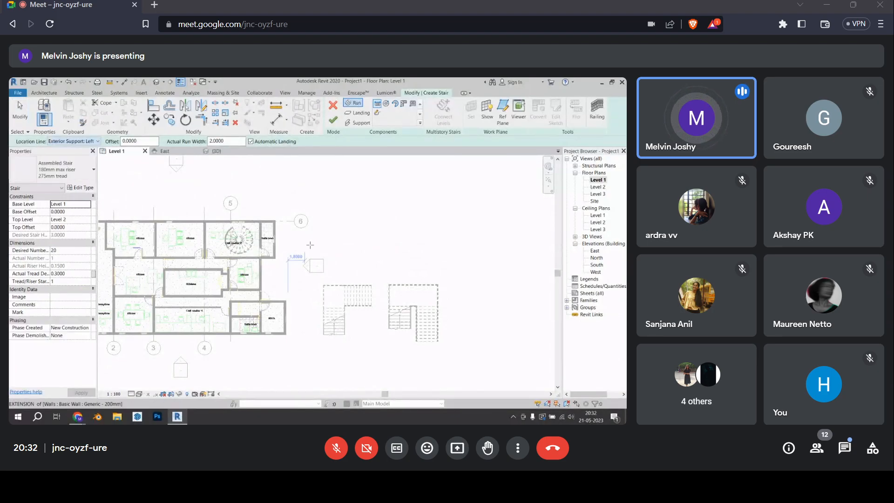
Draw and finish a second U-shaped stair north of the L-shaped one, with 12 risers in the first run and the return run directly alongside
scroll(309, 247, "down", 1)
middle_click_drag(309, 247, 283, 298)
left_click(321, 306)
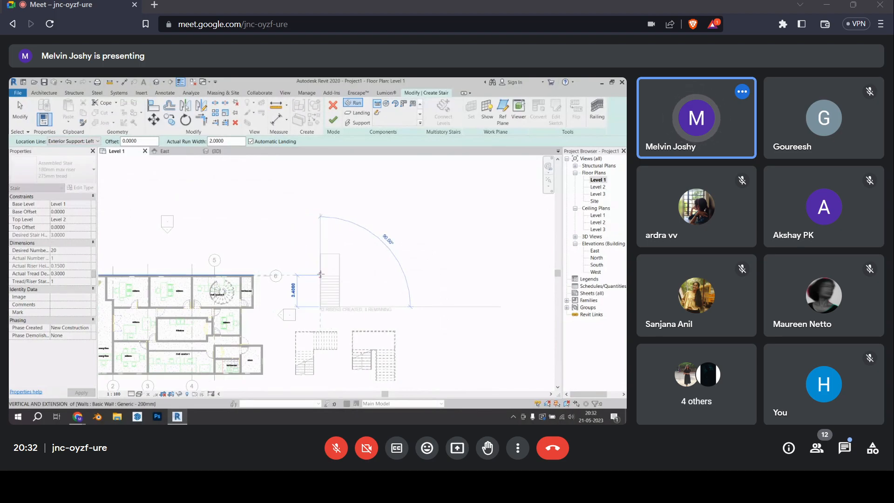
left_click(350, 278)
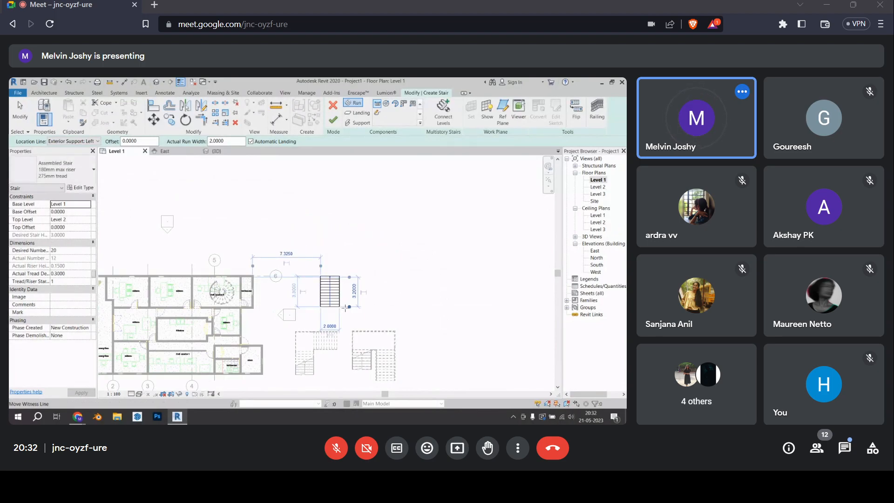
scroll(350, 280, "up", 3)
left_click(343, 270)
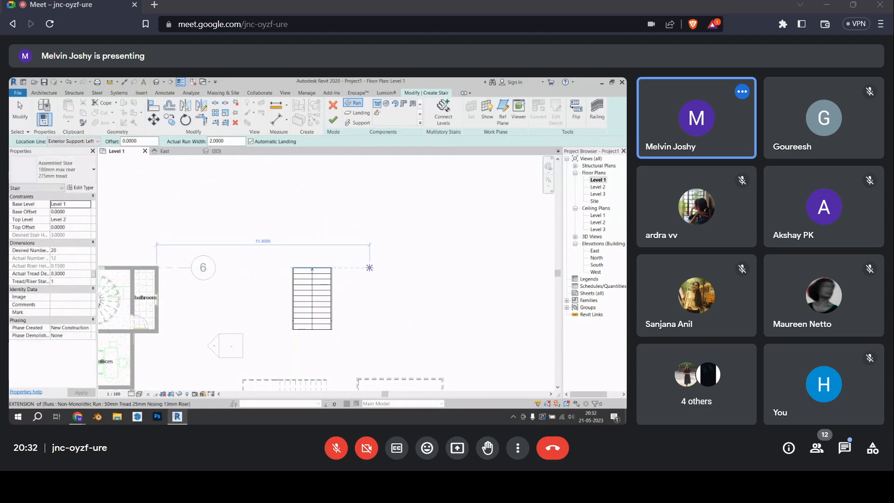
left_click(369, 268)
left_click(369, 326)
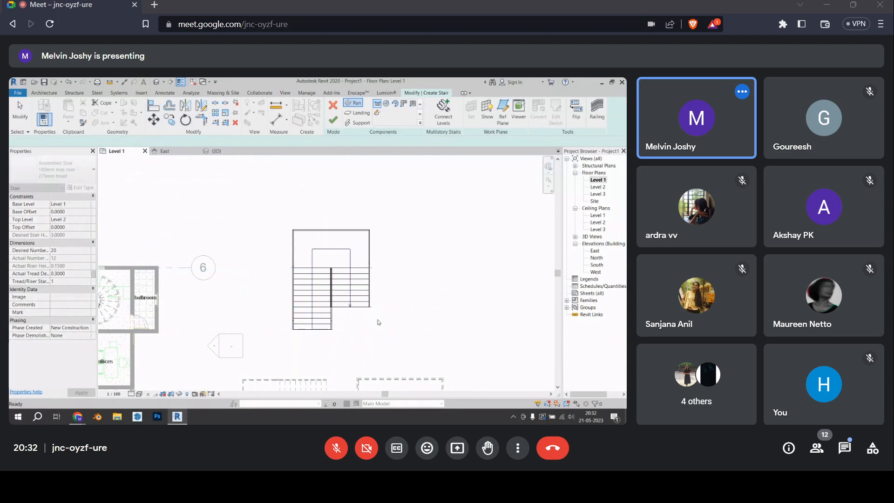
key("Escape")
scroll(378, 299, "down", 1)
left_click(333, 120)
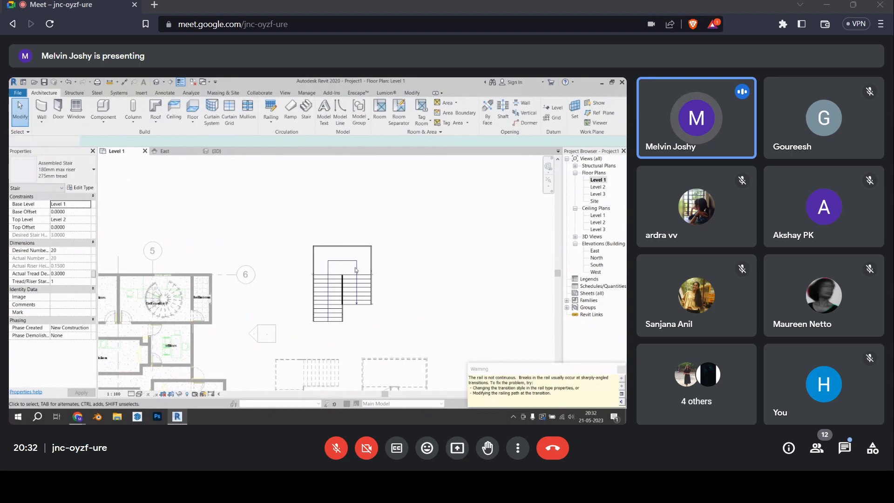
Compare the new U-shaped stair with the other stairs in the 3D view
middle_click_drag(196, 213, 235, 144)
left_click(225, 151)
middle_click_drag(427, 260, 449, 344, "shift")
left_click(361, 280)
left_click_drag(393, 329, 364, 259)
key("Escape")
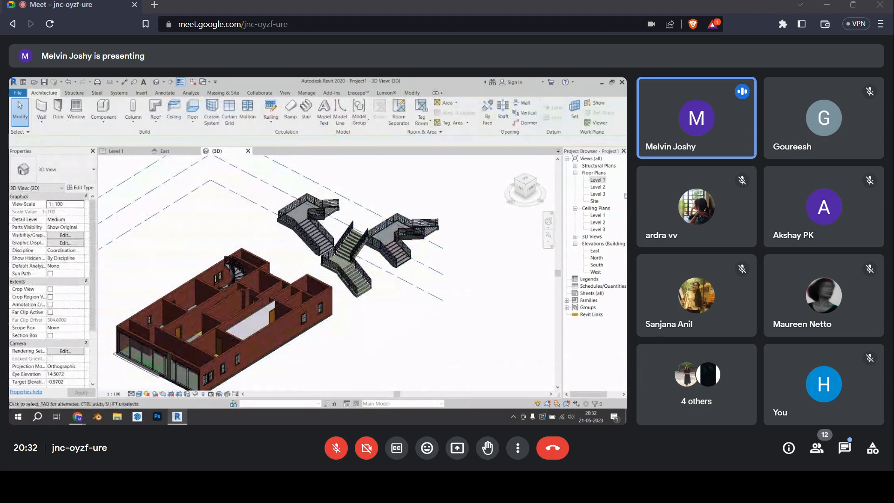
Delete the L-shaped stair and both U-shaped stairs beside the building from the Level 1 plan
double_click(596, 180)
scroll(474, 239, "down", 1)
left_click_drag(491, 354, 380, 199)
key("Delete")
scroll(373, 214, "down", 1)
middle_click_drag(293, 277, 361, 274)
scroll(370, 289, "down", 2)
scroll(360, 264, "up", 1)
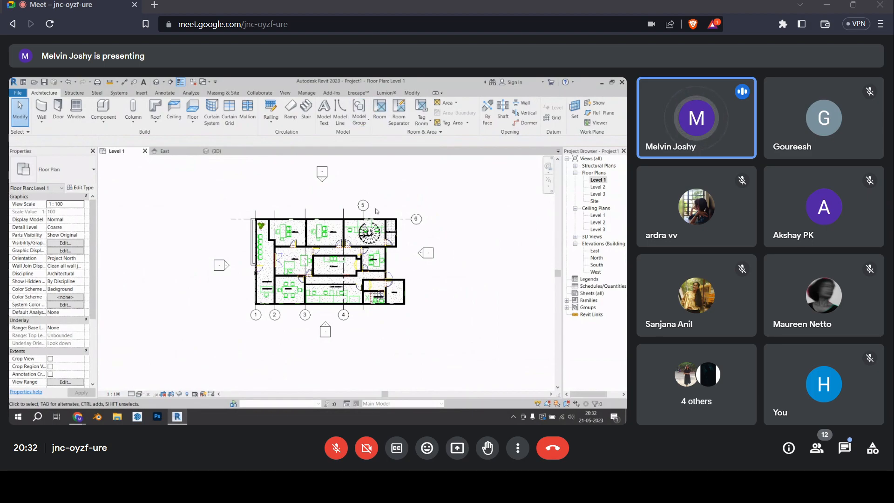
scroll(368, 277, "up", 4)
scroll(360, 271, "up", 3)
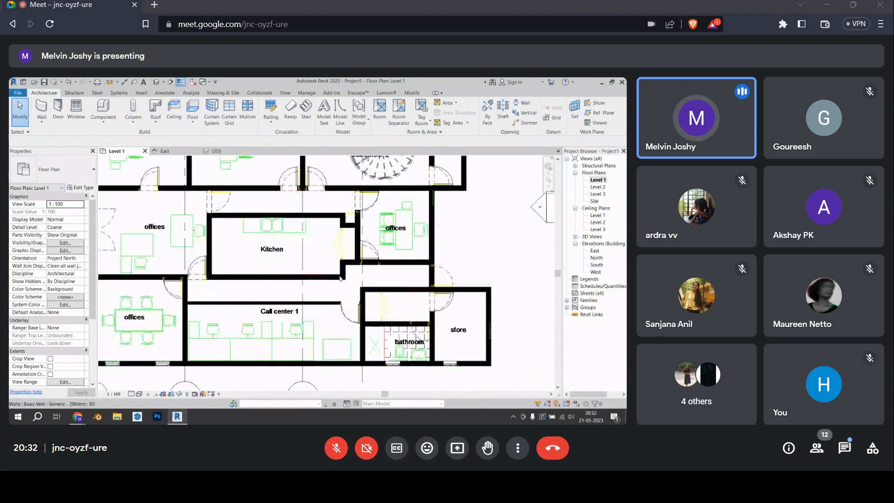
left_click(346, 269)
scroll(347, 267, "up", 3)
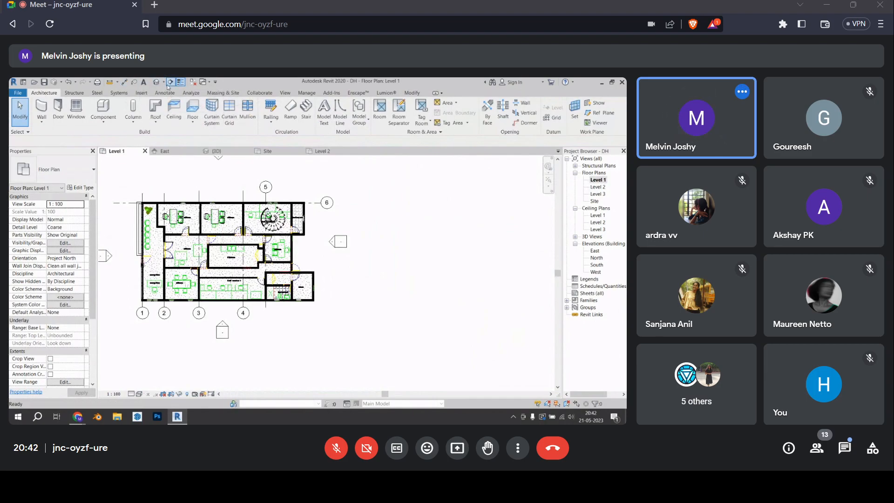
Draw a horizontal building section across the full length of the Level 1 plan, passing through the kitchen
middle_click_drag(142, 253, 348, 238)
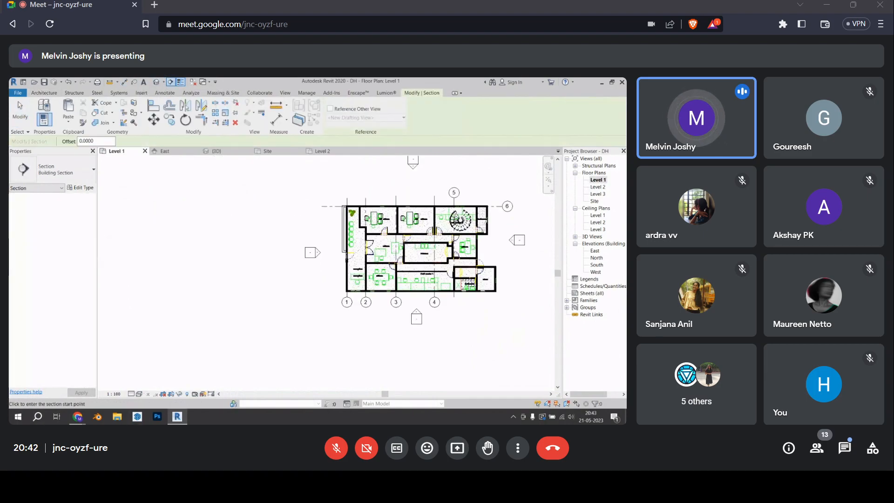
scroll(348, 237, "up", 1)
left_click(318, 253)
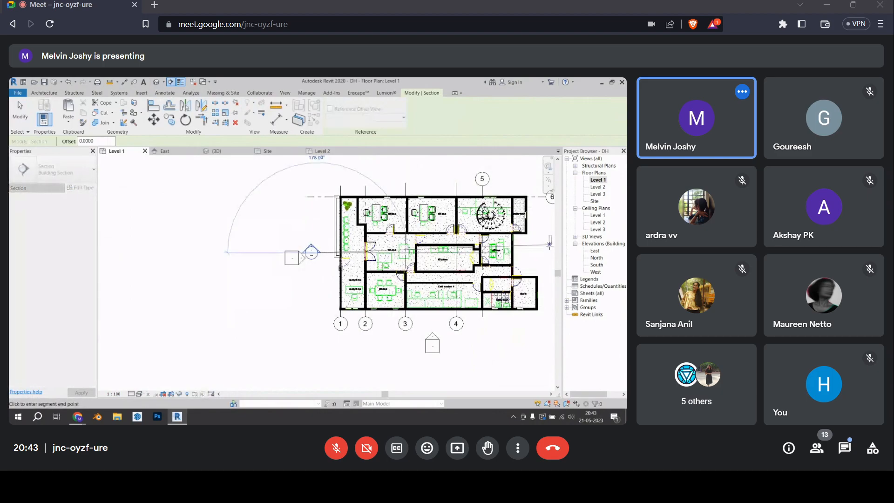
left_click(547, 253)
key("Escape")
key("Escape")
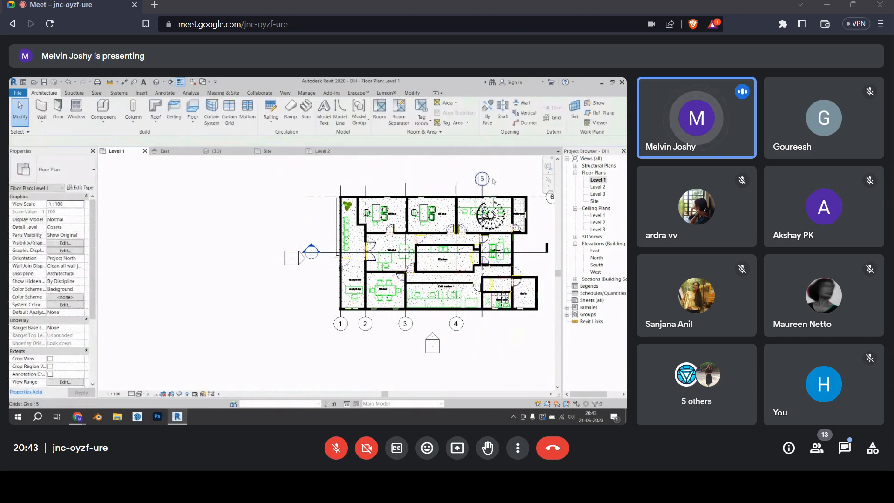
Draw a vertical building section through the spiral stair, spanning the full depth of the Level 1 plan
left_click(171, 82)
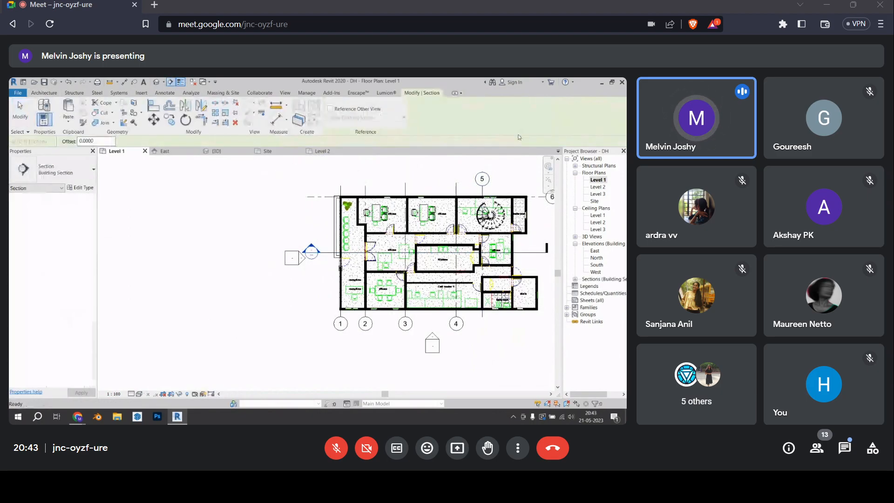
left_click(489, 160)
left_click(494, 336)
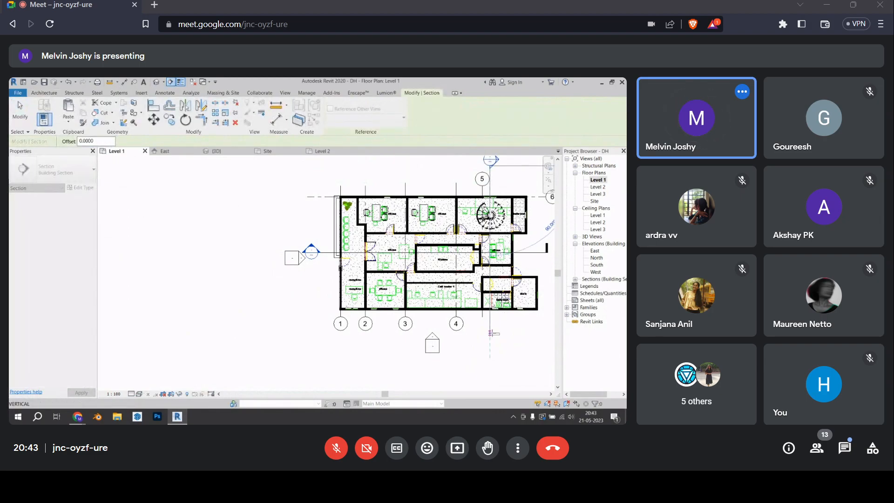
key("Escape")
key("Escape")
scroll(488, 165, "up", 1)
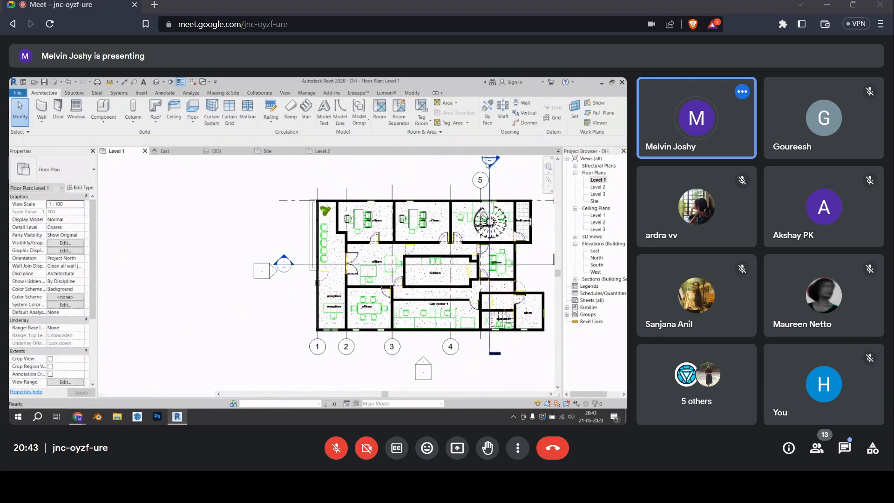
Open the view of the section through the spiral stair and examine how the stair meets the floors
double_click(488, 162)
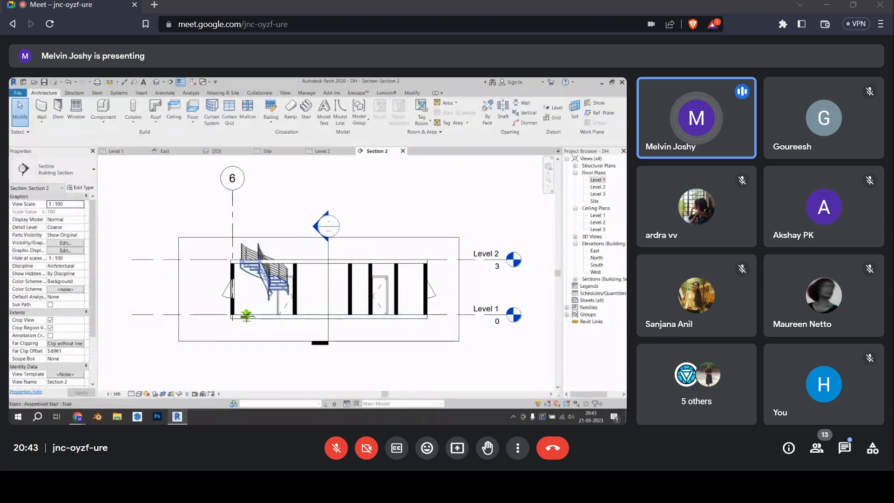
scroll(267, 289, "up", 2)
left_click(275, 286)
key("Escape")
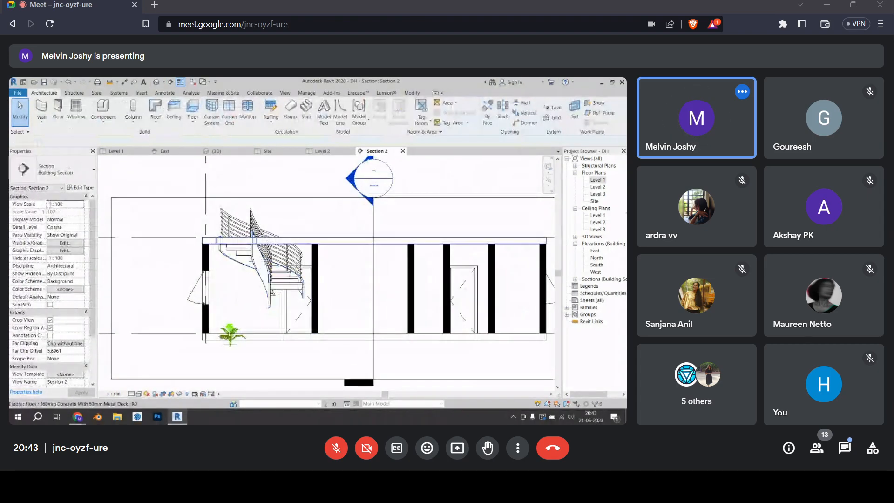
On the Level 1 plan, select the section line through the spiral stair and flip its viewing direction to face west
double_click(603, 180)
scroll(391, 209, "down", 1)
middle_click_drag(396, 210, 260, 223)
left_click(331, 205)
scroll(373, 216, "up", 1)
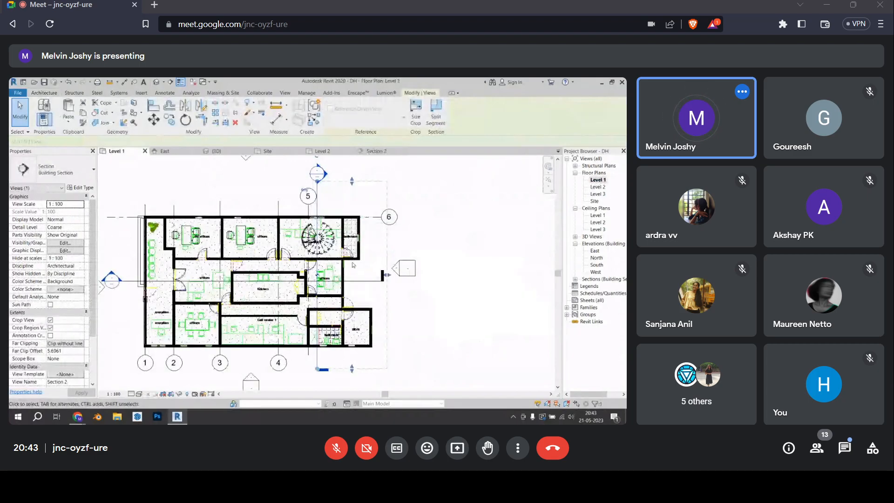
middle_click_drag(443, 281, 463, 275)
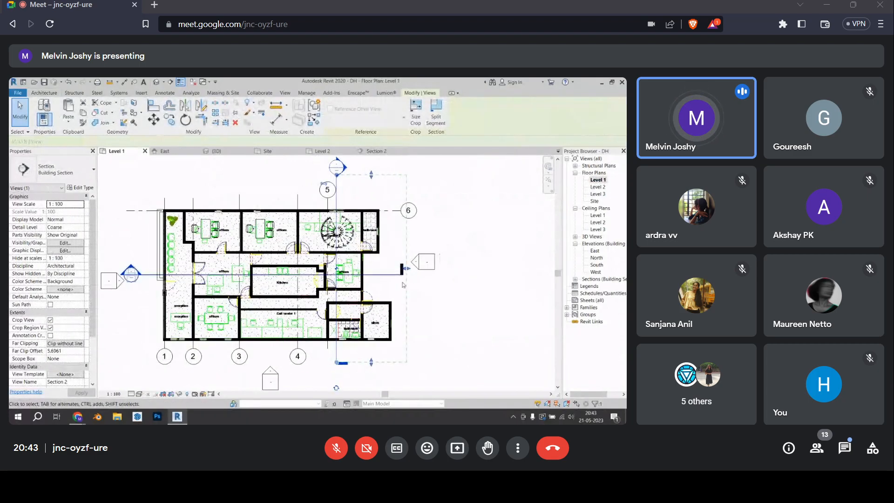
scroll(356, 185, "up", 1)
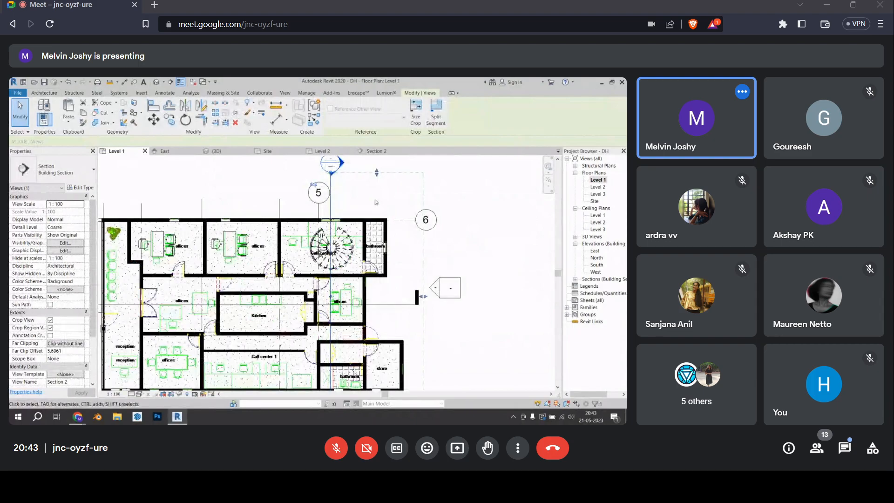
scroll(376, 202, "down", 1)
scroll(343, 205, "up", 3)
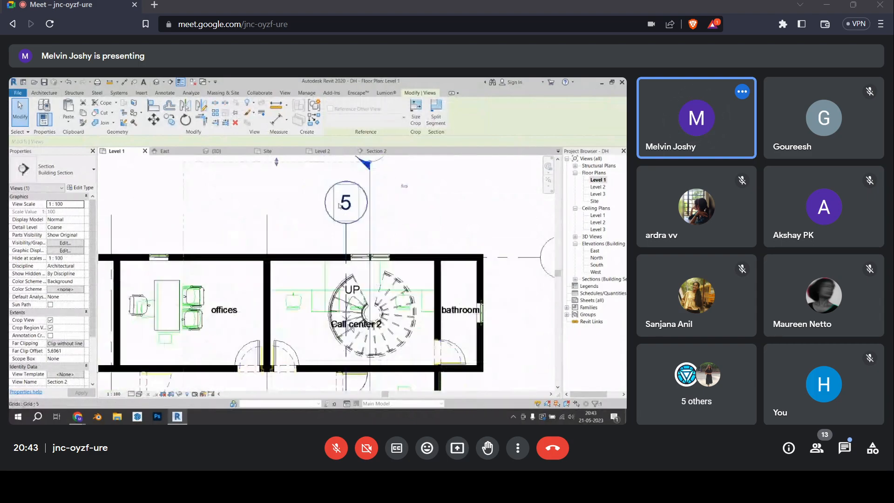
scroll(339, 205, "down", 3)
scroll(366, 217, "up", 1)
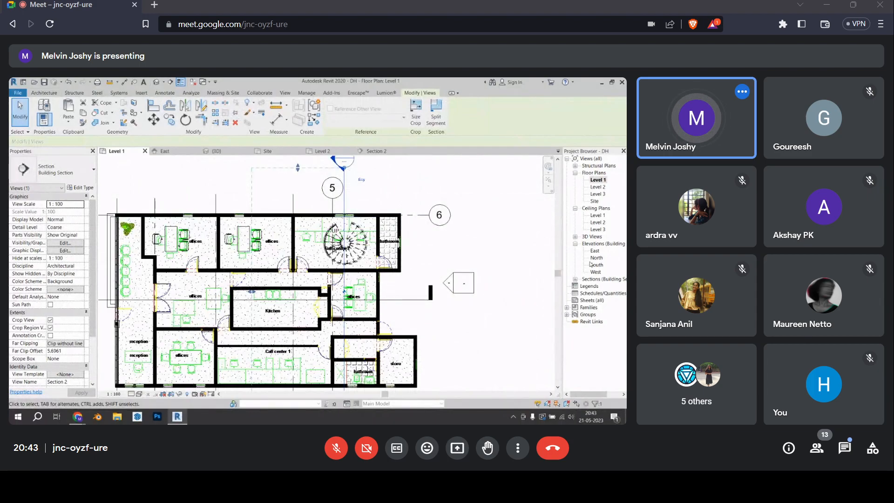
Deselect the section line on the Level 1 plan and open the view of the section through the spiral stair
left_click(467, 231)
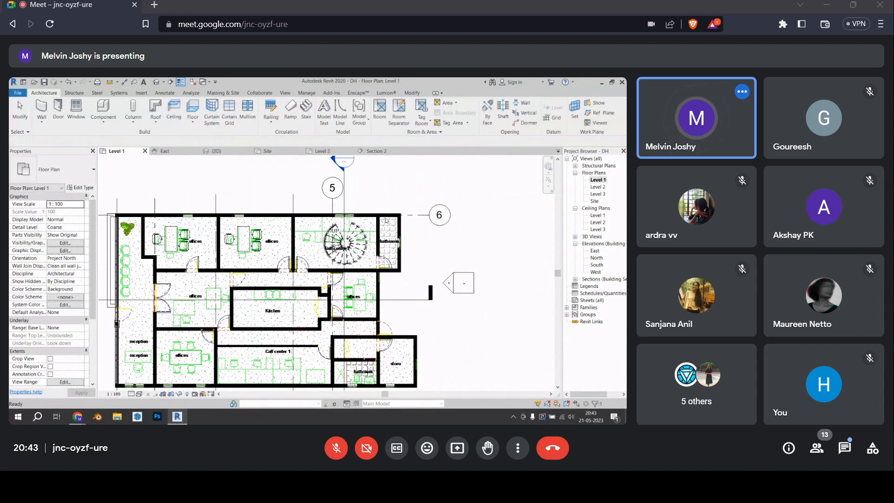
left_click(361, 178)
middle_click_drag(365, 170, 367, 233)
double_click(354, 225)
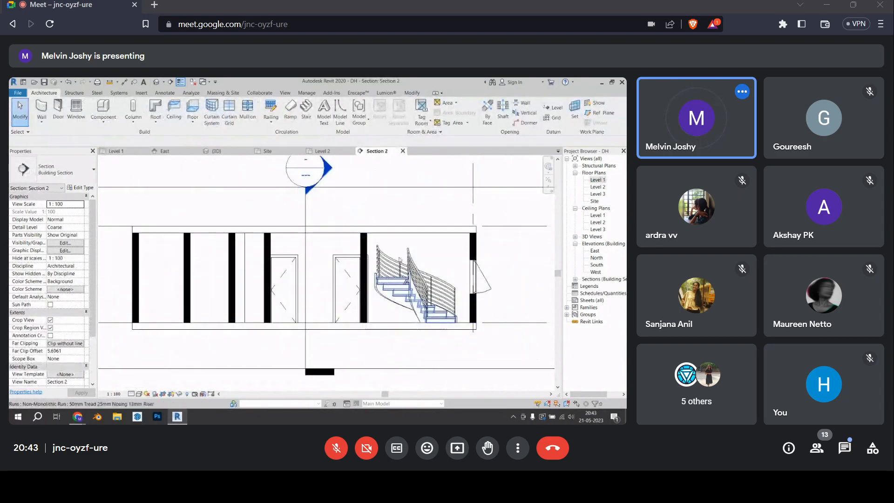
Set the coarse scale fill pattern of the cut floor's type to a solid fill in its type properties
left_click(286, 320)
left_click(80, 187)
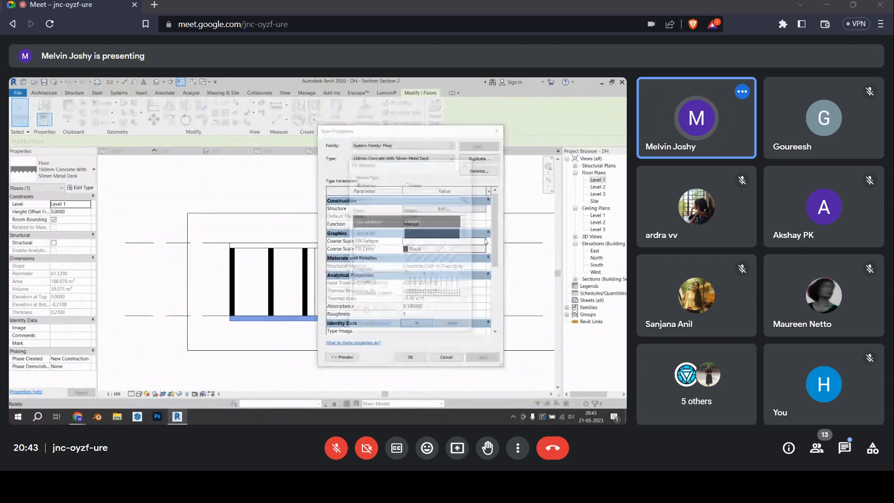
left_click(434, 233)
left_click(416, 325)
left_click(409, 357)
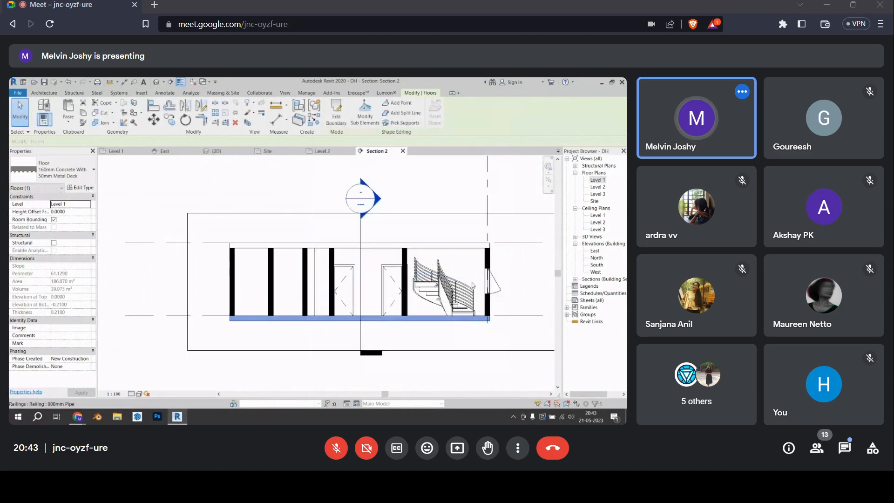
Extend the upper edge of the Section 2 crop region upward to above Level 3
left_click(434, 217)
scroll(298, 238, "down", 1)
middle_click_drag(346, 270, 297, 257)
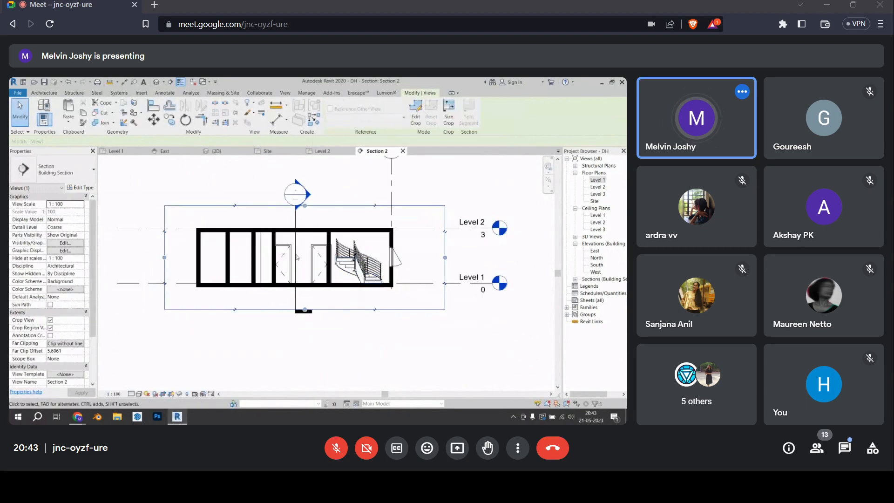
middle_click_drag(269, 308, 304, 326)
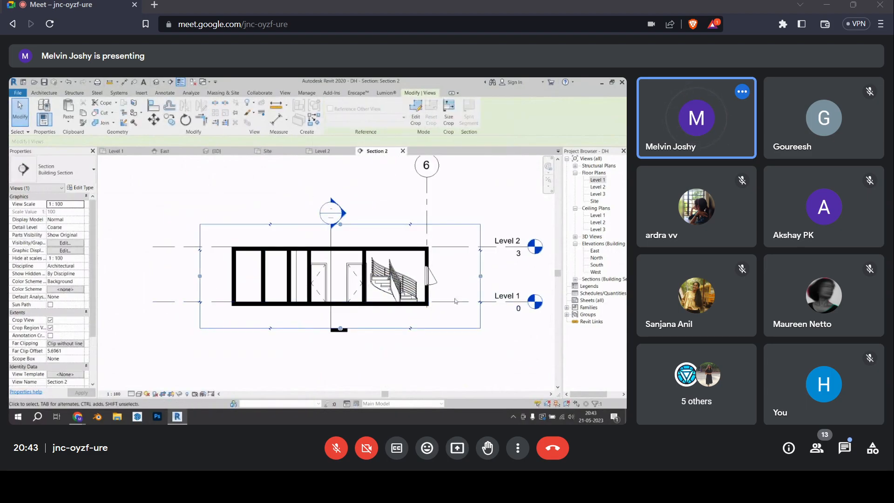
scroll(370, 256, "down", 1)
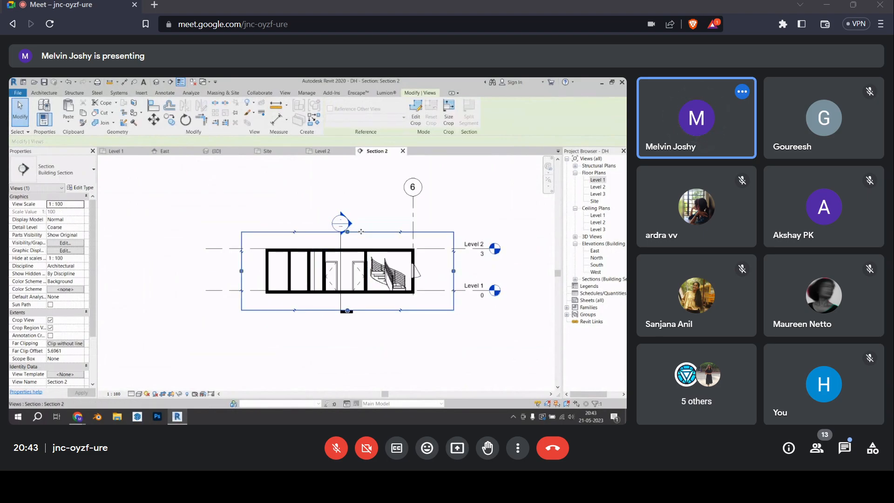
left_click_drag(348, 232, 348, 171)
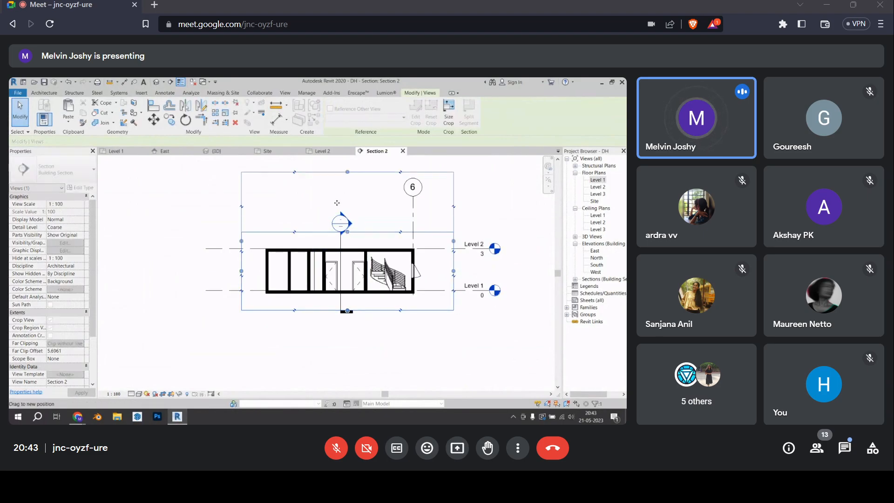
Hide the crossing section marker as an element in the Section 2 view
left_click(340, 244)
right_click(339, 243)
mouse_move(382, 287)
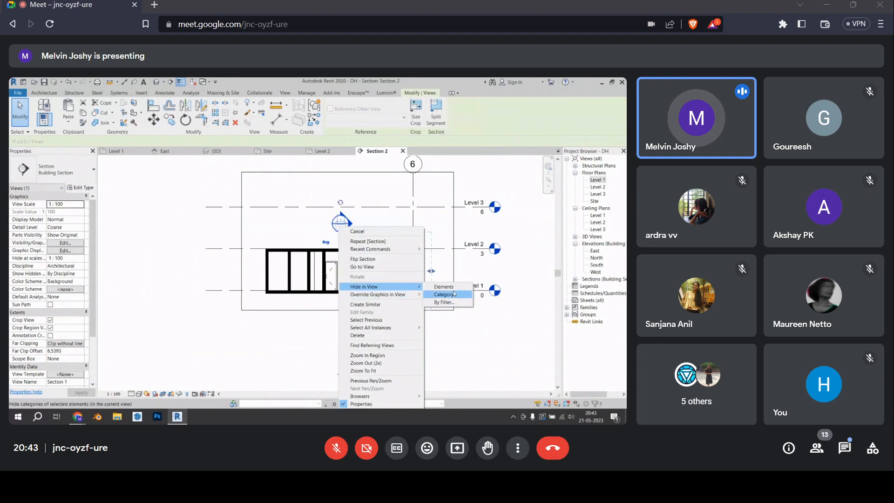
left_click(443, 287)
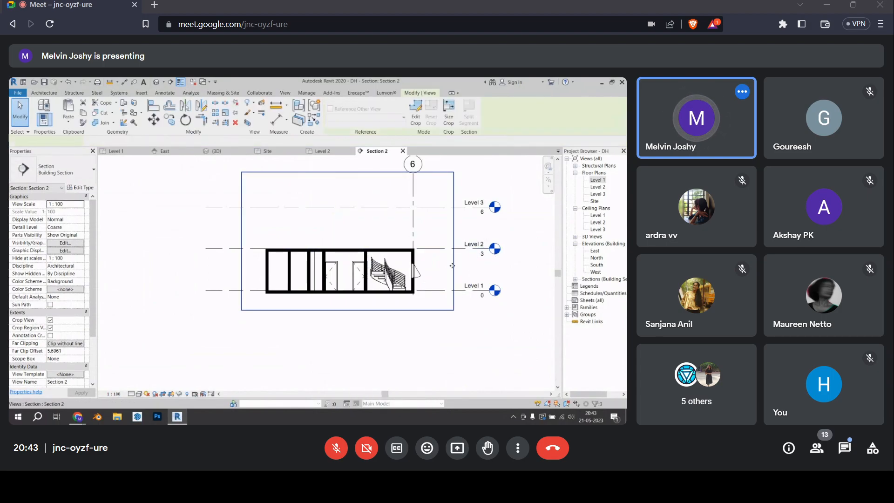
Hide the grid 6 line as an element in the Section 2 view
middle_click_drag(451, 269, 441, 285)
left_click(403, 210)
right_click(404, 223)
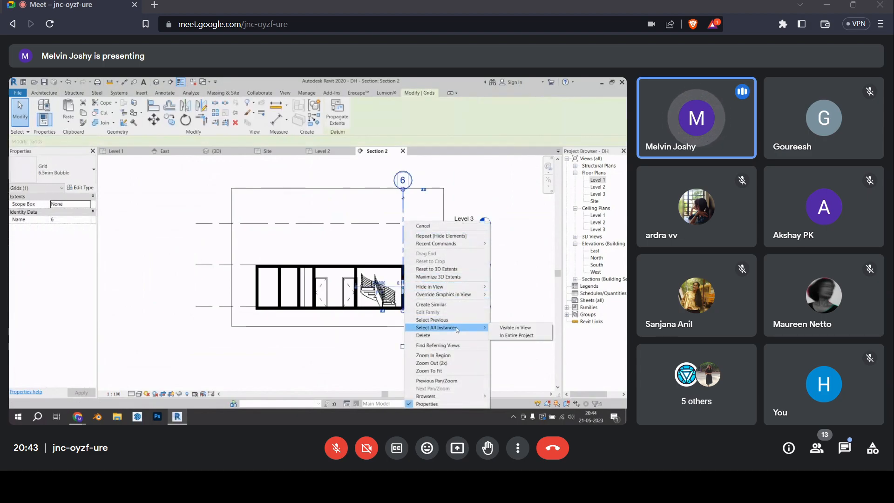
mouse_move(454, 289)
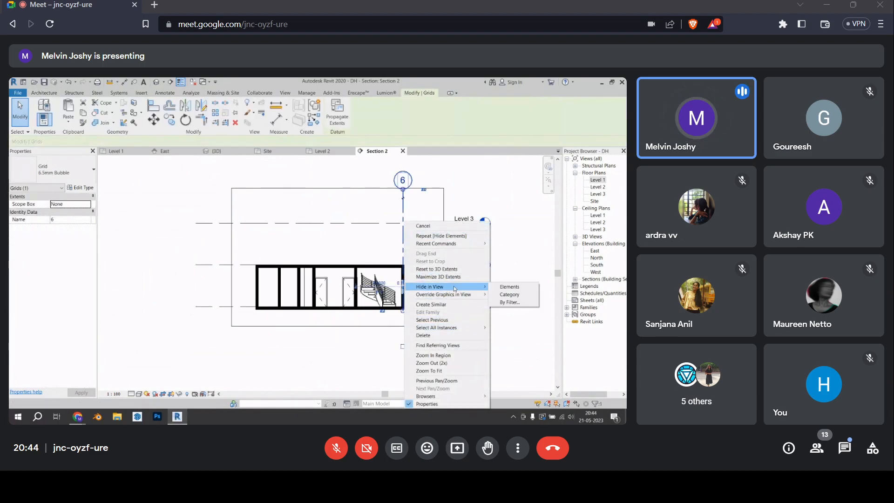
left_click(508, 287)
Open the Section 1 view, the lengthwise building section through the kitchen
middle_click_drag(283, 336, 282, 315)
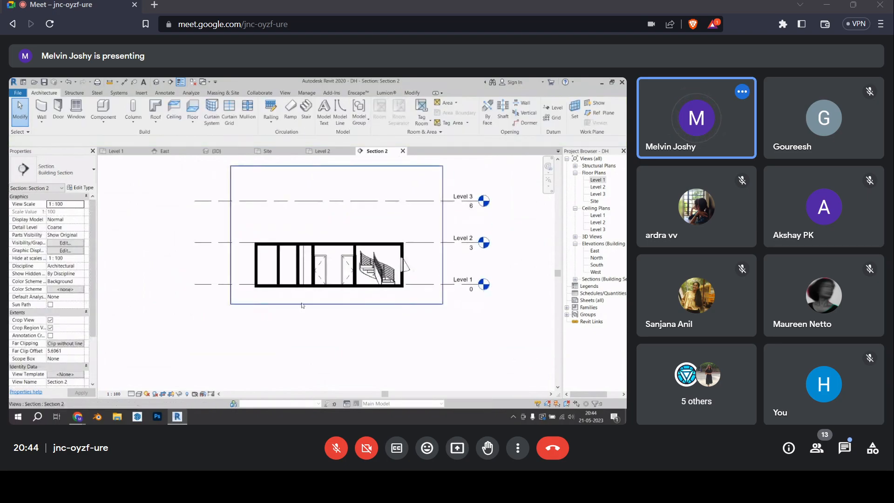
middle_click_drag(324, 258, 368, 262)
middle_click_drag(343, 315, 203, 317)
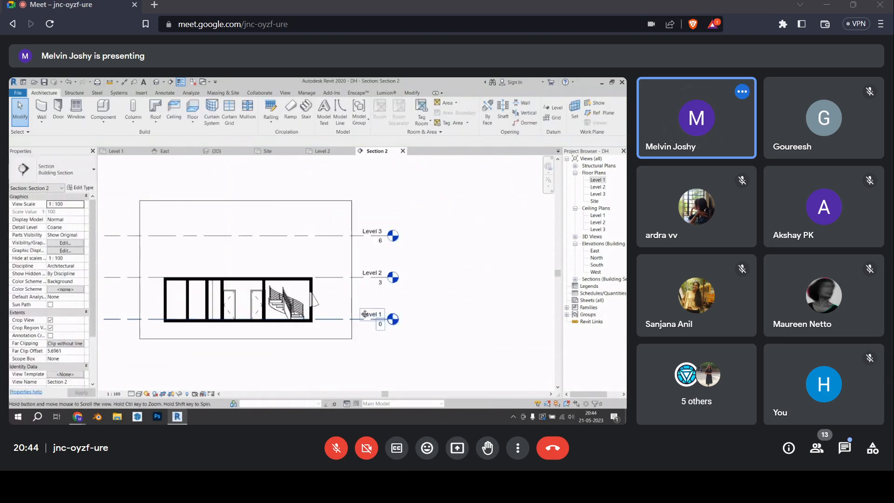
scroll(261, 308, "up", 2)
middle_click_drag(260, 308, 291, 302)
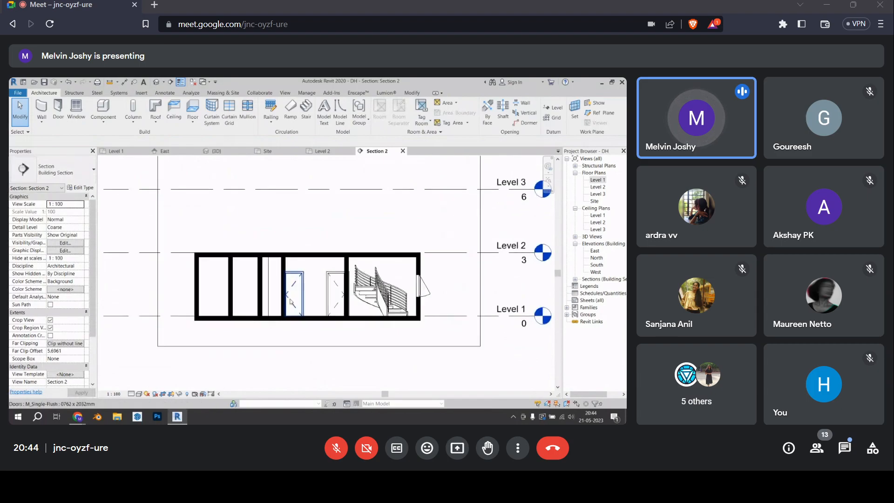
left_click(576, 279)
double_click(598, 286)
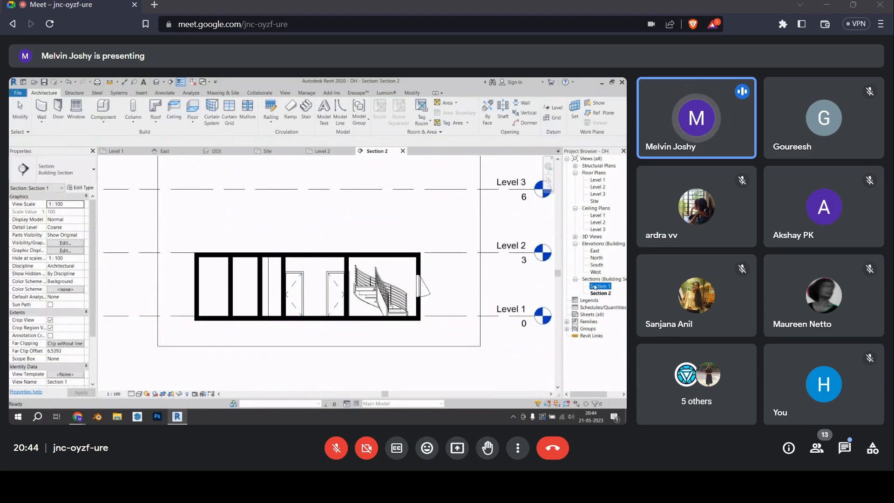
scroll(389, 292, "up", 2)
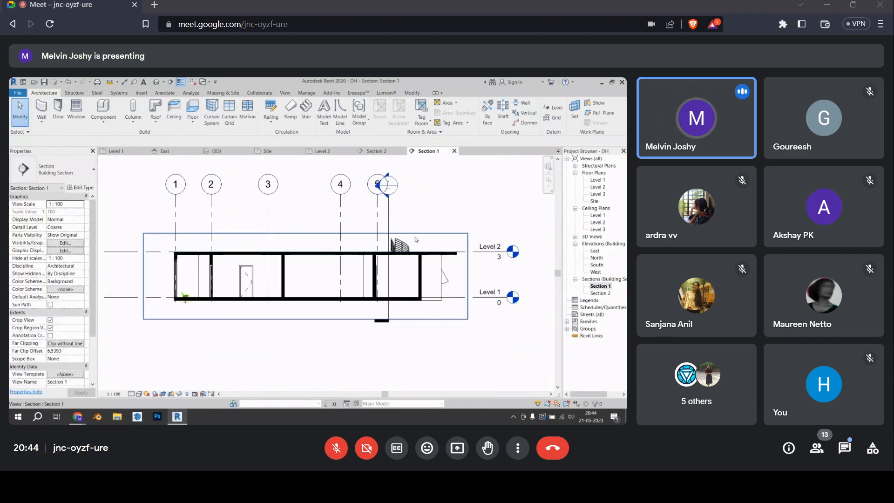
Hide grid lines 1 to 5 and the crossing section marker as elements in the Section 1 view
left_click_drag(441, 209, 165, 174)
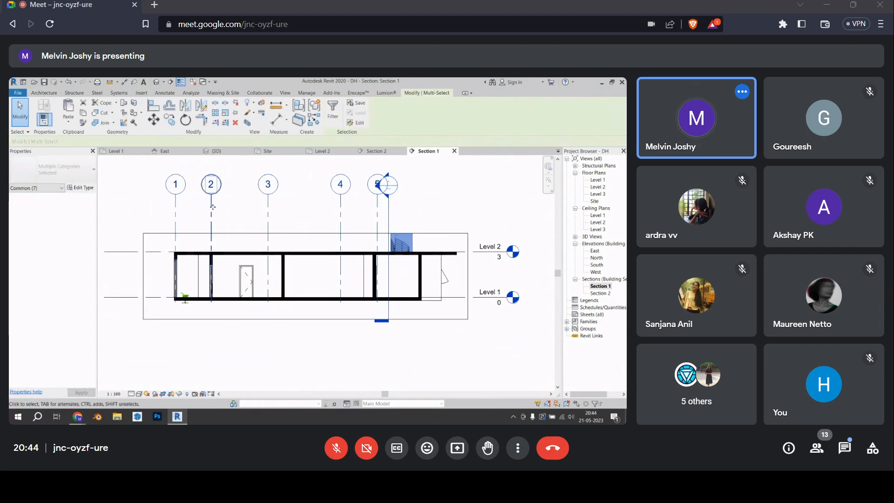
right_click(233, 206)
mouse_move(261, 237)
left_click(337, 237)
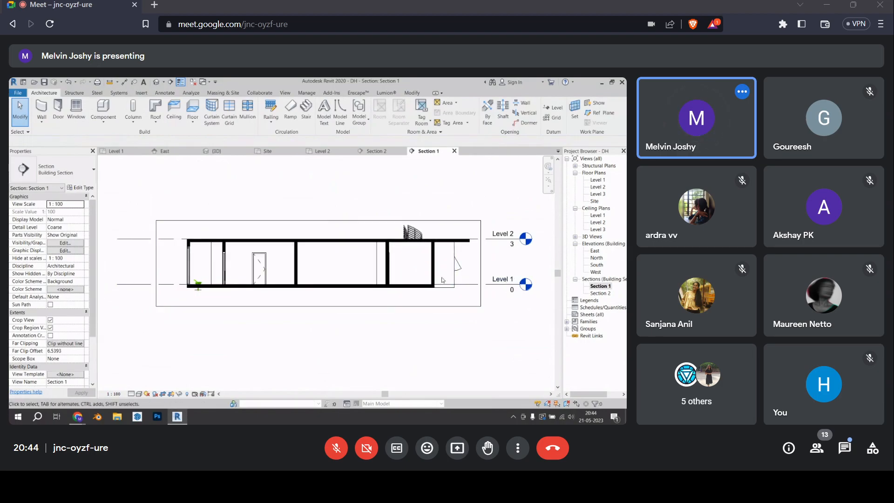
Hide the imported call-center-offices.dwg drawing as an element in the Section 1 view
scroll(395, 261, "down", 2)
scroll(263, 279, "up", 2)
scroll(263, 279, "up", 3)
left_click(217, 256)
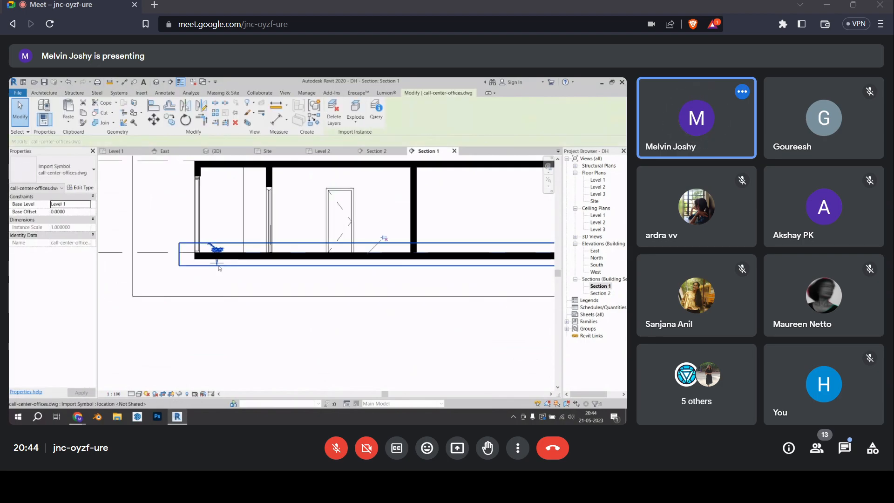
right_click(217, 256)
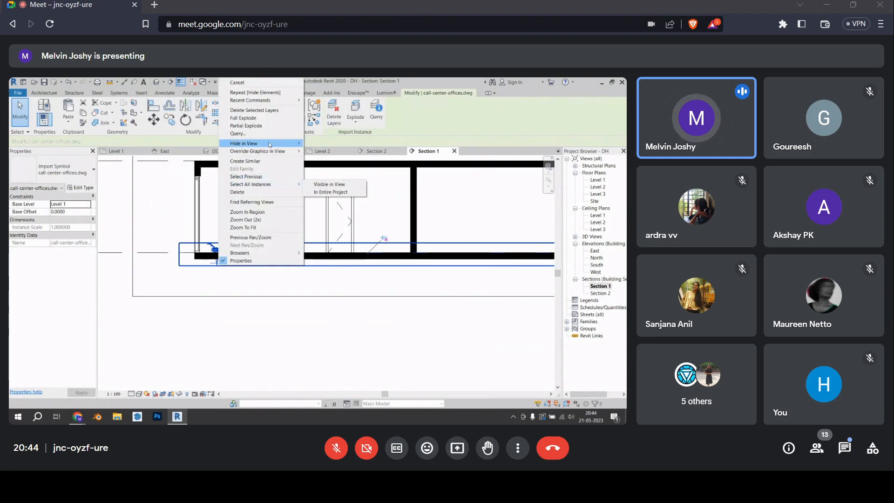
mouse_move(261, 144)
left_click(324, 144)
scroll(316, 293, "down", 3)
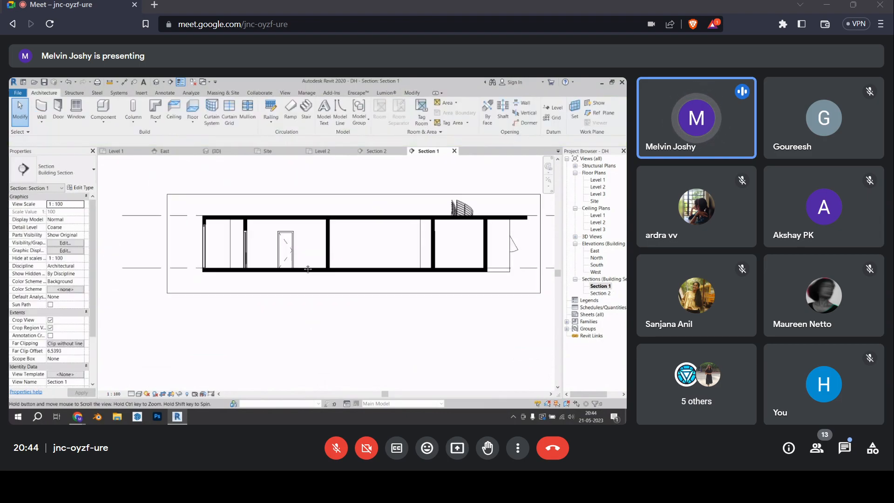
Turn on Cast Shadows in the graphic display options of Section 1 and apply it
left_click(138, 395)
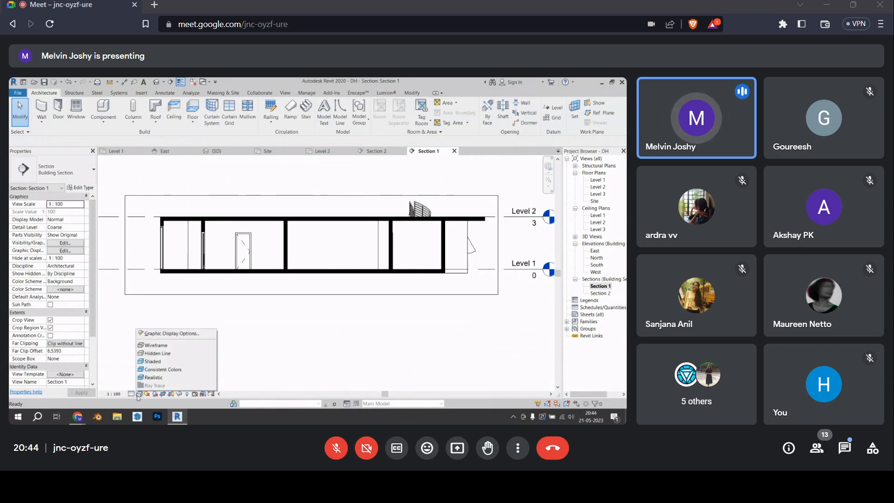
left_click(159, 334)
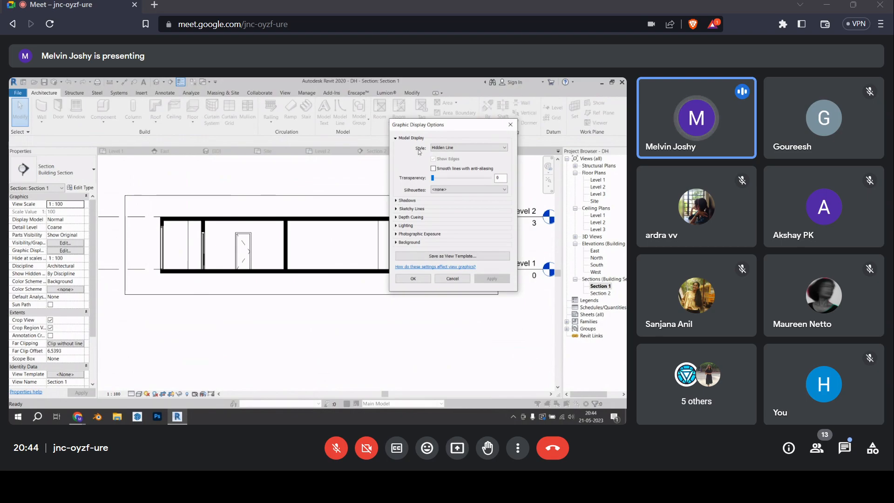
left_click(397, 201)
left_click(434, 207)
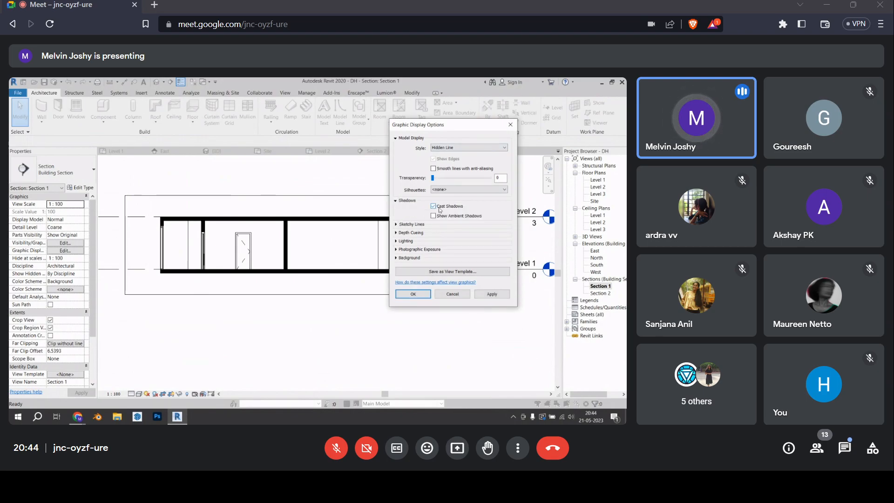
left_click(506, 297)
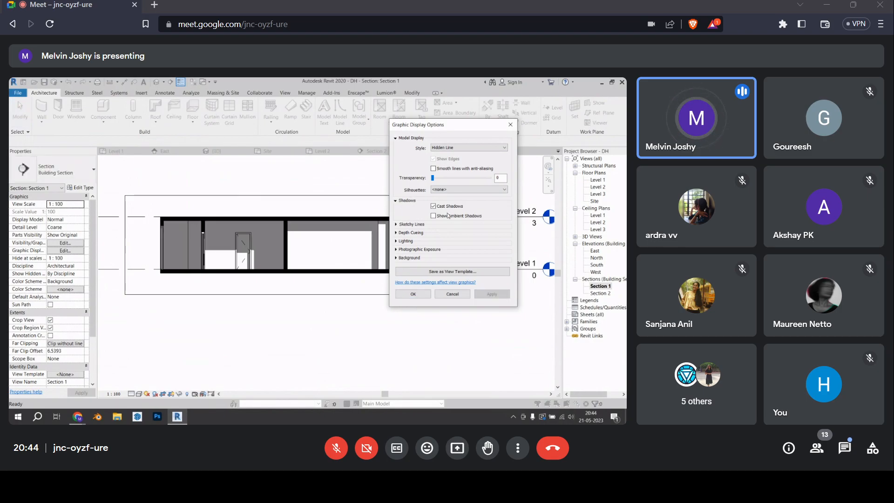
Lower the shadow intensity in the lighting settings to 21 and apply it to Section 1
left_click(396, 241)
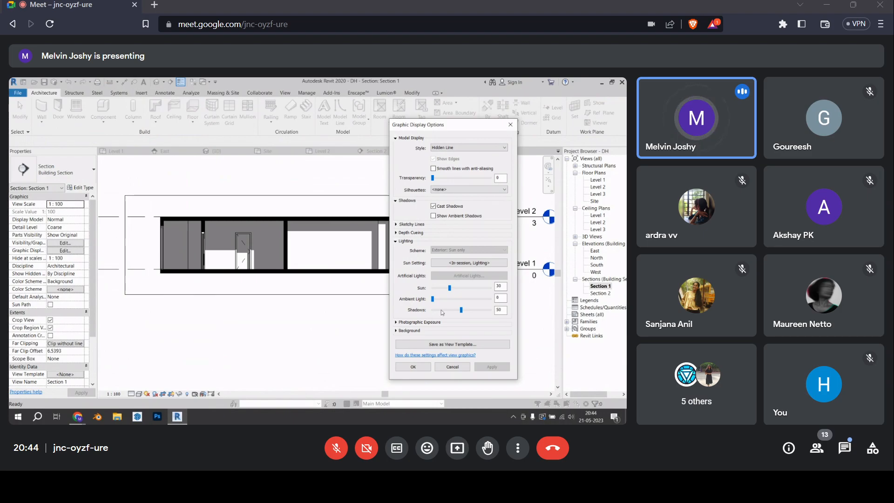
left_click_drag(459, 313, 445, 314)
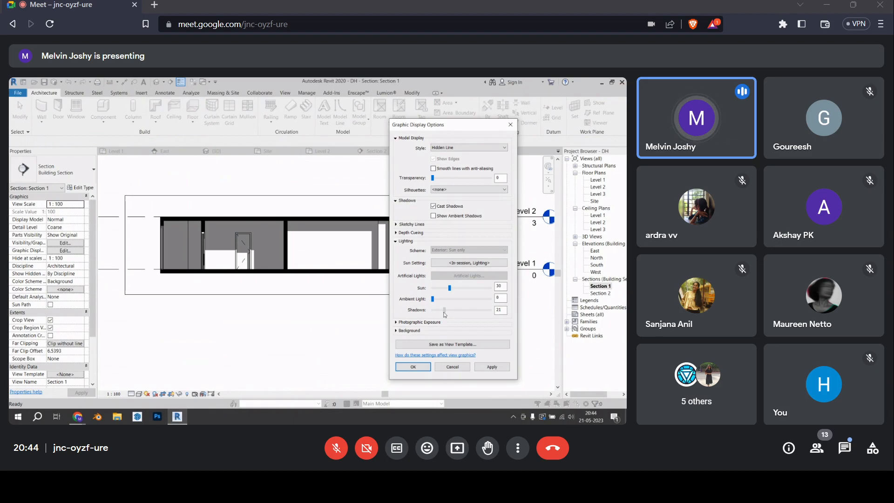
left_click(486, 367)
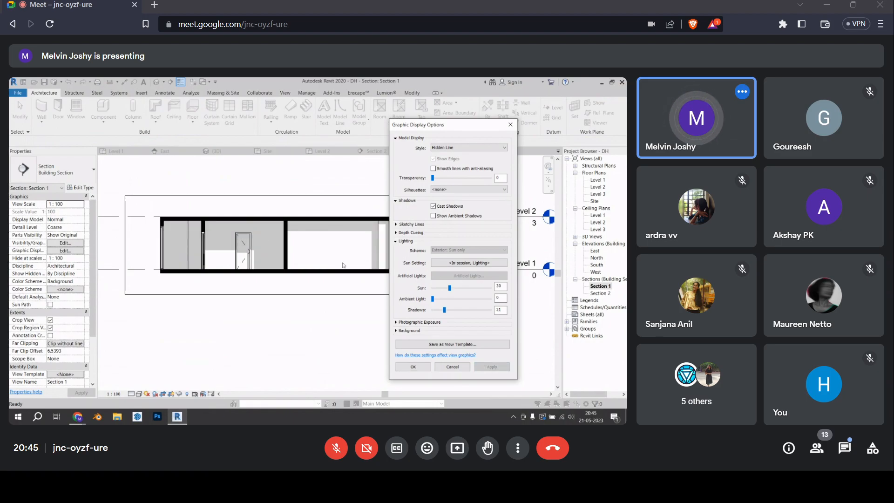
Try the Sky and Image backgrounds for Section 1, then choose the Gradient background and apply it
left_click(402, 330)
left_click(454, 343)
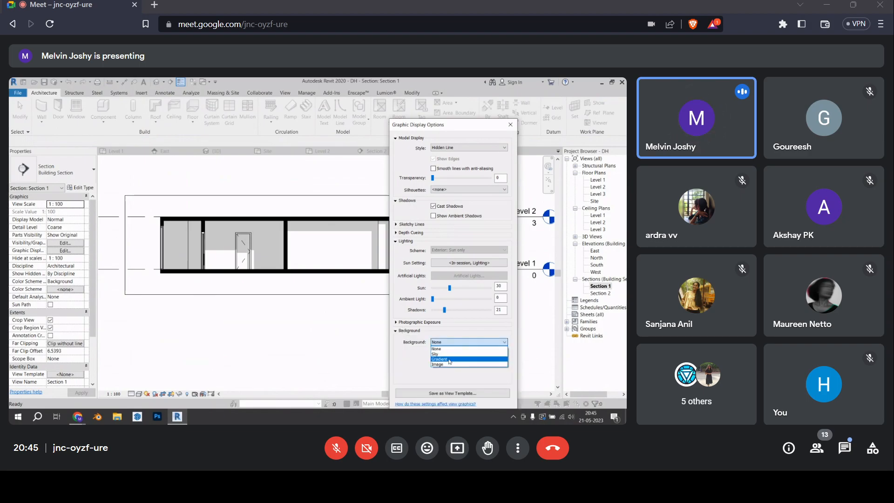
left_click(443, 354)
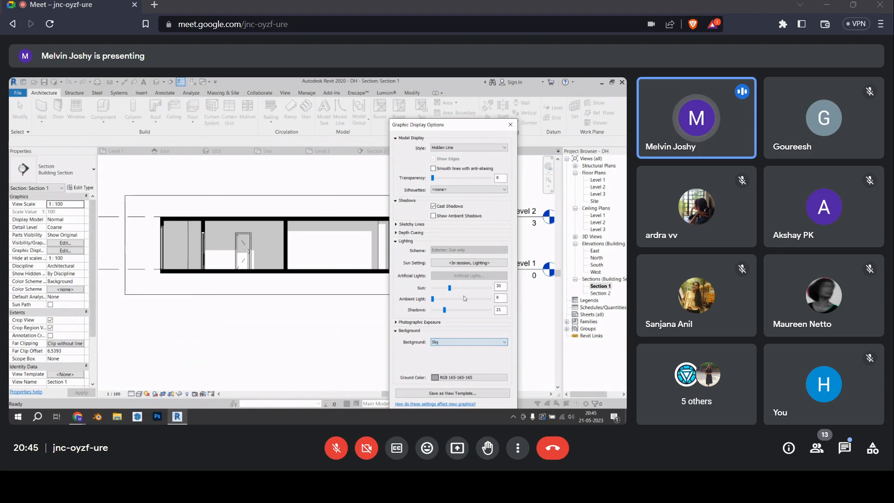
left_click(441, 344)
left_click(442, 359)
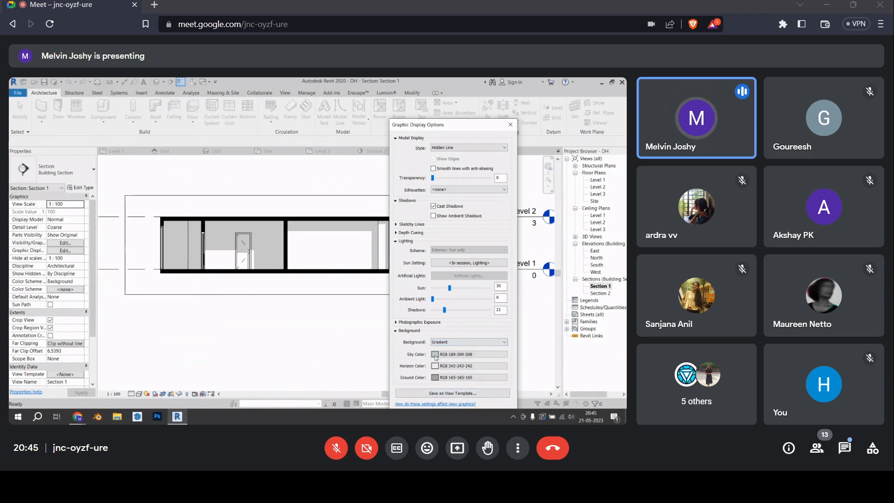
key("Down")
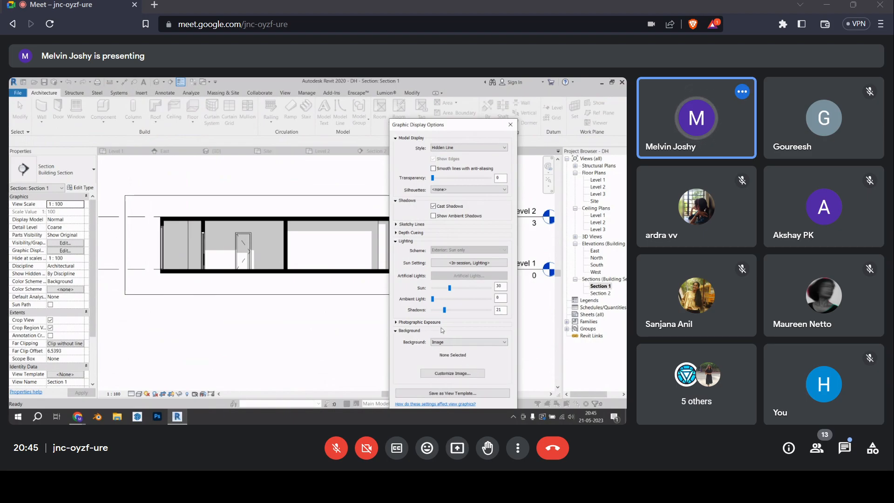
left_click(440, 344)
left_click(442, 359)
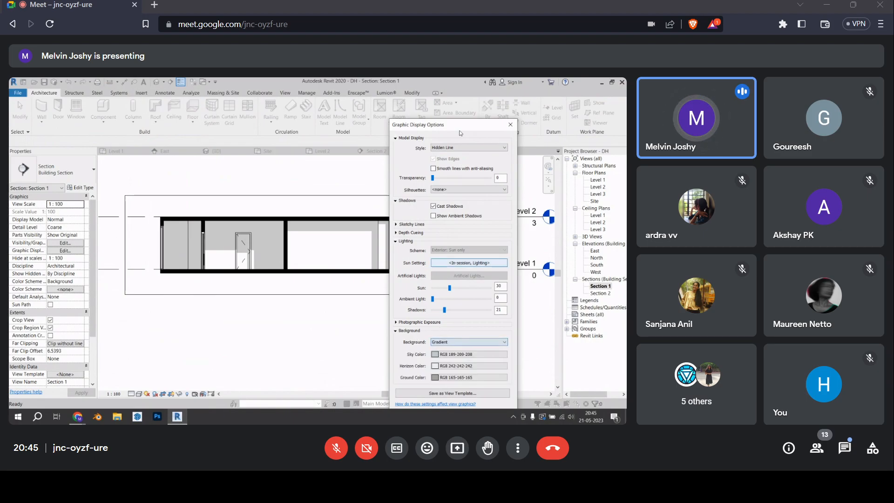
left_click_drag(460, 132, 441, 100)
left_click(474, 383)
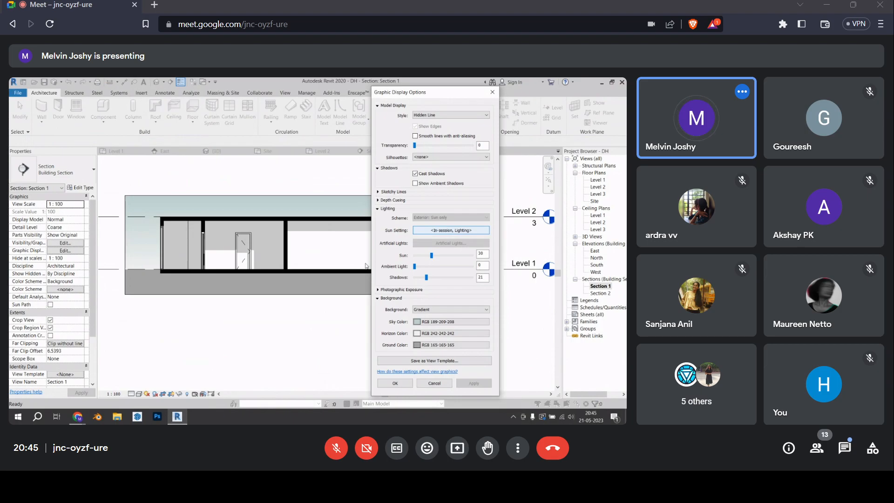
Close the graphic display options and extend the upper edge of the Section 1 crop region above Level 3
left_click(492, 92)
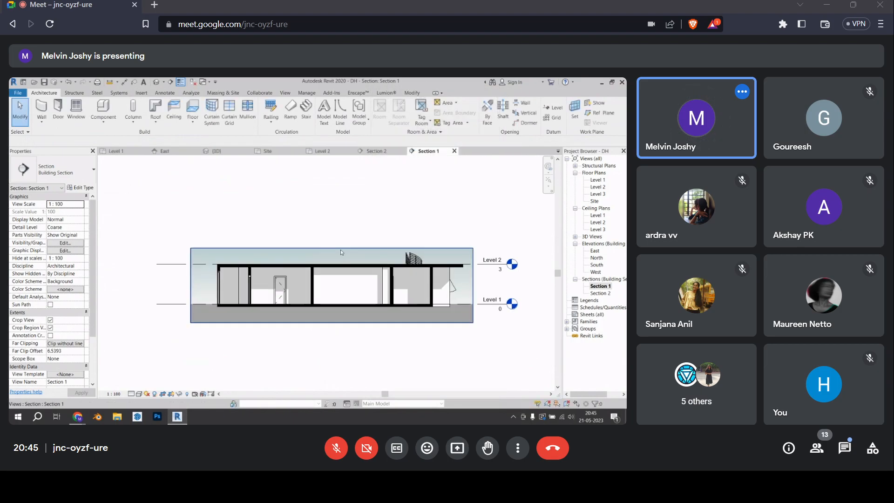
left_click(332, 248)
left_click_drag(331, 249, 332, 206)
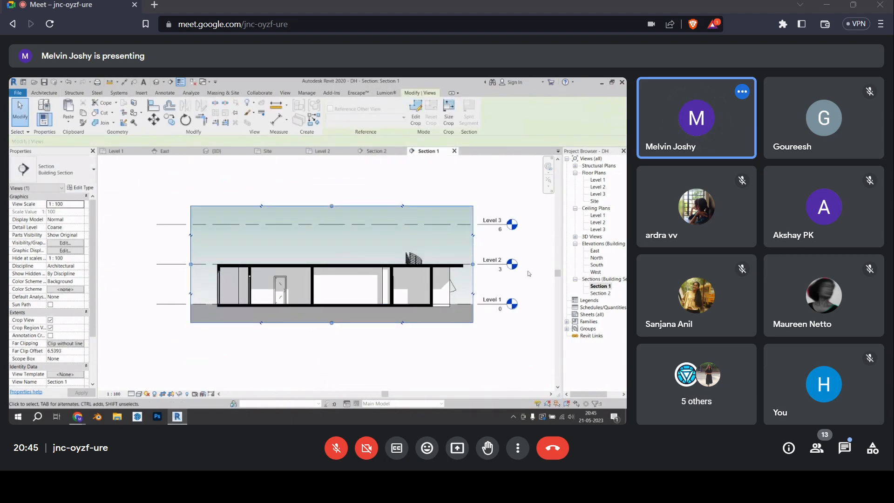
Shorten the level lines at the end opposite their heads so they start just inside the Section 1 crop region
scroll(386, 252, "down", 2)
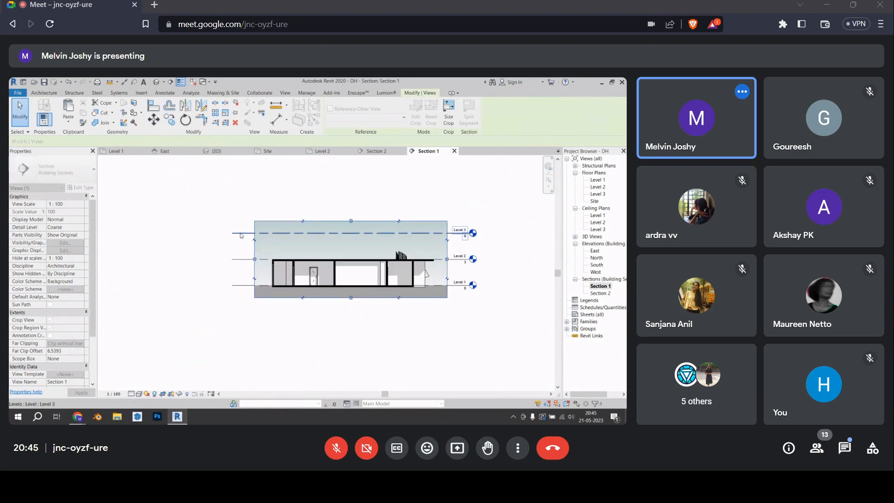
left_click(238, 234)
left_click_drag(232, 234, 262, 234)
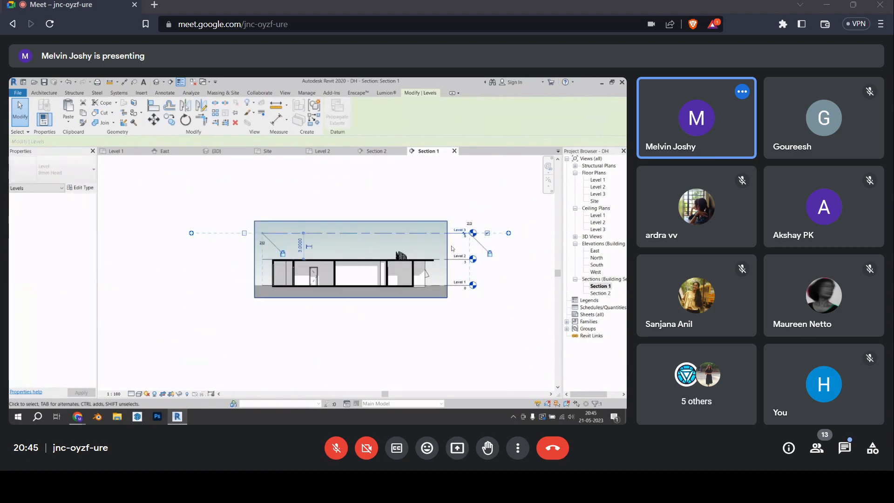
scroll(435, 236, "up", 2)
left_click(461, 311)
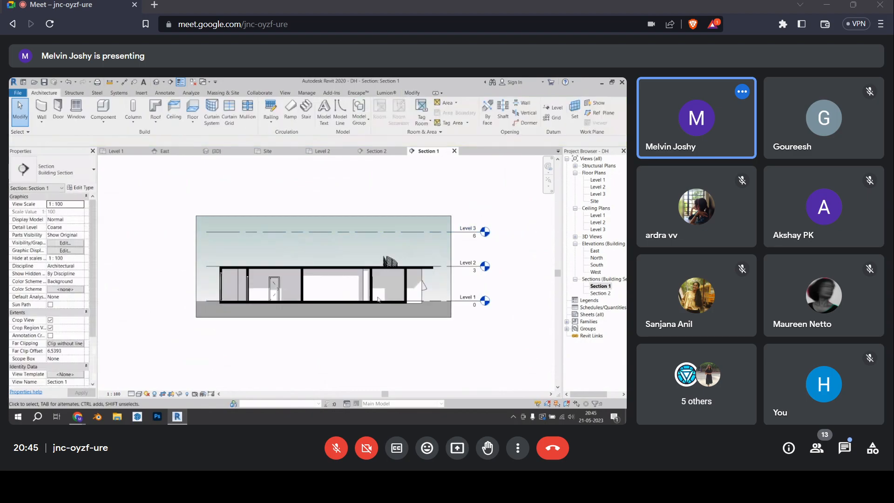
Examine the cut walls, floor slab, curtain wall and doors along the whole of Section 1
middle_click_drag(466, 313, 498, 308)
middle_click_drag(474, 278, 418, 264)
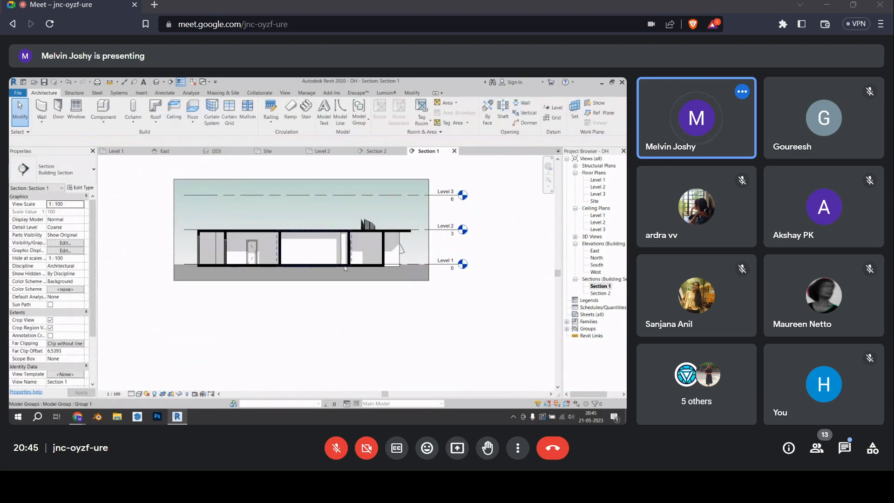
middle_click_drag(345, 268, 379, 297)
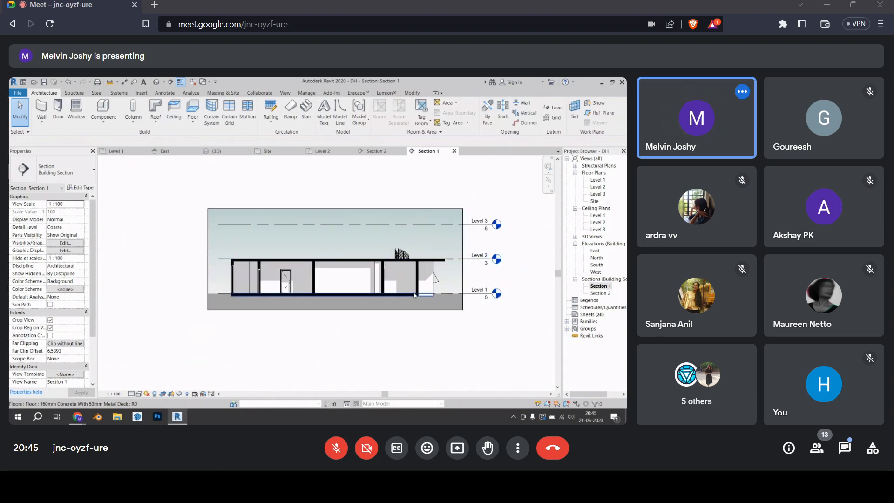
scroll(235, 279, "up", 6)
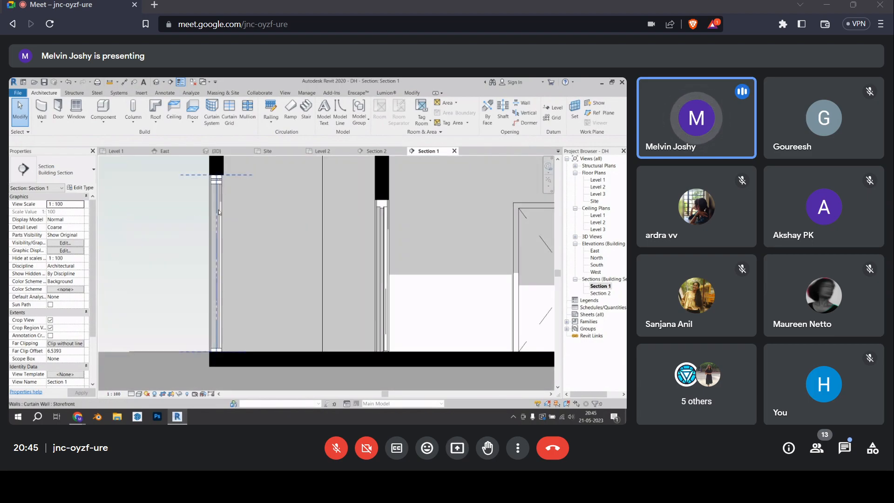
scroll(334, 299, "down", 6)
scroll(264, 262, "up", 2)
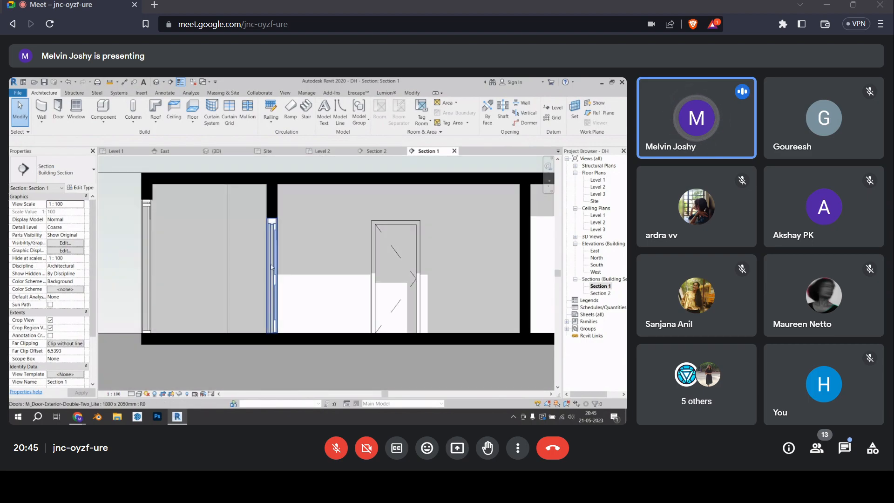
scroll(160, 252, "down", 5)
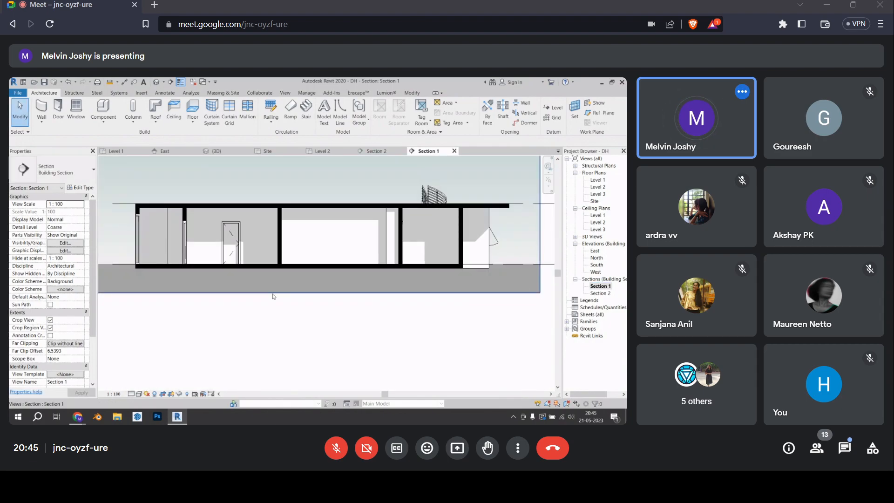
middle_click_drag(268, 280, 325, 276)
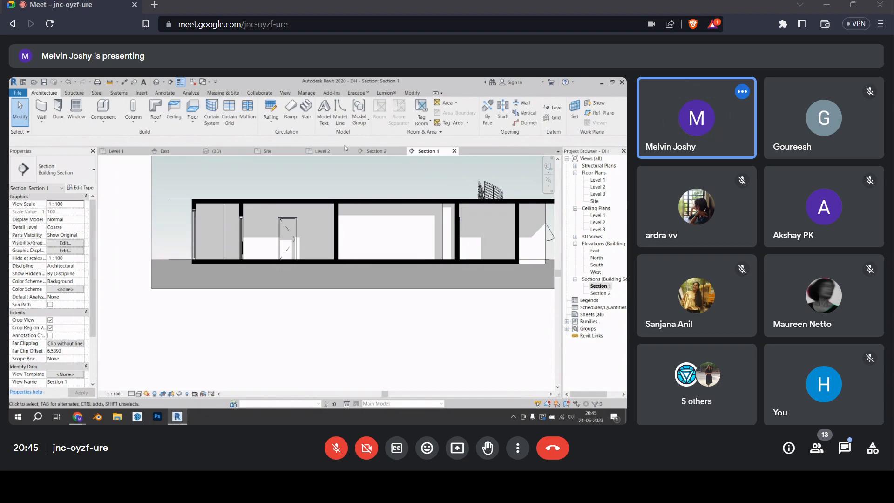
Set the base offset of the selected Generic - 200mm walls to -0.6 so they extend below Level 1
left_click(80, 93)
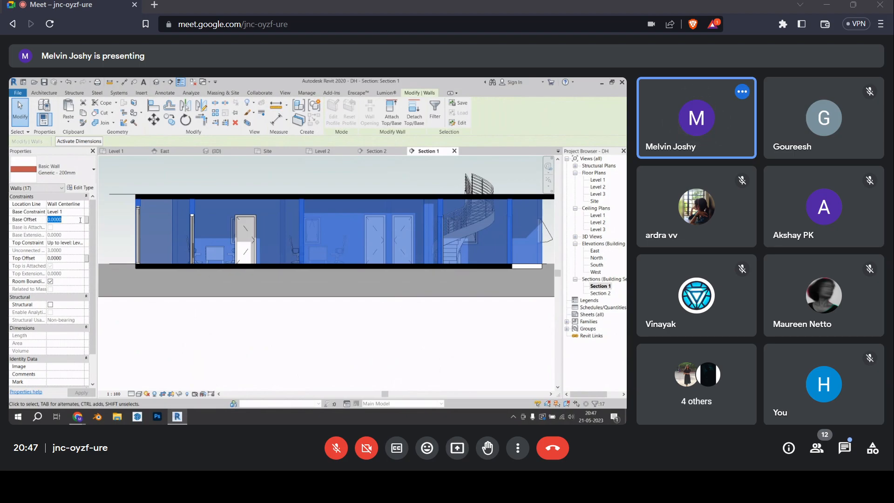
type("-")
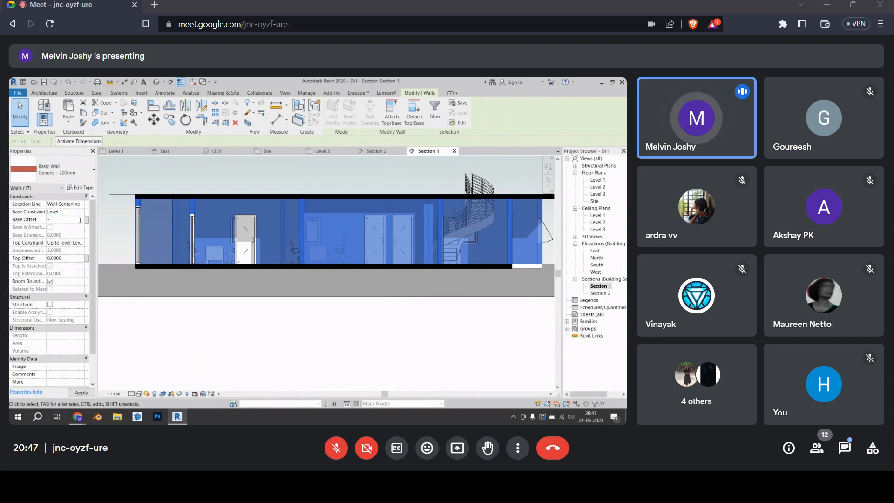
type("0.6")
key("Return")
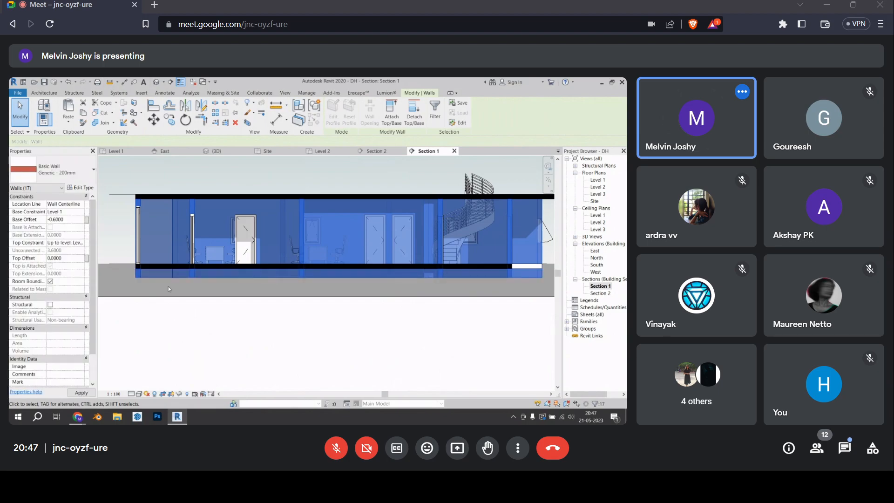
left_click(184, 325)
scroll(161, 284, "down", 1)
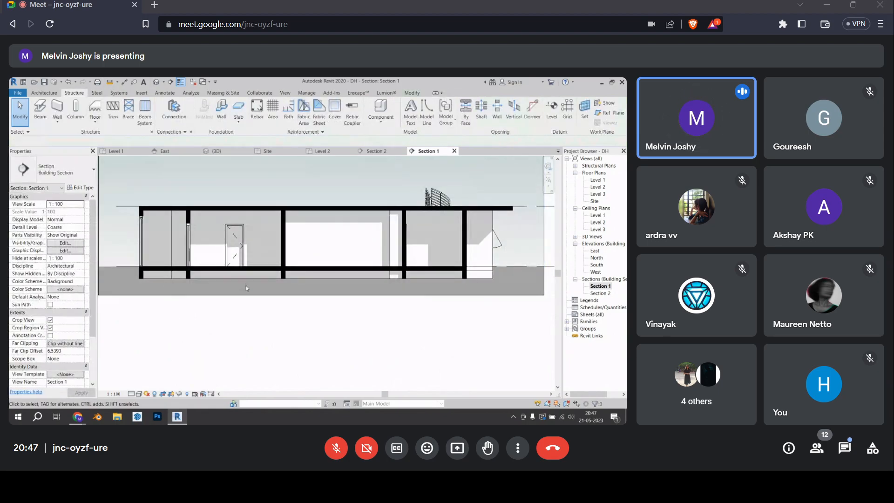
Place Bearing Footing - 900 x 300 wall foundations under the extended walls in Section 1
scroll(466, 289, "up", 1)
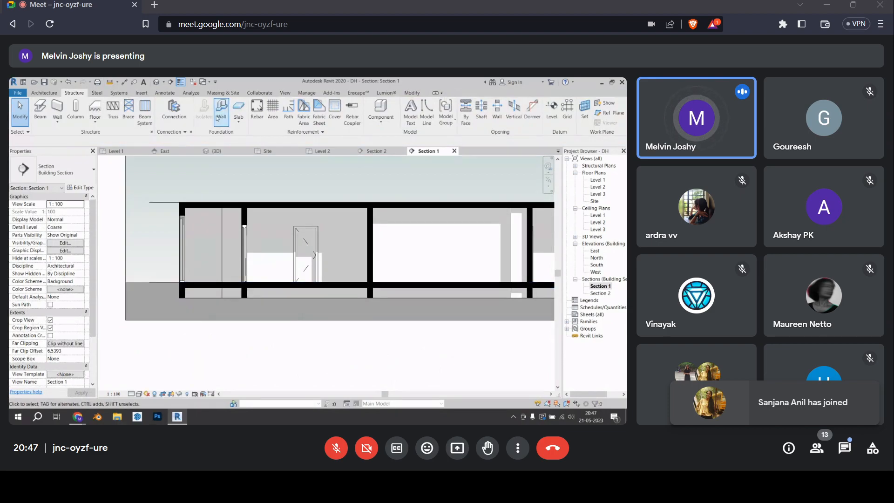
left_click(224, 119)
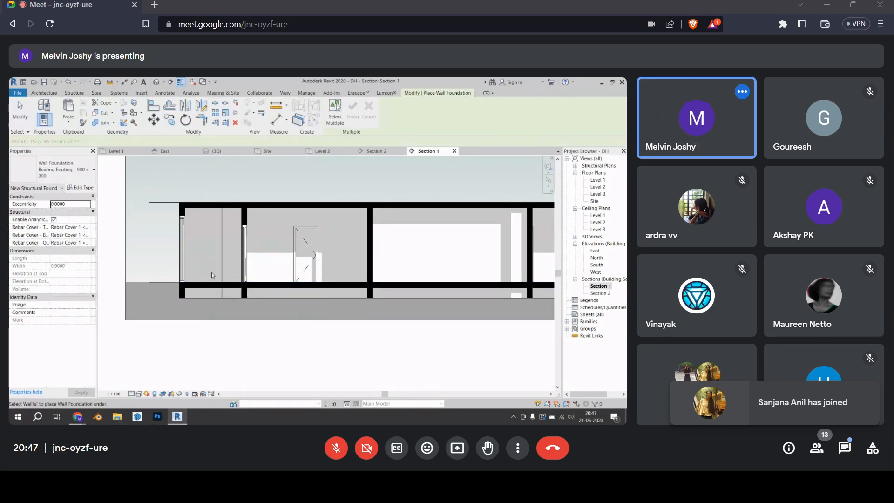
left_click(180, 299)
left_click(244, 298)
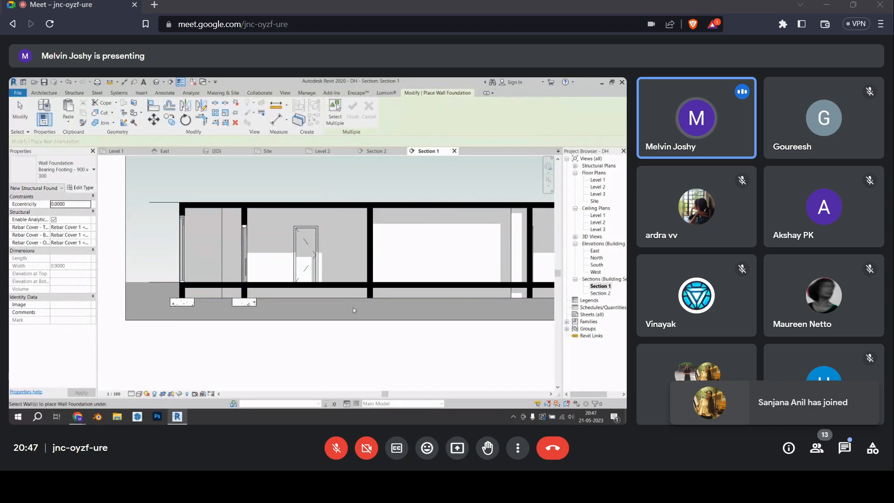
left_click(373, 298)
middle_click_drag(373, 298, 272, 298)
left_click(429, 301)
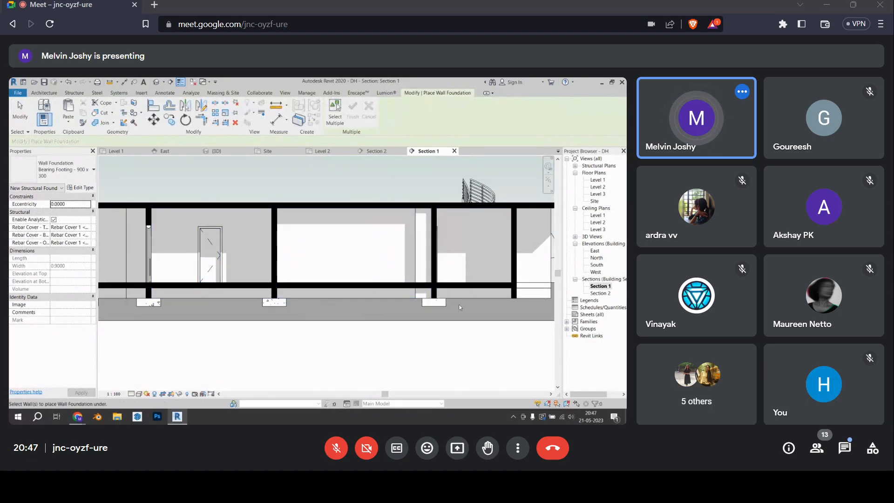
middle_click_drag(497, 307, 418, 307)
left_click(429, 301)
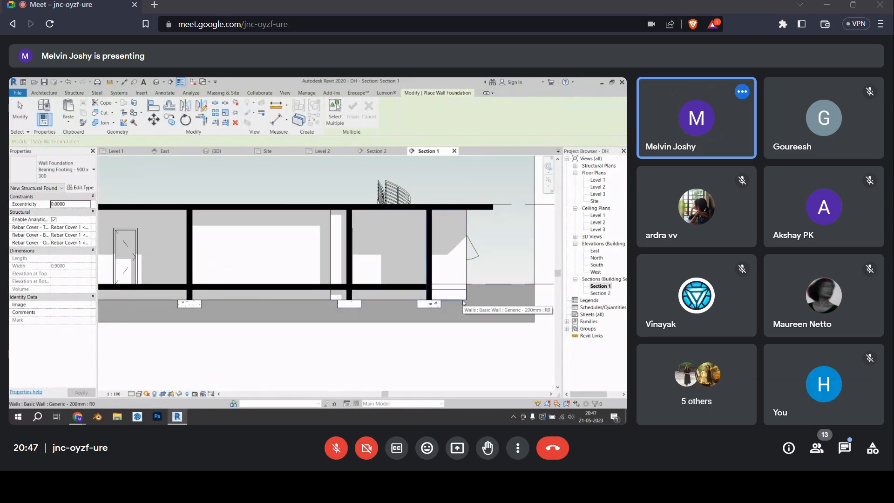
mouse_move(203, 316)
middle_mouse_down()
mouse_move(316, 299)
mouse_move(208, 305)
middle_mouse_up()
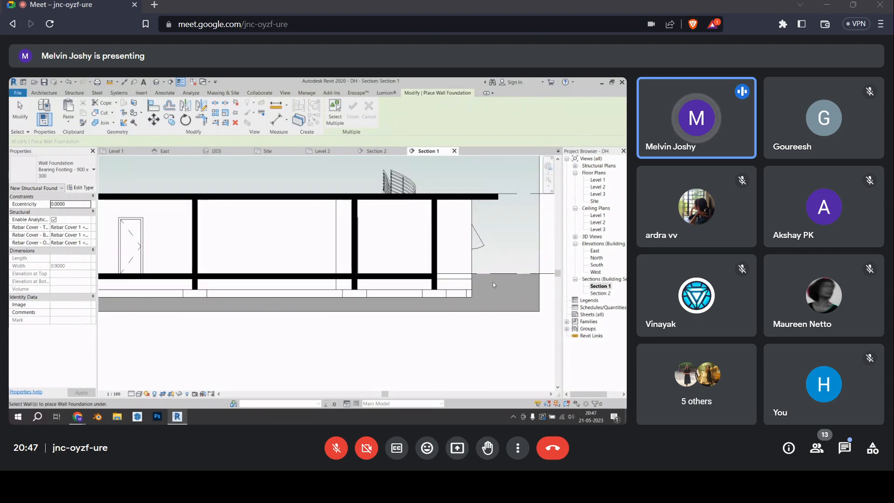
scroll(433, 293, "down", 1)
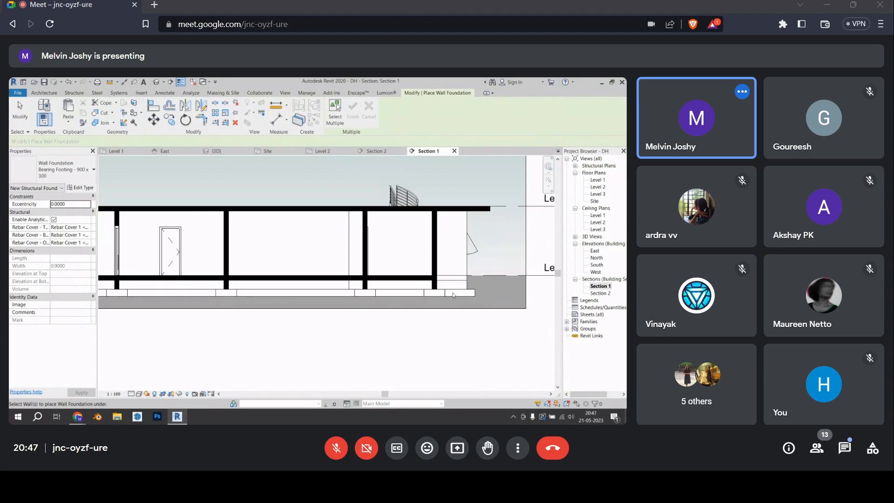
key("Escape")
Change the foreground cut pattern of the footing type's Concrete, Cast-in-Place gray material to Solid fill
left_click(423, 297)
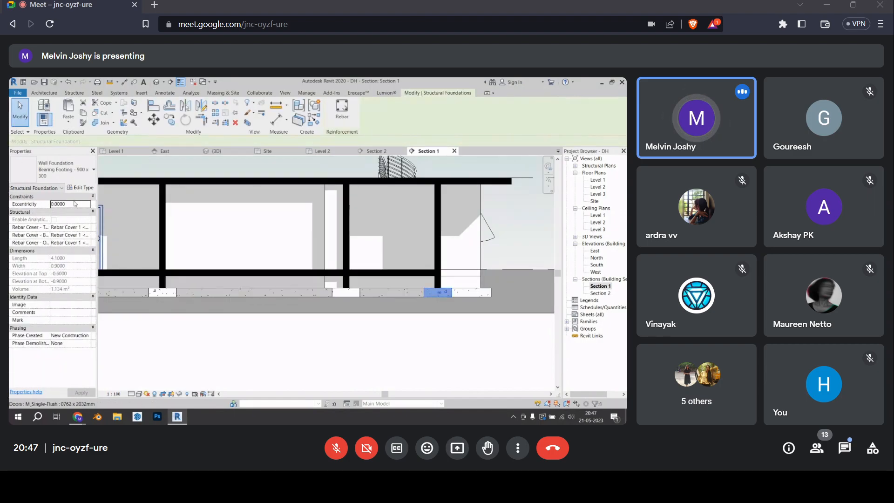
left_click(83, 188)
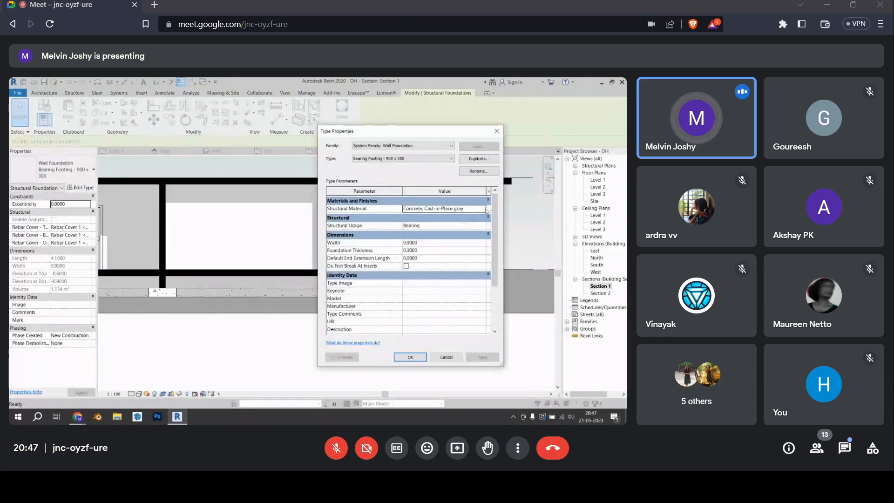
left_click(484, 209)
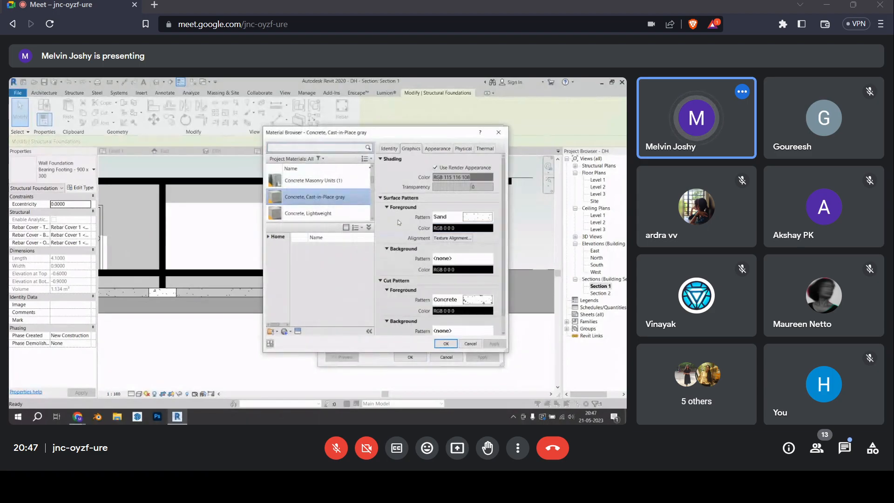
left_click(446, 300)
left_click(368, 227)
left_click(391, 321)
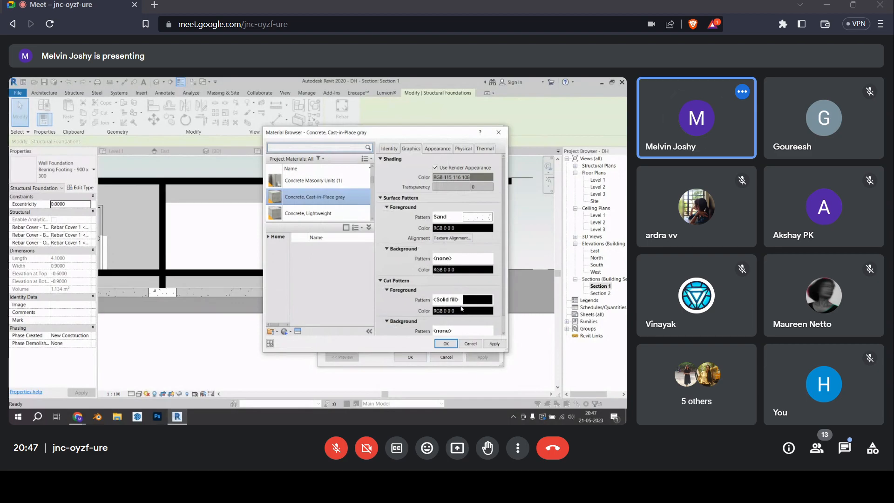
left_click(454, 344)
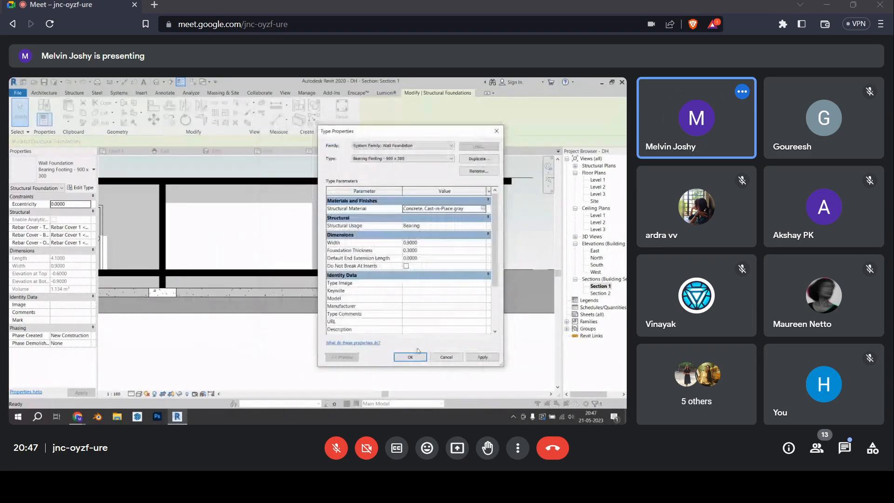
left_click(410, 357)
left_click(428, 343)
mouse_move(265, 321)
middle_mouse_down()
mouse_move(319, 320)
mouse_move(313, 318)
mouse_move(338, 326)
mouse_move(309, 321)
middle_mouse_up()
scroll(345, 311, "down", 1)
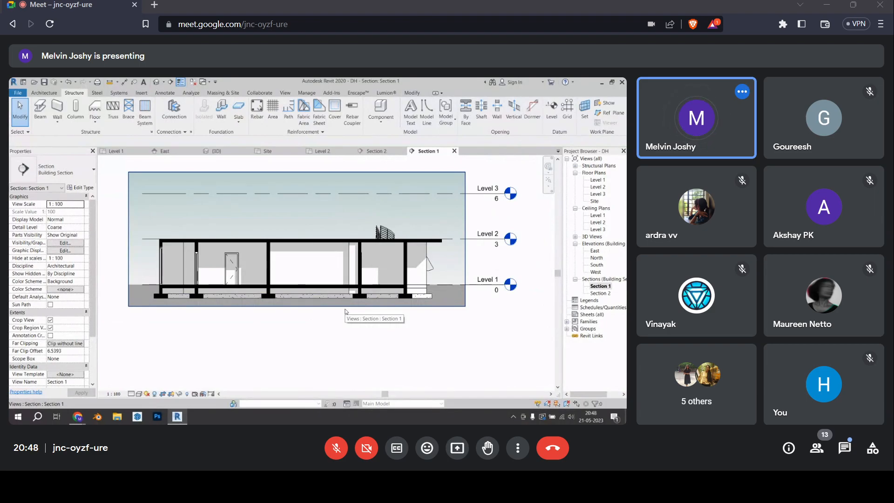
middle_click_drag(307, 236, 330, 251)
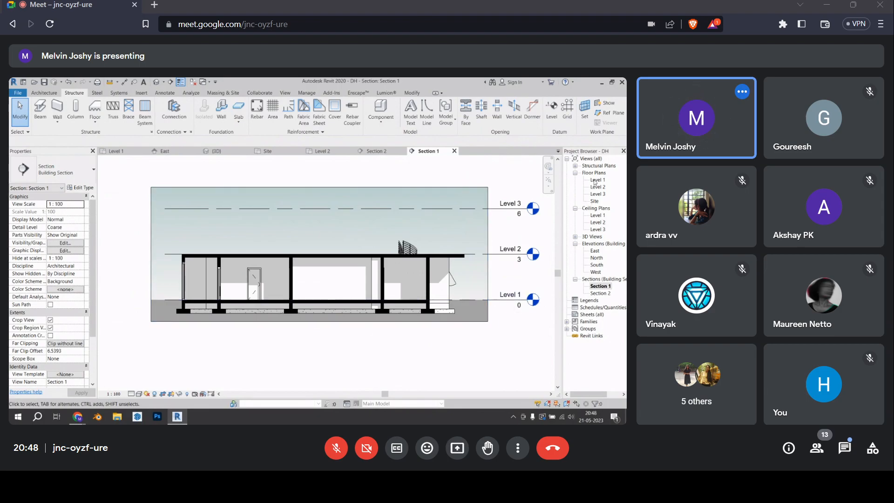
Create a four-point toposurface around the building in the Site plan at absolute elevation 0
double_click(597, 201)
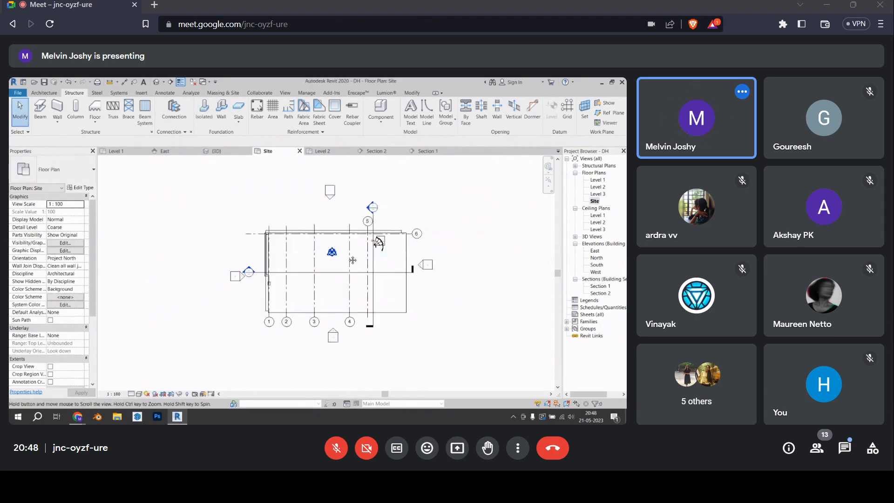
scroll(407, 247, "up", 3)
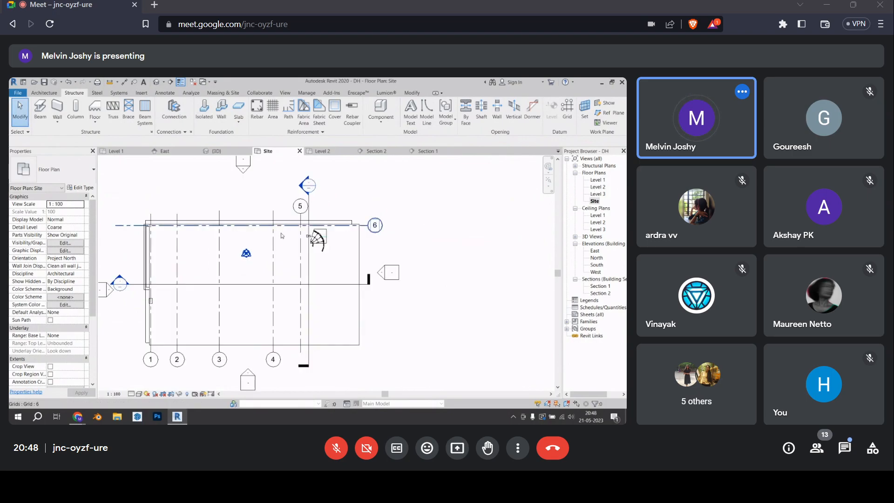
scroll(328, 242, "down", 3)
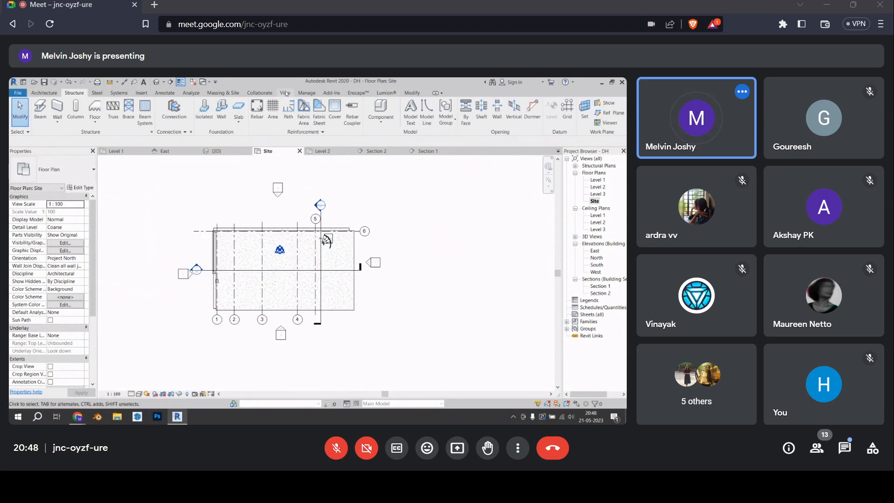
left_click(233, 94)
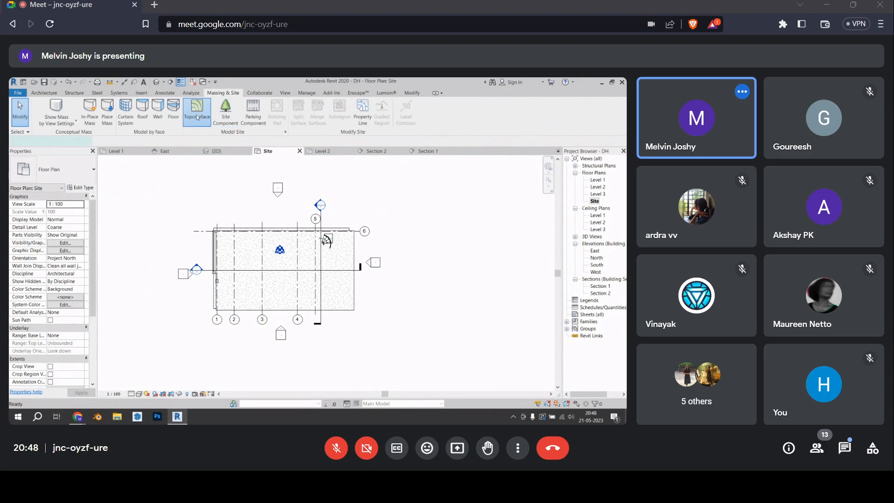
left_click(197, 108)
left_click(202, 215)
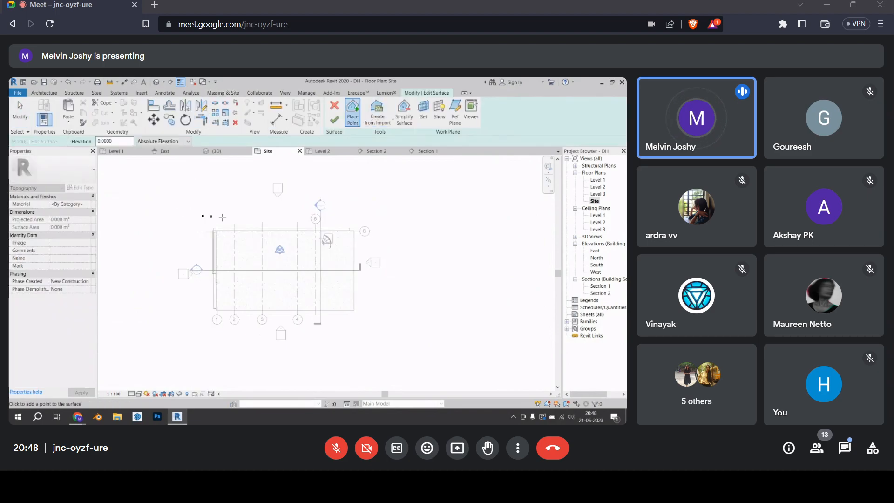
left_click(358, 212)
left_click(362, 320)
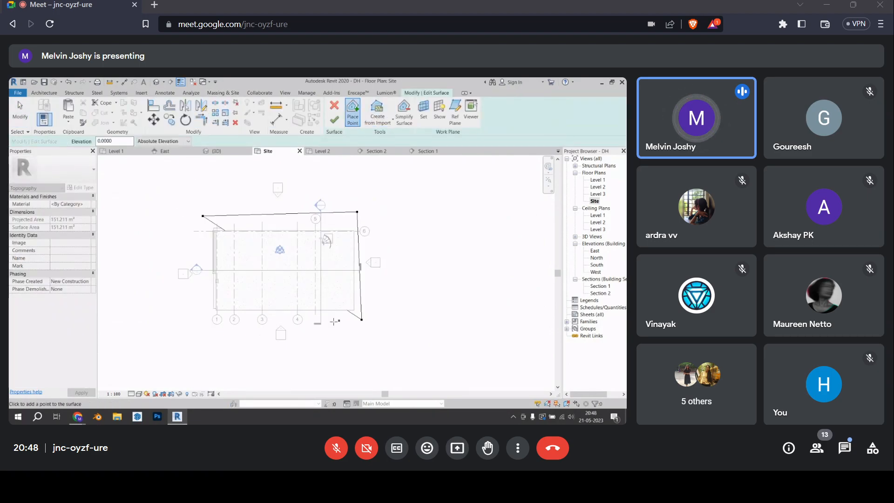
left_click(201, 326)
left_click(334, 120)
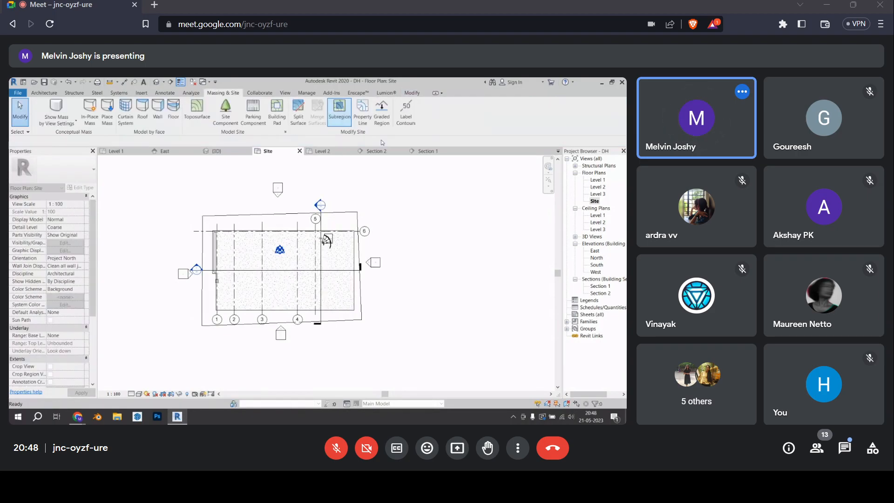
left_click(399, 201)
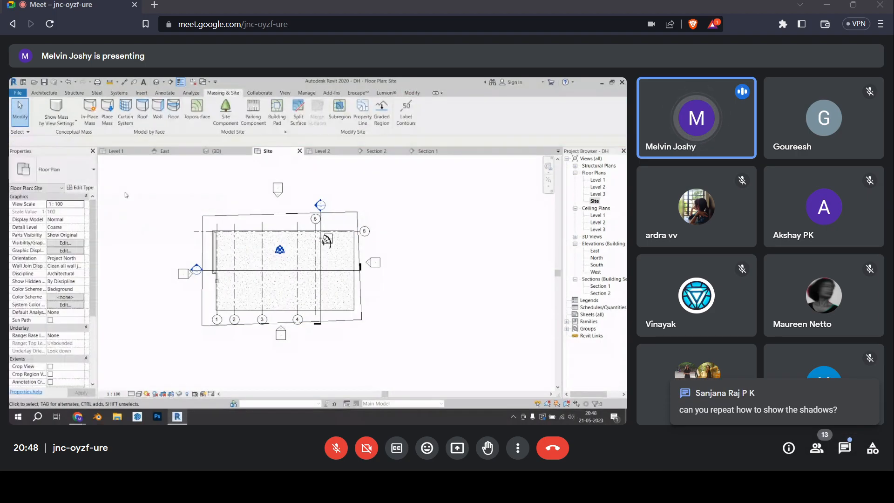
Examine how the toposurface meets the floor slab and wall footings in Section 1
double_click(600, 286)
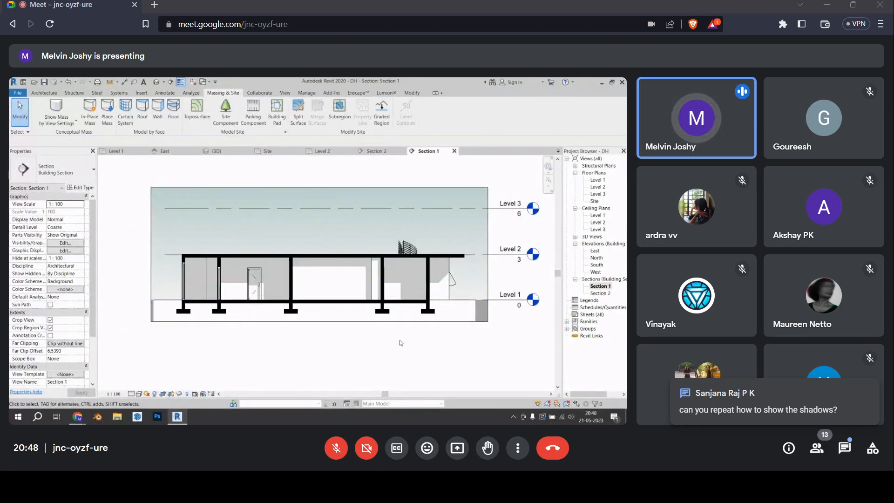
left_click(456, 301)
scroll(443, 312, "up", 3)
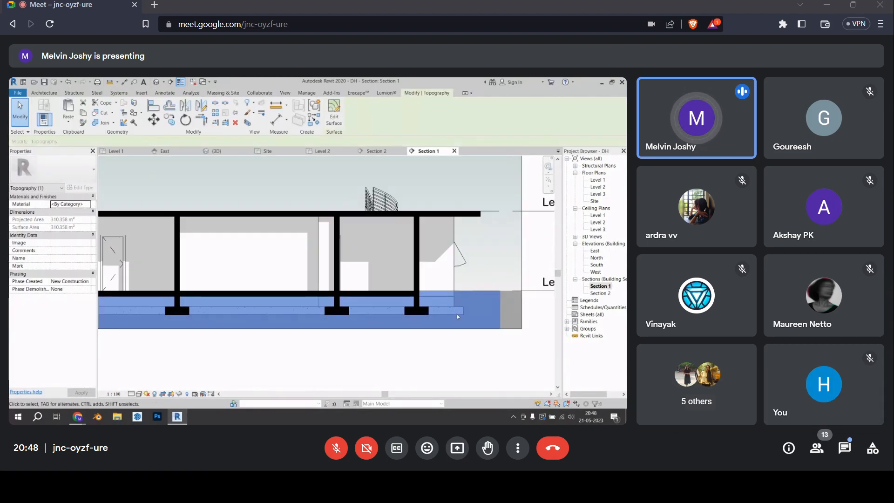
scroll(468, 301, "down", 3)
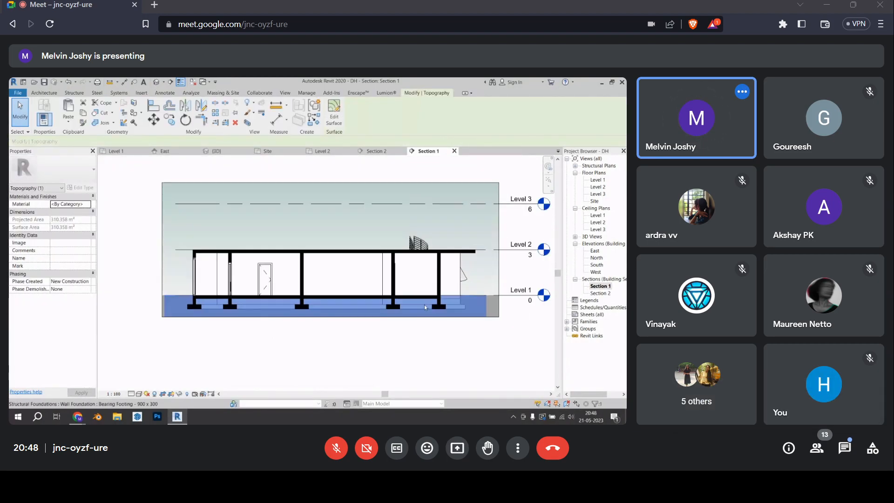
left_click(345, 351)
scroll(340, 348, "down", 2)
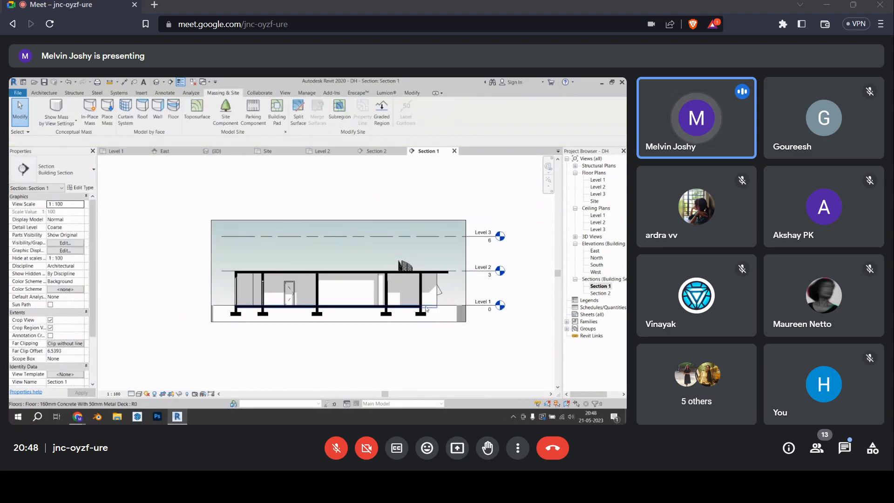
scroll(369, 327, "up", 2)
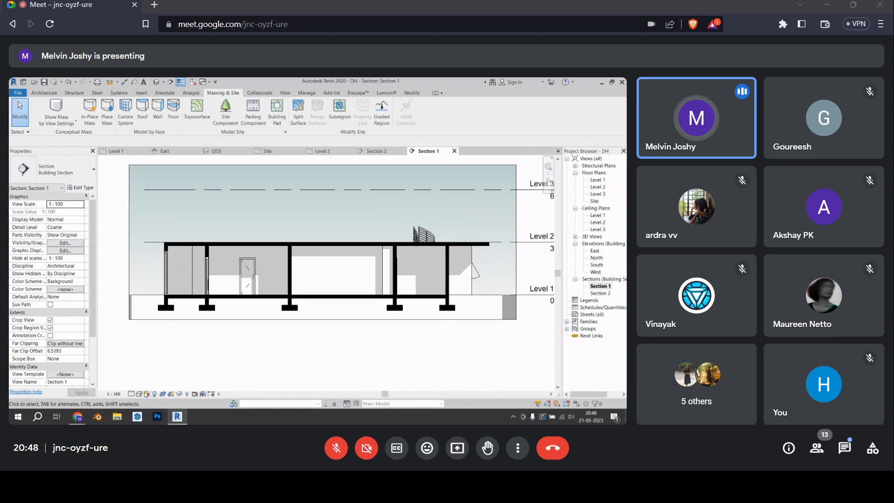
Set the sky color of Section 1's gradient background to RGB 217-223-174
left_click(139, 393)
left_click(157, 333)
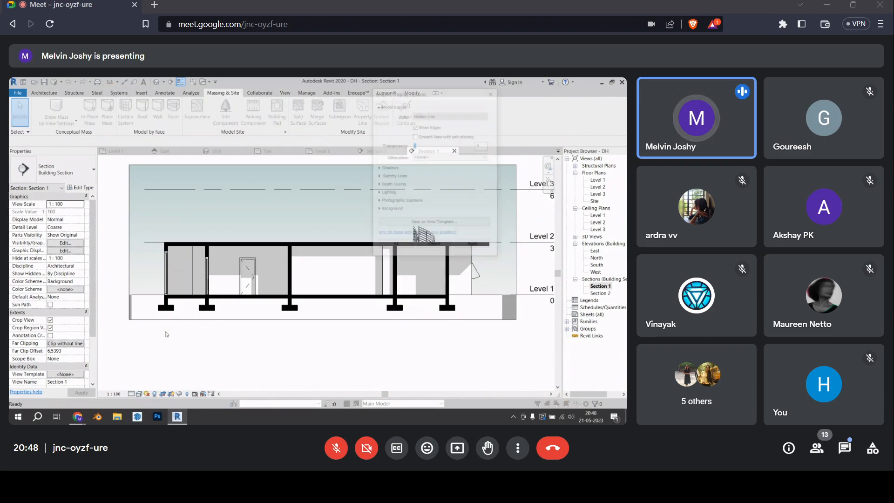
left_click(378, 210)
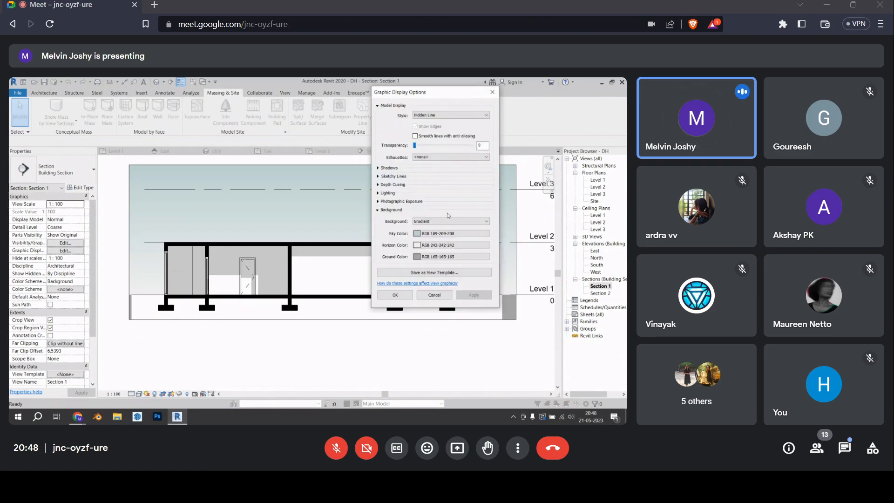
left_click(430, 236)
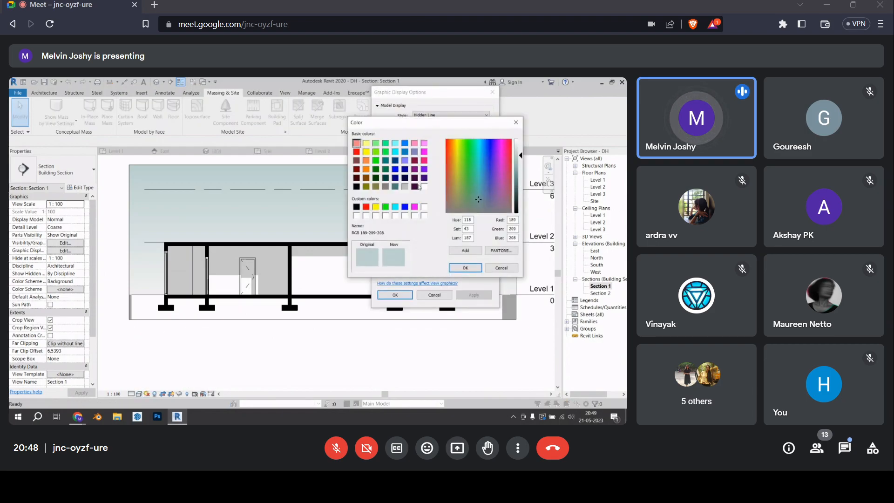
left_click(458, 181)
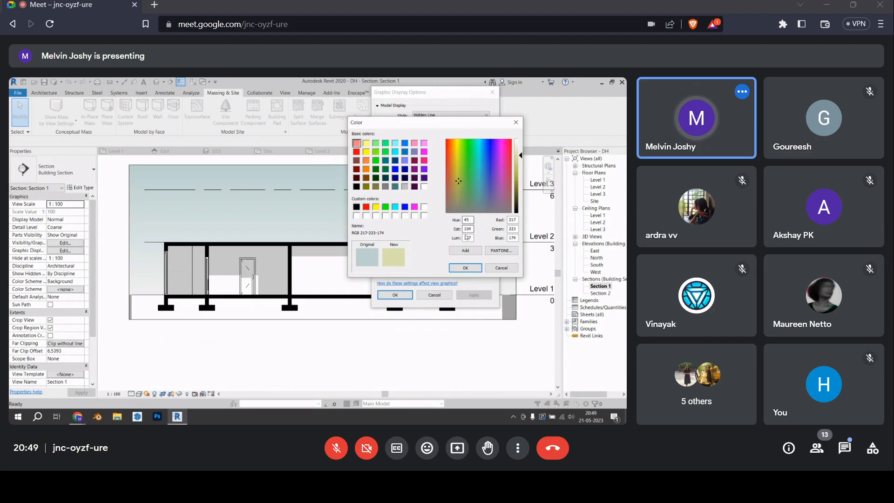
left_click(465, 268)
left_click(435, 272)
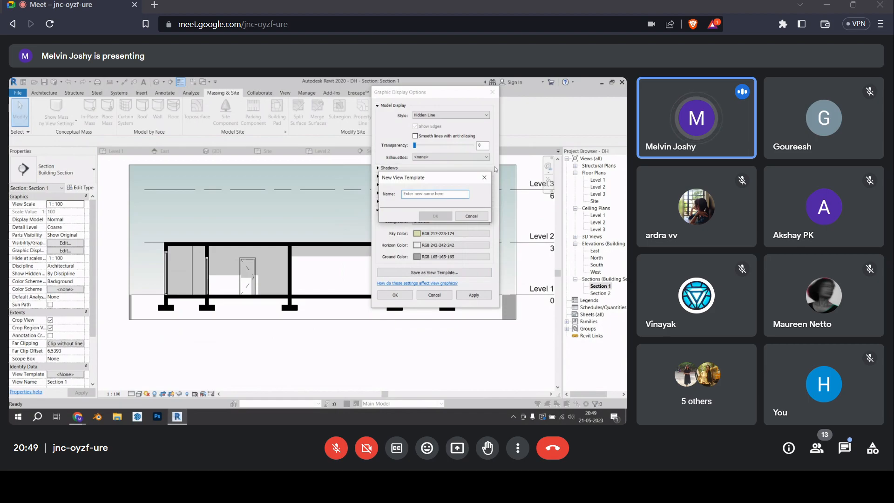
left_click(485, 177)
left_click(396, 295)
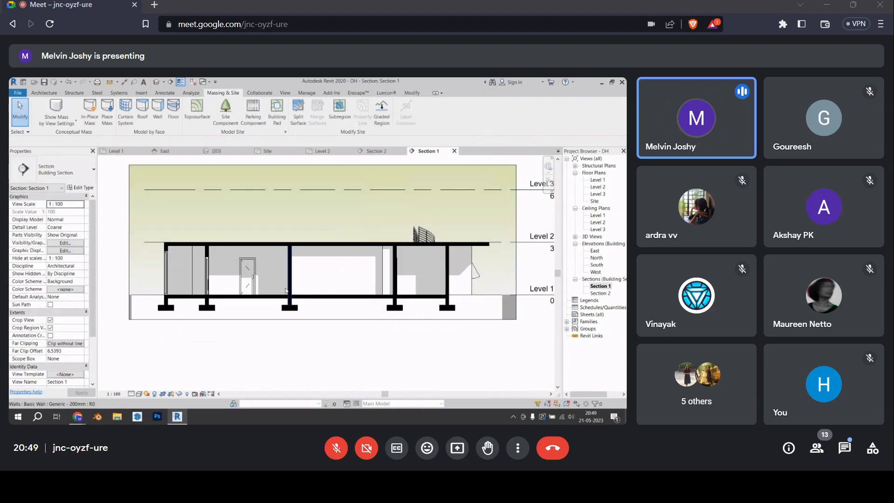
Change Section 1's background from a gradient to Sky in the graphic display options
left_click(139, 394)
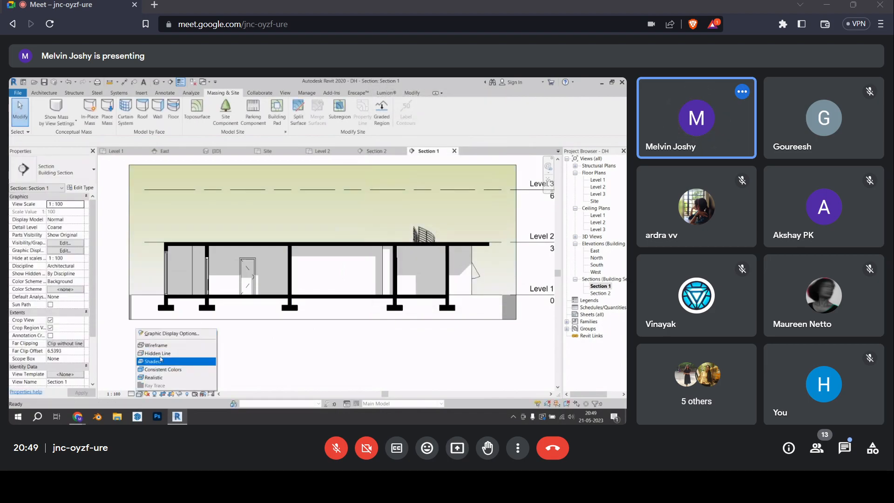
left_click(170, 334)
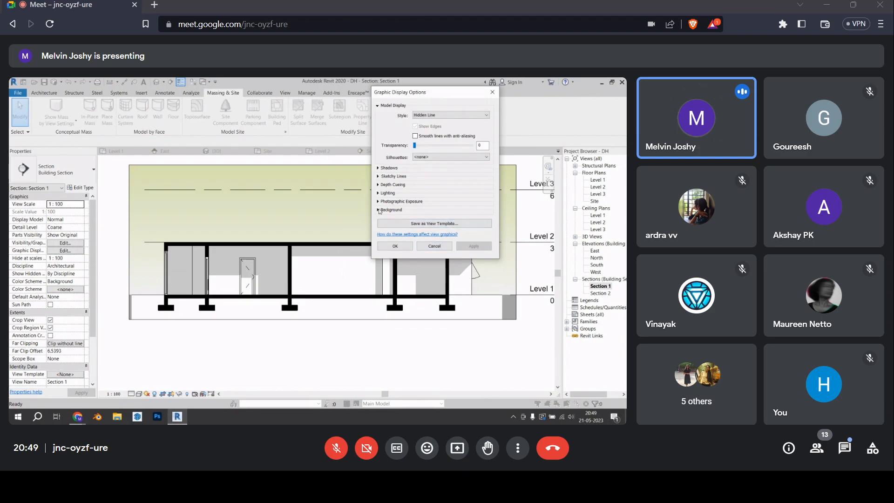
left_click(379, 210)
left_click(441, 222)
left_click(430, 234)
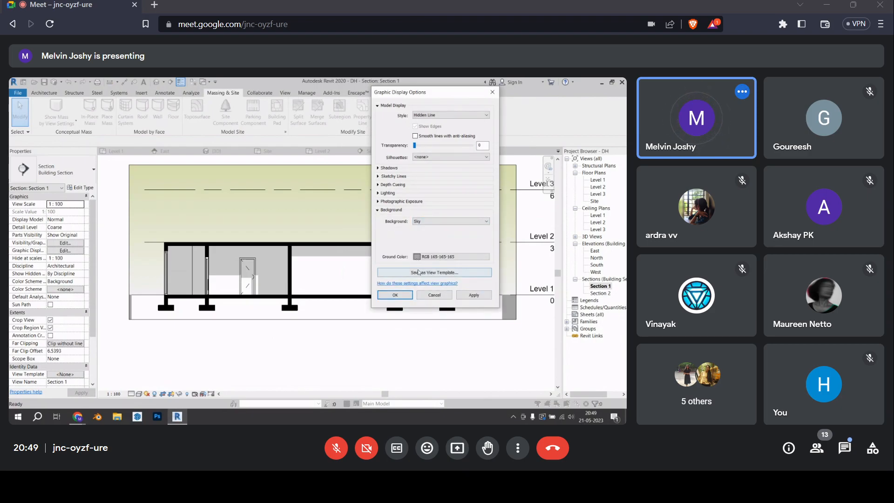
left_click(484, 297)
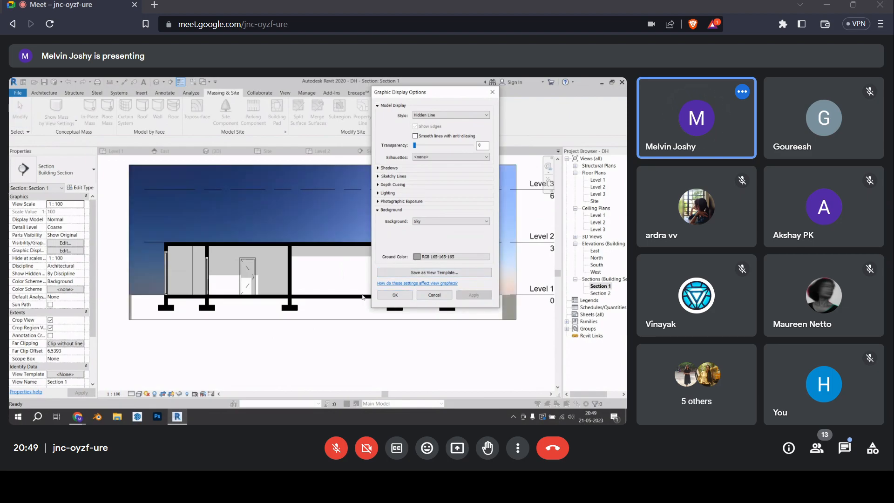
left_click(395, 295)
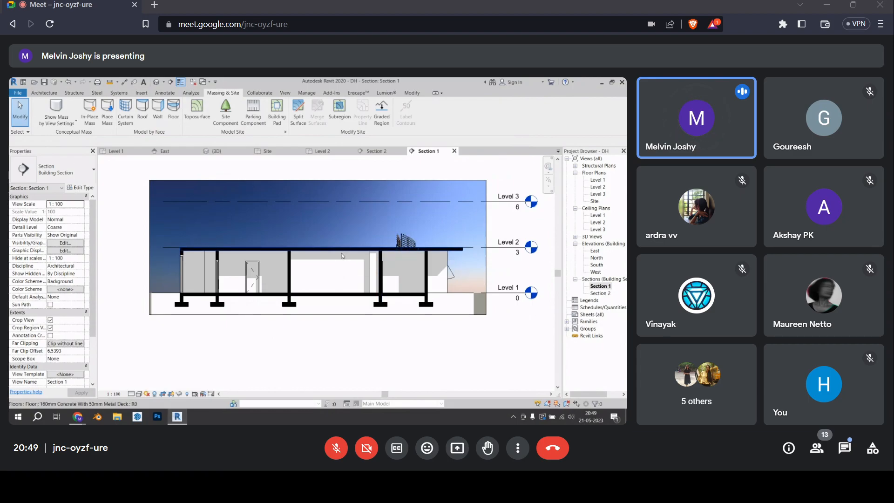
Turn Cast Shadows off and back on in Section 1's graphic display options, with Show Ambient Shadows enabled
left_click(142, 394)
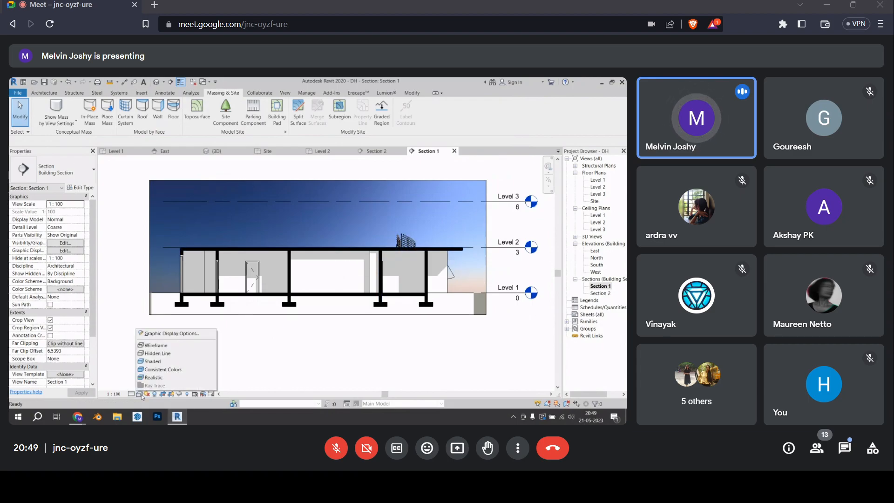
left_click(159, 333)
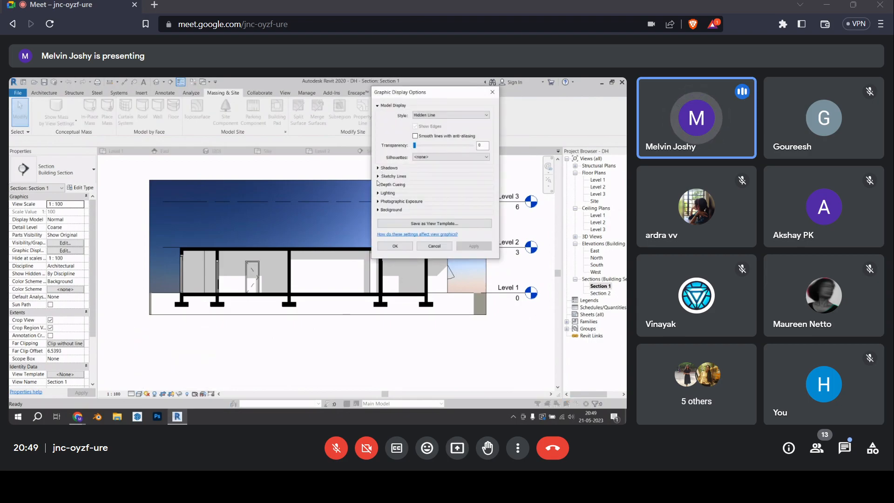
left_click(380, 168)
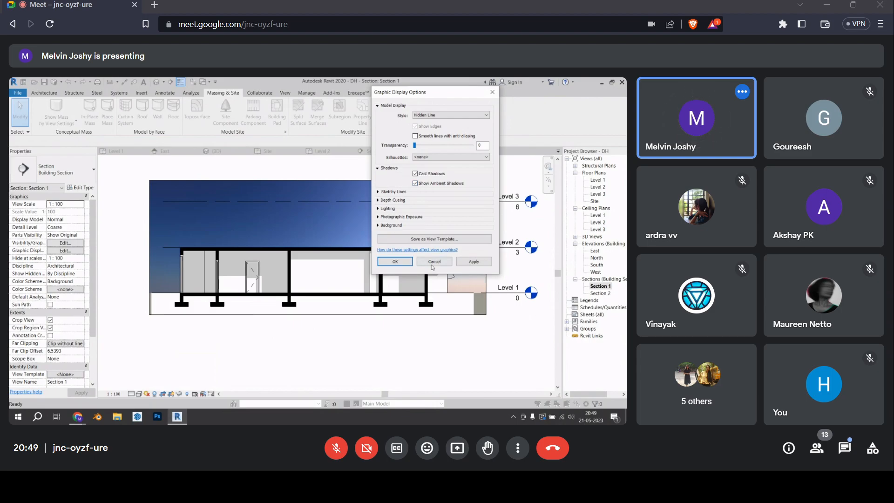
left_click(410, 266)
left_click(415, 174)
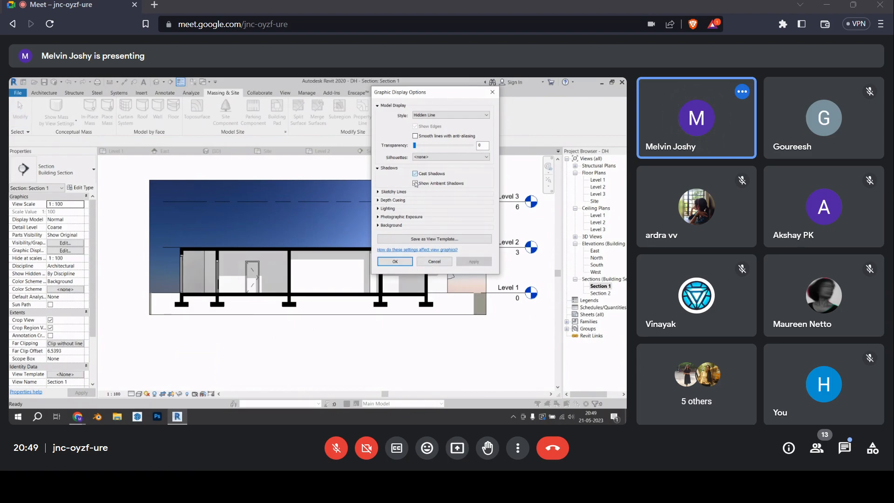
left_click(474, 261)
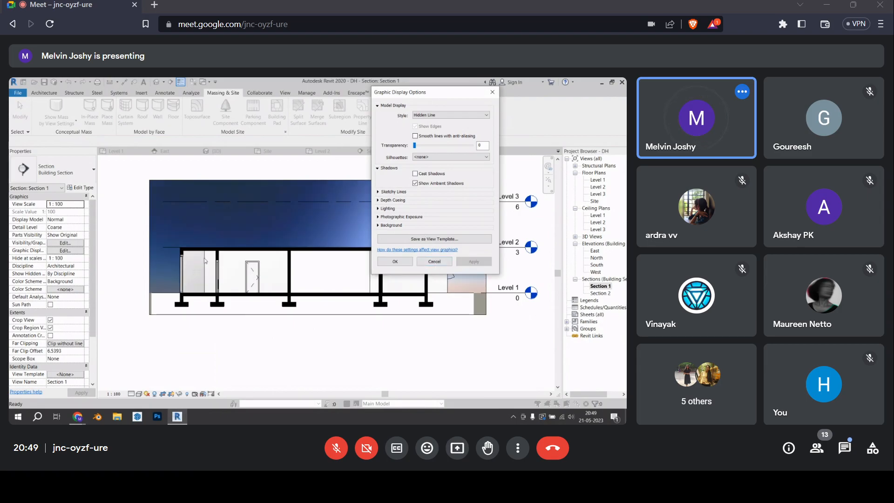
left_click(415, 173)
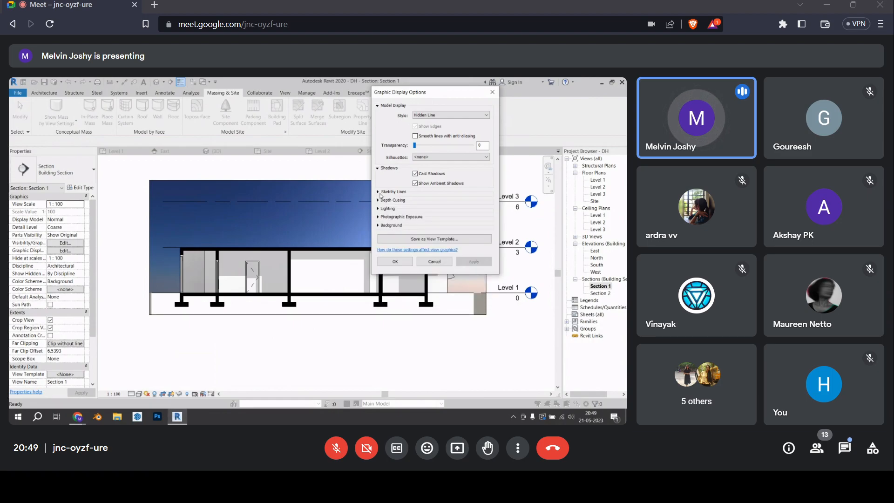
Enable Show Depth for Section 1 with the fade end location at 32 and the fade limit at 25%
left_click(378, 200)
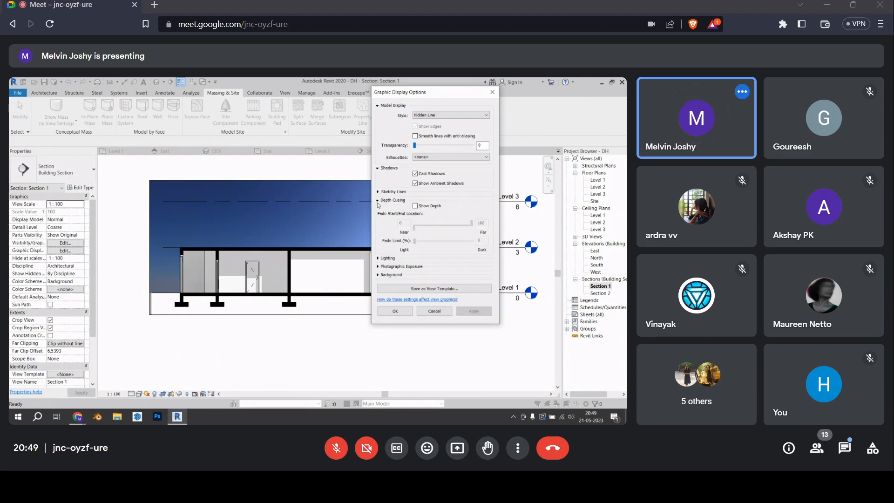
left_click(415, 205)
left_click_drag(471, 223, 430, 243)
left_click(484, 315)
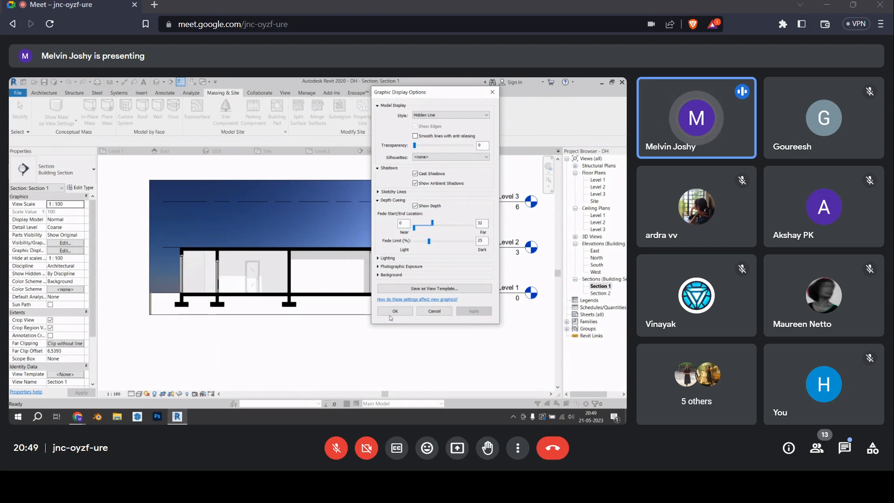
left_click(393, 311)
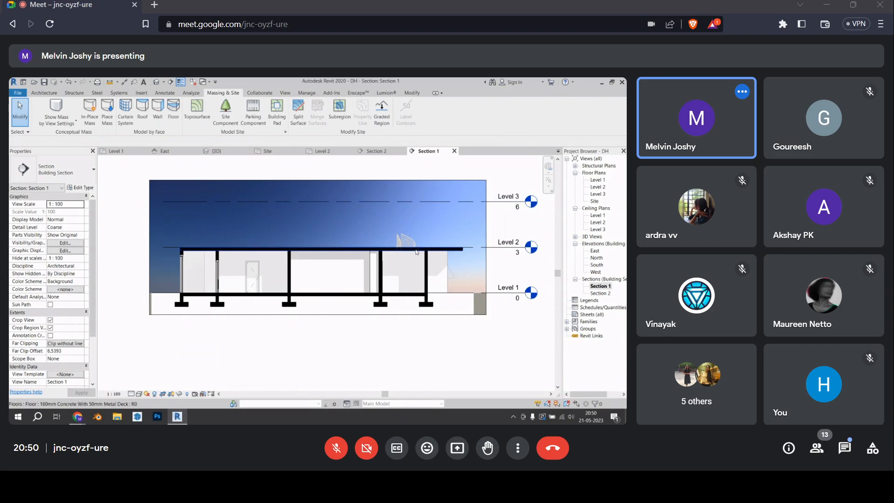
Open the {3D} view to see the whole building on its toposurface
middle_click_drag(404, 241, 355, 256)
left_click(215, 151)
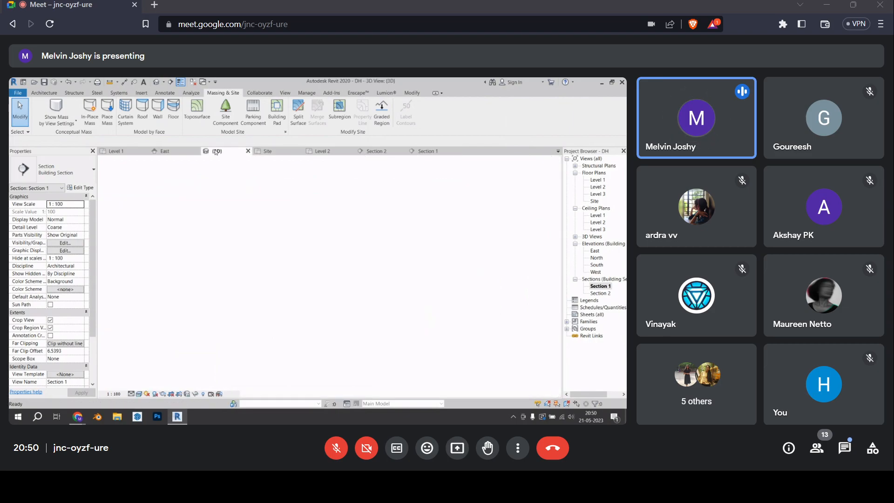
scroll(250, 292, "down", 2)
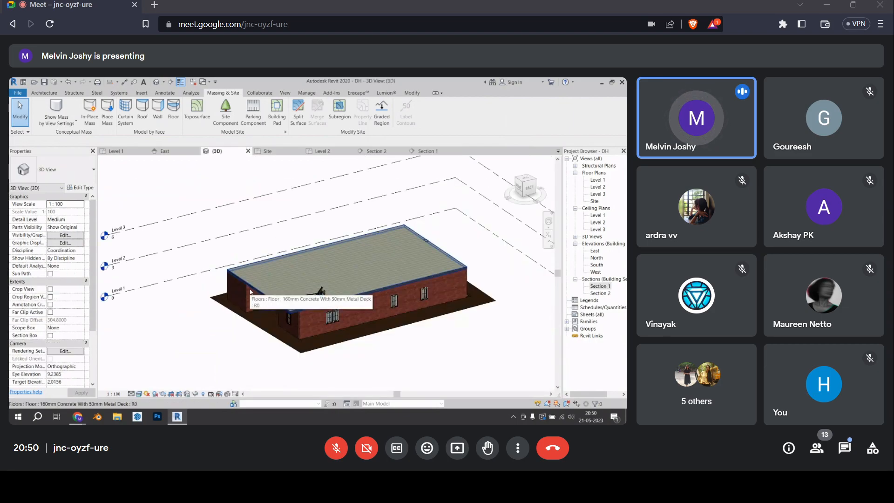
Assign the Plant material from the material library to the site toposurface, using its render appearance for shading
left_click(298, 348)
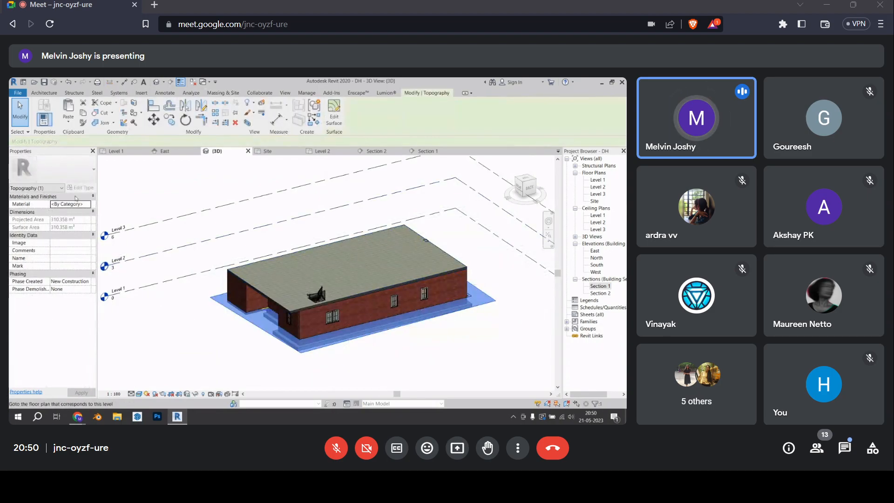
left_click(91, 205)
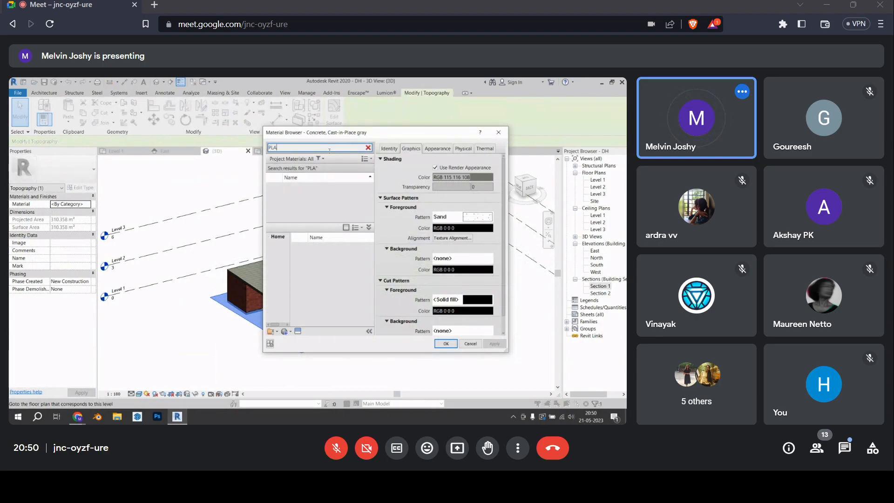
scroll(315, 201, "up", 1)
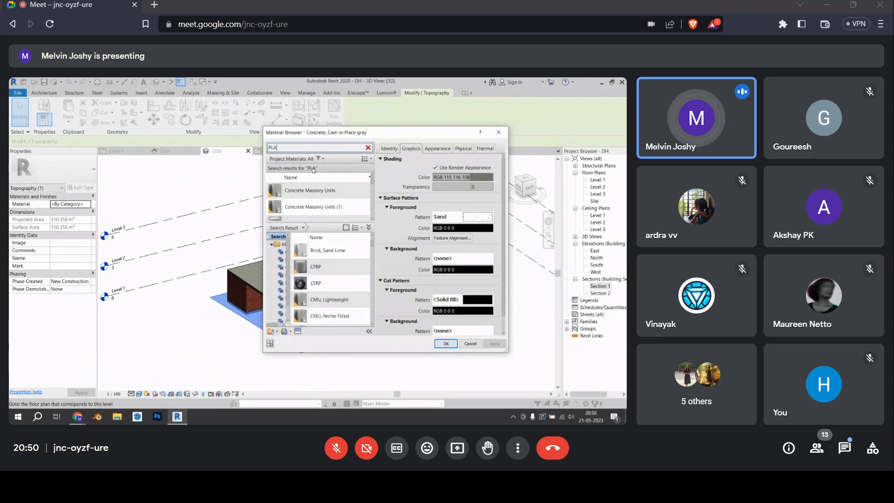
type("T")
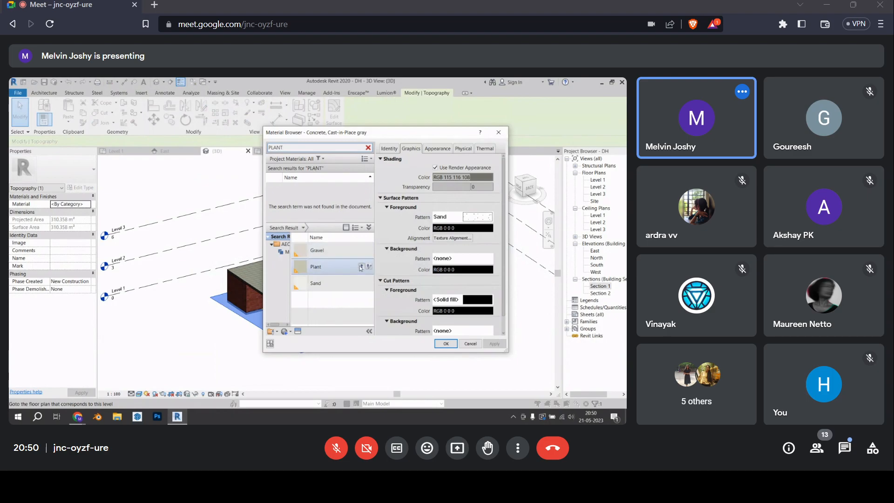
left_click(362, 265)
left_click(435, 167)
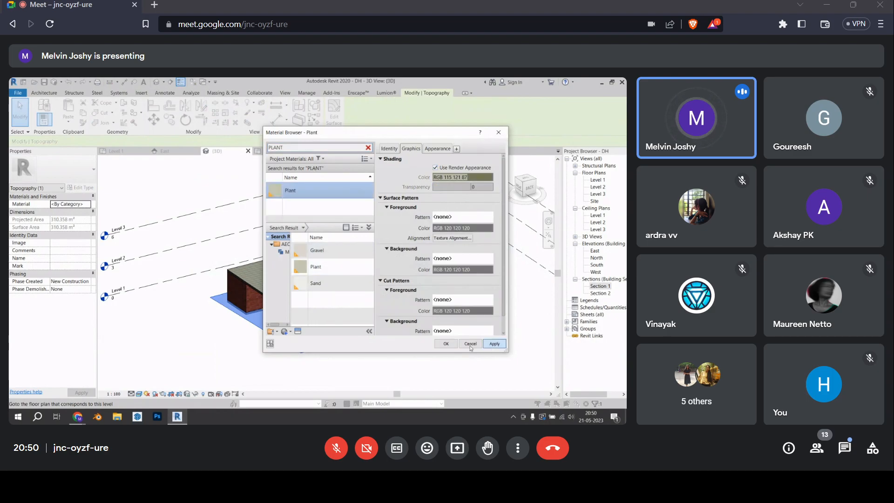
left_click(446, 344)
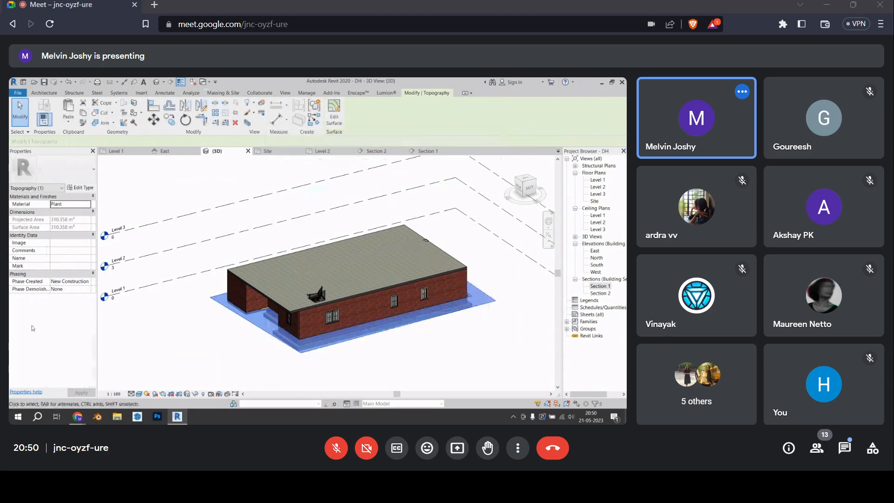
key("Escape")
Enable the section box in the {3D} view's extents properties
scroll(54, 361, "down", 3)
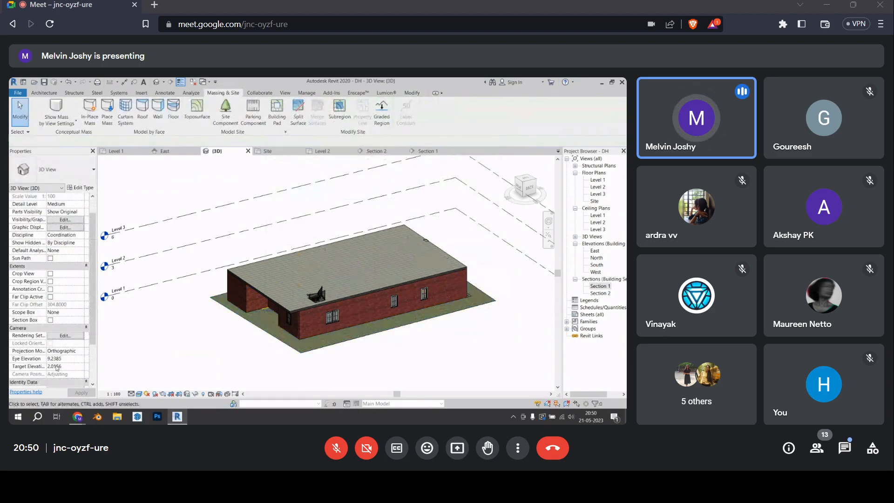
left_click(50, 297)
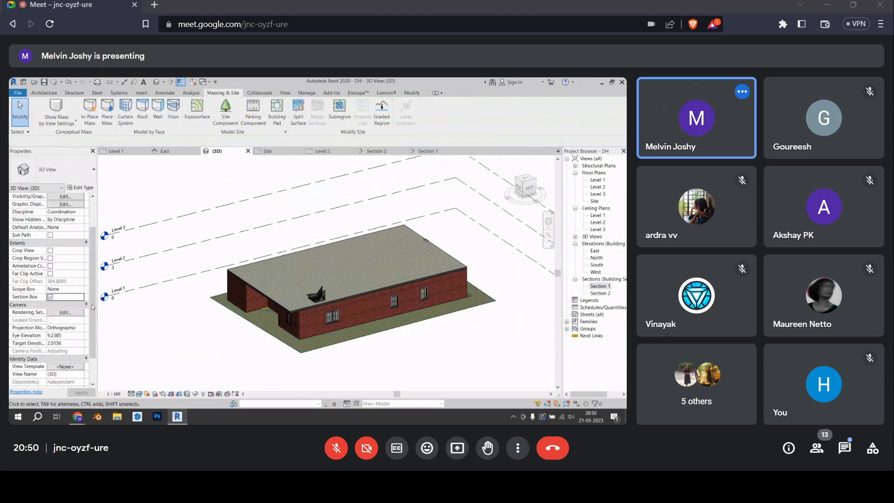
left_click(144, 178)
Pull the section box's side faces inward so they cut the toposurface close around the building
scroll(243, 273, "down", 2)
middle_click_drag(242, 273, 445, 288, "shift")
left_click_drag(444, 285, 350, 265)
left_click_drag(204, 231, 251, 250)
left_click_drag(252, 347, 279, 308)
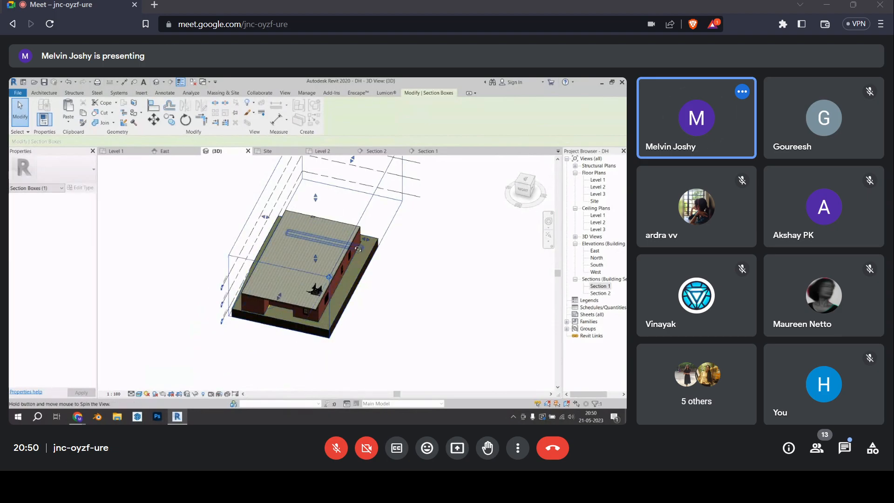
middle_click_drag(320, 242, 219, 247, "shift")
left_click_drag(430, 237, 365, 261)
left_click(303, 311)
middle_click_drag(303, 311, 318, 266, "shift")
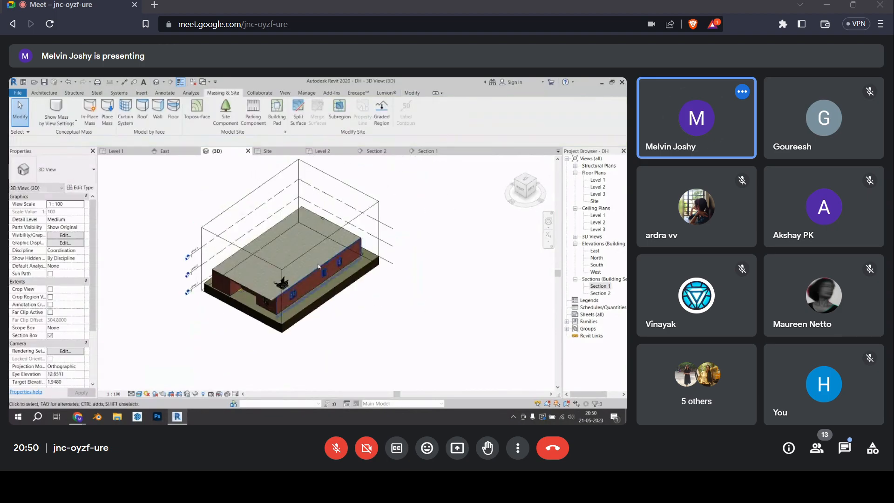
Hide the section box outline in the {3D} view as an individual element
left_click(221, 213)
right_click(222, 213)
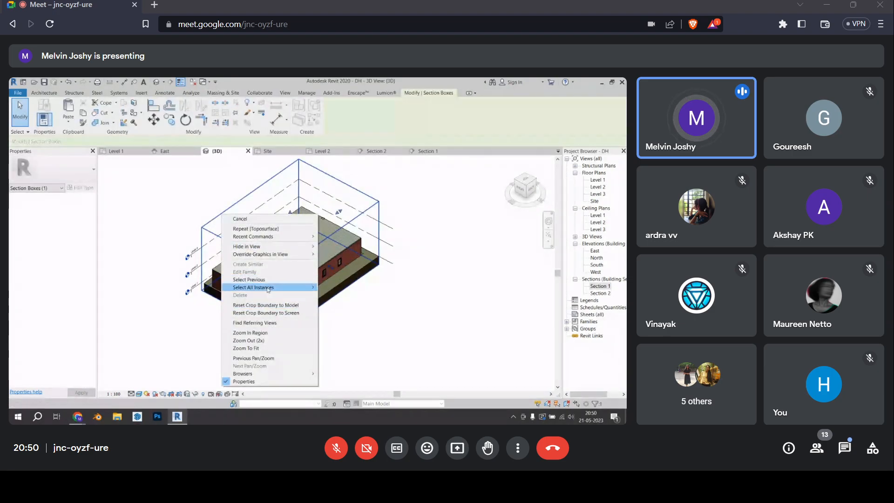
left_click(242, 209)
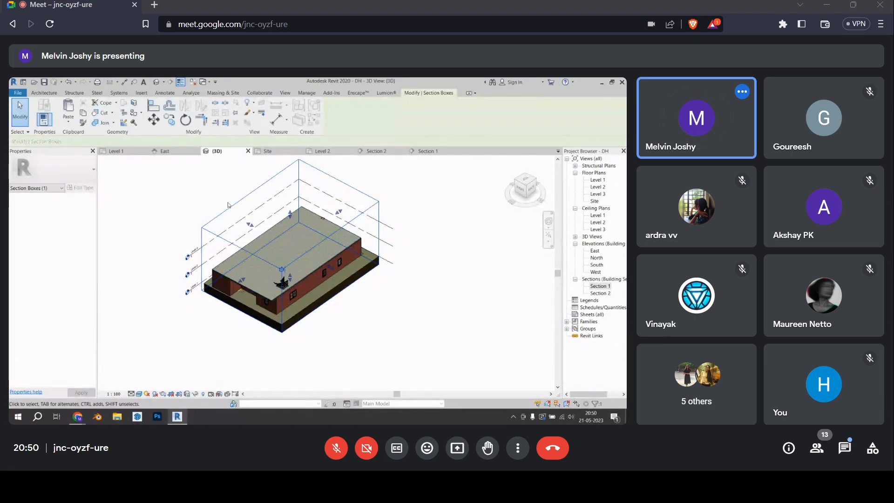
right_click(228, 205)
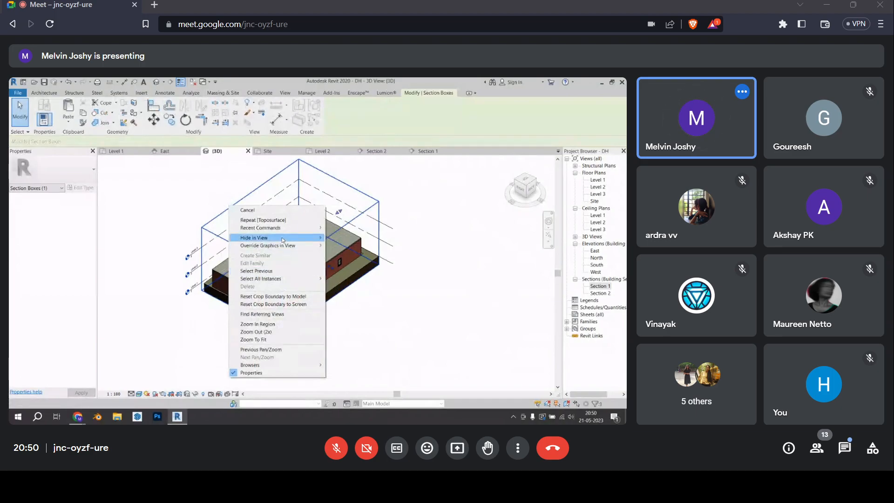
mouse_move(261, 238)
left_click(342, 238)
mouse_move(301, 331)
middle_mouse_down("shift")
mouse_move(301, 314)
mouse_move(325, 303)
mouse_move(309, 334)
middle_mouse_up("shift")
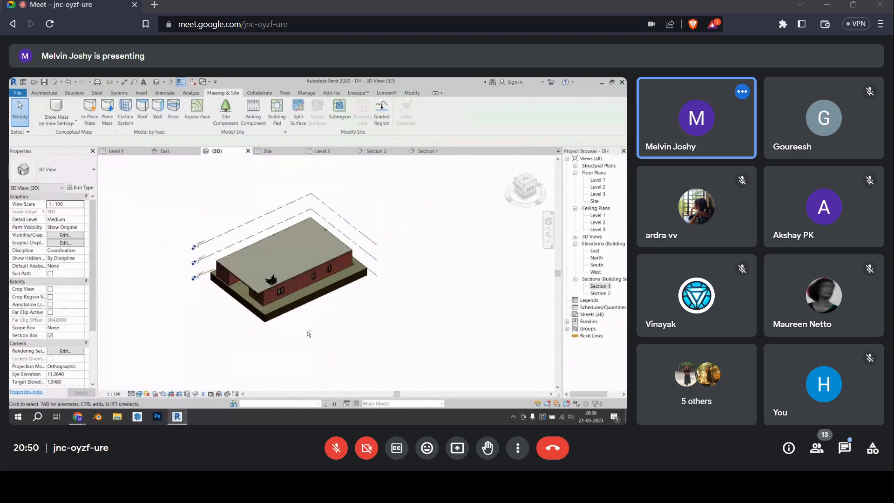
Examine the sectioned building from the top and from the corner with the glazed front
left_click(524, 190)
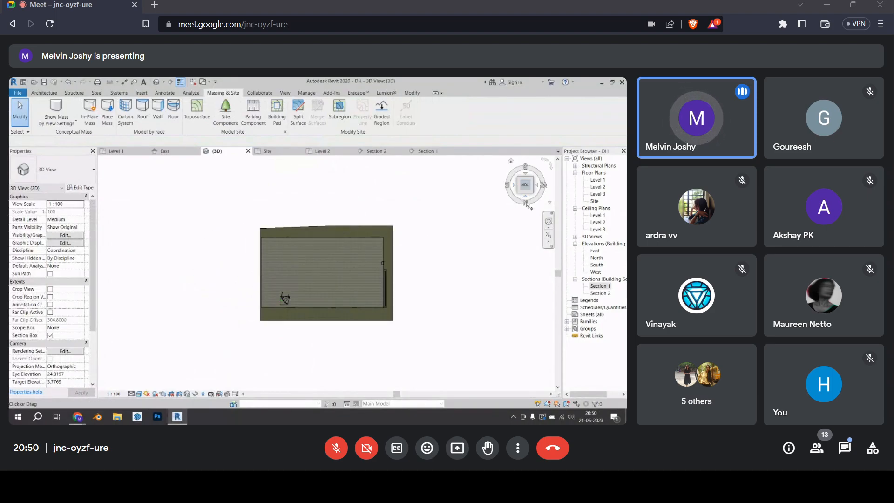
mouse_move(521, 215)
middle_mouse_down("shift")
mouse_move(470, 339)
mouse_move(494, 321)
mouse_move(470, 335)
mouse_move(209, 168)
mouse_move(303, 186)
middle_mouse_up("shift")
left_click(525, 184)
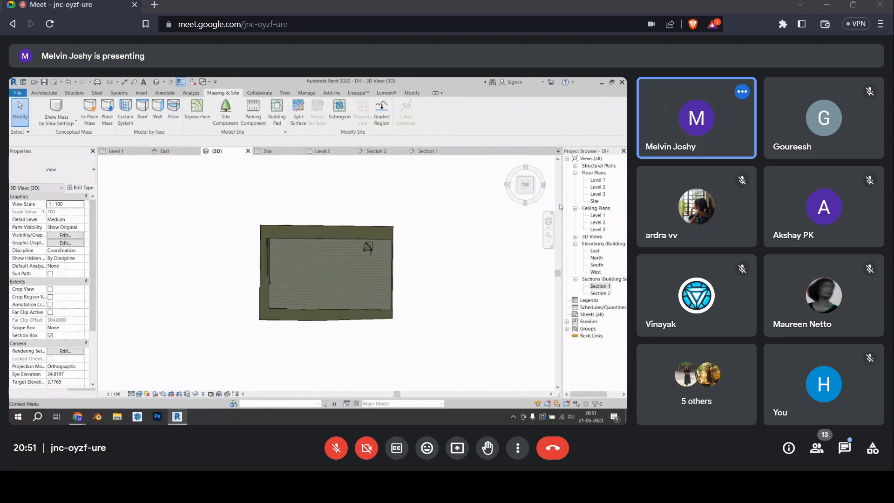
mouse_move(524, 166)
left_mouse_down()
mouse_move(517, 169)
mouse_move(525, 170)
left_mouse_up()
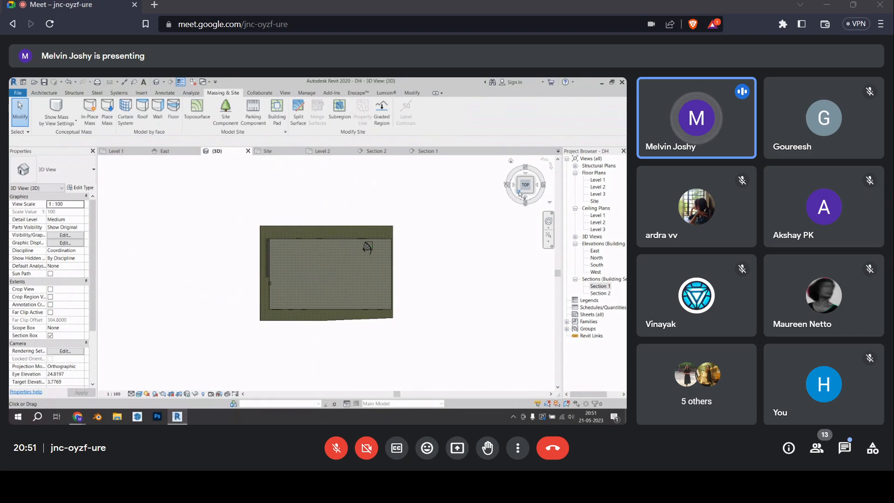
left_click(520, 194)
scroll(262, 338, "up", 3)
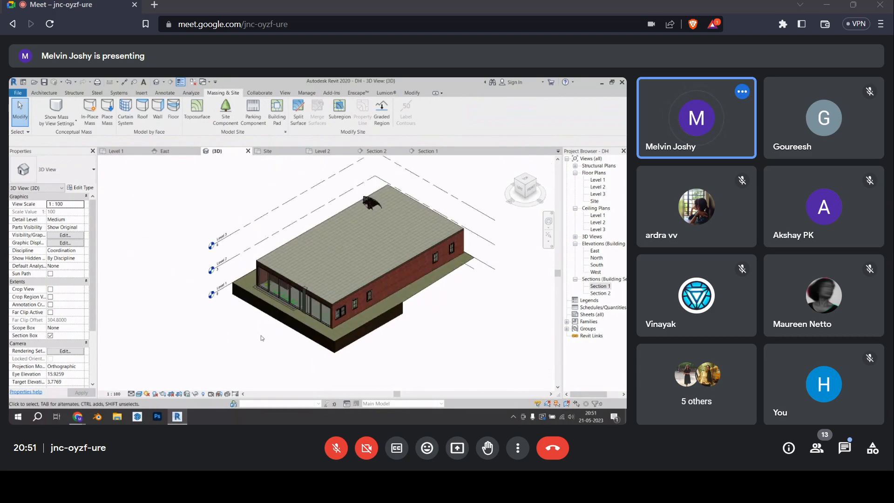
scroll(393, 222, "up", 2)
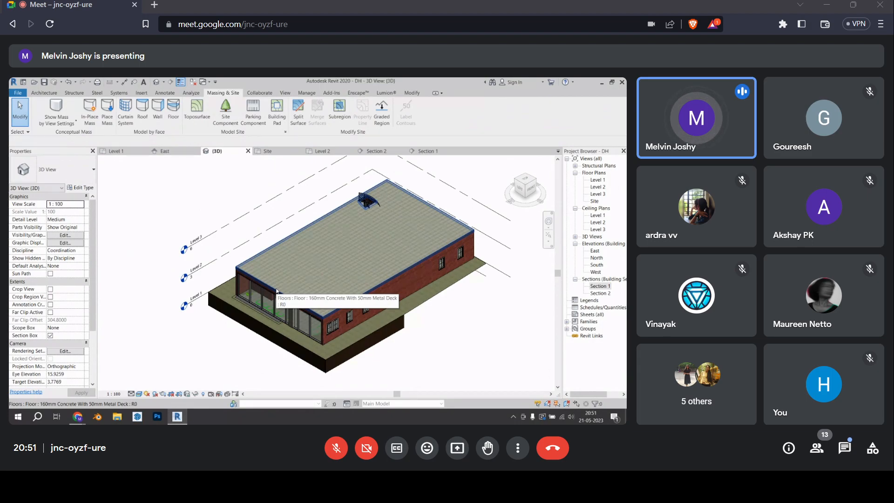
scroll(308, 257, "down", 2)
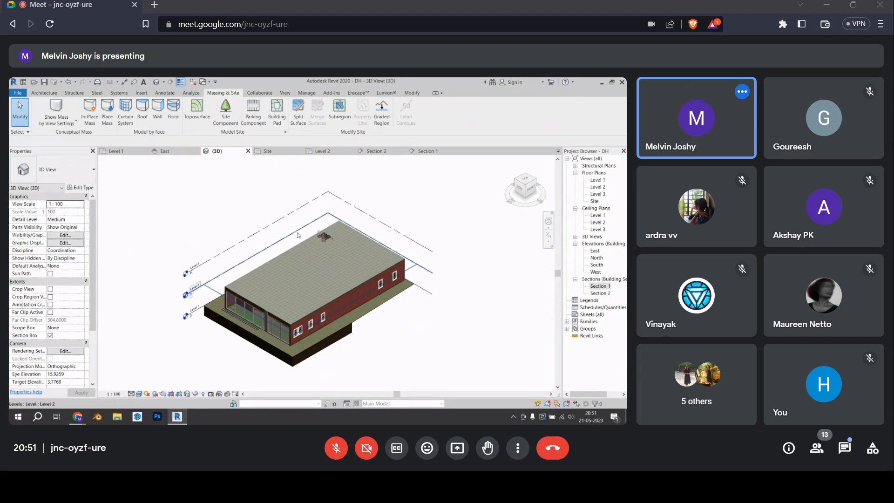
Reveal the hidden section box, lower its top face below the roof to expose the rooms, and leave reveal mode
left_click(204, 393)
left_click(307, 253)
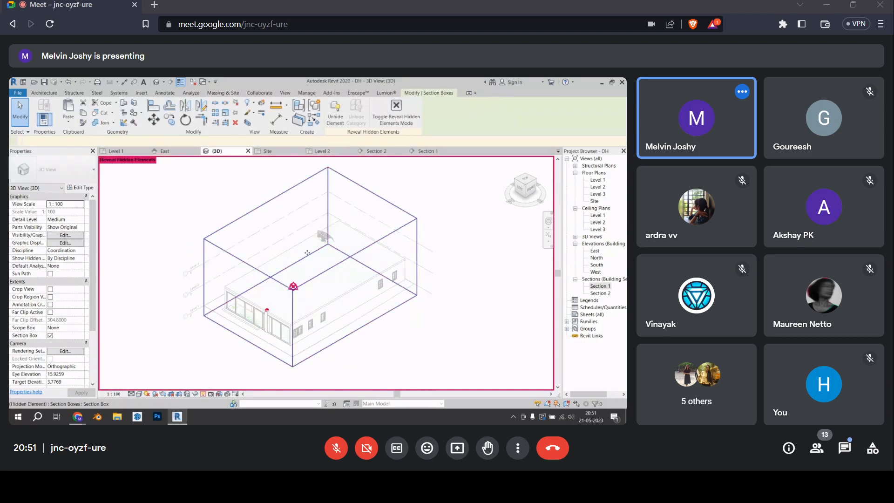
left_click_drag(310, 234, 313, 290)
left_click(467, 263)
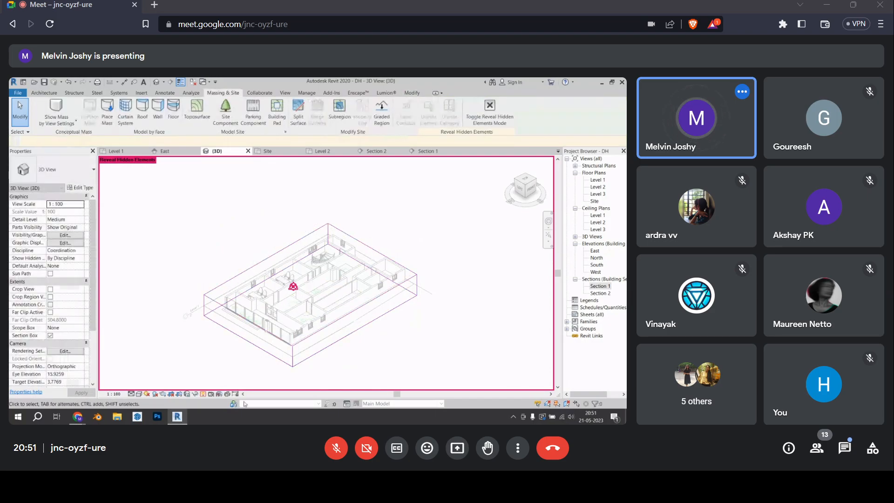
left_click(205, 395)
scroll(273, 318, "up", 3)
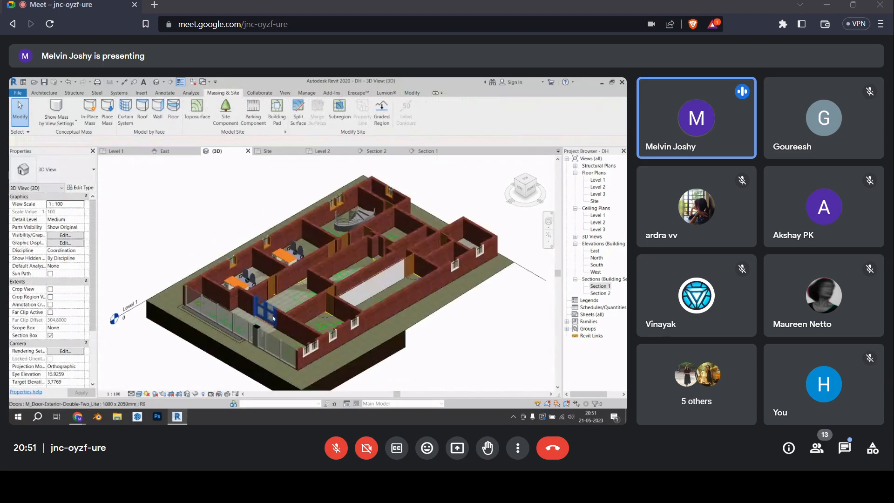
scroll(268, 298, "down", 3)
scroll(261, 260, "up", 2)
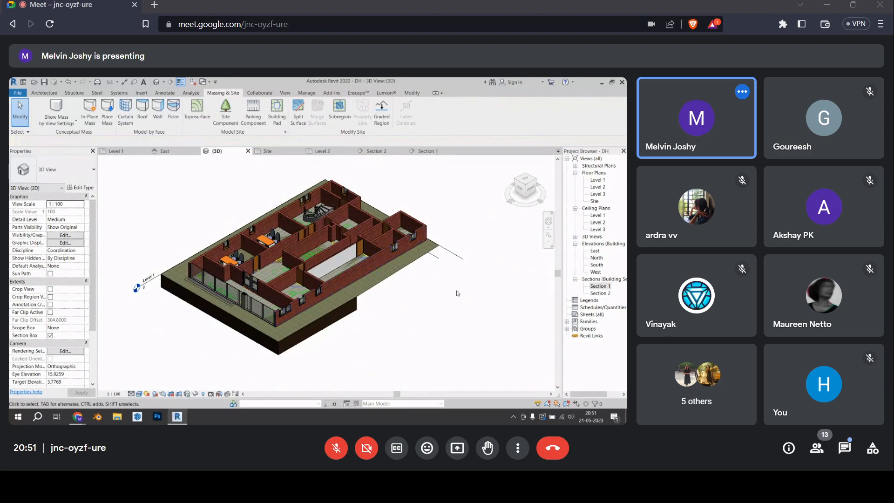
scroll(406, 233, "up", 3)
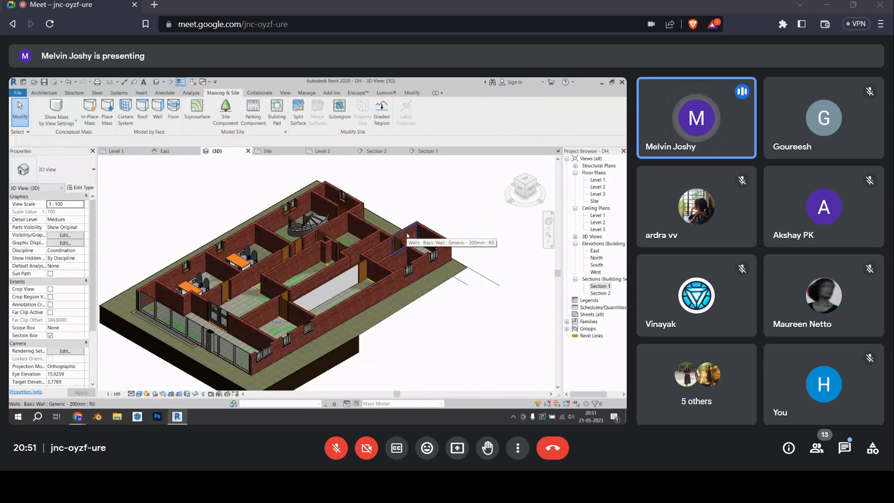
Open the Level 1 floor plan and hide the green background linework in that view
left_click(594, 180)
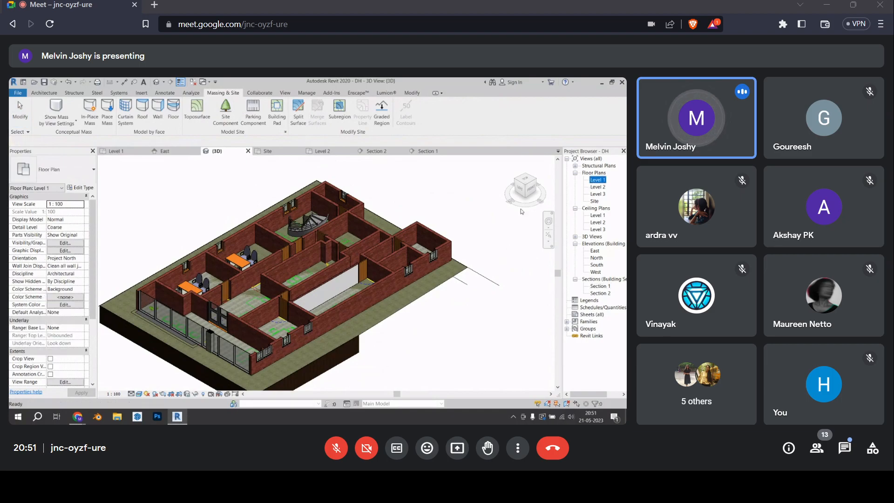
double_click(598, 181)
scroll(374, 198, "down", 3)
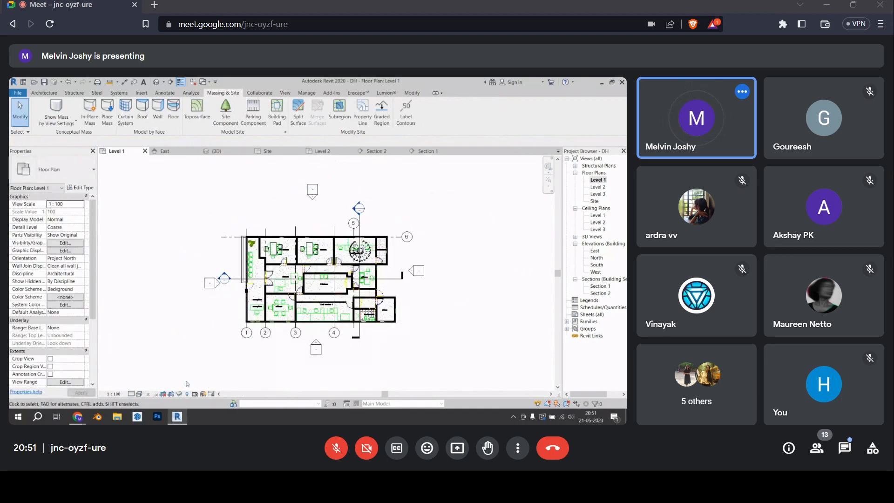
left_click(273, 299)
right_click(273, 299)
left_click(377, 176)
scroll(510, 294, "up", 2)
scroll(510, 293, "down", 1)
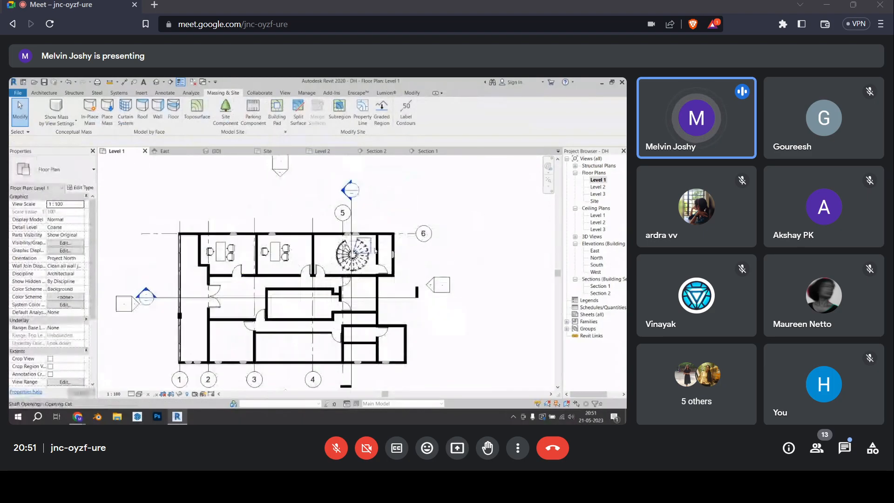
scroll(385, 302, "down", 1)
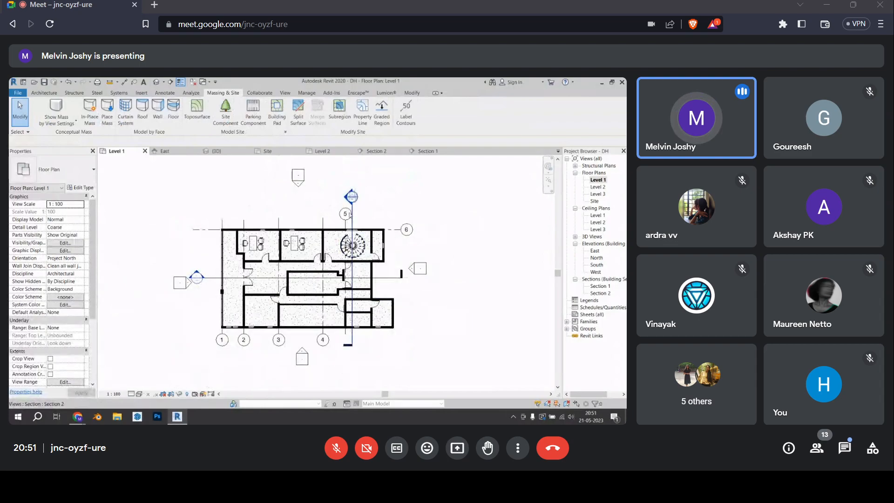
middle_click_drag(407, 246, 380, 242)
scroll(374, 286, "down", 2)
scroll(354, 290, "up", 2)
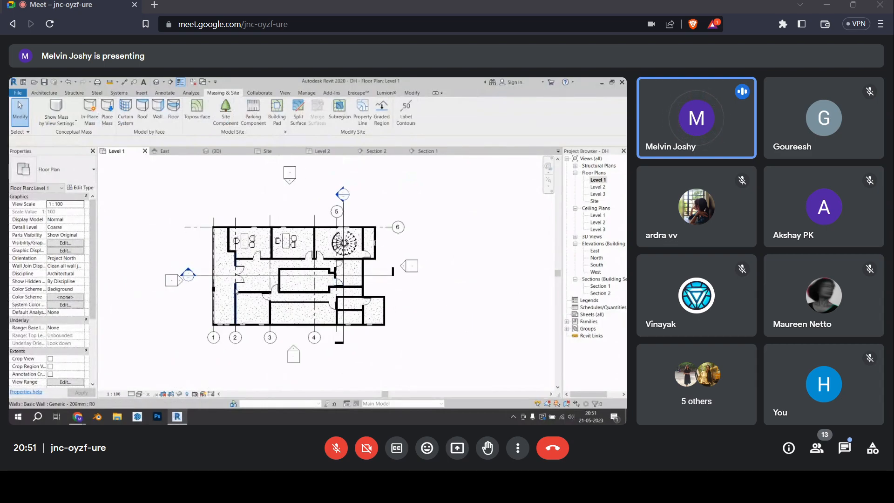
Start a DWG export of the current Level 1 floor plan and open the settings of its in-session export setup
left_click(20, 94)
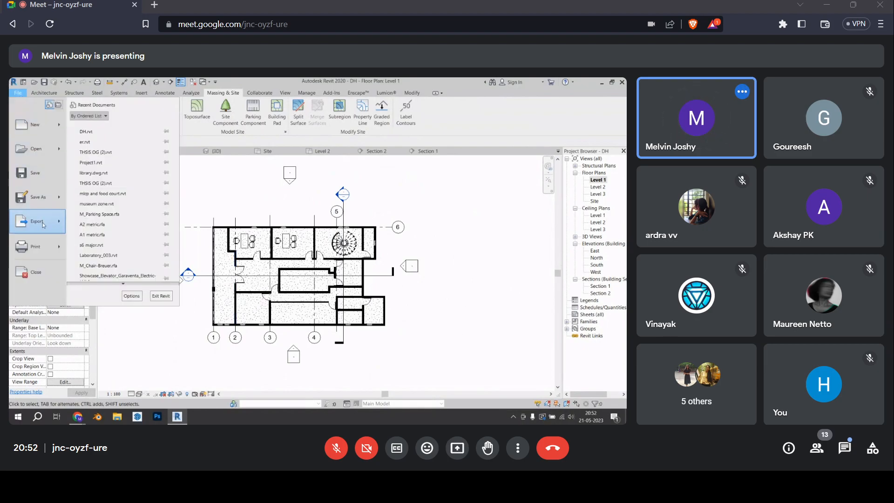
mouse_move(43, 225)
mouse_move(121, 135)
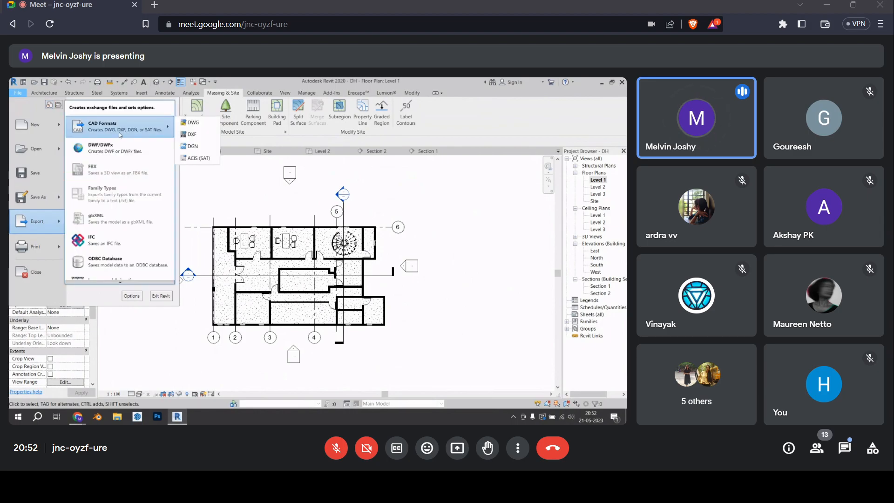
left_click(191, 122)
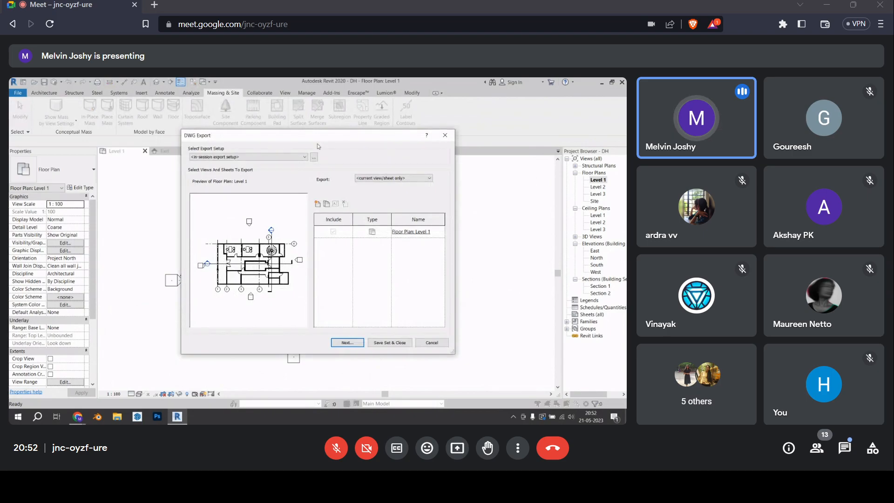
left_click(315, 157)
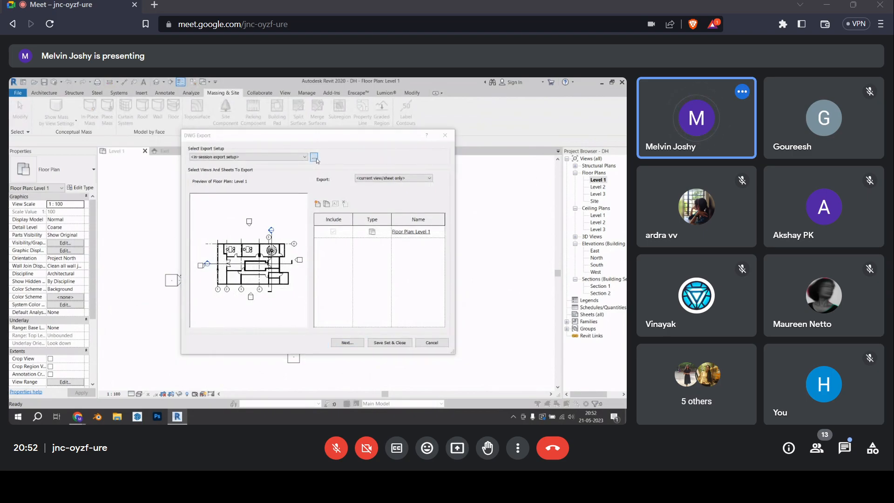
Examine the layer, line type and hatch pattern mappings of the DWG export setup
scroll(283, 244, "down", 1)
scroll(282, 243, "up", 1)
scroll(249, 244, "down", 2)
scroll(249, 244, "up", 2)
left_click(243, 158)
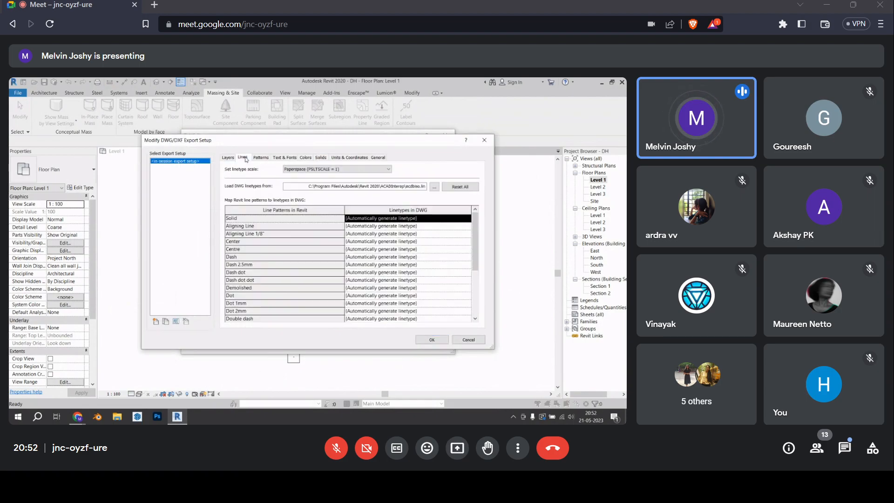
left_click(261, 158)
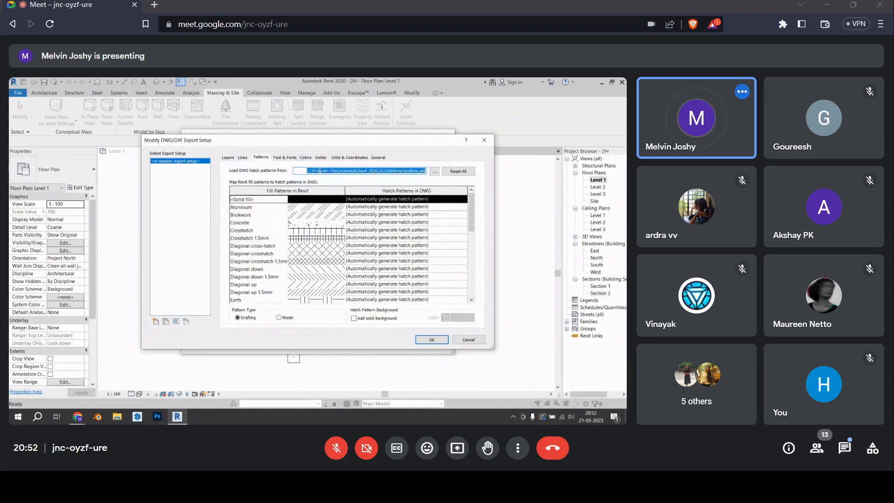
Set the DWG unit to meter and export the plan as an AutoCAD 2018 DWG named DH - Floor Plan - Level 1 in the revit workshop folder
left_click(358, 157)
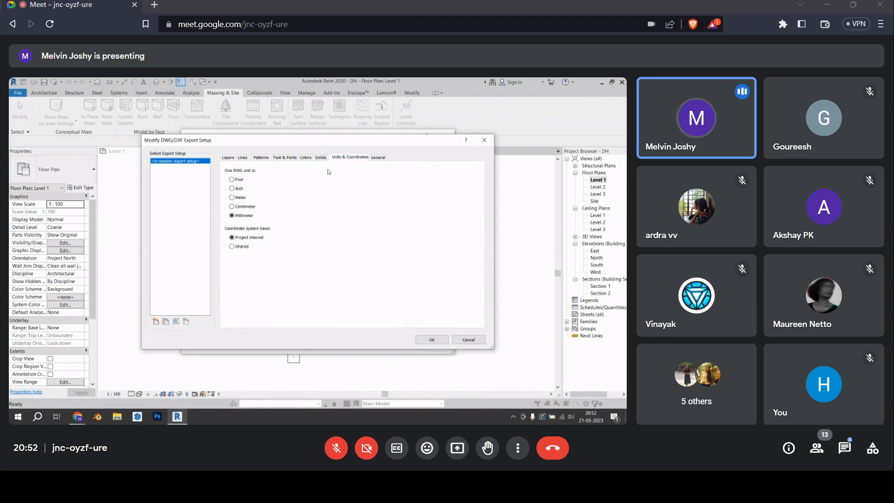
left_click(231, 195)
left_click(450, 340)
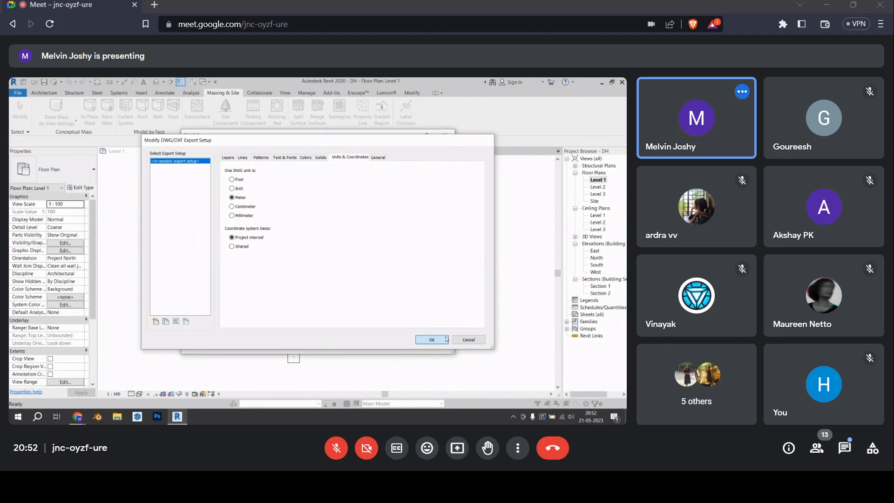
left_click(349, 340)
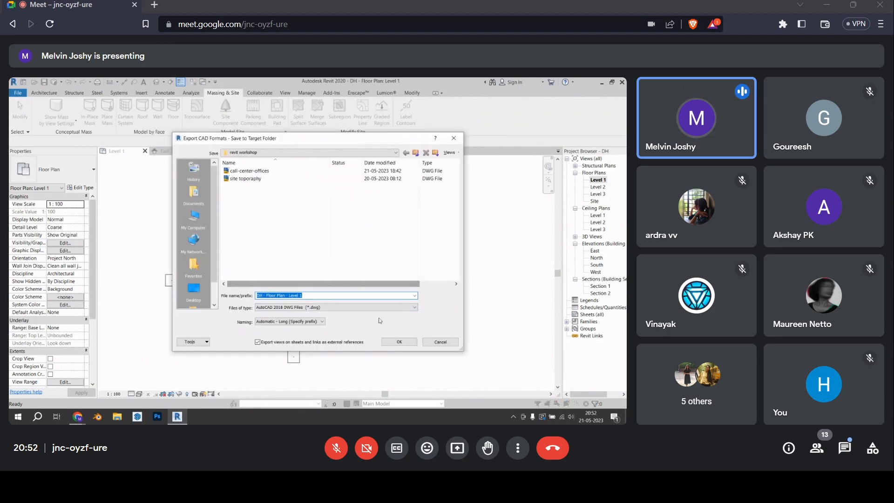
left_click(401, 342)
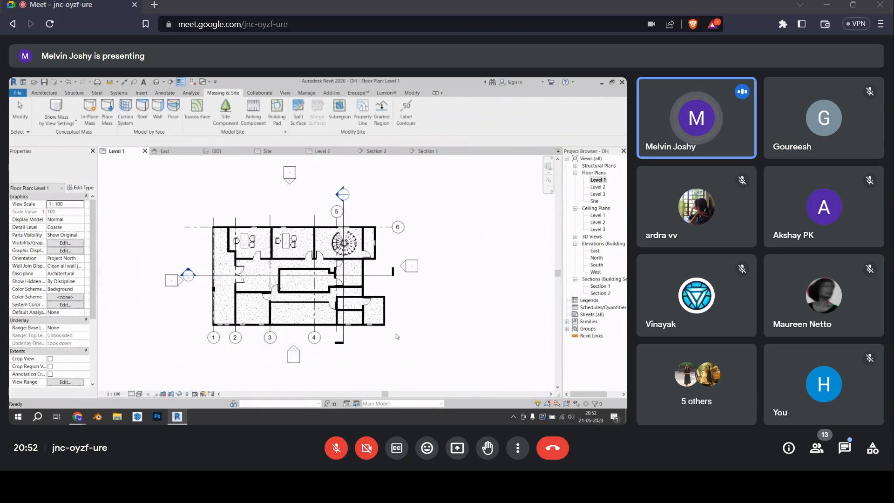
Open the exported DH - Floor Plan - Level 1 drawing from the desktop's revit workshop folder in AutoCAD
left_click(602, 83)
double_click(30, 148)
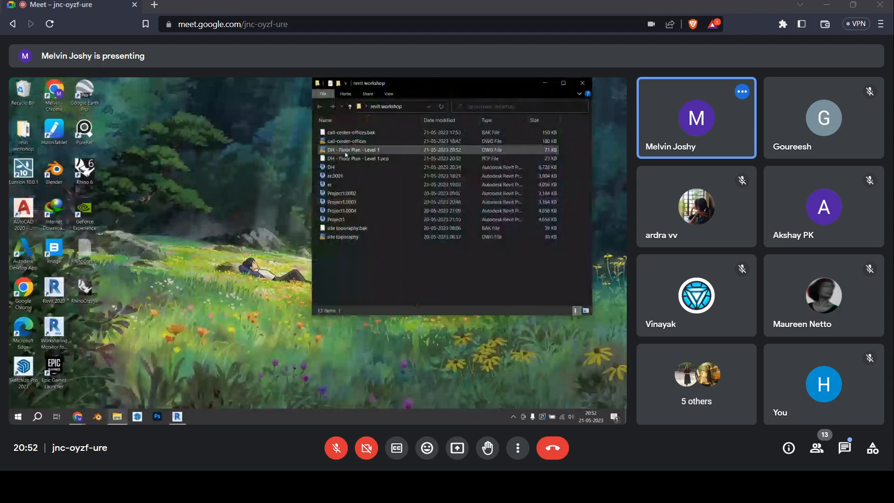
left_click(346, 150)
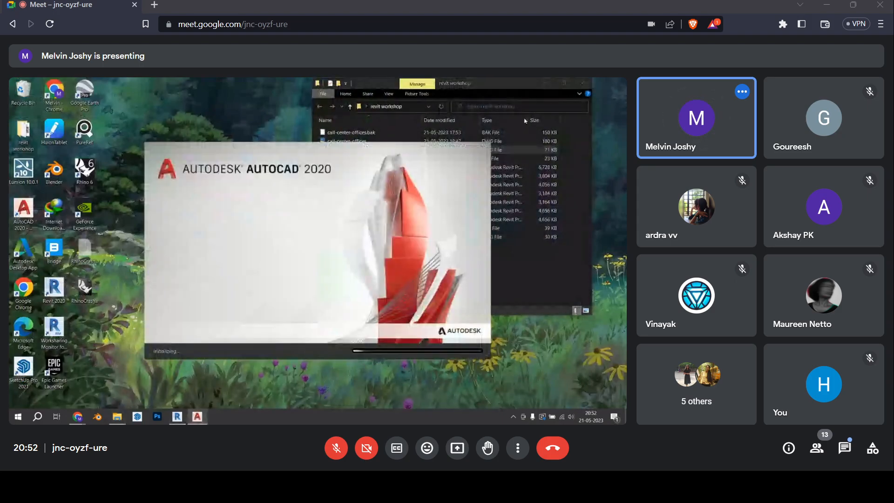
left_click(545, 83)
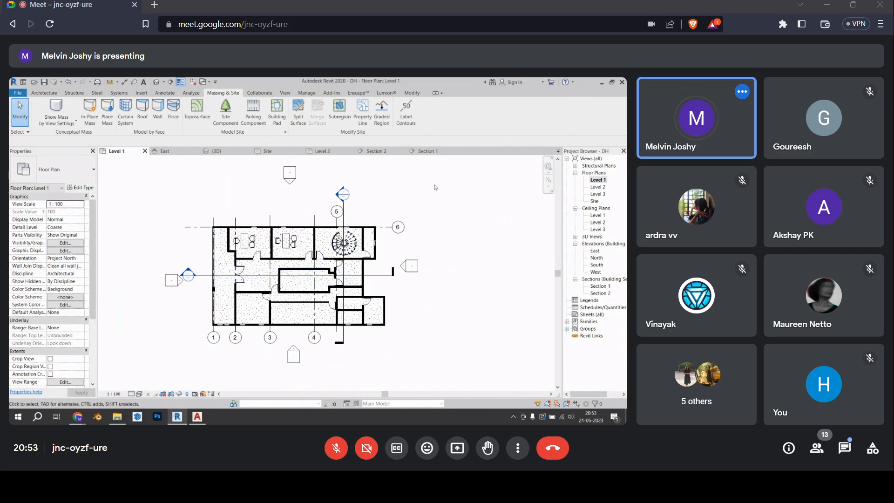
Return to the 3D view in Revit and examine the Enscape and Lumion add-in tools, including the Lumion export
left_click(218, 150)
scroll(434, 242, "down", 1)
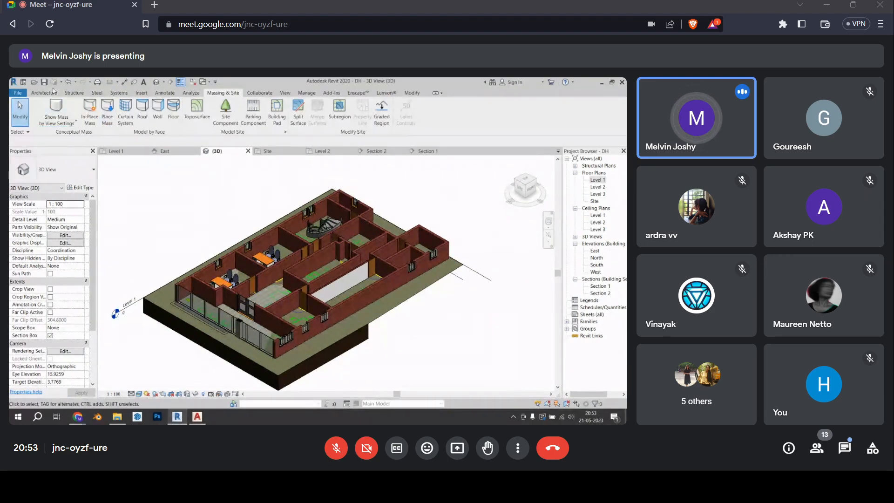
left_click(353, 92)
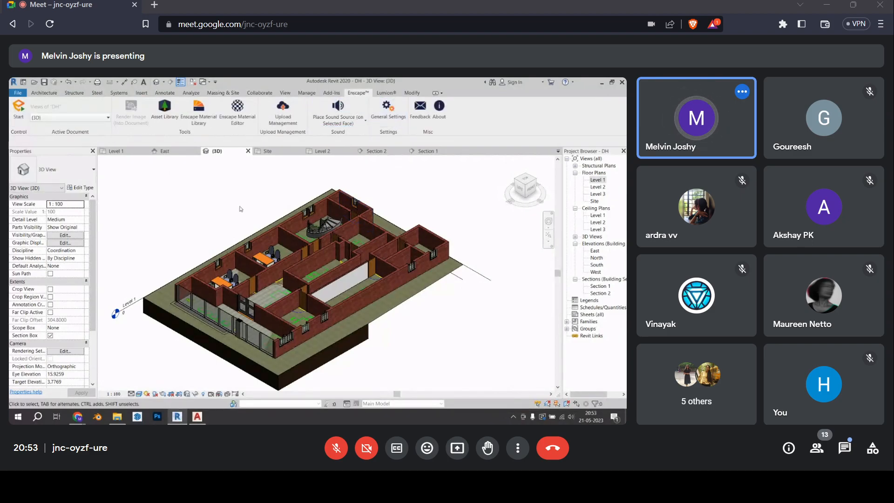
left_click(384, 94)
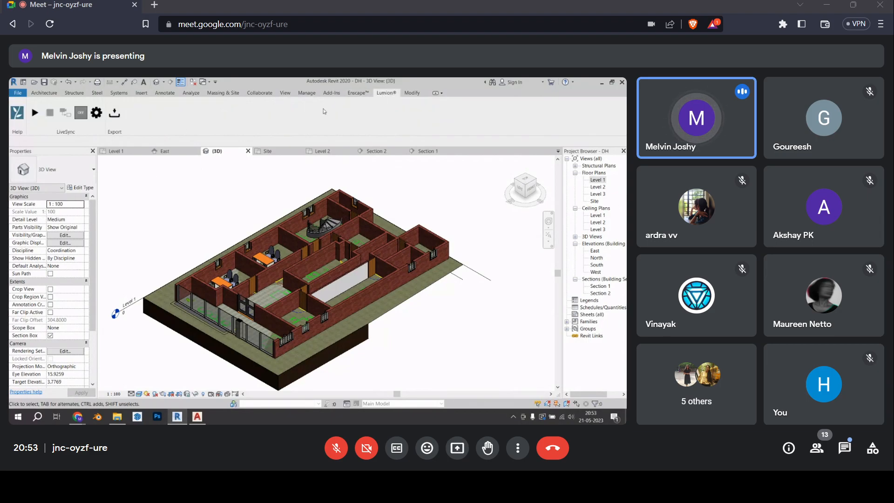
left_click(358, 92)
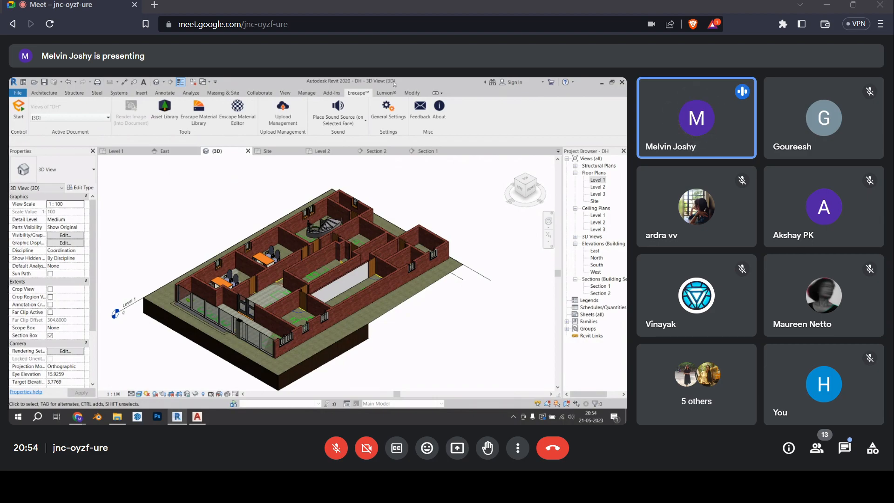
left_click(392, 94)
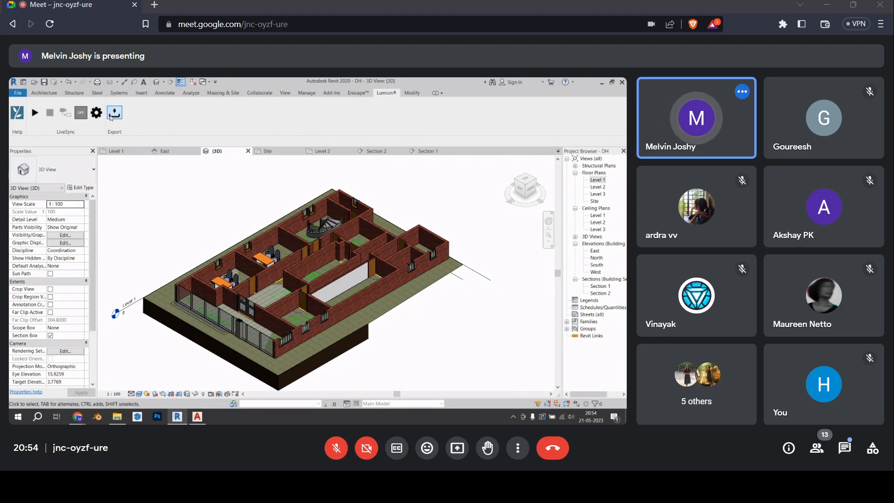
mouse_move(77, 420)
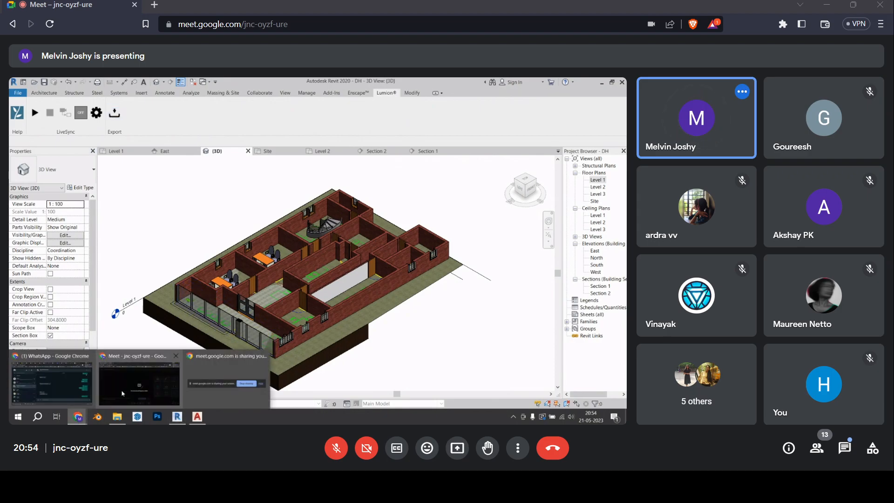
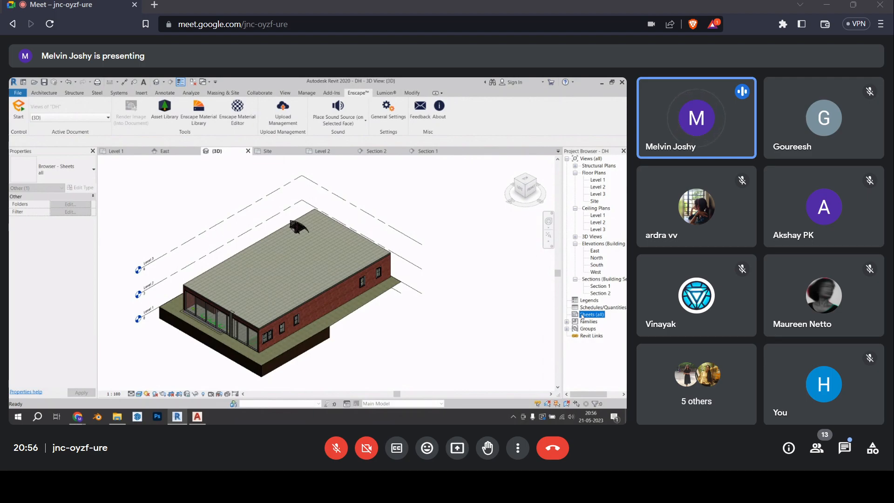
Start a new sheet and browse the India family library to its Titleblocks folder
right_click(582, 316)
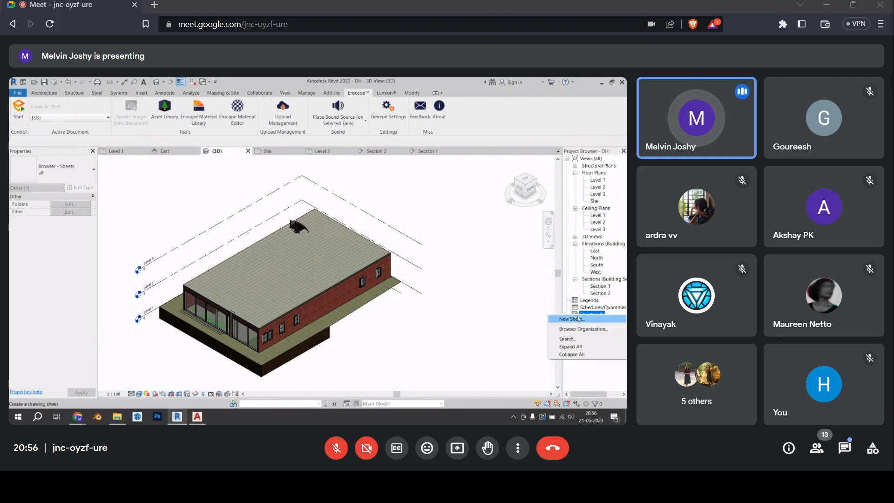
left_click(573, 319)
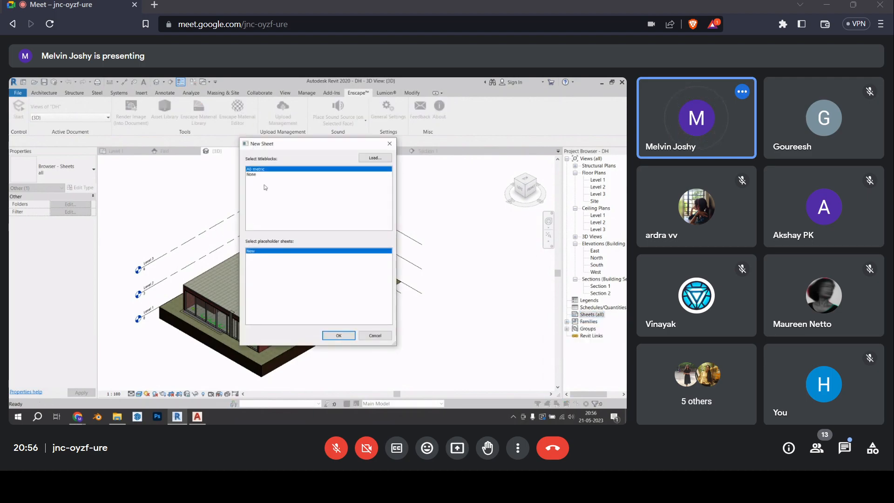
left_click(364, 159)
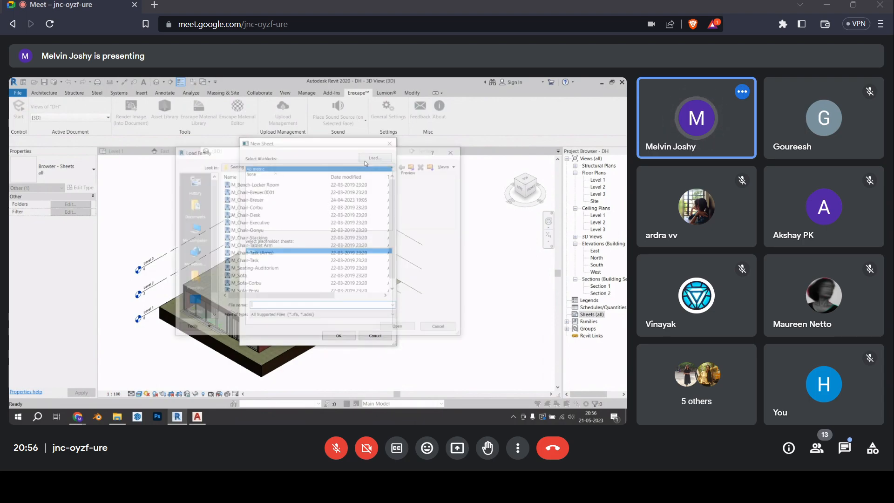
left_click(413, 166)
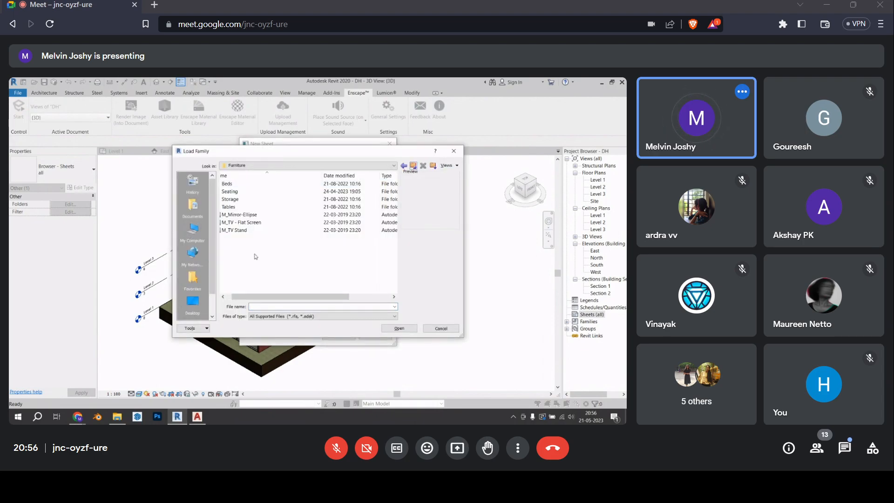
left_click(413, 166)
scroll(279, 261, "down", 5)
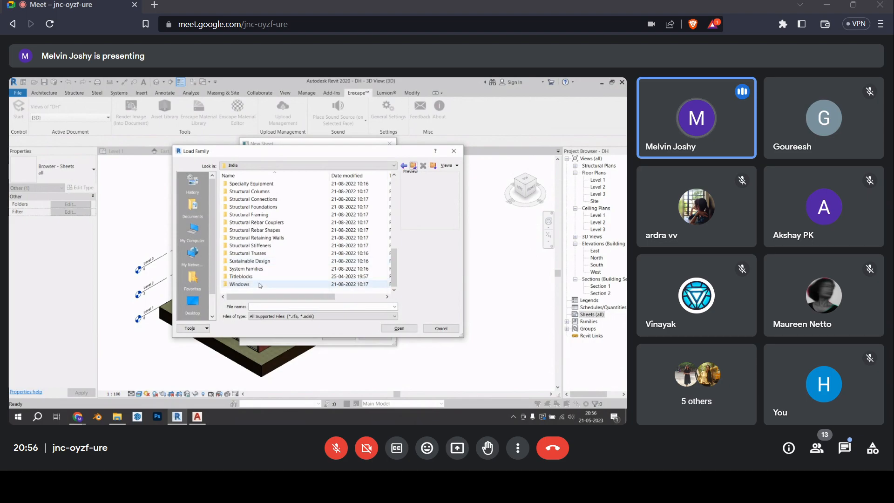
double_click(258, 278)
Preview the available title blocks, load A3 metric and create the sheet with it
left_click(249, 198)
left_click(250, 191)
left_click(252, 206)
left_click(247, 222)
left_click(244, 207)
left_click(245, 224)
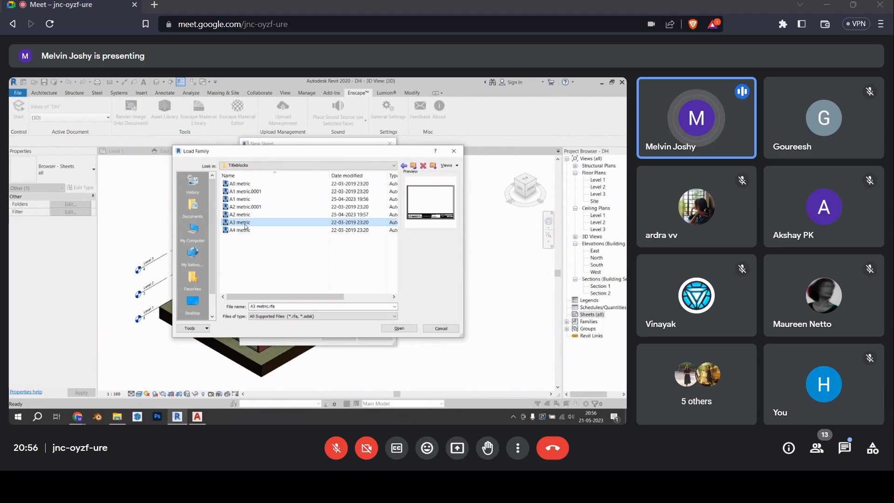
left_click(400, 328)
left_click(337, 339)
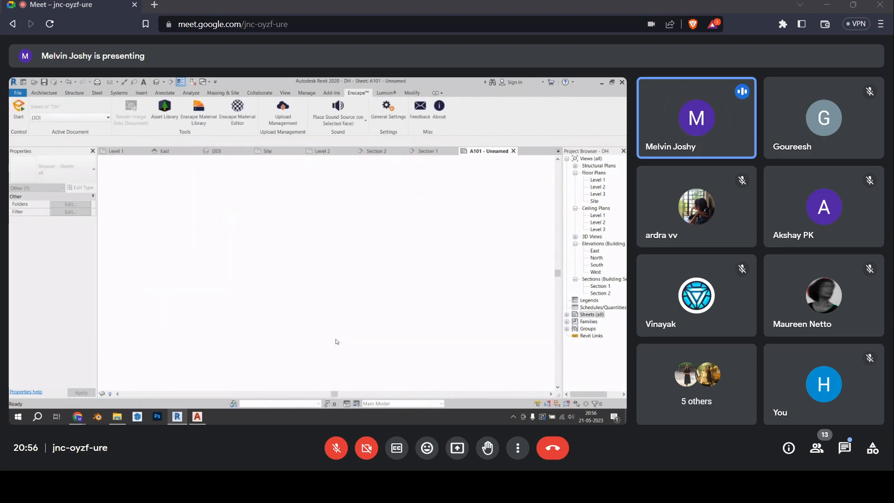
Inspect the title block on the new sheet and open its A3 metric family for editing
scroll(307, 315, "down", 3)
scroll(334, 329, "up", 3)
middle_click_drag(326, 334, 377, 380)
scroll(339, 312, "down", 3)
scroll(356, 325, "up", 3)
left_click(358, 327)
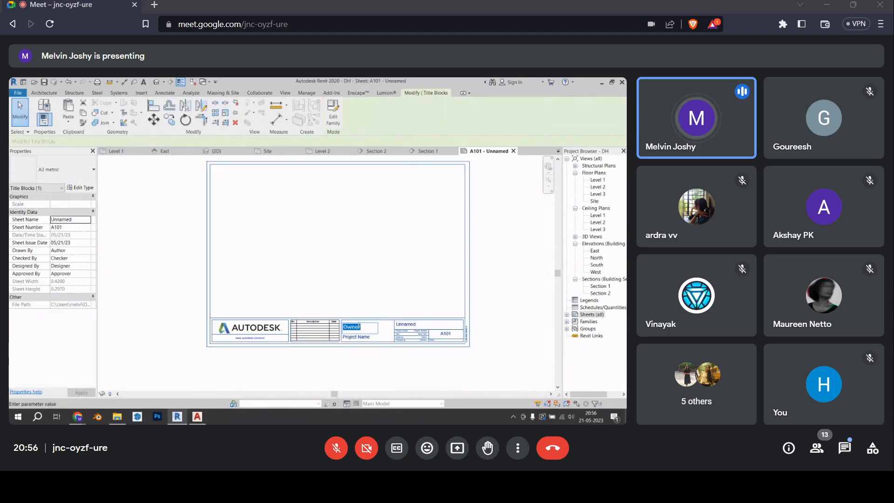
double_click(421, 319)
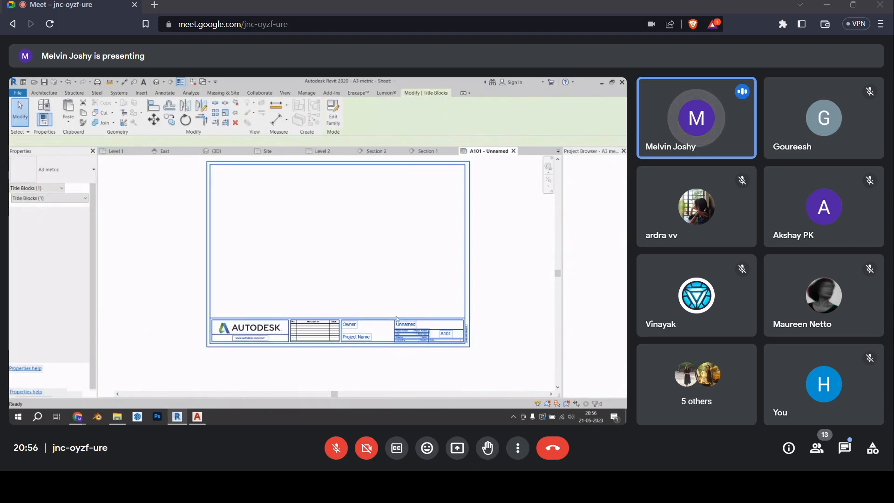
Delete the title block's lower information strip, the vertical date and file labels, and the adjoining inner border line
left_click_drag(462, 328, 182, 379)
key("Delete")
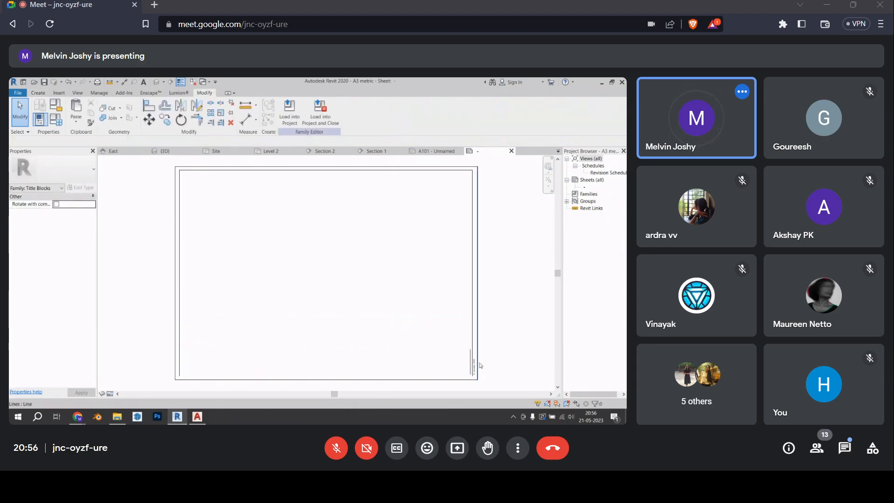
scroll(479, 364, "up", 2)
left_click(468, 345)
key("Delete")
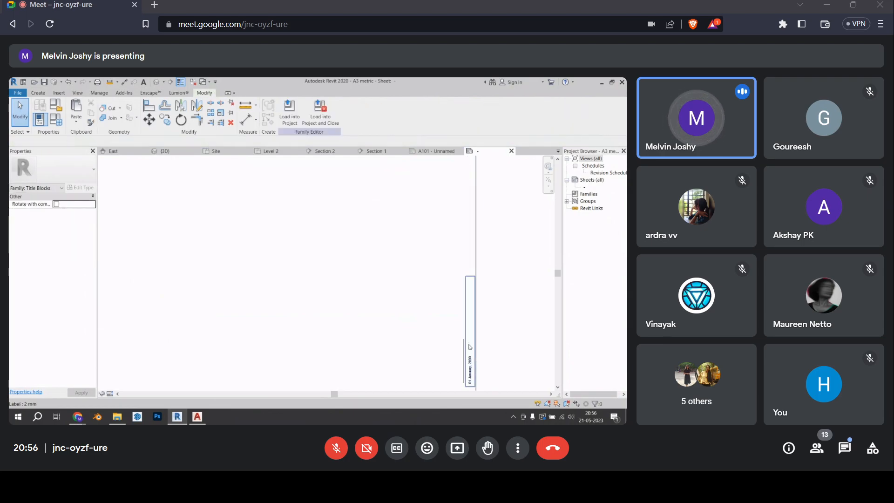
left_click(468, 345)
key("Delete")
left_click(464, 346)
key("Delete")
Delete the remaining inner border lines so the title block keeps only its outer sheet outline
scroll(464, 347, "down", 3)
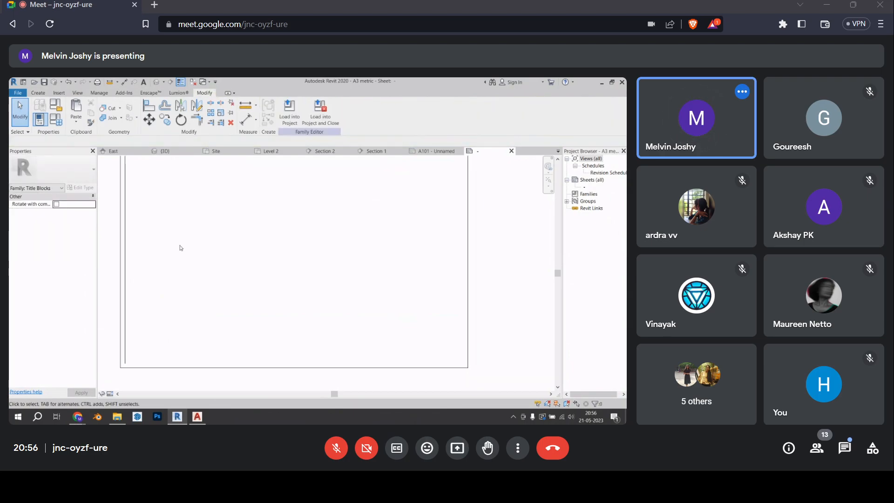
left_click(124, 265)
key("Delete")
middle_click_drag(233, 204, 259, 245)
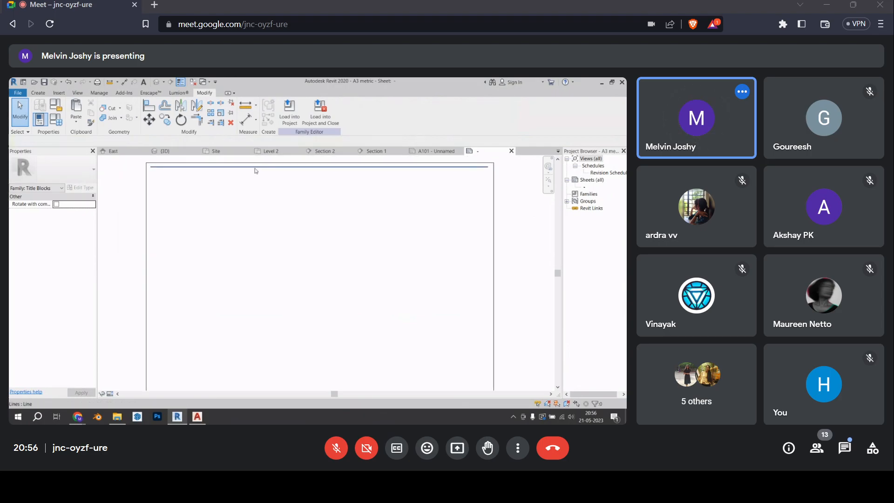
Load the edited A3 metric title block back into the DH project's sheet
left_click(289, 112)
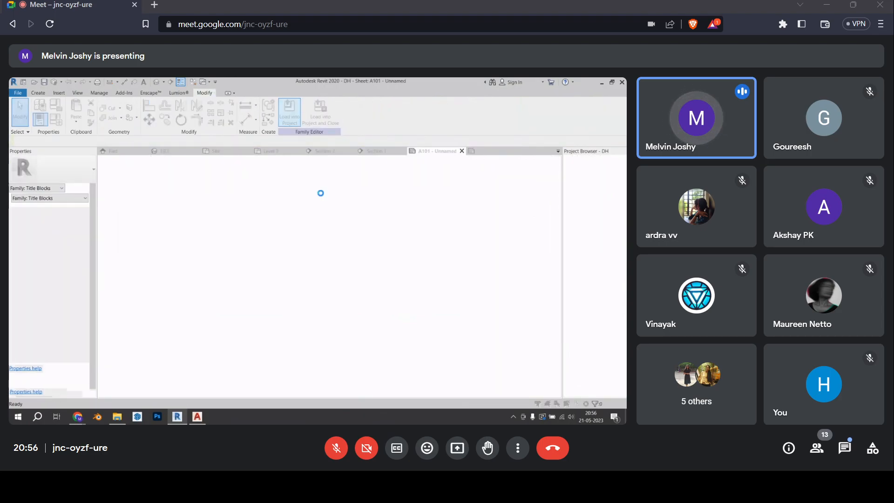
left_click(326, 222)
middle_click_drag(319, 257, 303, 284)
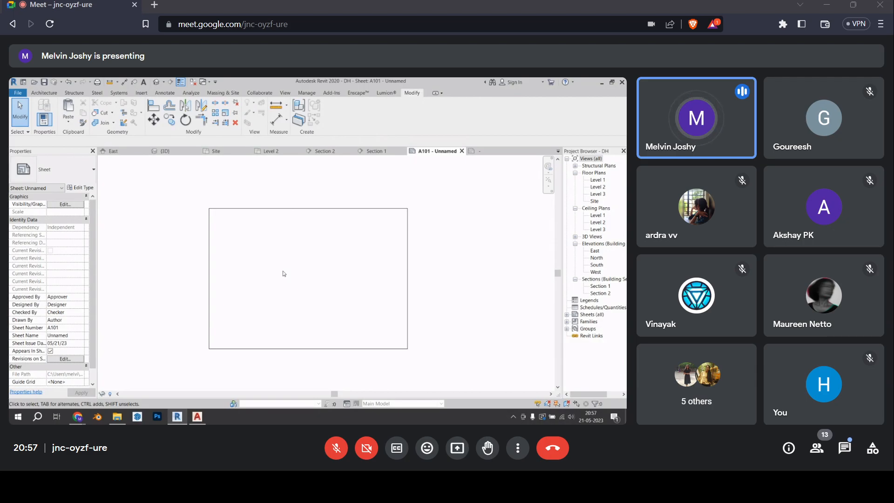
Place the Level 1 floor plan on sheet A101 and check its view title and scale
left_click(594, 181)
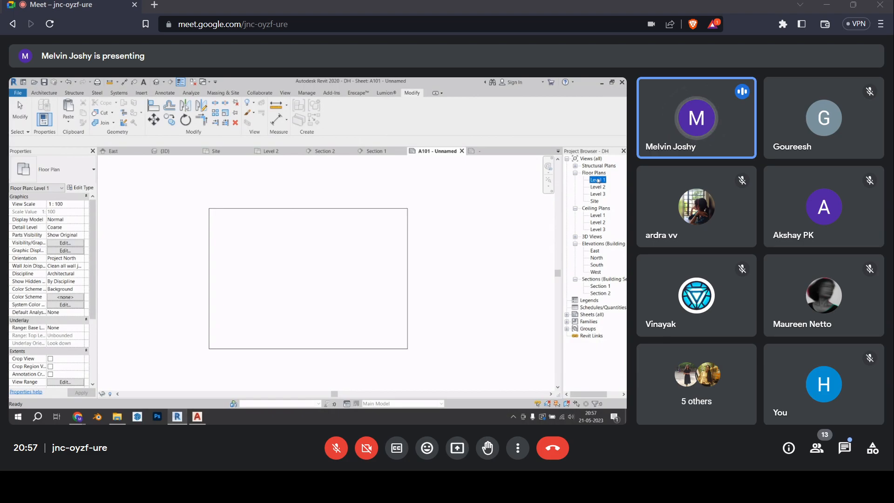
left_click(288, 274)
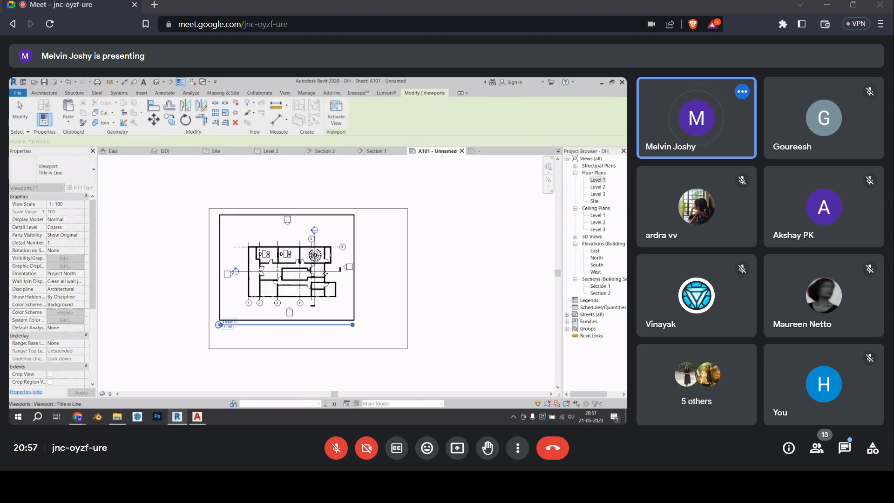
left_click(372, 272)
scroll(233, 337, "up", 5)
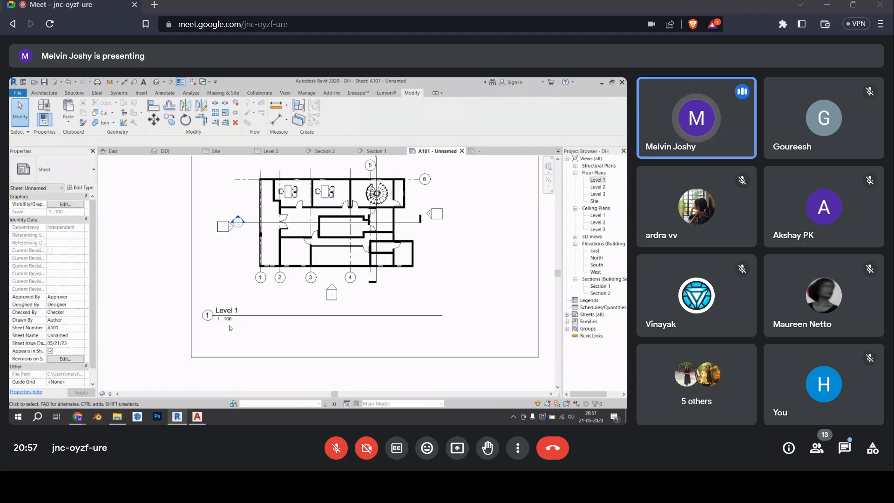
scroll(233, 302, "down", 6)
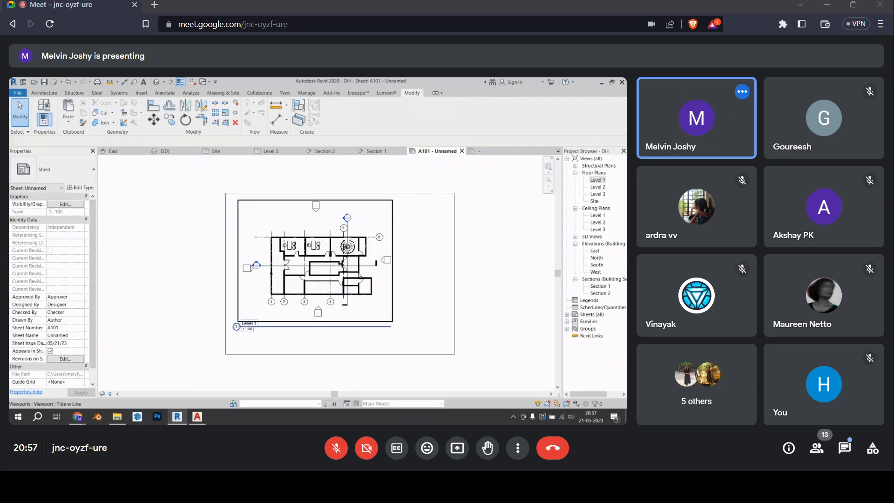
Select all the elevation markers around the building in the Level 1 floor plan and hide these elements in that view
scroll(389, 265, "up", 2)
double_click(597, 179)
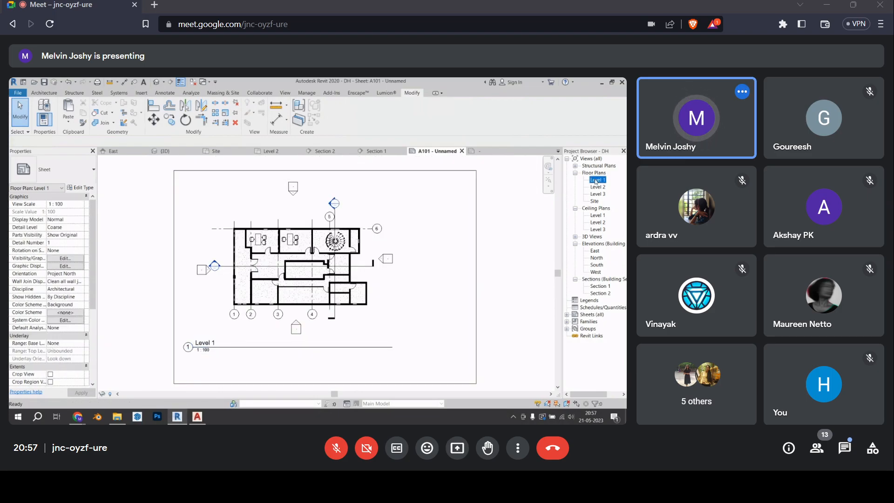
left_click(412, 266)
right_click(417, 267)
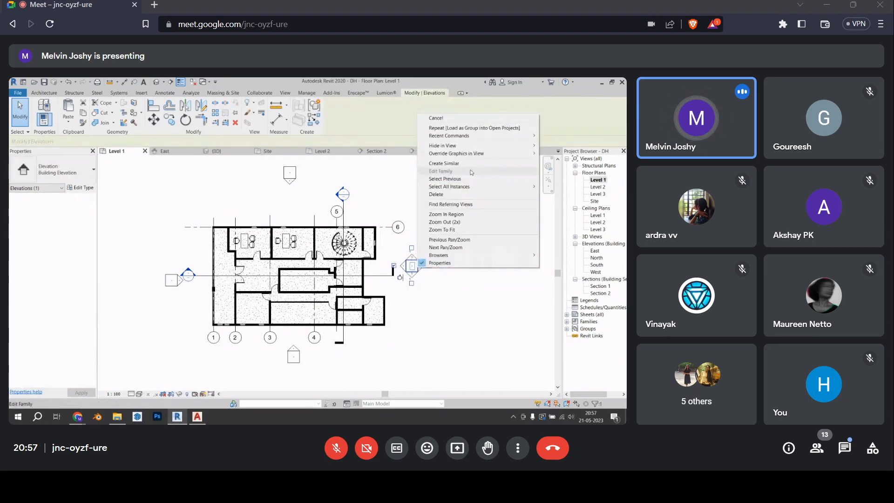
mouse_move(471, 186)
left_click(565, 186)
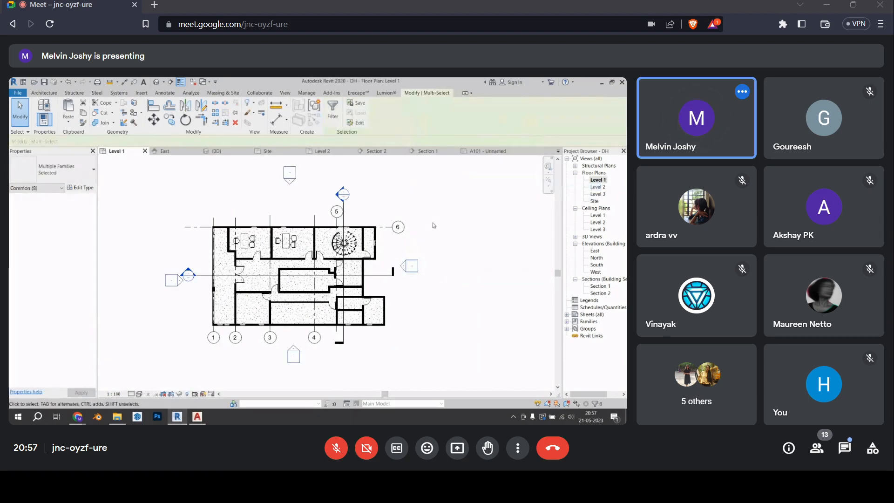
right_click(436, 291)
mouse_move(480, 170)
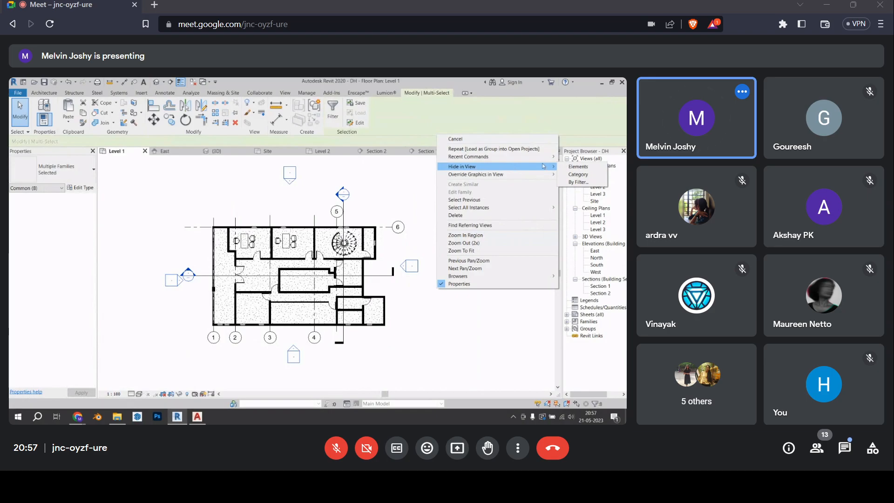
left_click(579, 167)
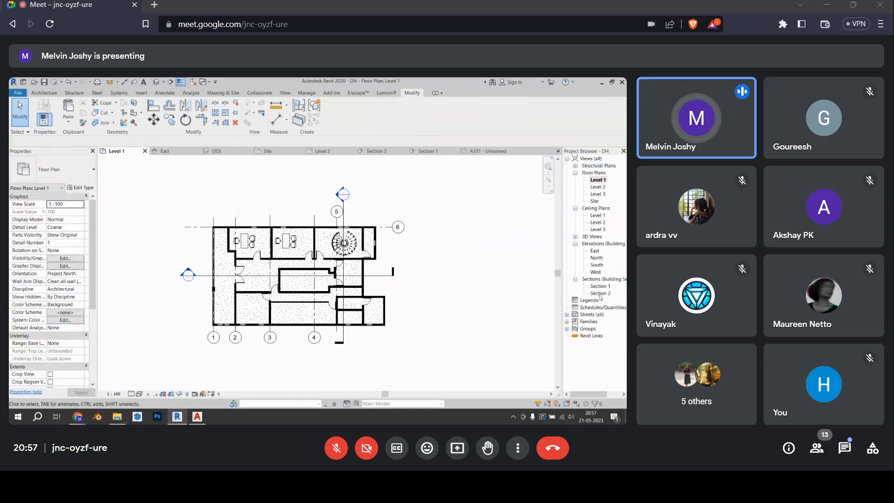
Reopen sheet A101 and check the placed Level 1 plan without its elevation markers
left_click(567, 315)
left_click(591, 321)
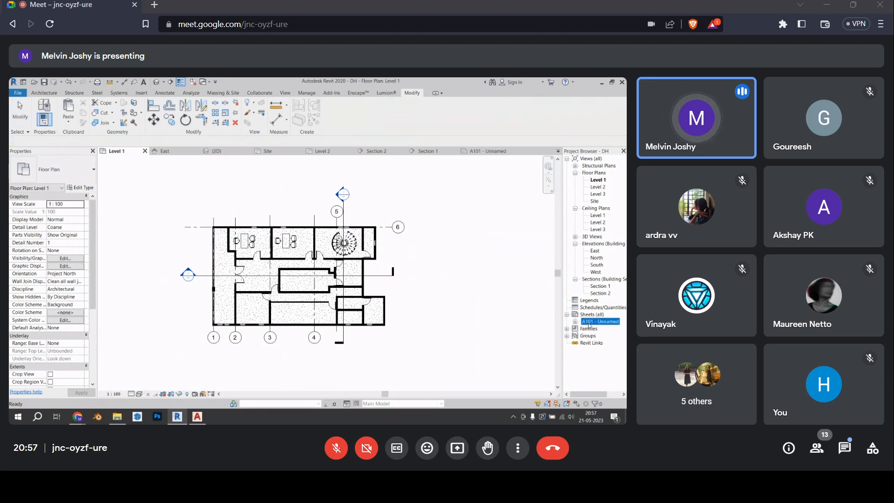
double_click(591, 321)
scroll(270, 327, "down", 2)
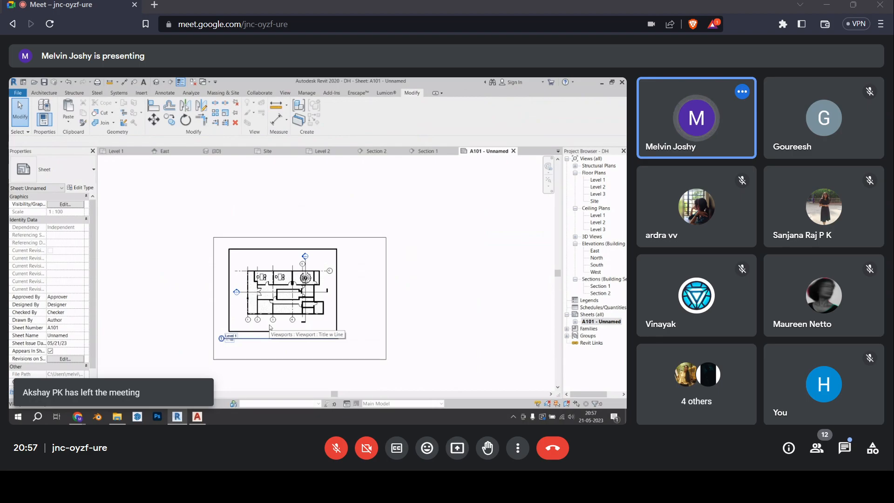
Create a second sheet, A102, with the simplified A3 title block
right_click(592, 315)
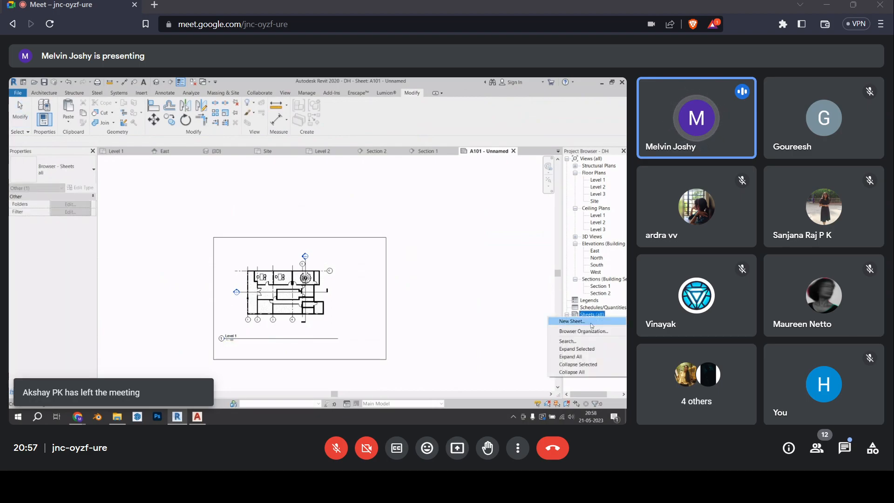
left_click(603, 322)
left_click(346, 336)
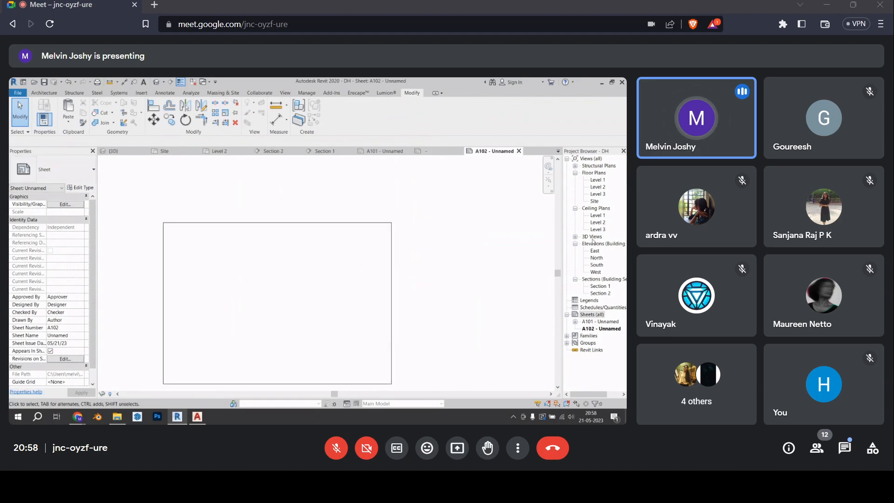
Place the Section 1 view near the middle of sheet A102 and check its appearance
left_click_drag(600, 286, 278, 319)
left_click(266, 298)
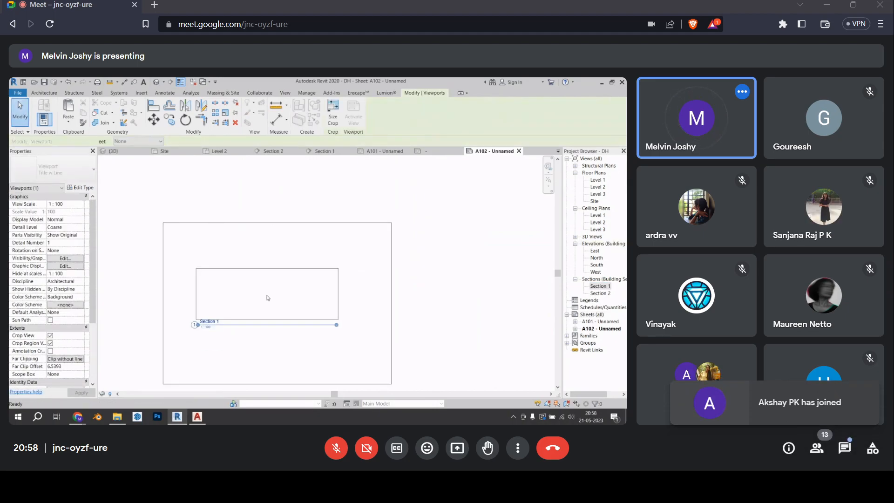
left_click(486, 297)
scroll(345, 258, "up", 4)
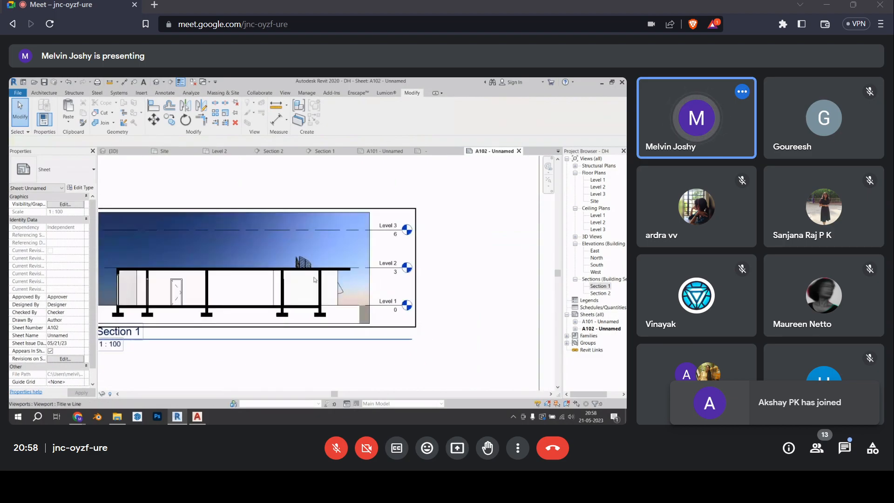
scroll(314, 280, "down", 3)
scroll(256, 327, "down", 2)
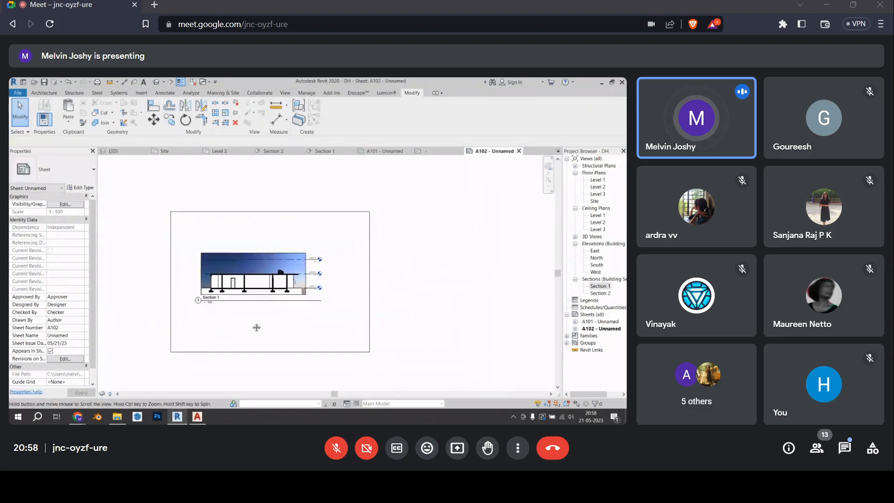
middle_click_drag(256, 327, 236, 275)
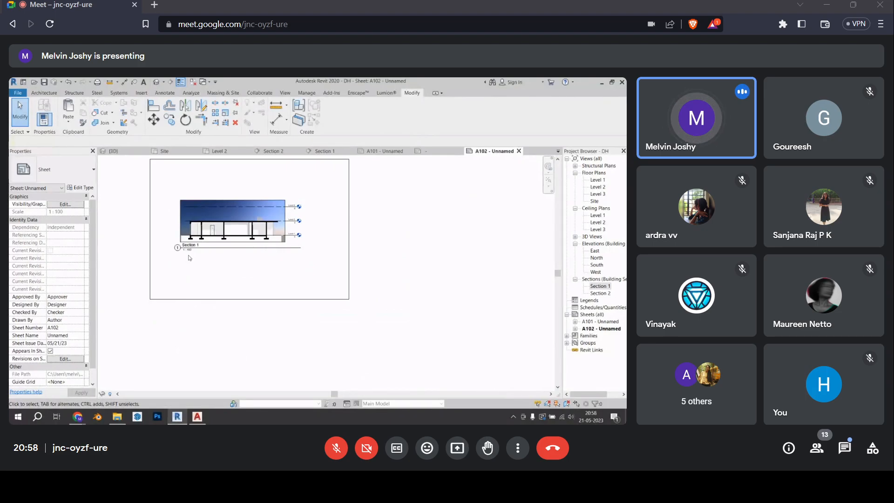
middle_click_drag(176, 208, 206, 252)
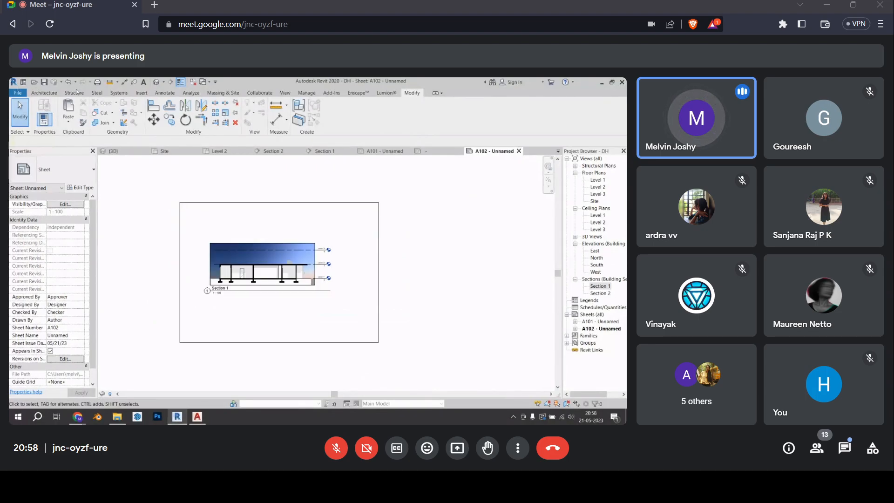
Show the print settings with Microsoft Print to PDF as the printer, and leave them without printing
left_click(44, 82)
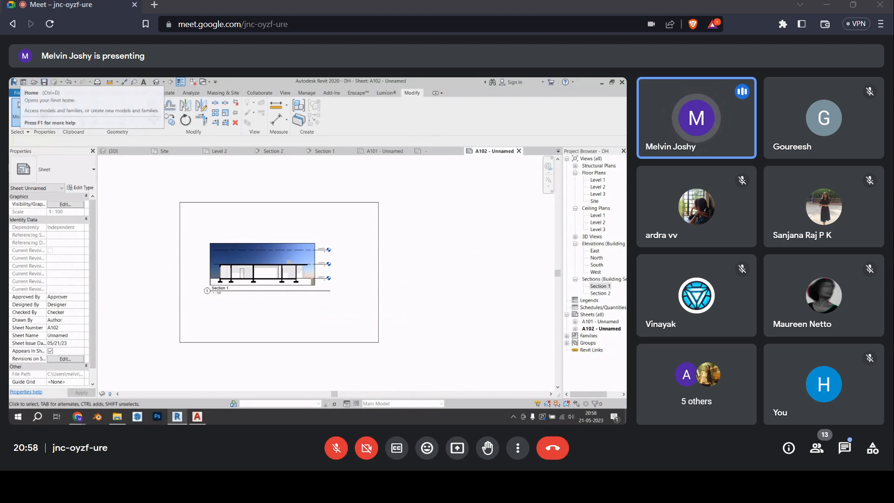
left_click(97, 82)
left_click(287, 166)
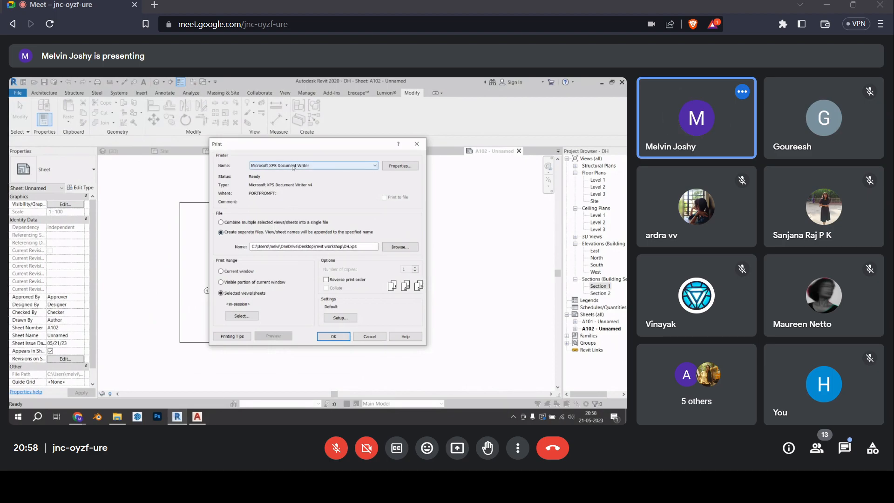
left_click(289, 178)
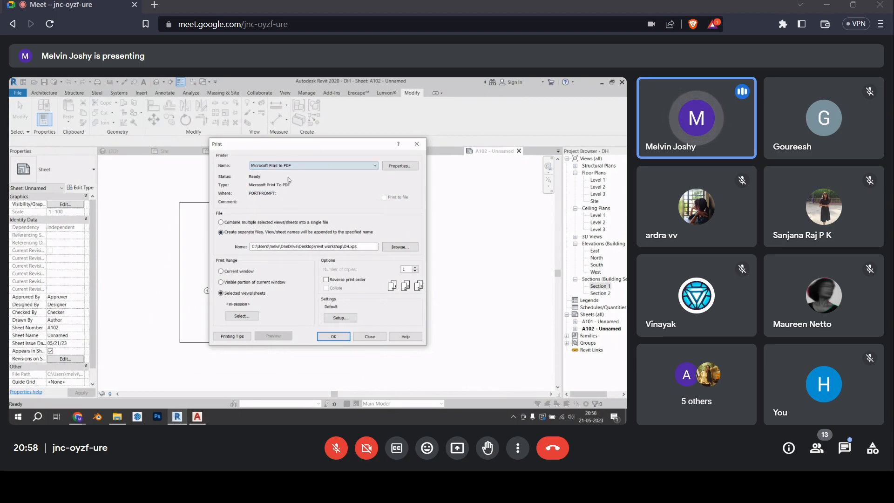
left_click(290, 166)
left_click(290, 177)
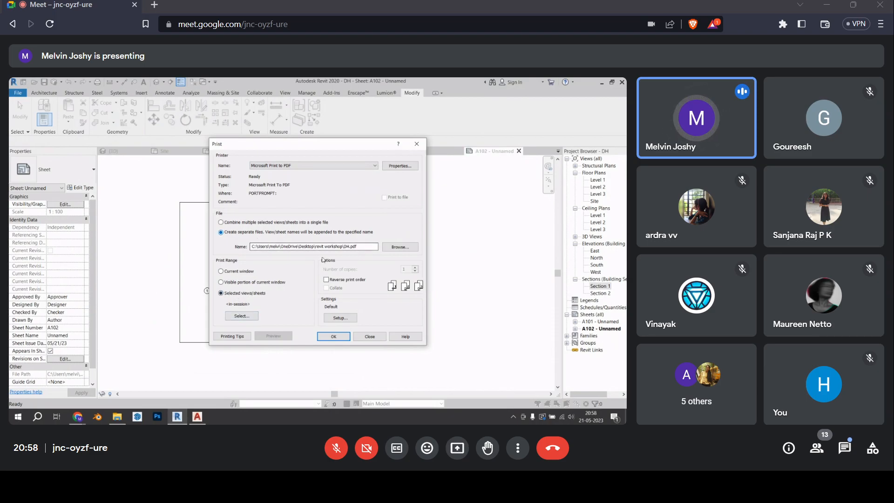
left_click(416, 143)
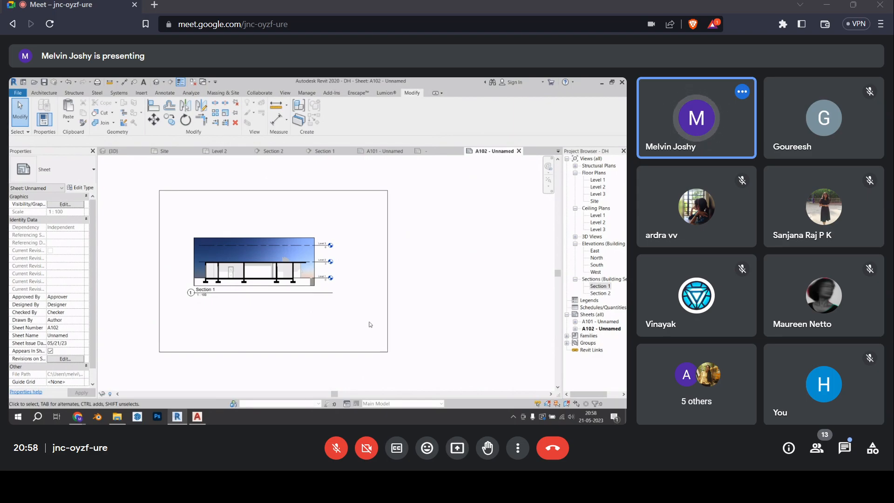
Copy the FURNITURE SET group from the middle upper room of the Level 1 plan and paste it aligned to Level 2 and Level 3
middle_click_drag(409, 304, 455, 332)
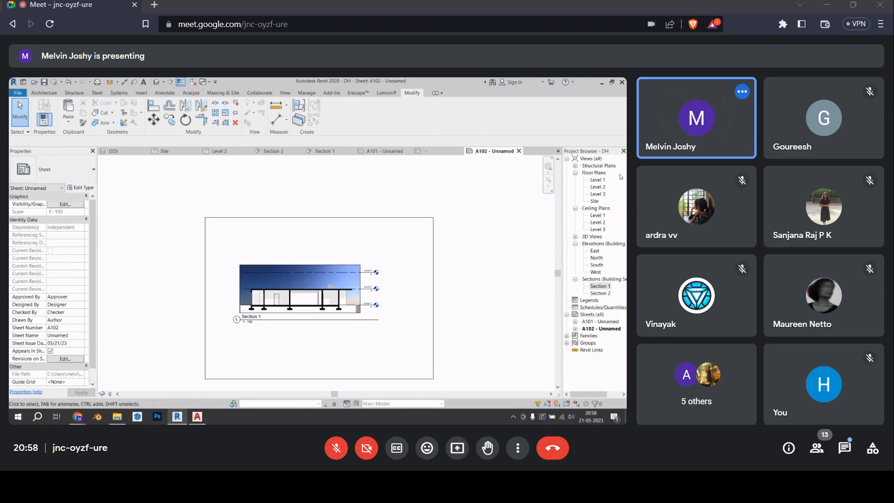
double_click(602, 180)
scroll(272, 246, "up", 3)
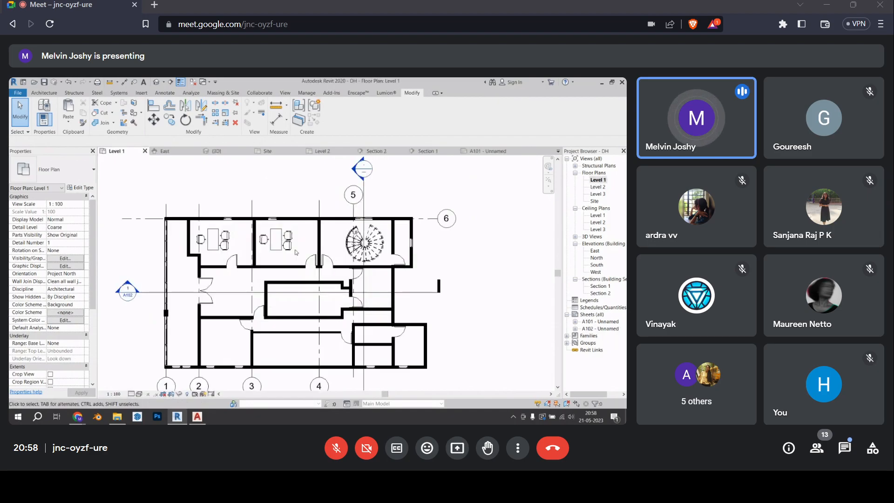
scroll(272, 245, "up", 2)
left_click(274, 249)
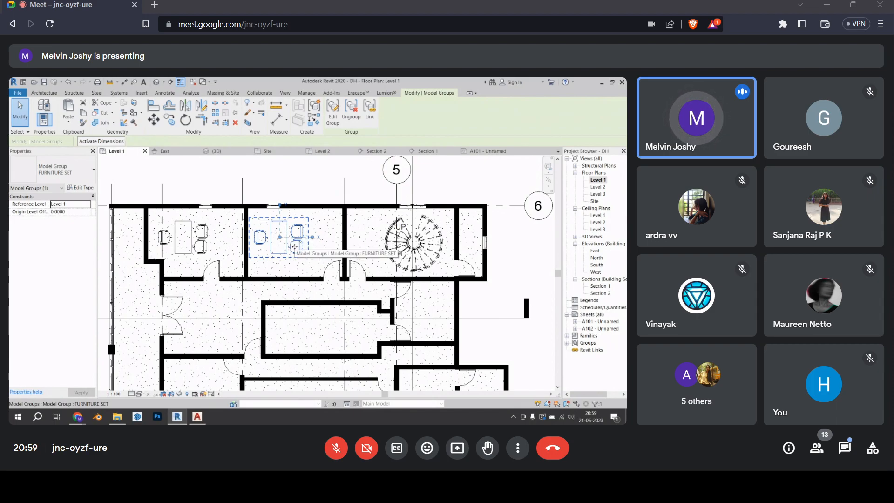
left_click(70, 124)
left_click(79, 150)
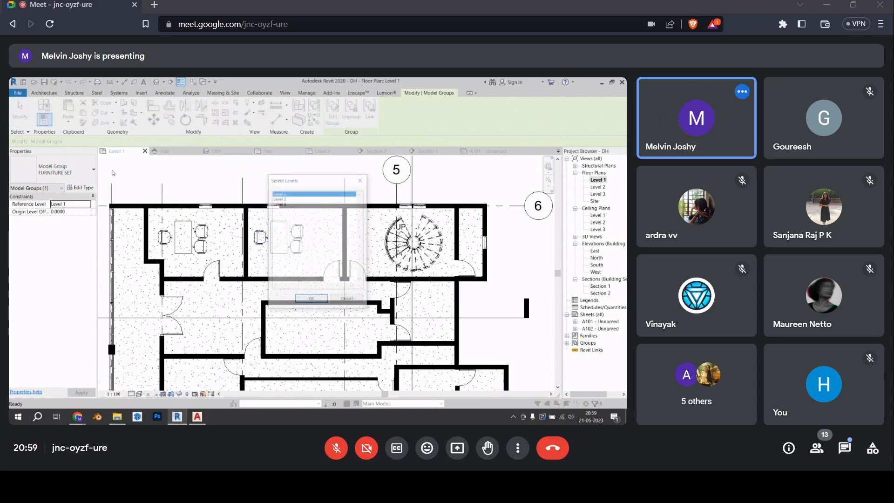
left_click(277, 204)
left_click(280, 198)
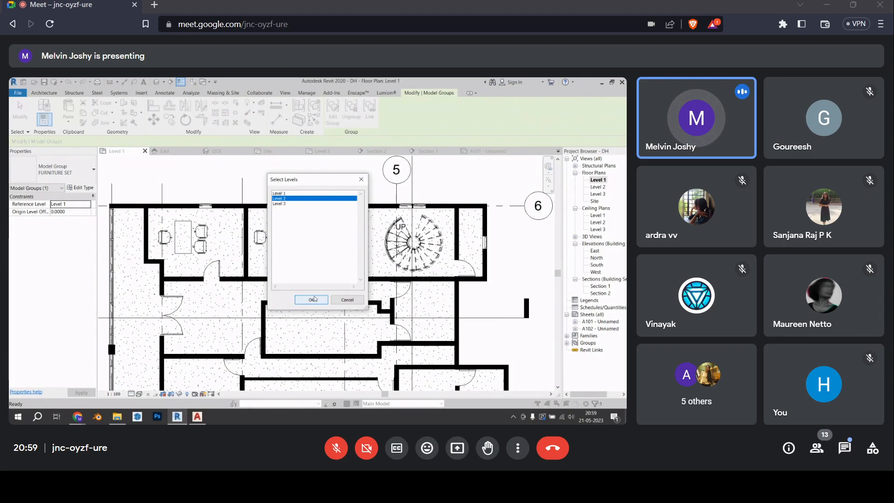
left_click(284, 204, "ctrl")
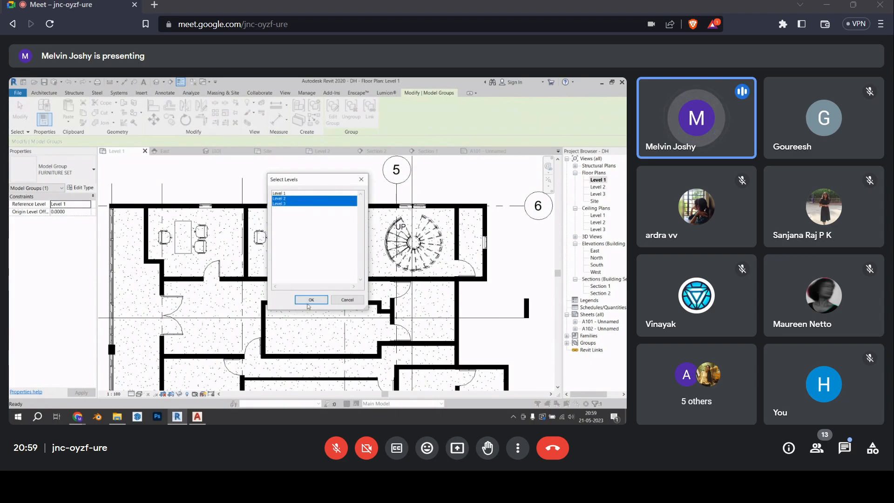
left_click(311, 299)
Reveal the hidden section box in the 3D view, extend its top above the Level 3 furniture, and leave the reveal mode
left_click(215, 151)
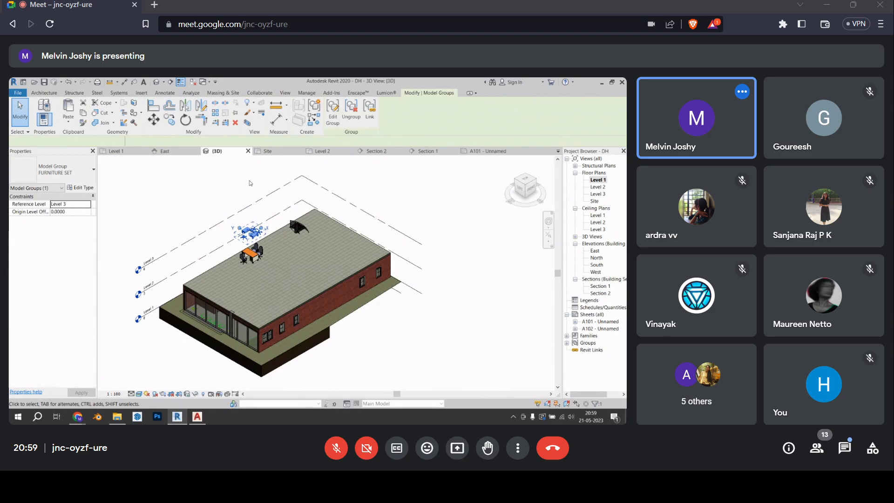
middle_click_drag(370, 310, 182, 243, "shift")
scroll(256, 240, "up", 2)
scroll(259, 233, "down", 3)
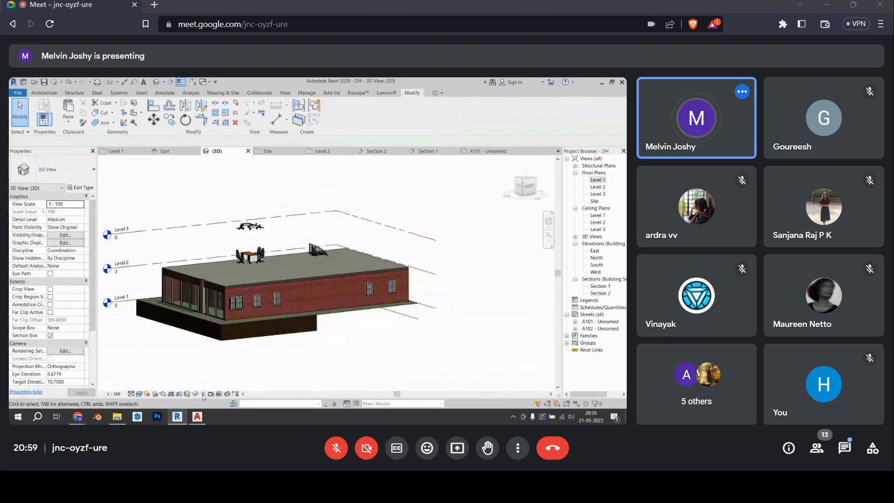
left_click(203, 394)
left_click(278, 230)
left_click_drag(278, 228, 278, 193)
left_click(477, 295)
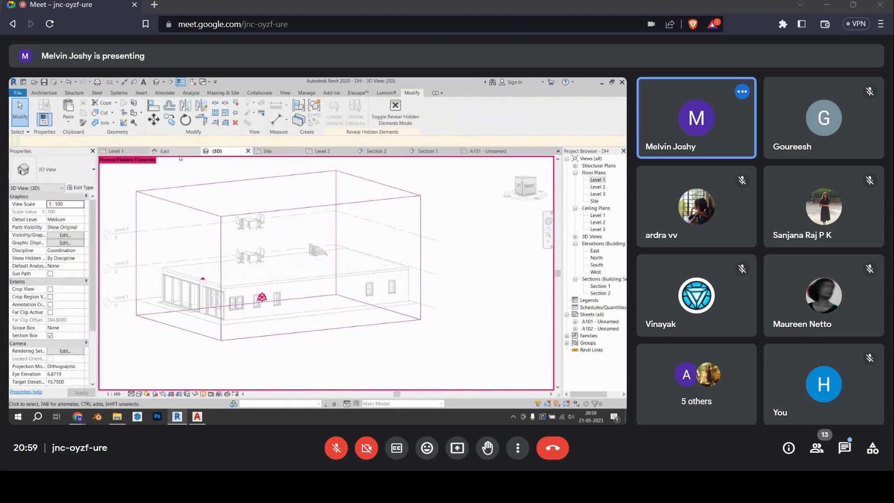
left_click(204, 394)
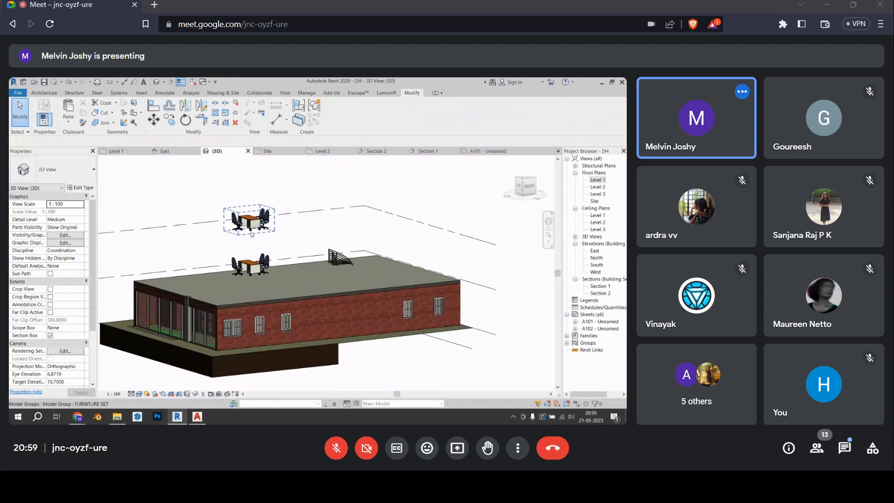
Delete the furniture set copies on Level 3 and Level 2 in the 3D view
left_click(250, 226)
key("Delete")
left_click(251, 266)
key("Delete")
middle_click_drag(244, 303, 346, 313, "shift")
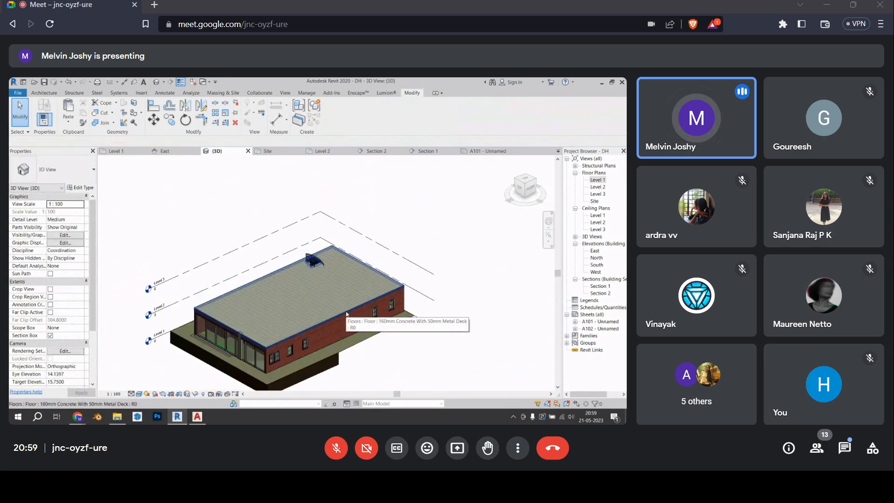
Open the East elevation and hide the section marker that crosses the building
double_click(595, 251)
scroll(310, 305, "up", 1)
middle_click_drag(360, 307, 360, 302)
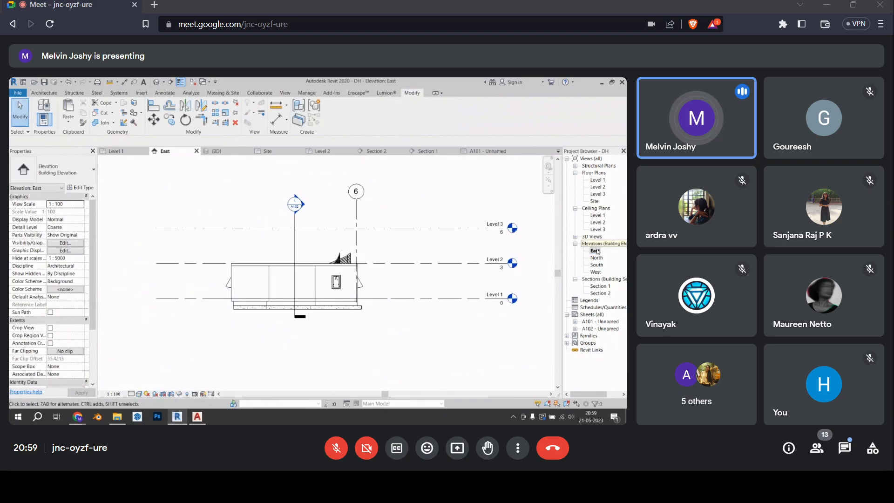
scroll(378, 291, "up", 2)
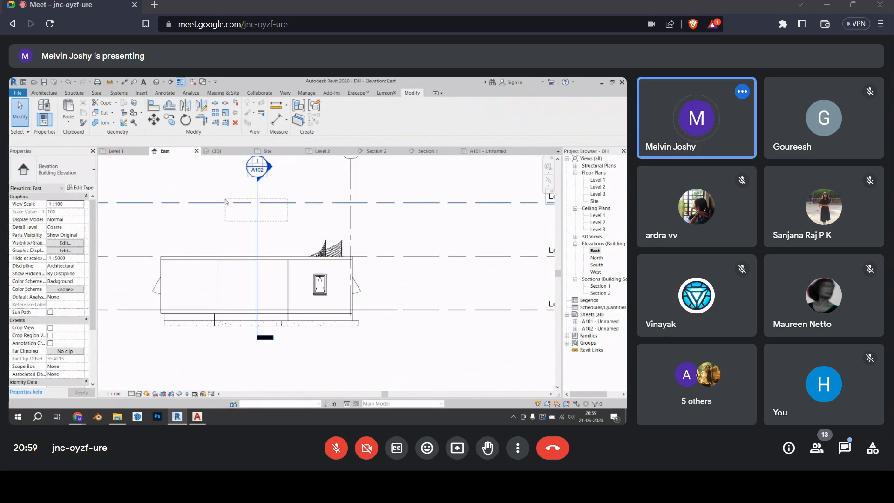
left_click(257, 233)
right_click(226, 221)
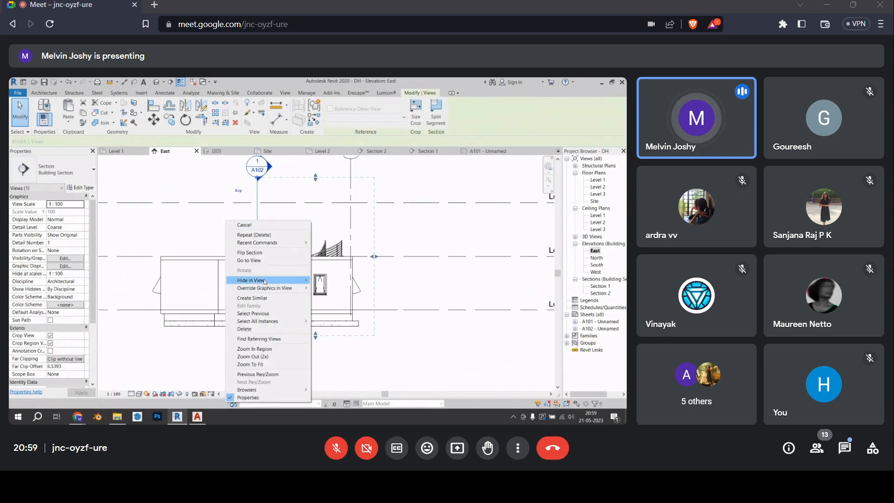
mouse_move(280, 280)
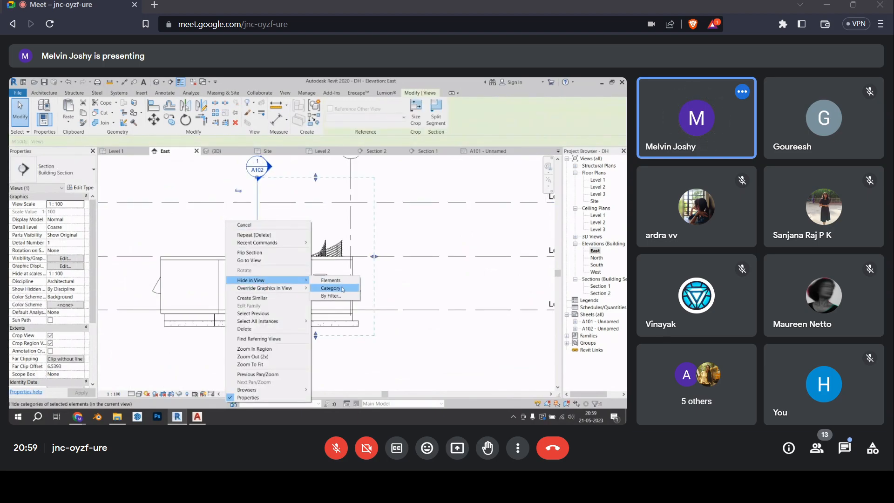
left_click(350, 284)
Hide the remaining grid lines, including grid 6, in the East elevation
left_click_drag(387, 195, 327, 182)
right_click(327, 183)
left_click(402, 185)
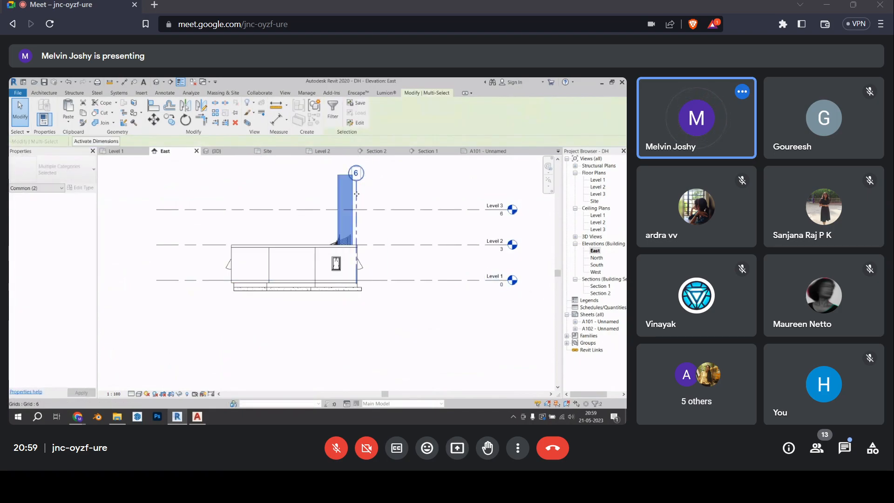
left_click(357, 200)
right_click(358, 200)
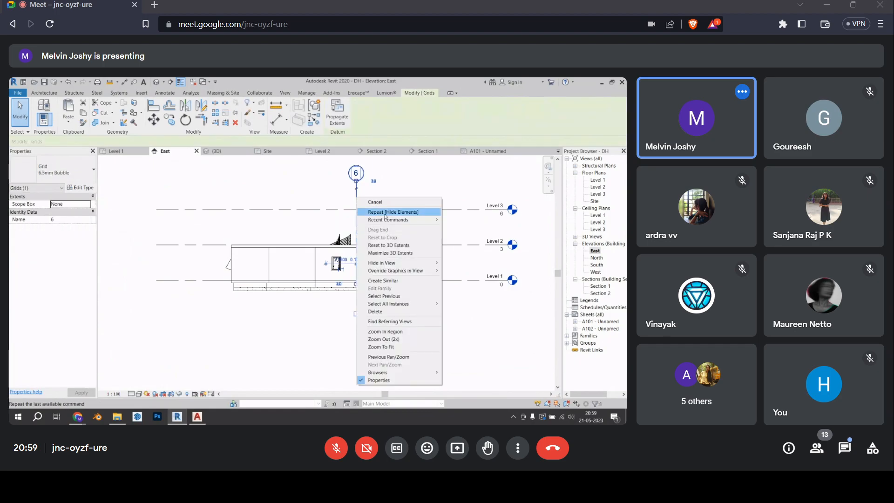
mouse_move(433, 263)
left_click(464, 264)
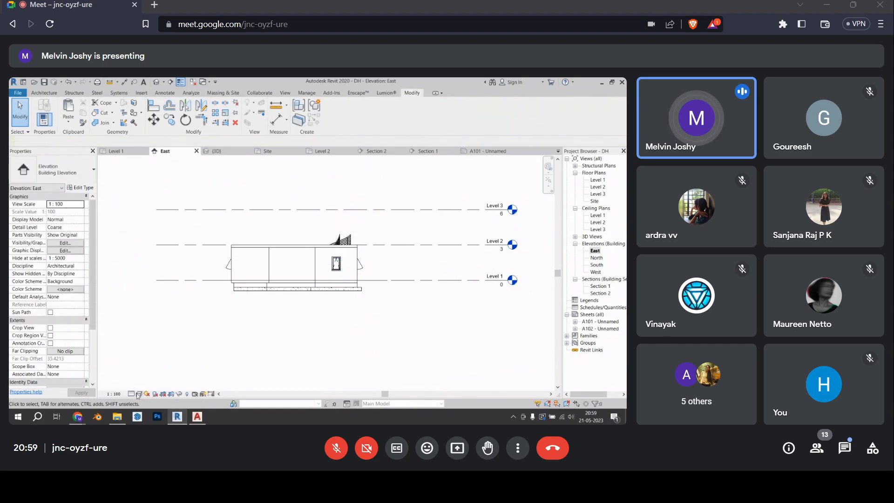
Set the visual style of the East elevation to Realistic
left_click(139, 394)
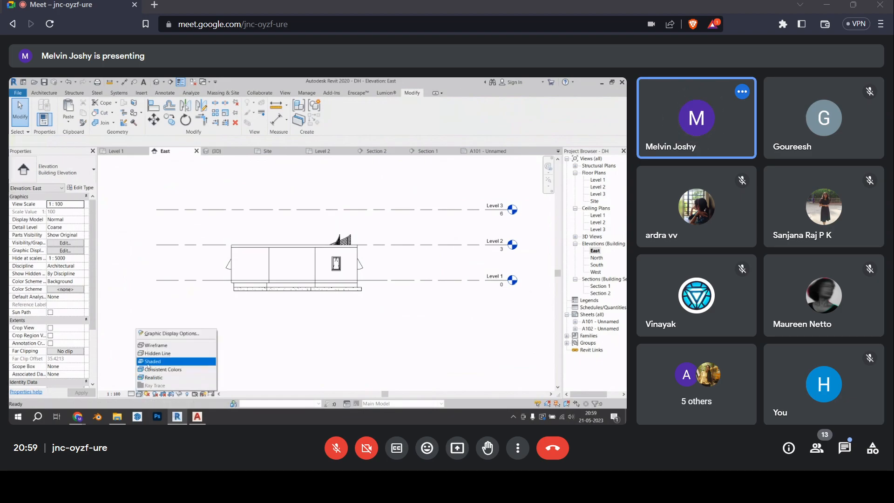
left_click(154, 377)
scroll(306, 282, "up", 2)
scroll(306, 282, "down", 4)
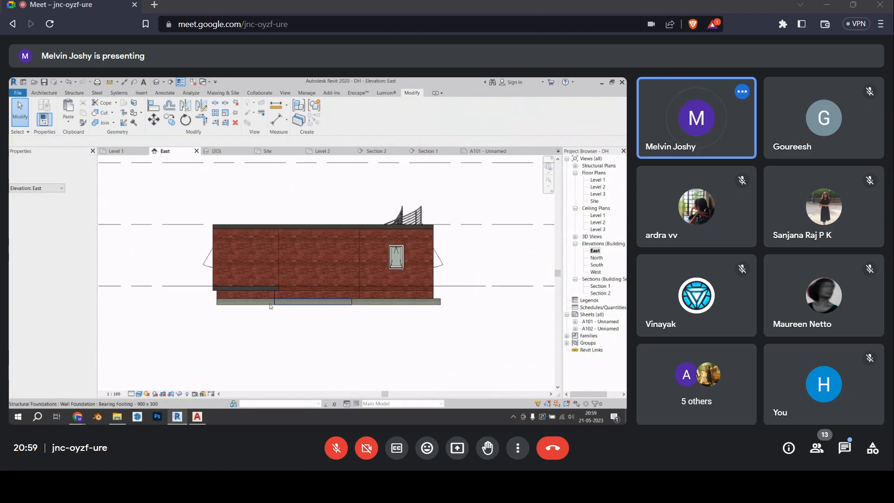
middle_click_drag(326, 282, 358, 303)
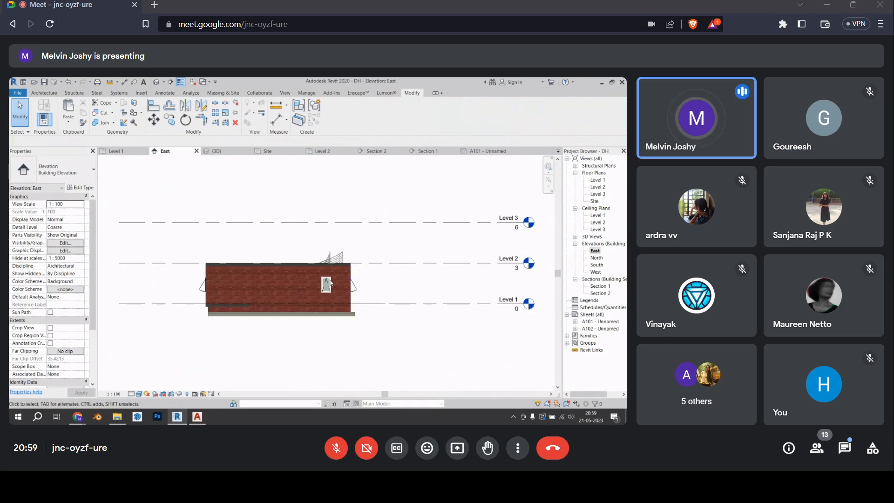
Open the North elevation and set its visual style to Realistic
double_click(597, 258)
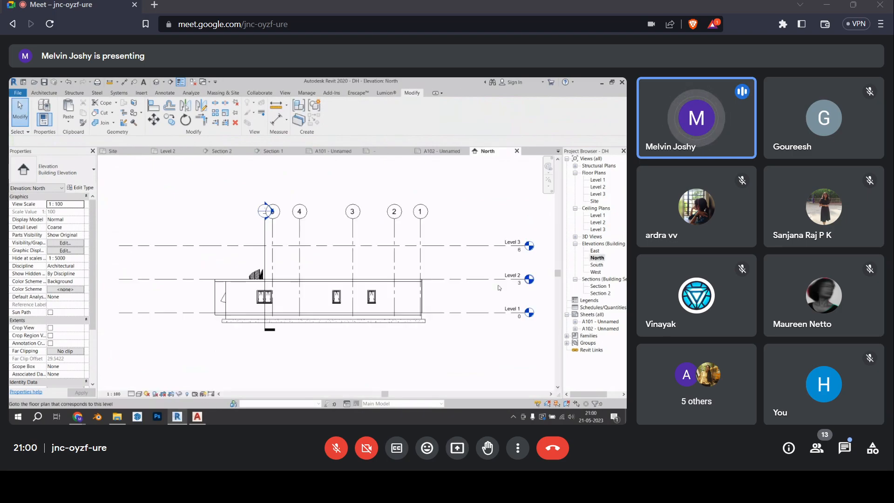
left_click(139, 394)
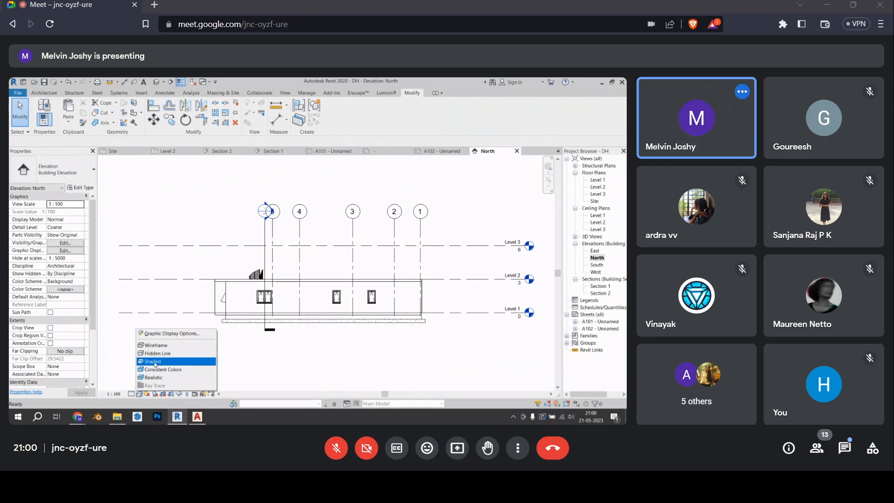
left_click(153, 377)
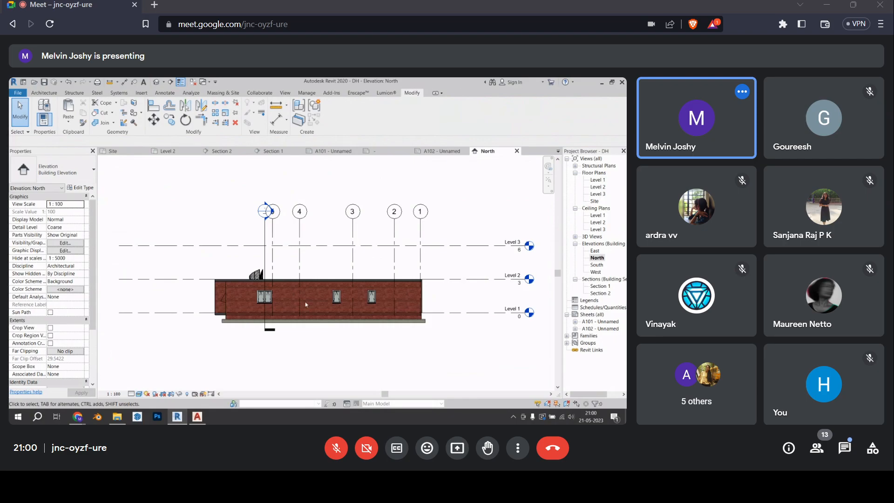
scroll(283, 325, "up", 2)
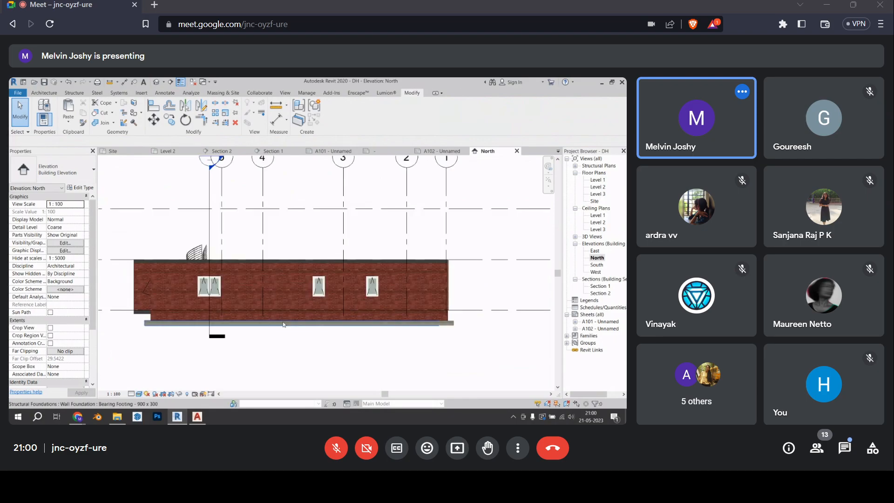
left_click(132, 313)
middle_click_drag(152, 326, 205, 305)
left_click(189, 323)
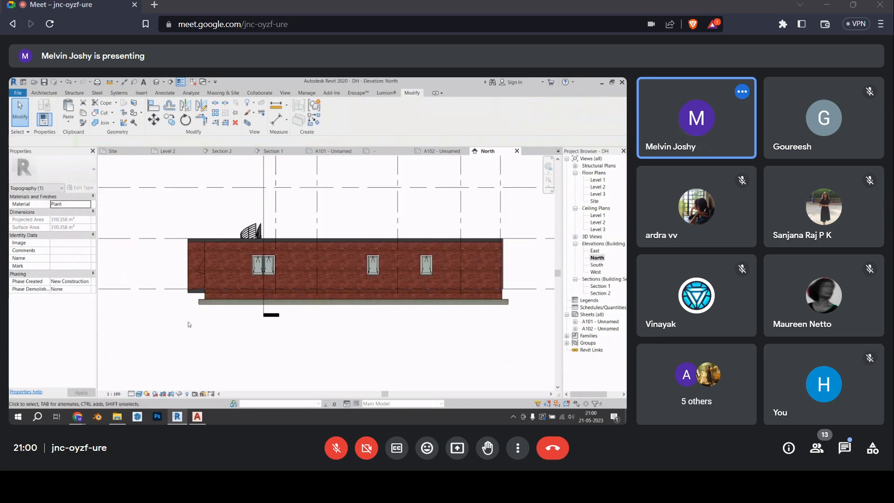
scroll(266, 313, "down", 3)
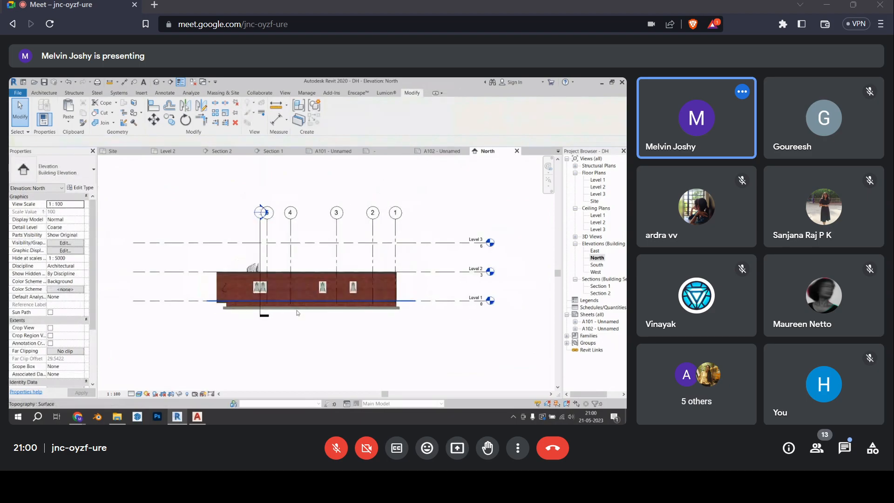
Make the crop region of the North elevation visible and select its boundary
left_click(49, 328)
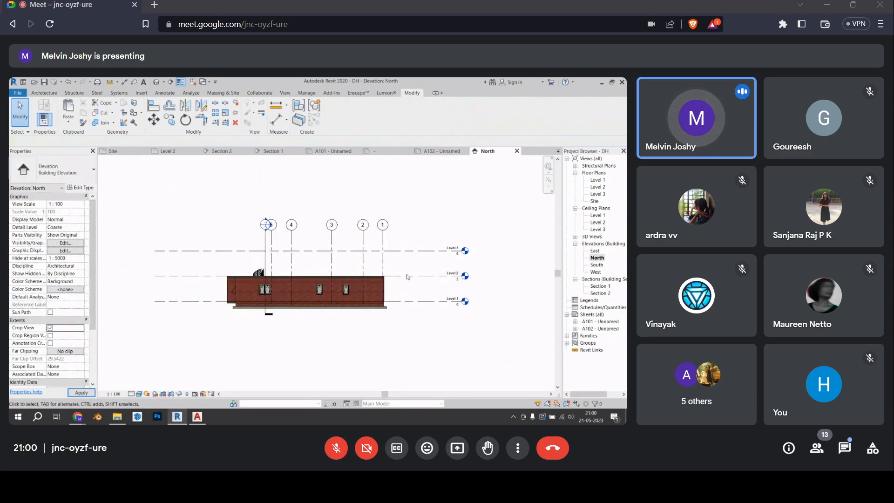
scroll(404, 277, "down", 4)
middle_click_drag(345, 299, 335, 304)
scroll(317, 305, "down", 2)
scroll(344, 296, "up", 7)
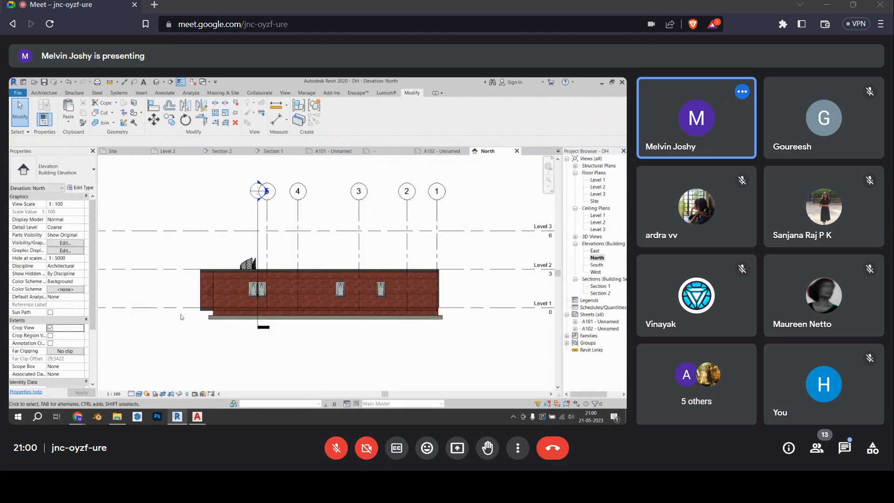
left_click(50, 335)
left_click(50, 328)
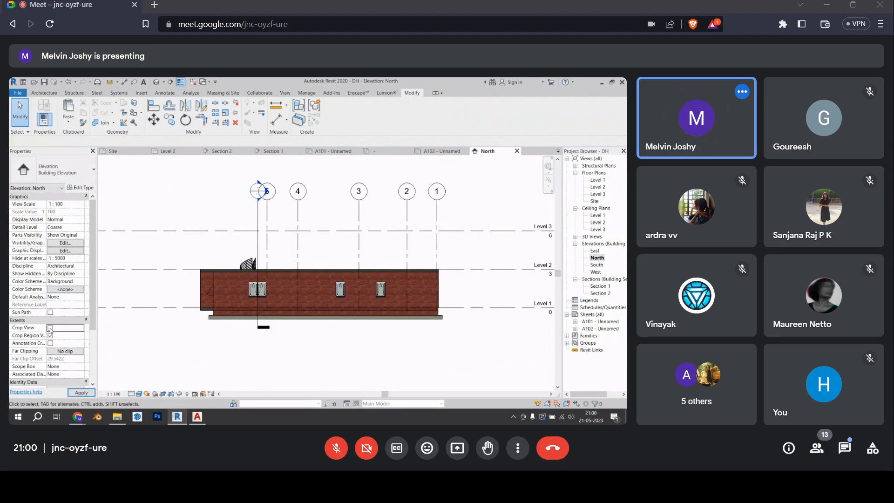
scroll(196, 312, "down", 5)
left_click(236, 334)
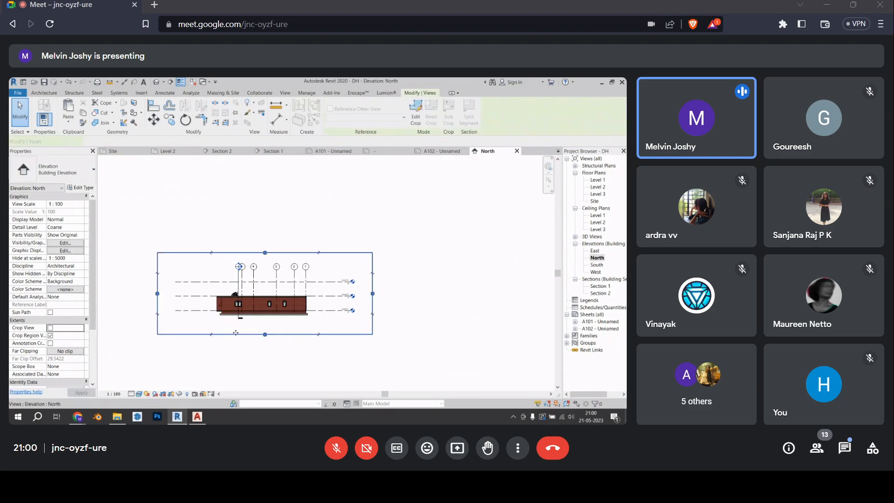
Tighten the crop region around the building, from Level 1 at the bottom to Level 3 at the top, with view cropping turned on
scroll(236, 333, "up", 2)
key("l")
key("l")
left_click_drag(269, 306, 265, 303)
left_click_drag(123, 281, 192, 264)
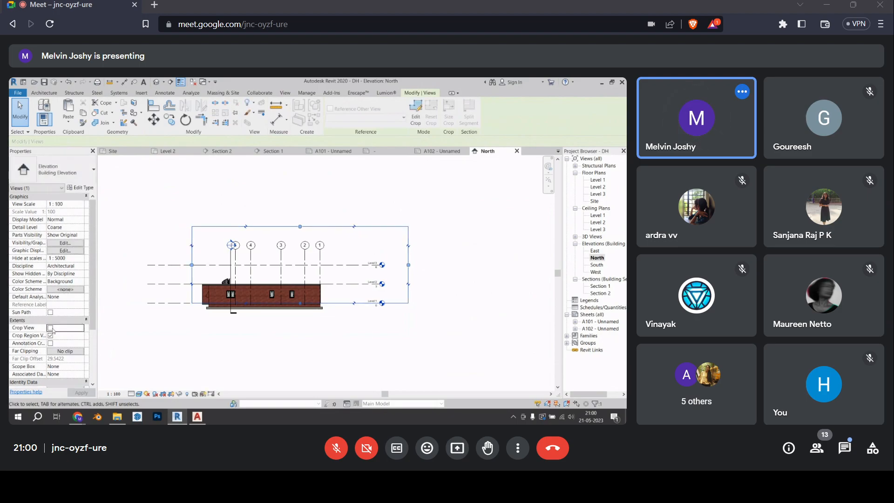
left_click(51, 328)
left_click_drag(409, 265, 345, 266)
left_click_drag(268, 227, 267, 270)
scroll(267, 270, "up", 3)
key("Escape")
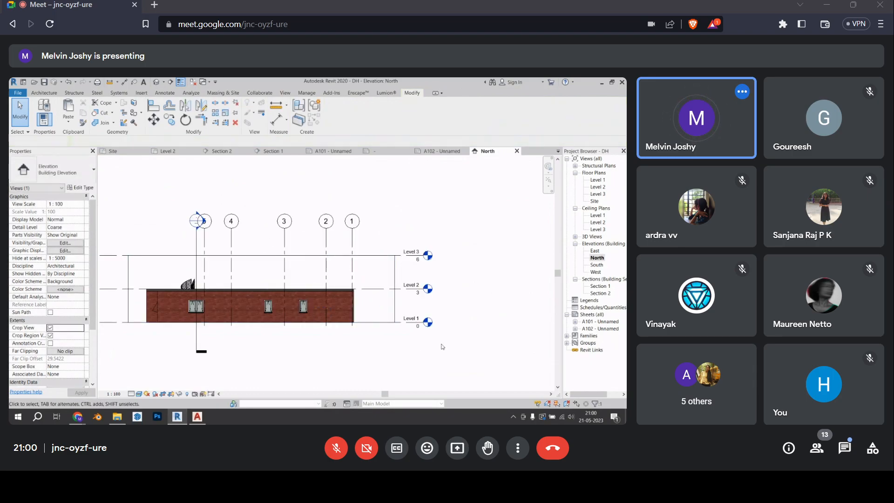
Hide the crop region boundary in the North elevation while keeping the view cropped
middle_click_drag(329, 323, 357, 323)
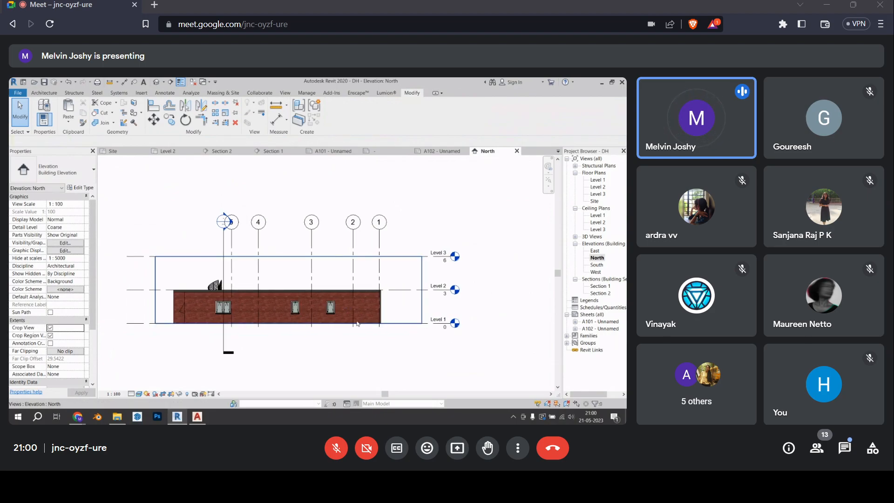
left_click(357, 324)
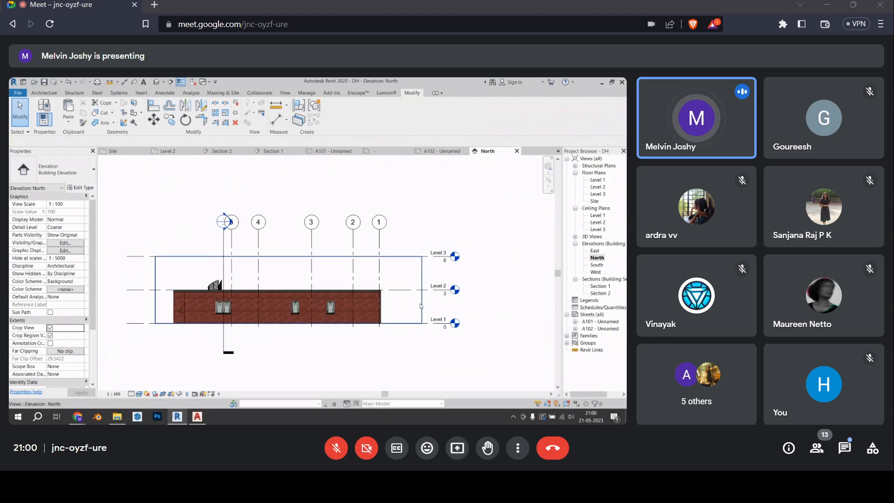
right_click(421, 305)
left_click(474, 320)
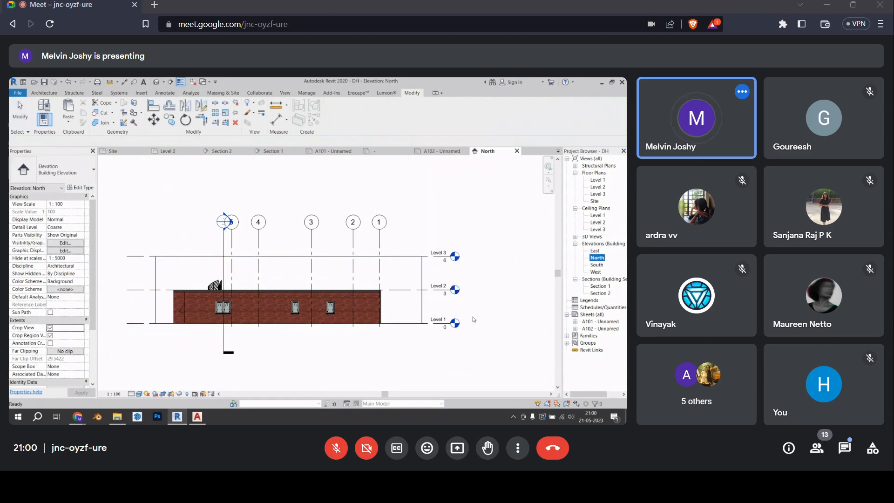
left_click(422, 305)
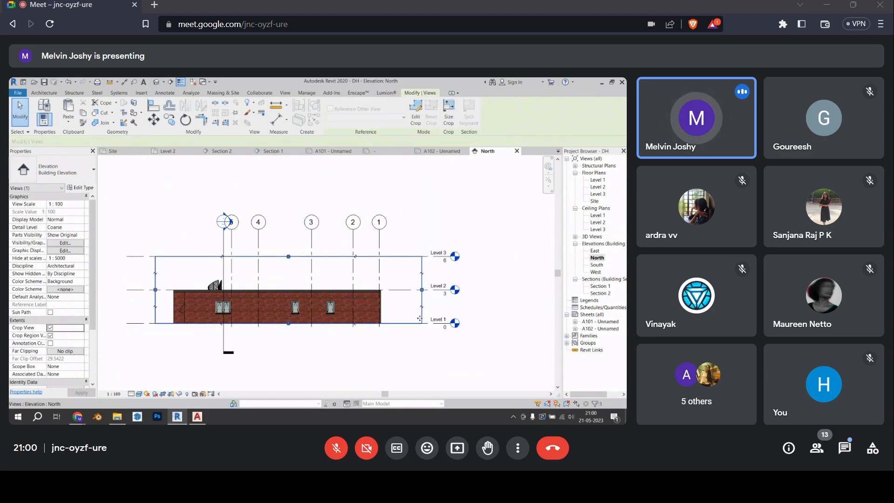
right_click(420, 319)
mouse_move(459, 196)
left_click(524, 196)
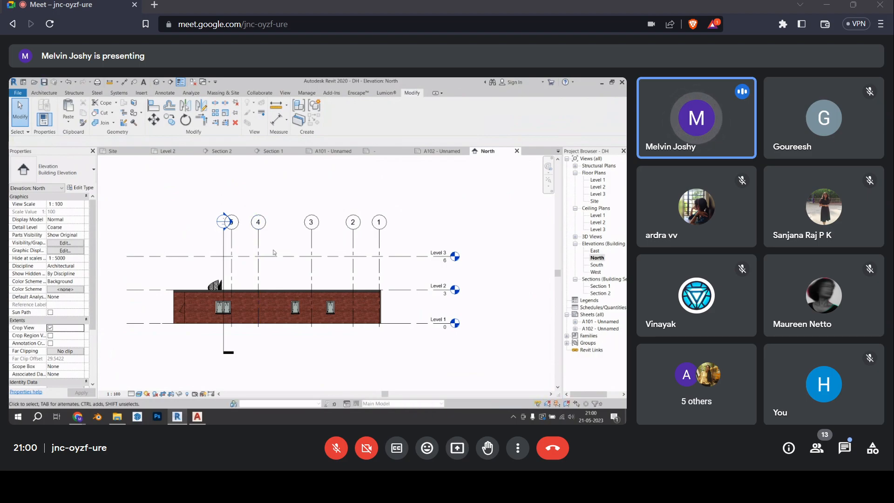
key("ctrl+p")
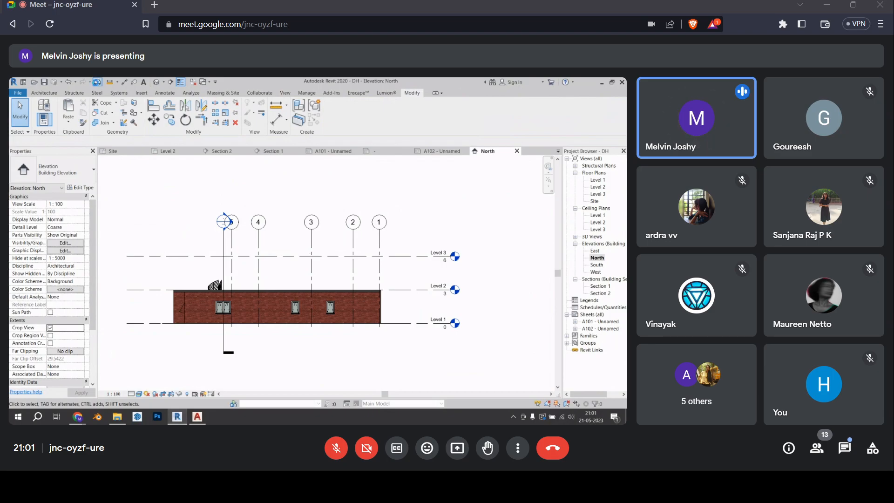
left_click(220, 271)
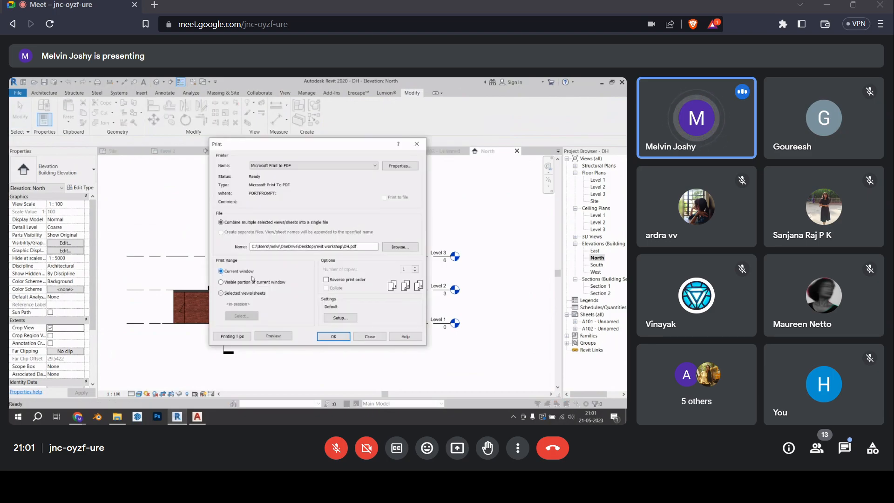
left_click(413, 144)
Print the visible portion of the current window with Microsoft Print to PDF, using DH.pdf in the revit workshop folder, and dismiss the raster printing notice
scroll(329, 246, "up", 5)
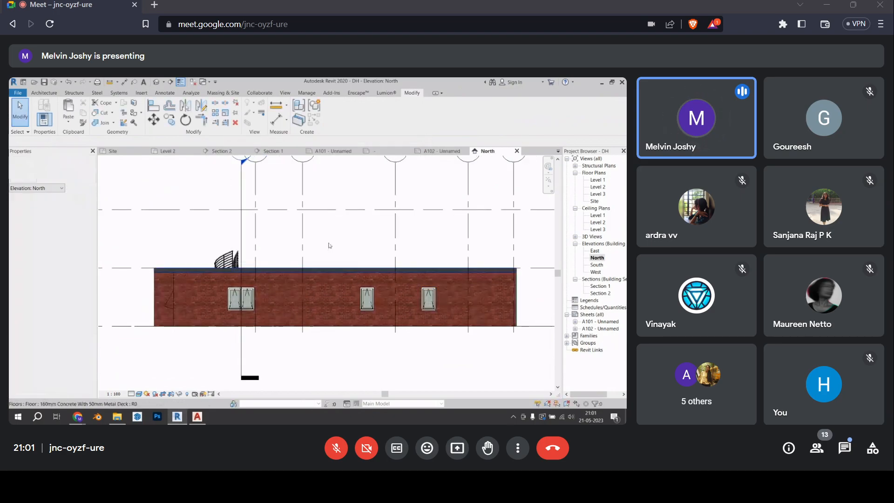
left_click(98, 82)
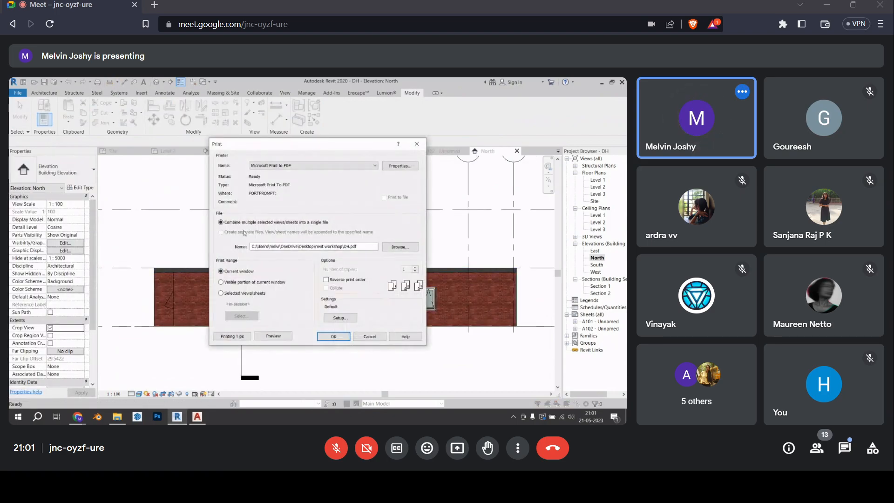
left_click(400, 247)
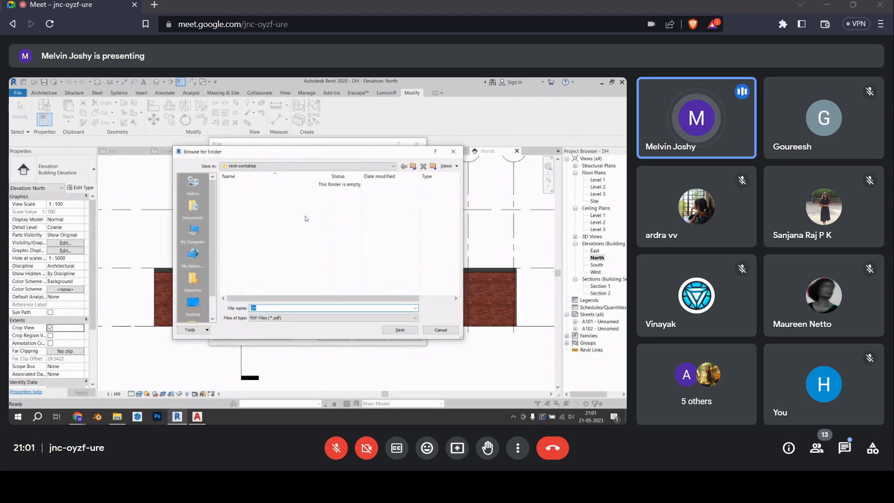
left_click(400, 329)
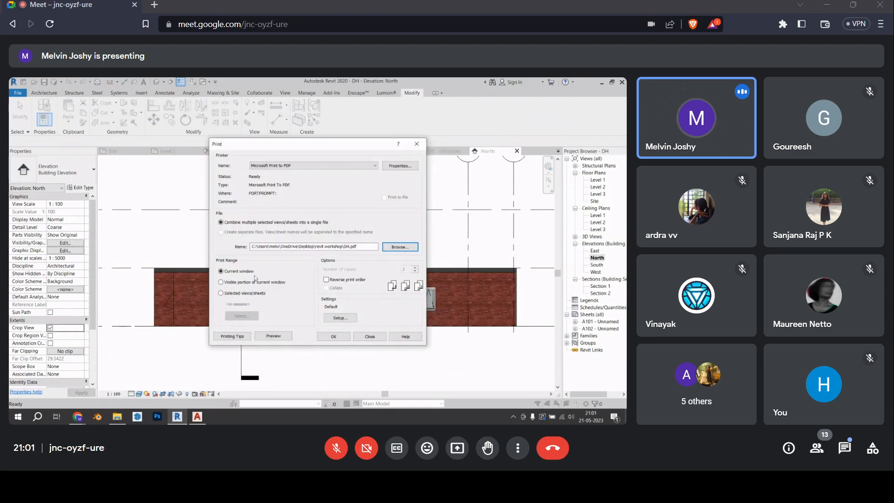
left_click(221, 282)
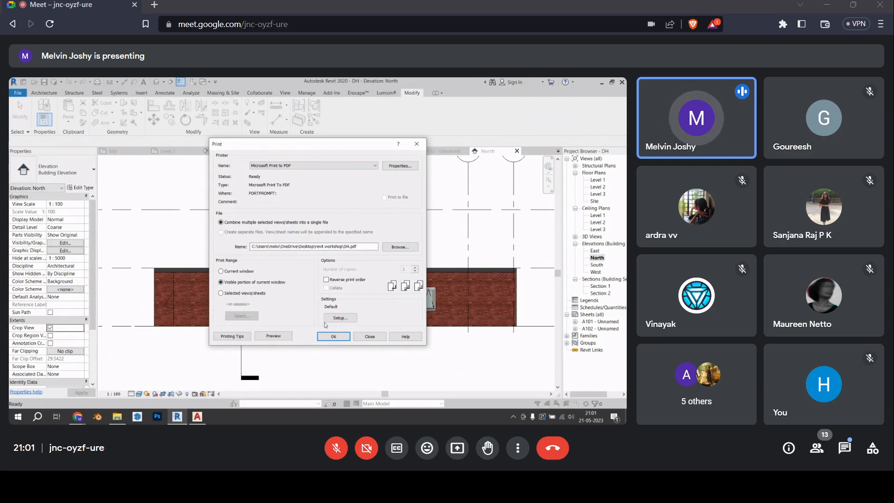
left_click(341, 336)
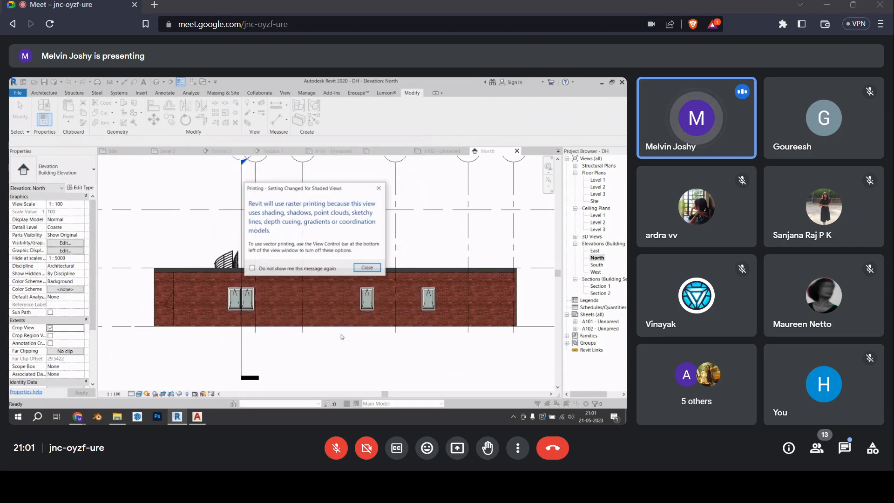
left_click(367, 268)
Save the print output as a PDF named S in the Desktop's revit workshop folder, and open the saved file for viewing
type("S")
scroll(47, 140, "up", 3)
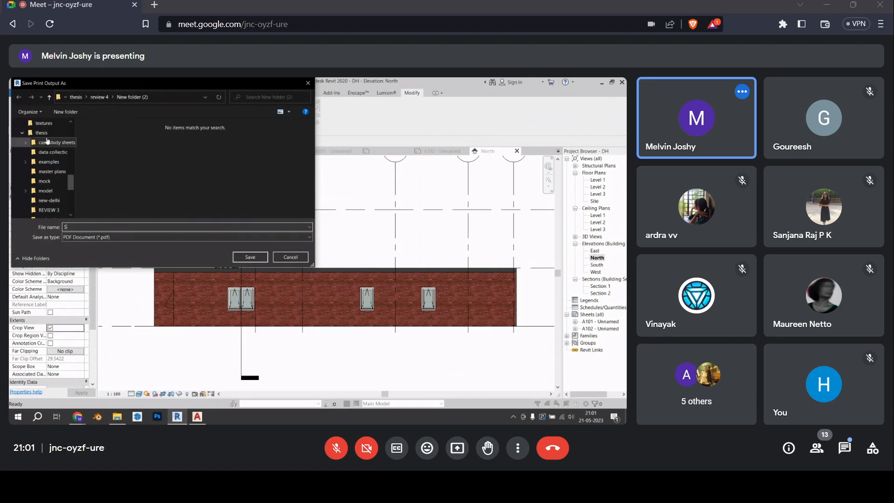
left_click(50, 98)
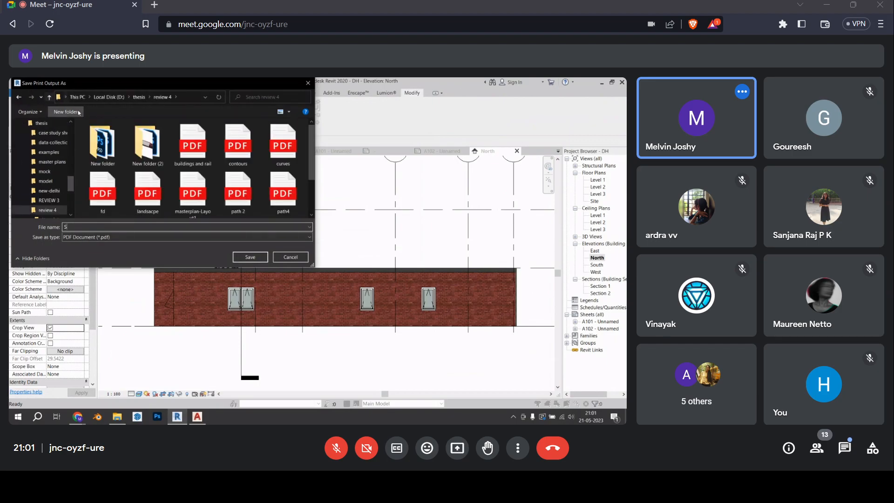
left_click(76, 97)
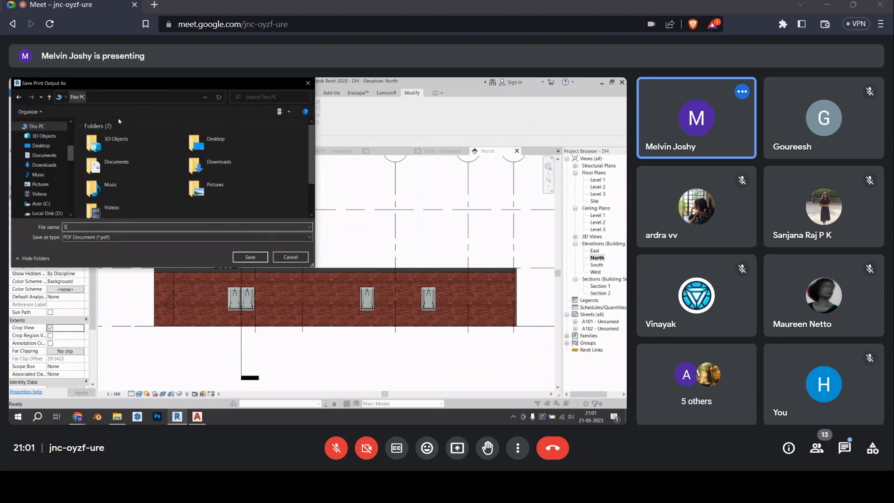
double_click(198, 142)
double_click(100, 147)
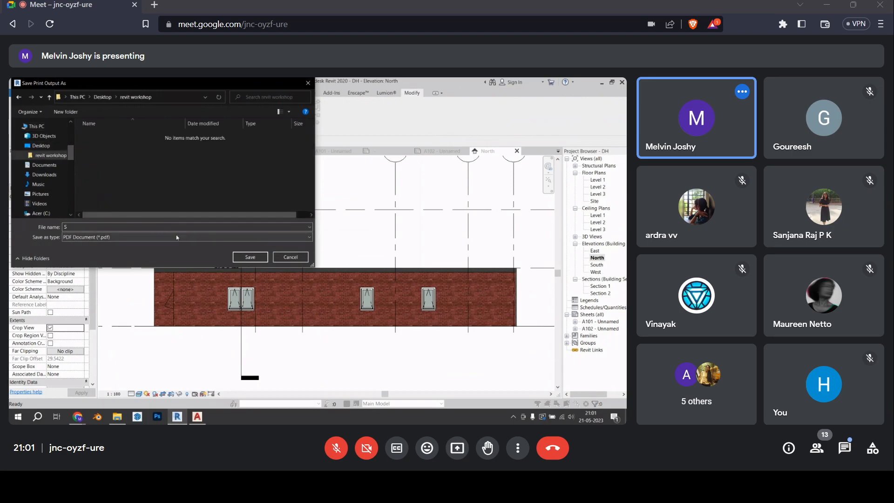
left_click(250, 258)
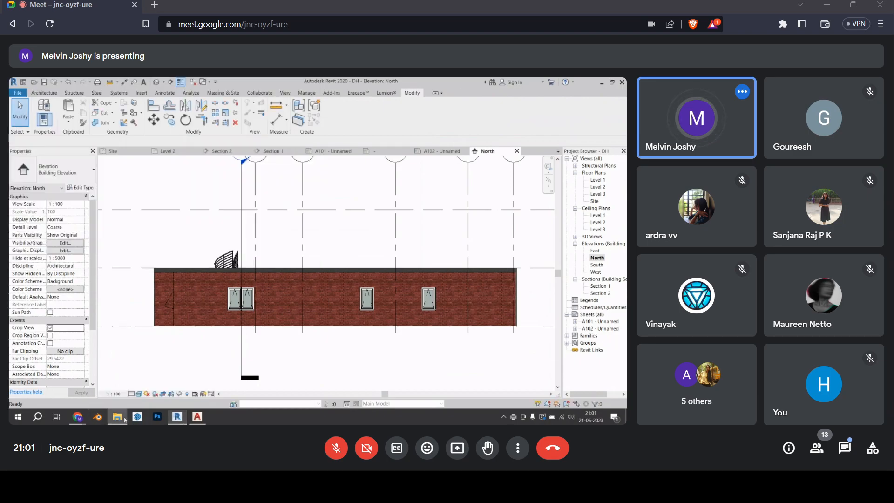
left_click(117, 416)
double_click(331, 272)
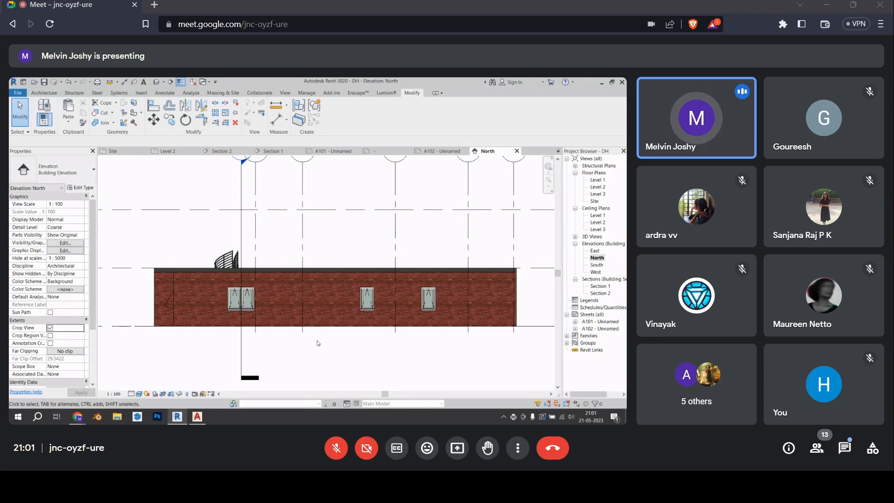
Open sheet A101 and examine the Level 1 plan placed on it
double_click(597, 322)
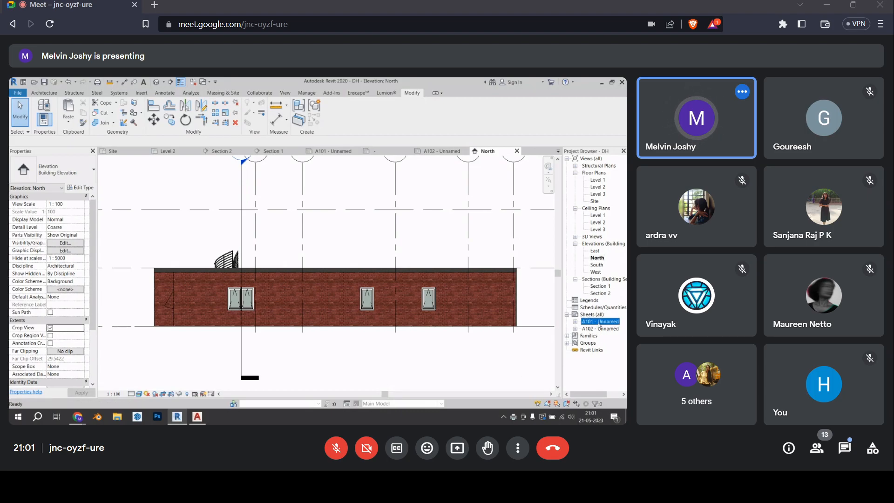
scroll(335, 268, "up", 3)
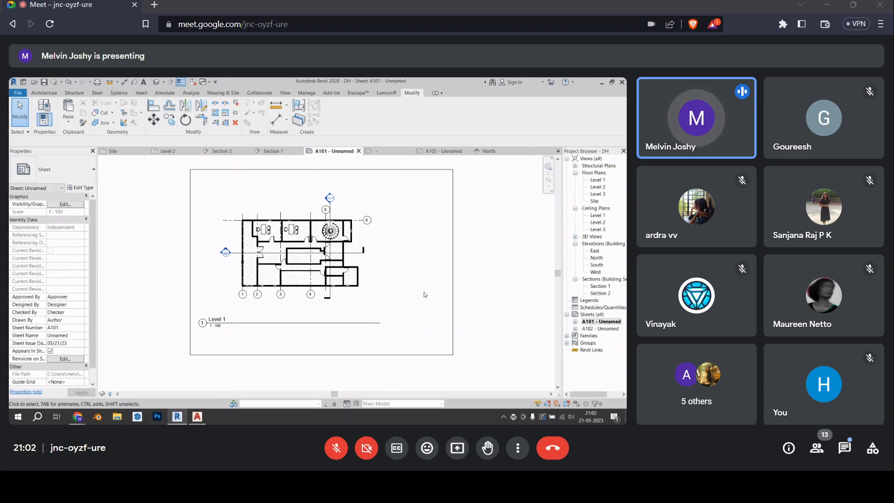
scroll(369, 291, "up", 4)
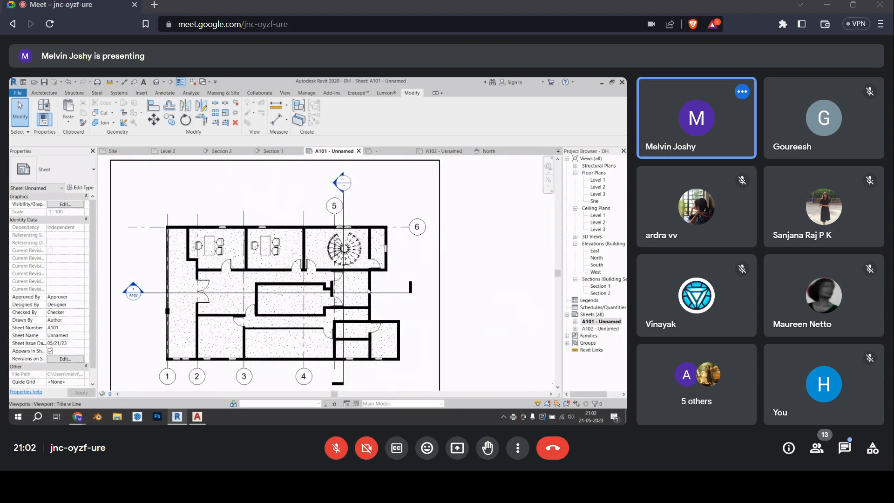
middle_click_drag(389, 298, 377, 303)
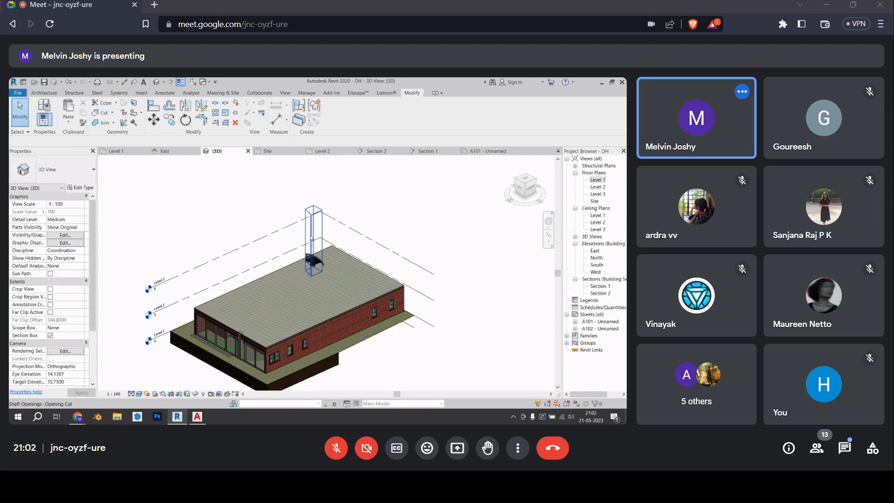
In the 3D view, set the long brick side wall's top constraint to Unconnected with an unconnected height of 4.0000
scroll(325, 334, "up", 2)
middle_click_drag(274, 355, 303, 311, "shift")
scroll(293, 330, "up", 3)
left_click(338, 323)
scroll(385, 295, "down", 1)
middle_click_drag(385, 294, 402, 290, "shift")
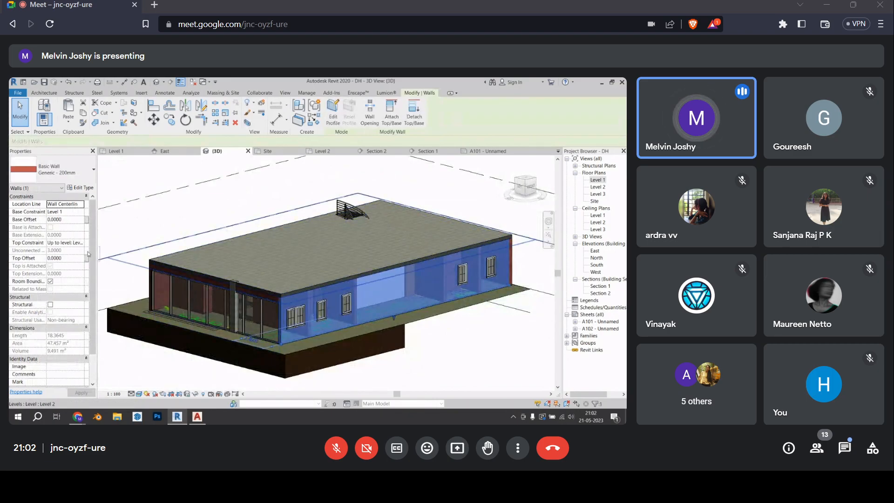
left_click(80, 243)
left_click(81, 243)
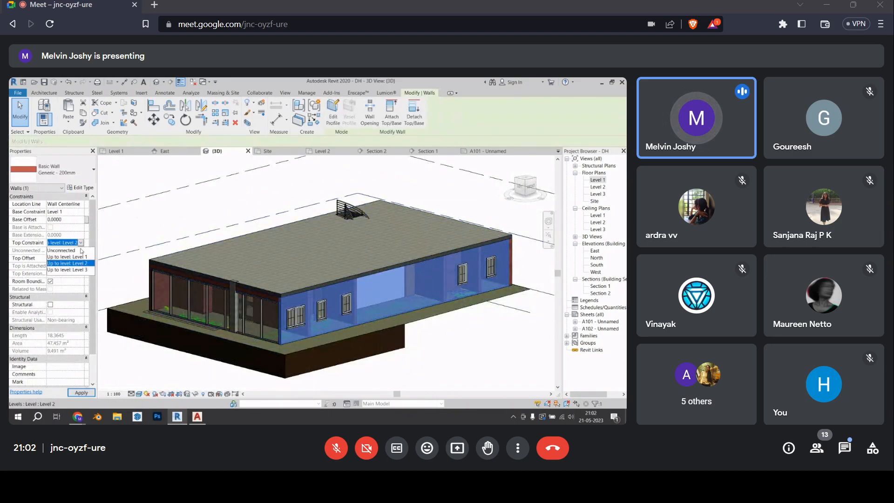
left_click(70, 263)
left_click(71, 258)
left_click(77, 243)
left_click(70, 250)
left_click(69, 251)
type("4.0000")
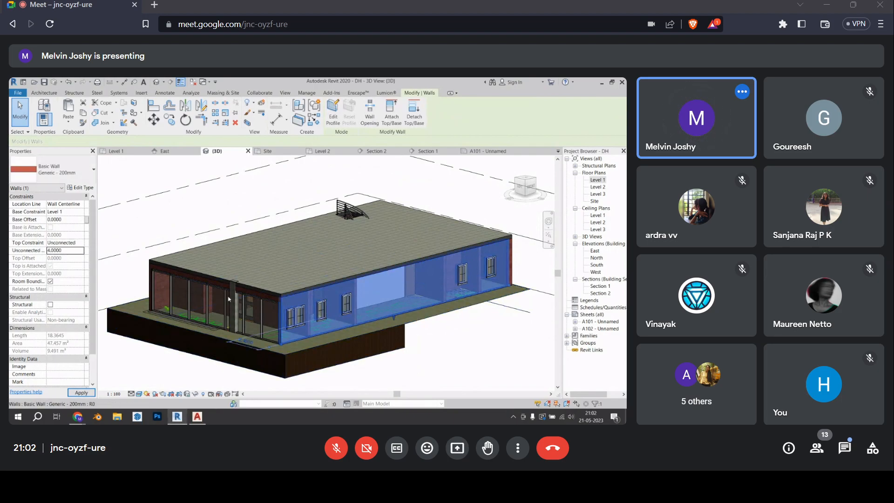
left_click(161, 237)
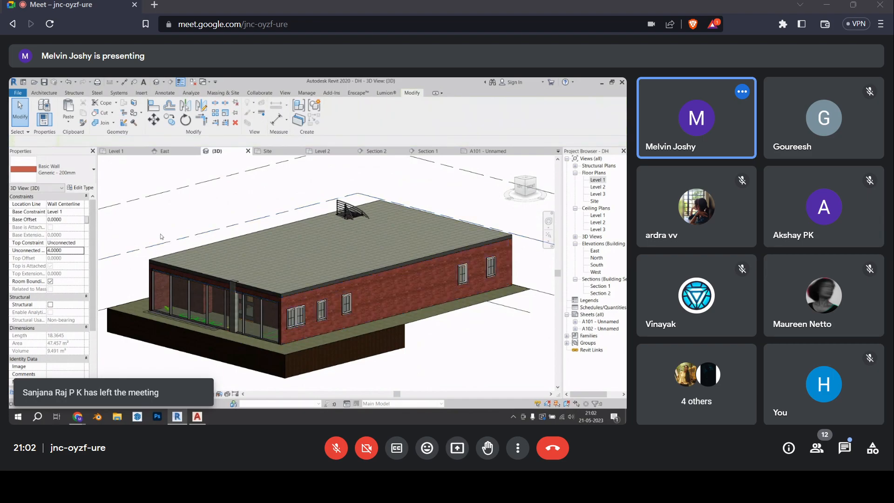
left_click(283, 307)
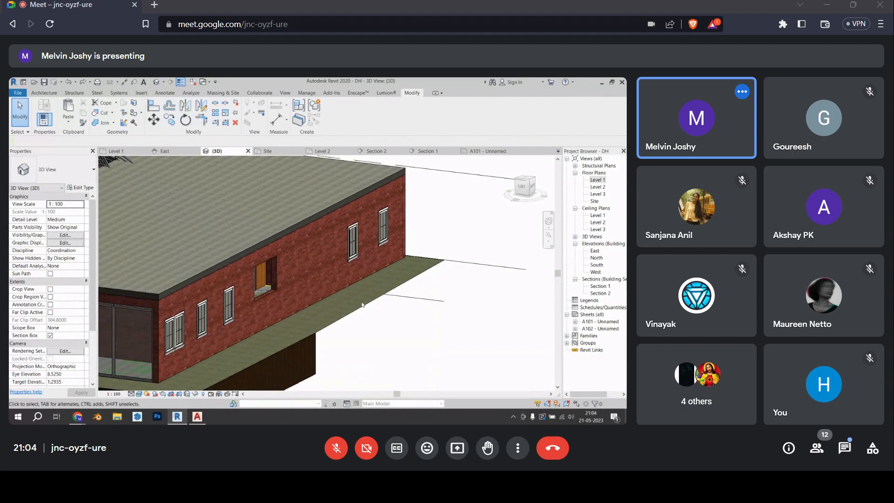
scroll(362, 305, "down", 3)
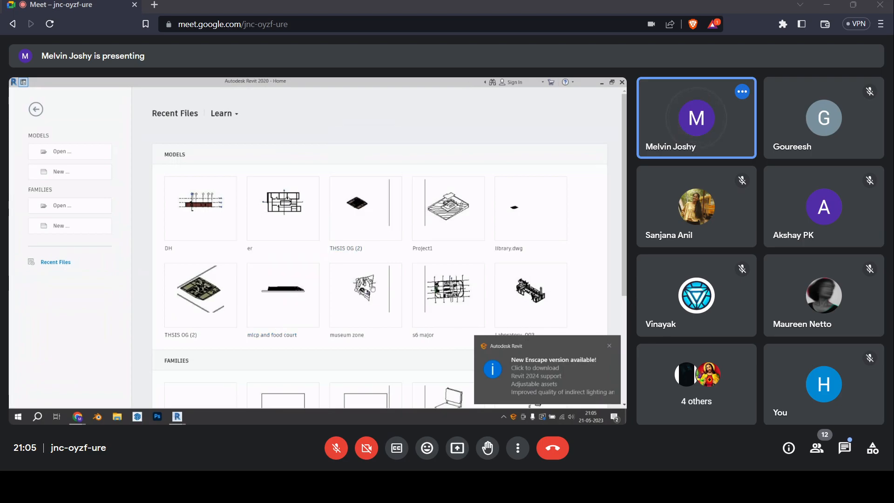
Open the museum zone project and inspect its buildings and roofs in the default 3D view
left_click(390, 306)
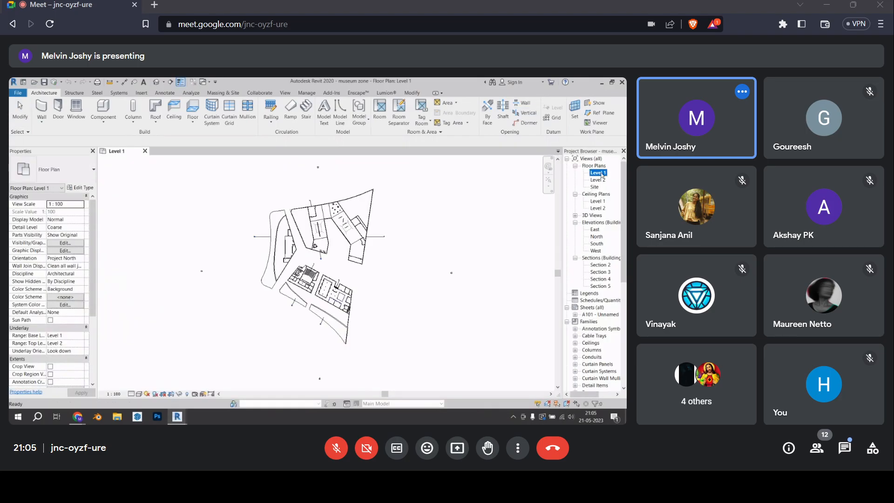
left_click(157, 82)
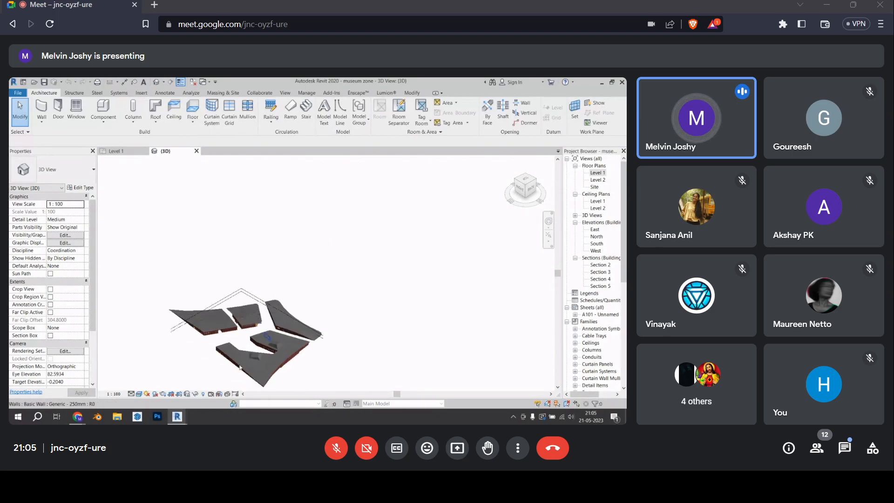
middle_click_drag(234, 353, 263, 301, "shift")
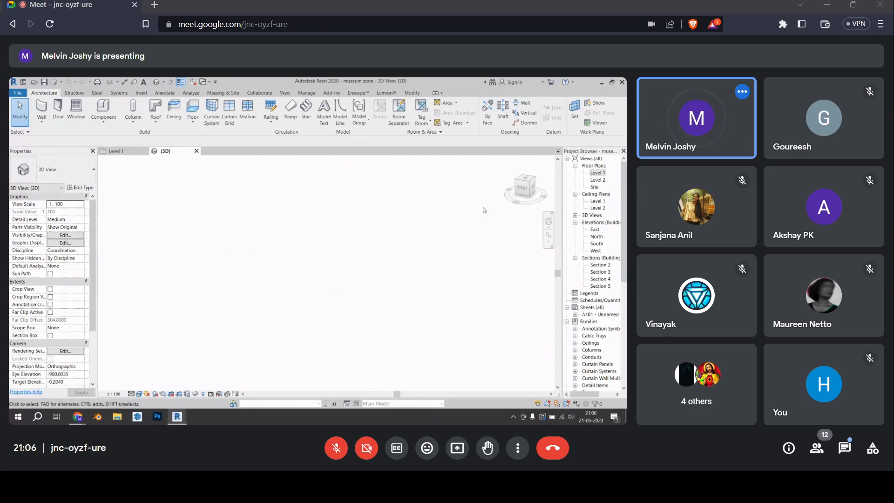
left_click(526, 188)
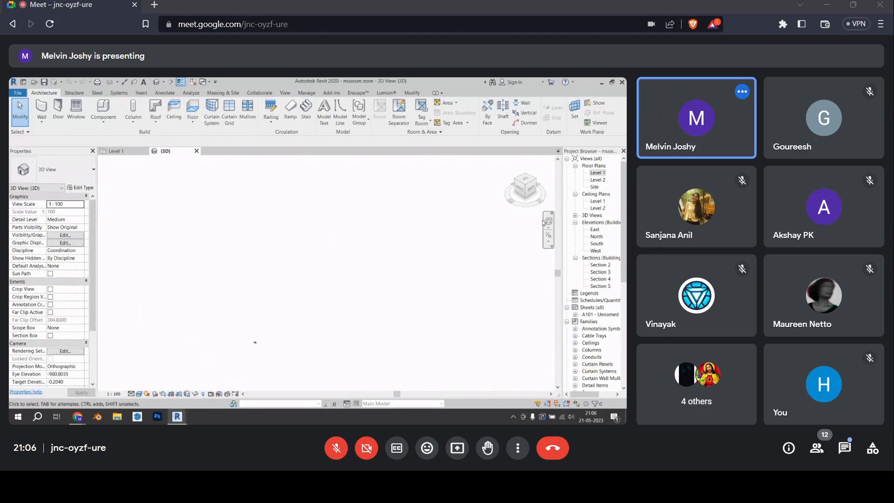
scroll(233, 382, "up", 10)
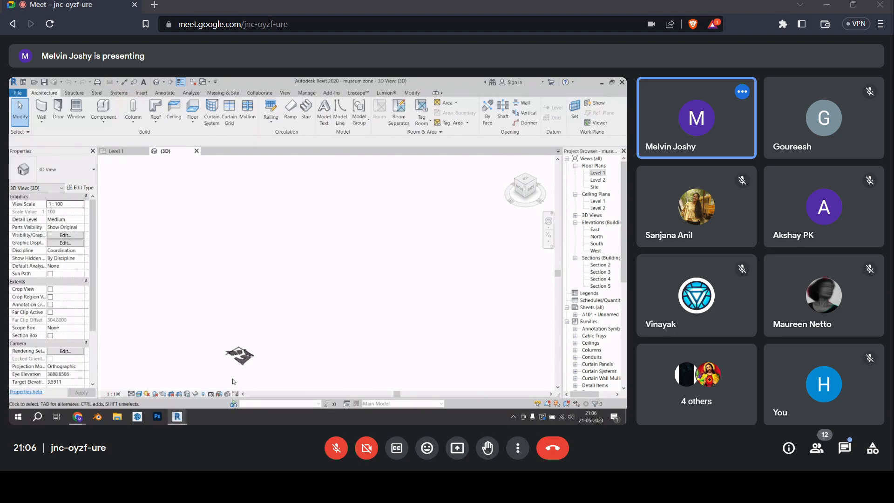
scroll(255, 320, "up", 4)
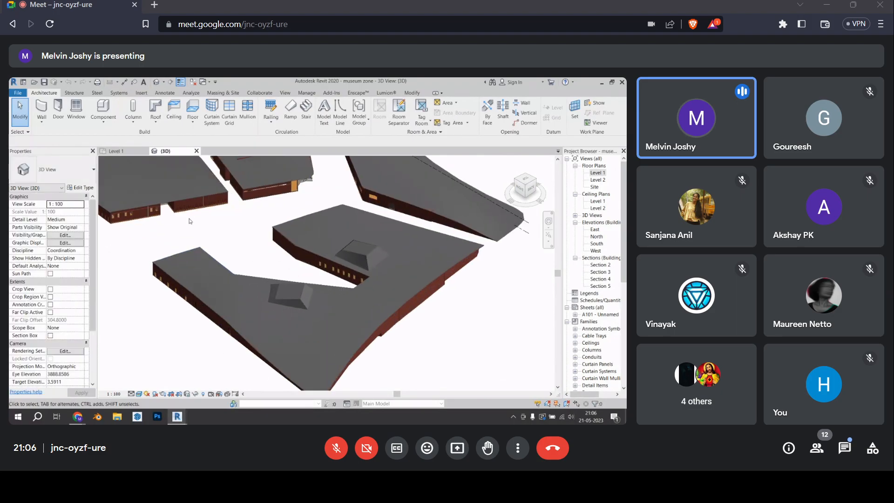
scroll(189, 220, "down", 3)
middle_click_drag(160, 234, 172, 232, "shift")
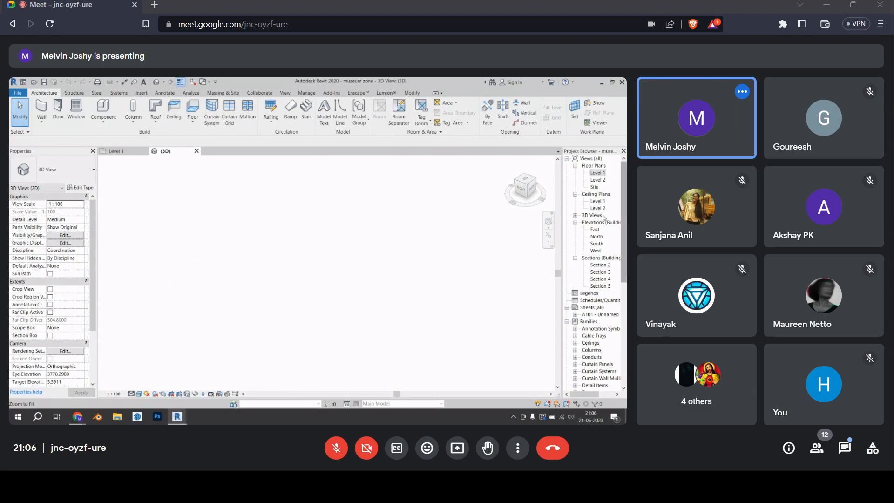
Open Section 2 of the museum zone project and examine the sloping roof's profile
left_click(599, 264)
double_click(600, 265)
scroll(235, 269, "up", 4)
scroll(236, 269, "down", 4)
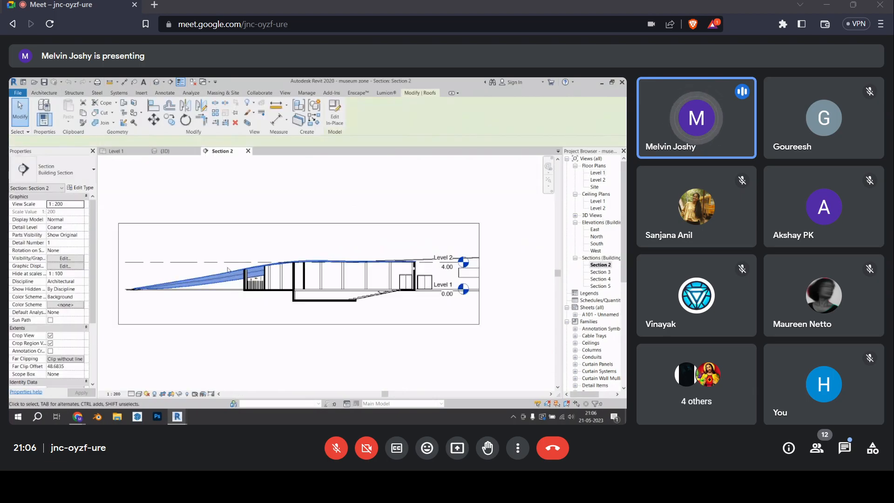
left_click(277, 292)
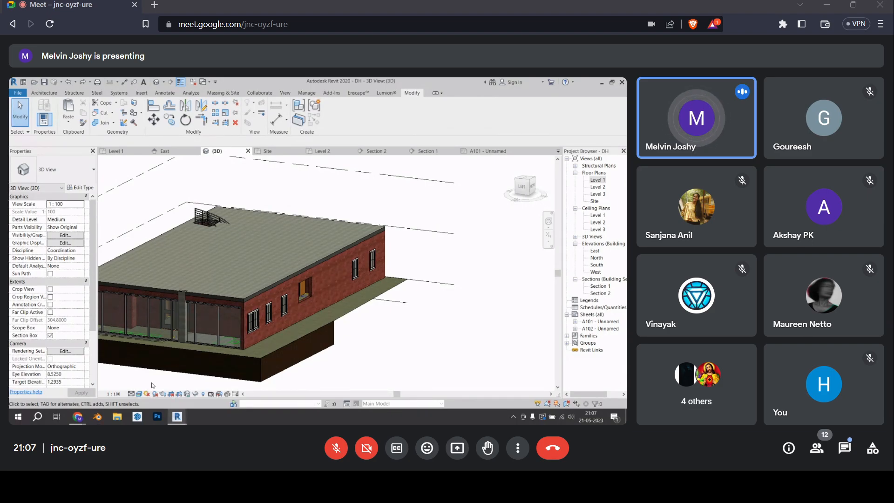
Bring up the architectural modelling tools in the DH project's 3D view
left_click(37, 93)
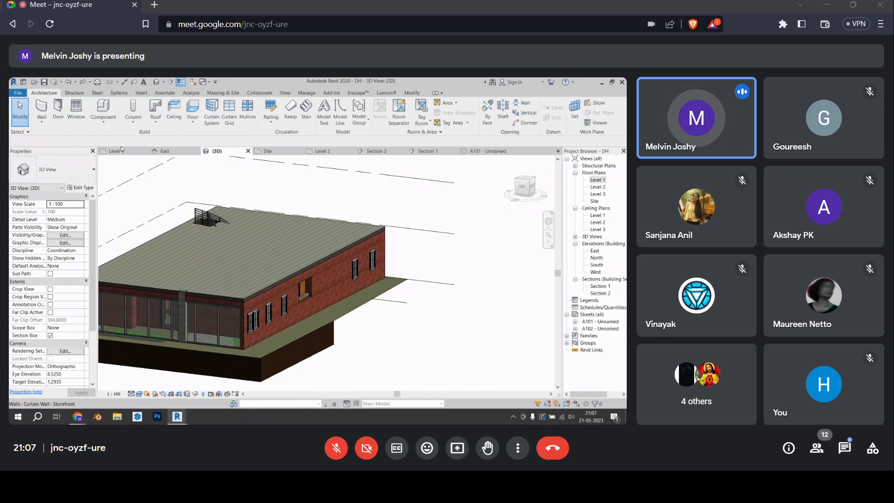